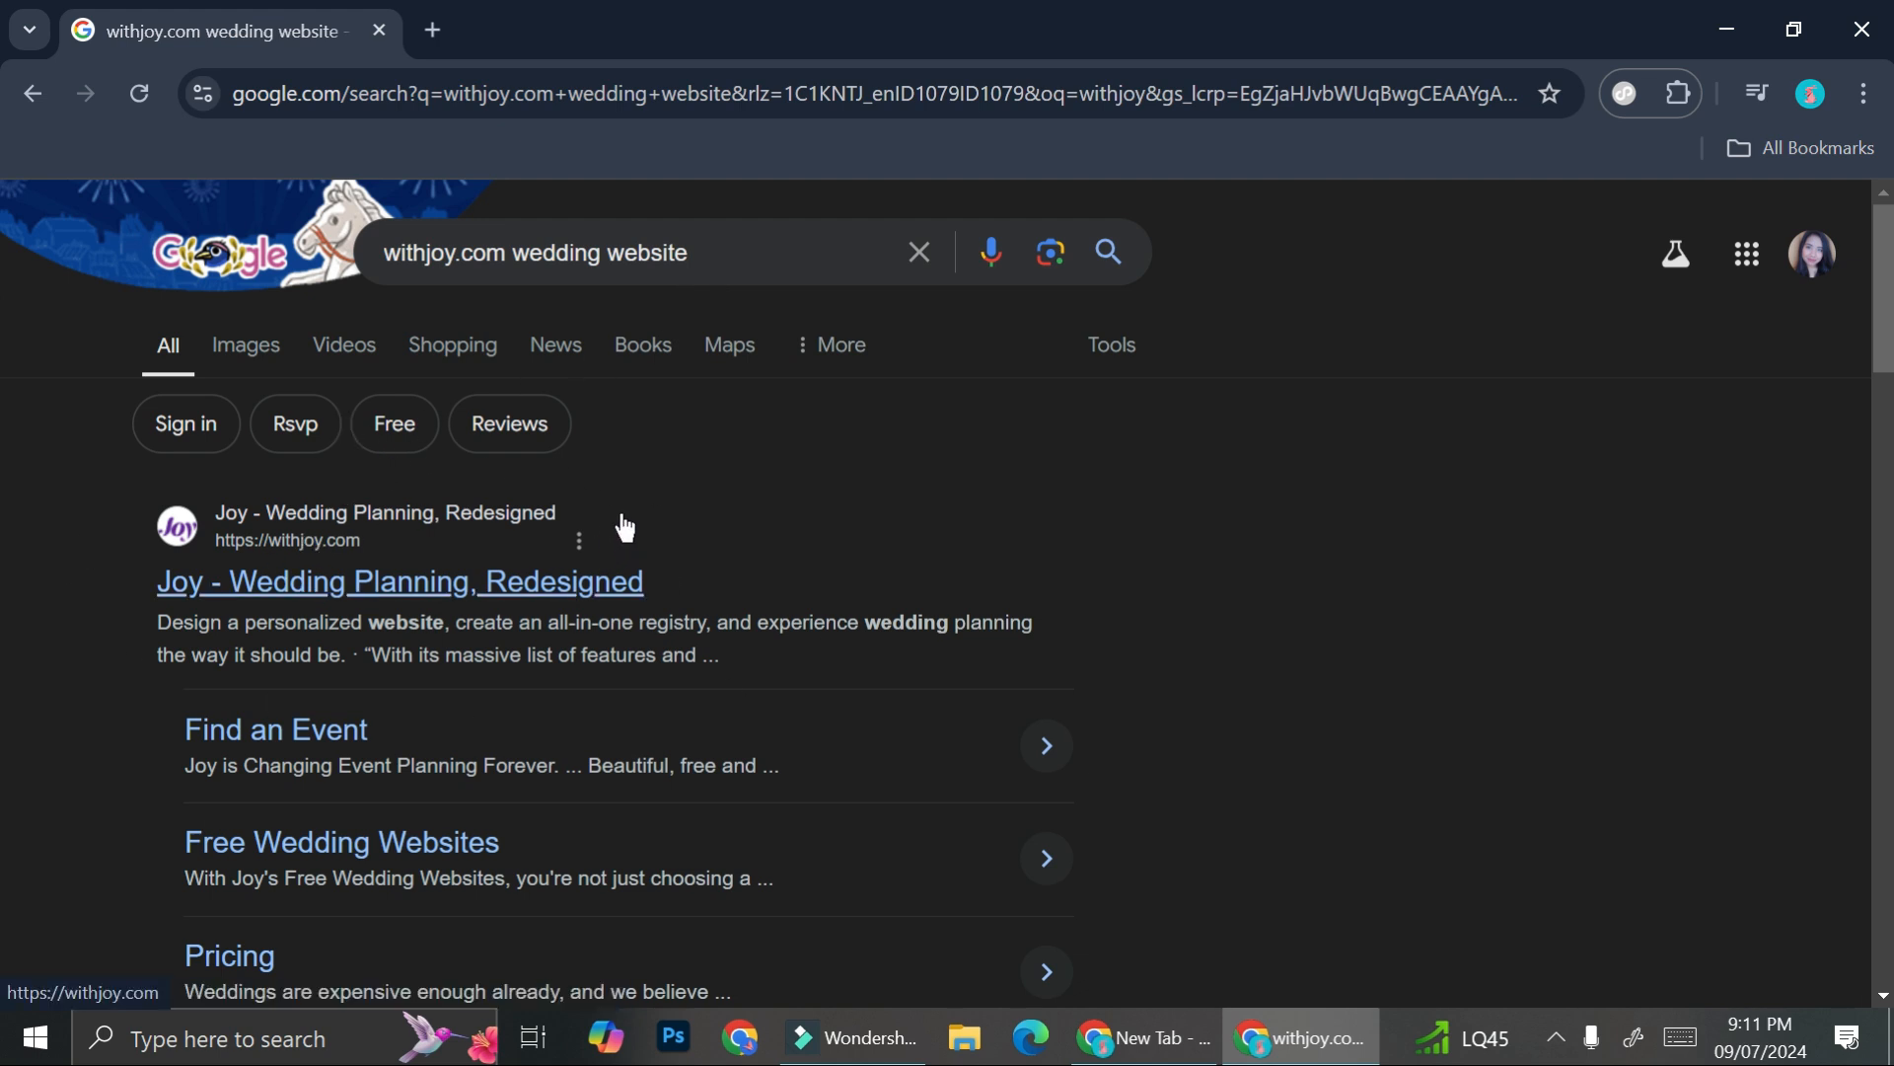
- Open the Joy site and start creating a new wedding
left_click(321, 598)
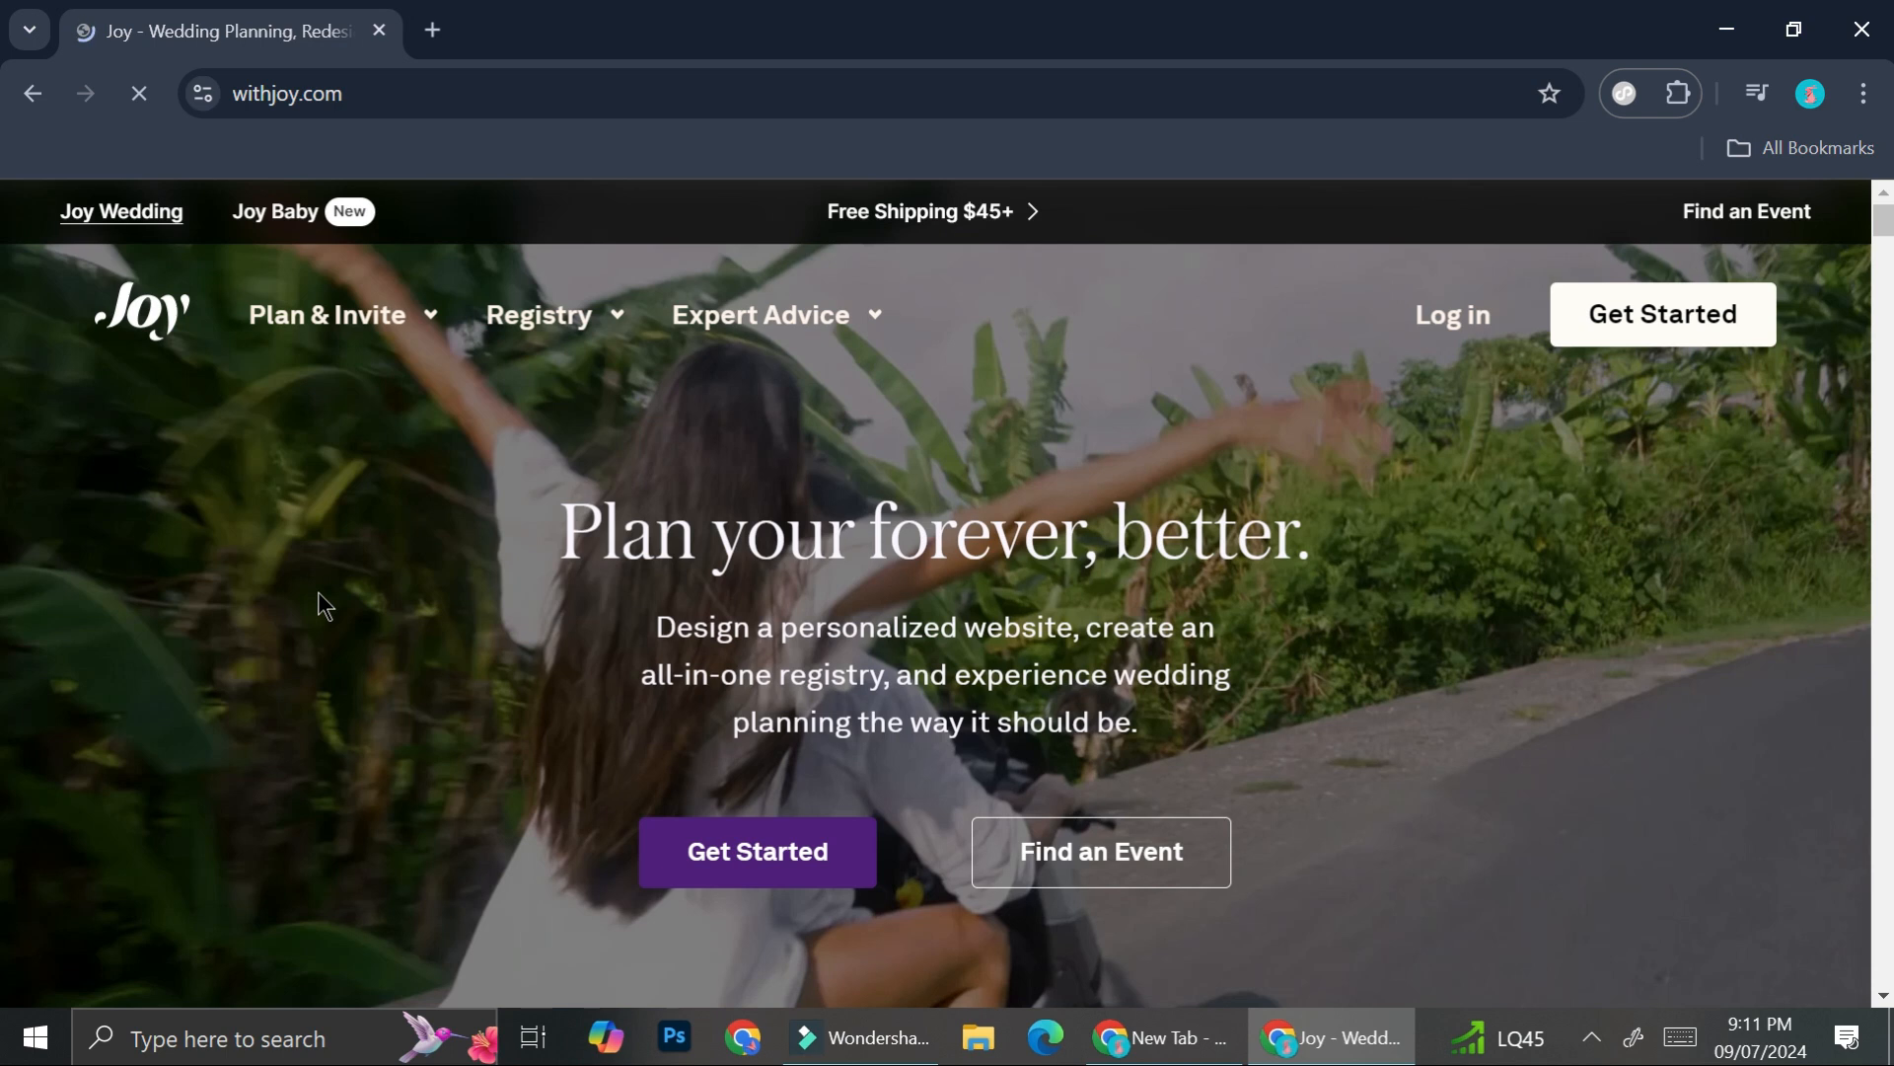
left_click(1666, 325)
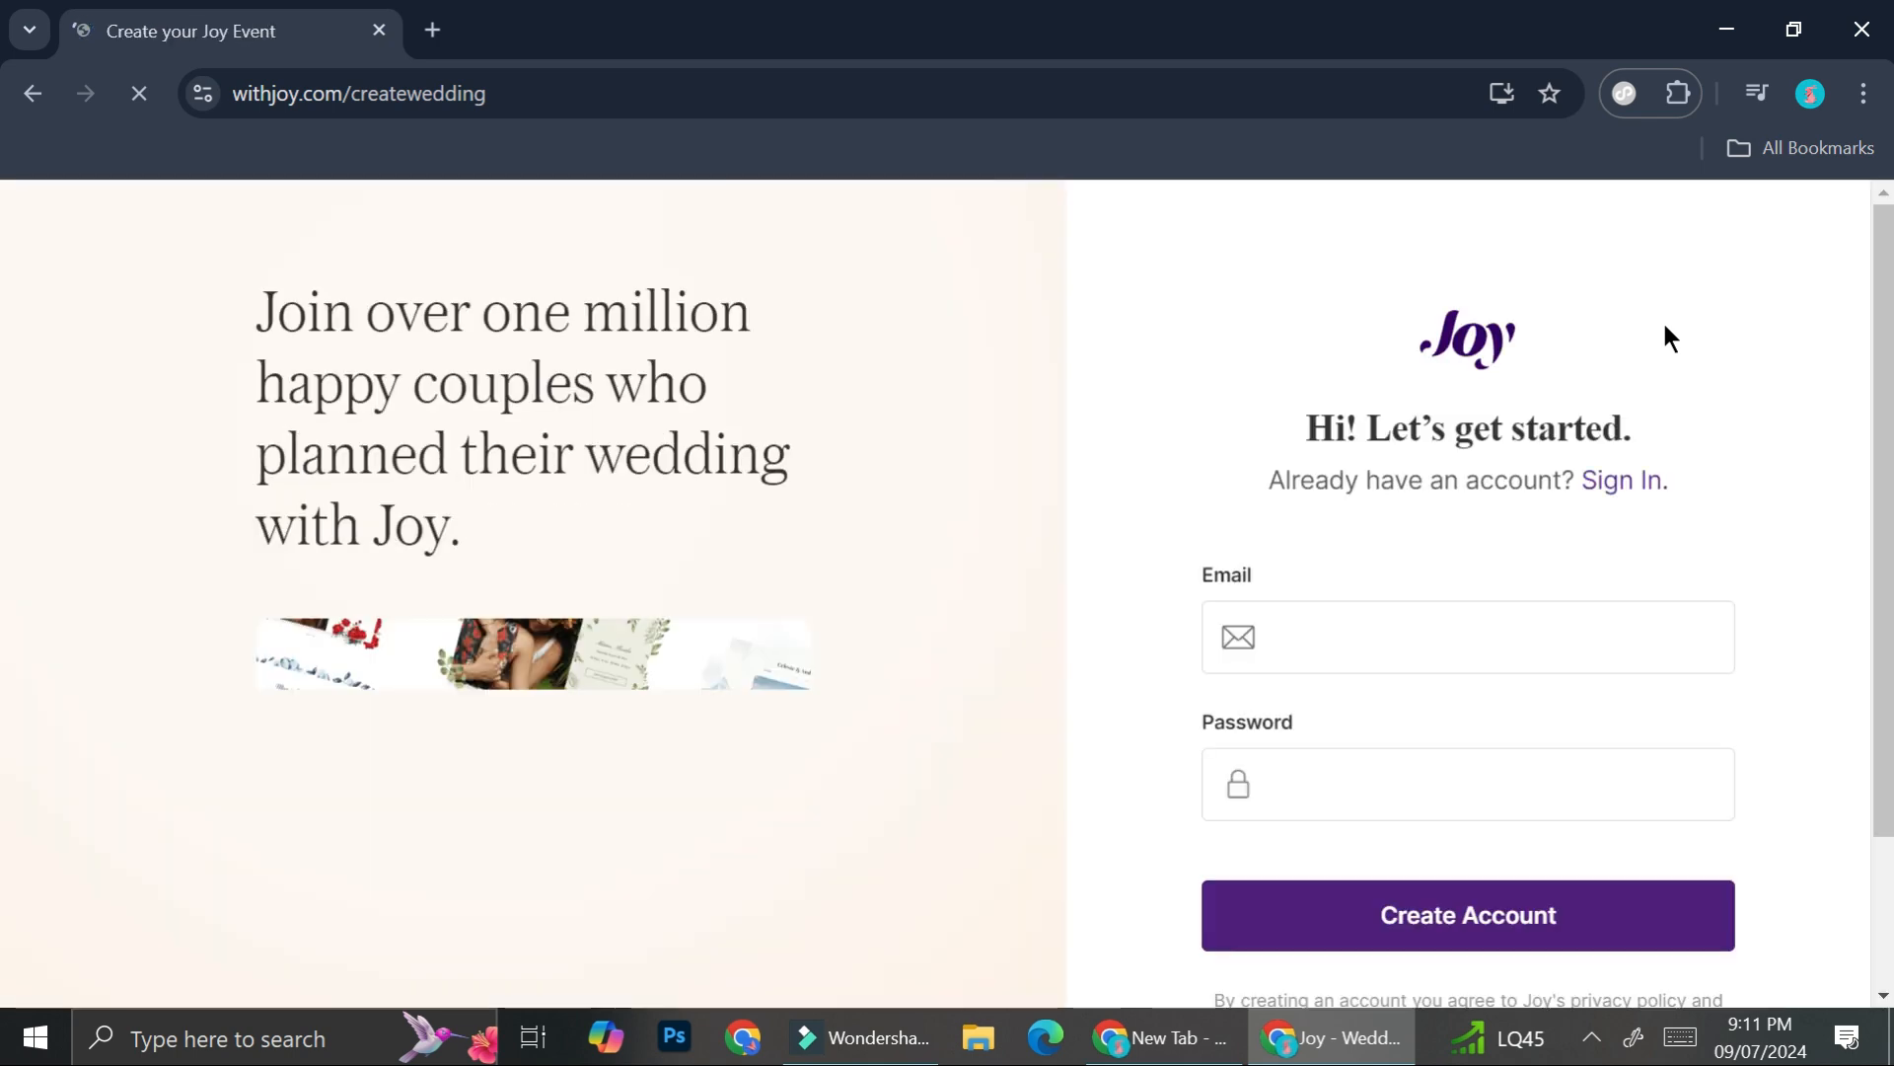
scroll(1293, 592, "down", 2)
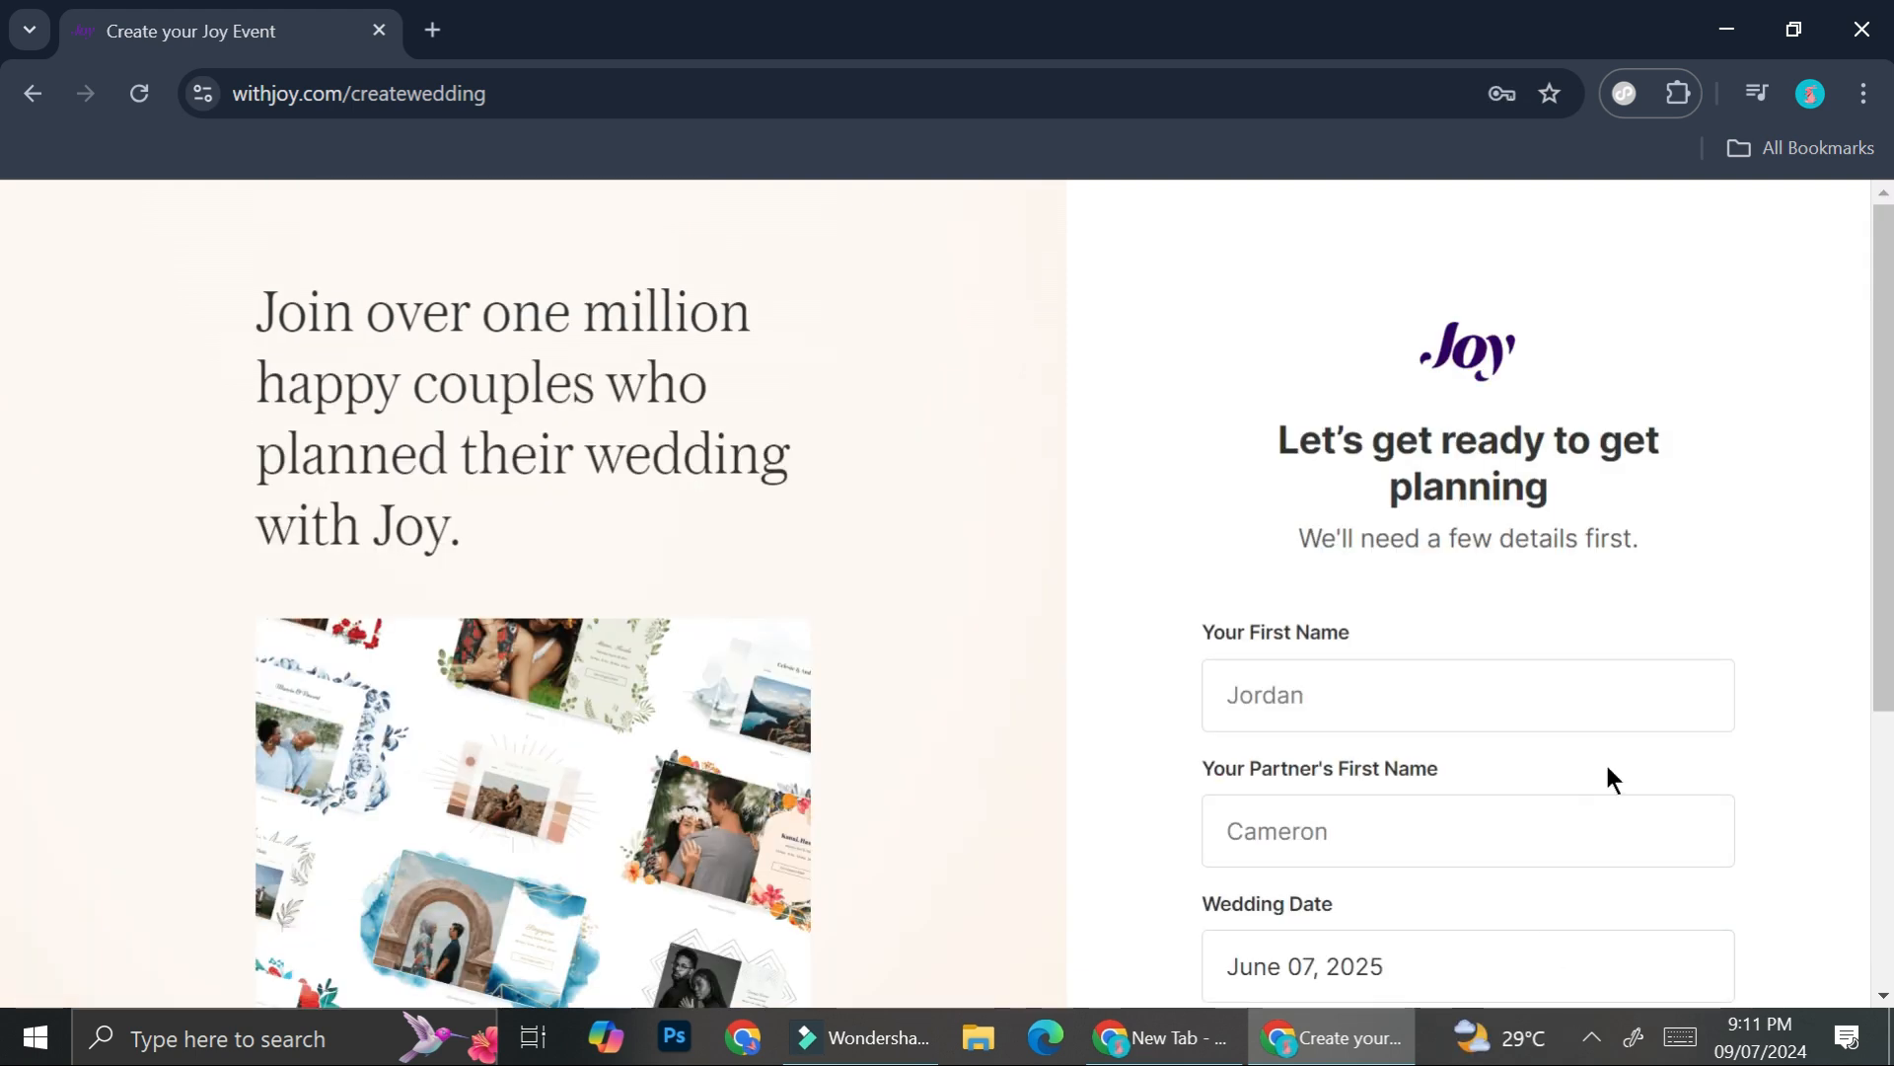
scroll(1406, 538, "down", 2)
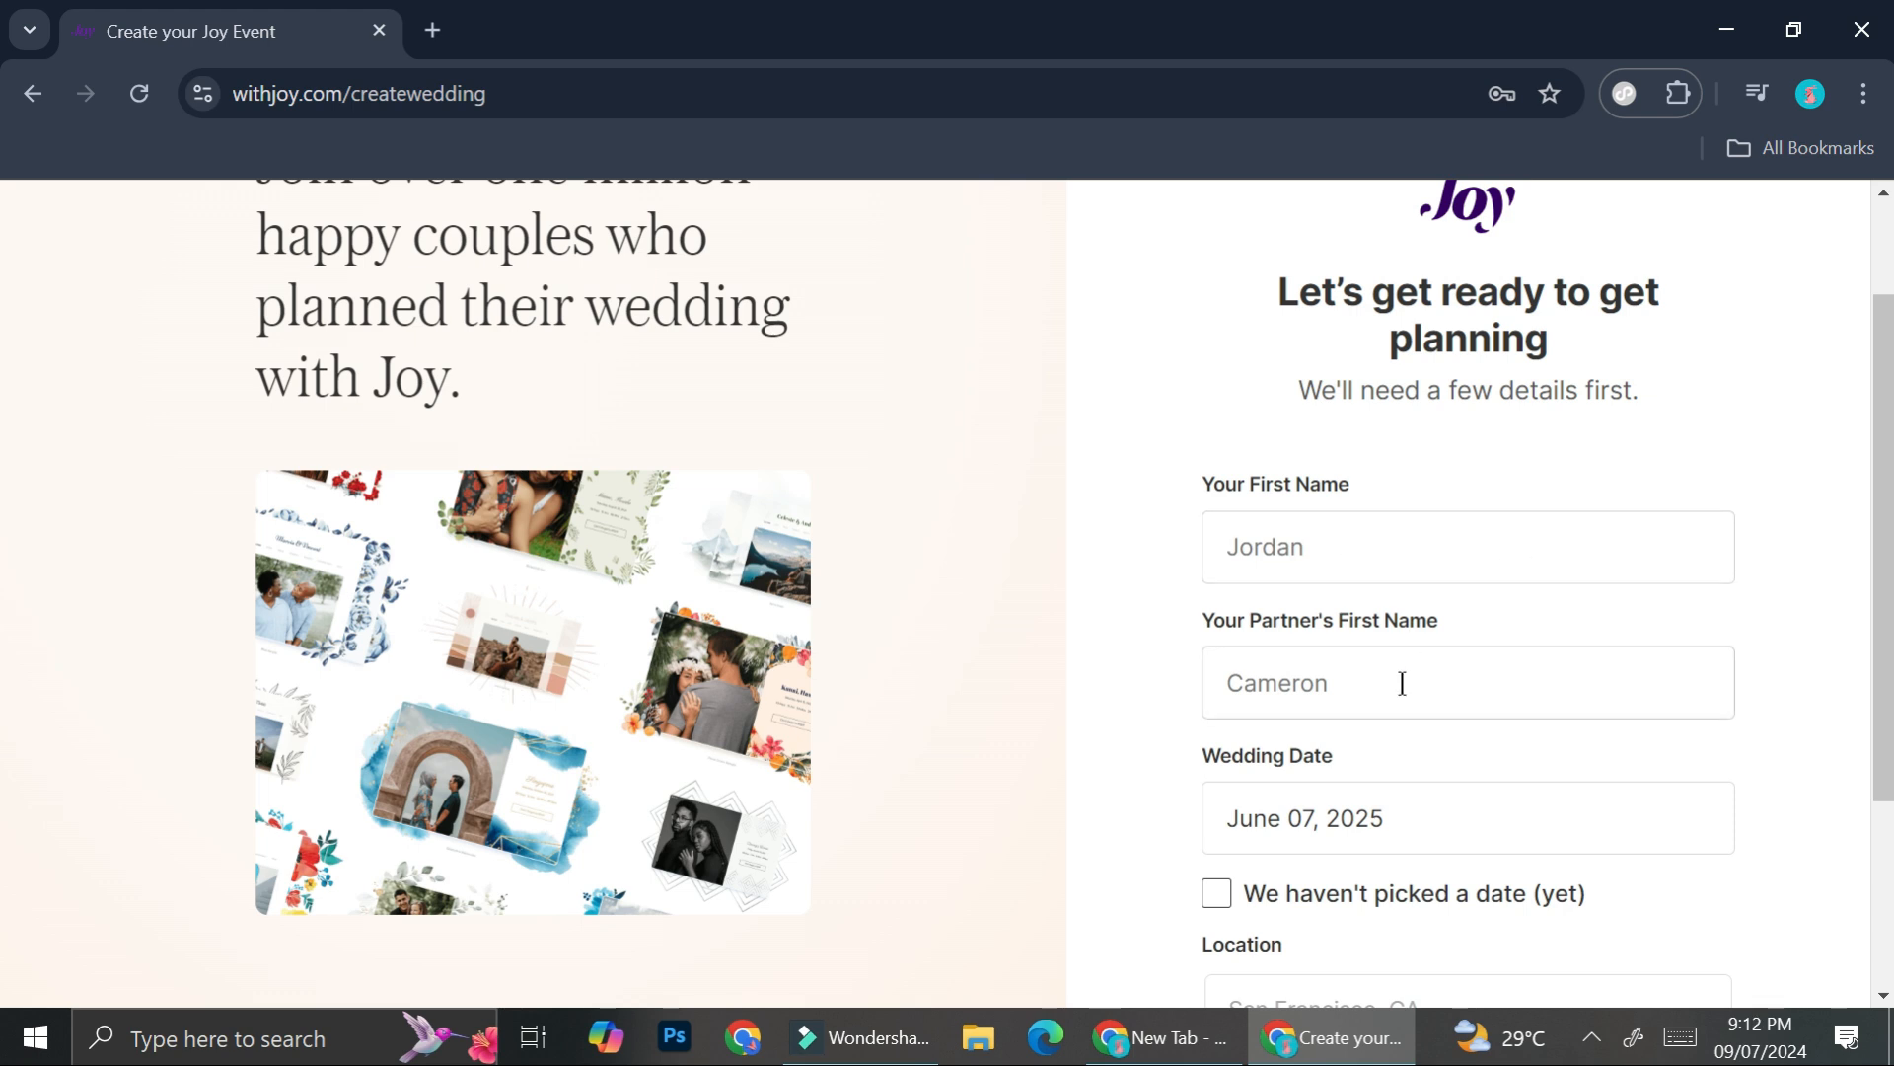
scroll(1433, 693, "down", 2)
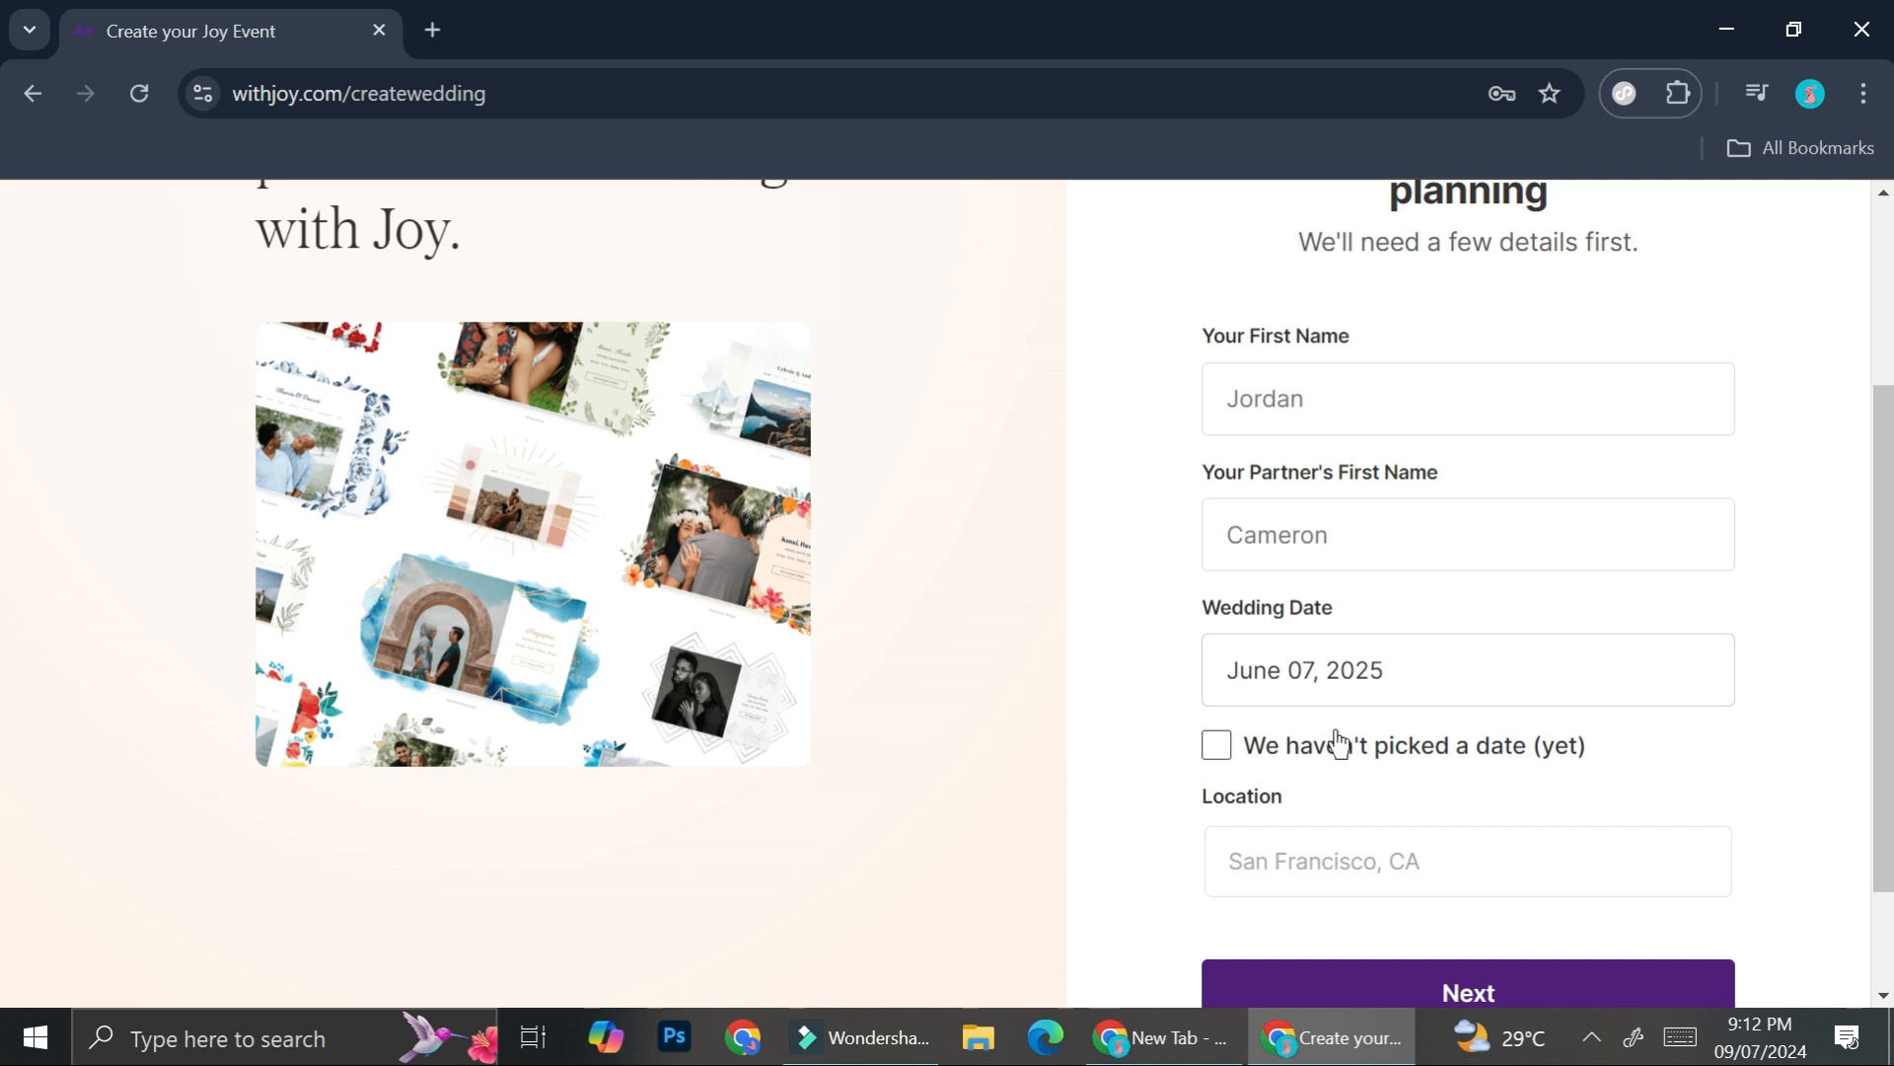
- Mark that no date is picked yet and set the location to Jakarta, Indonesia
left_click(1223, 752)
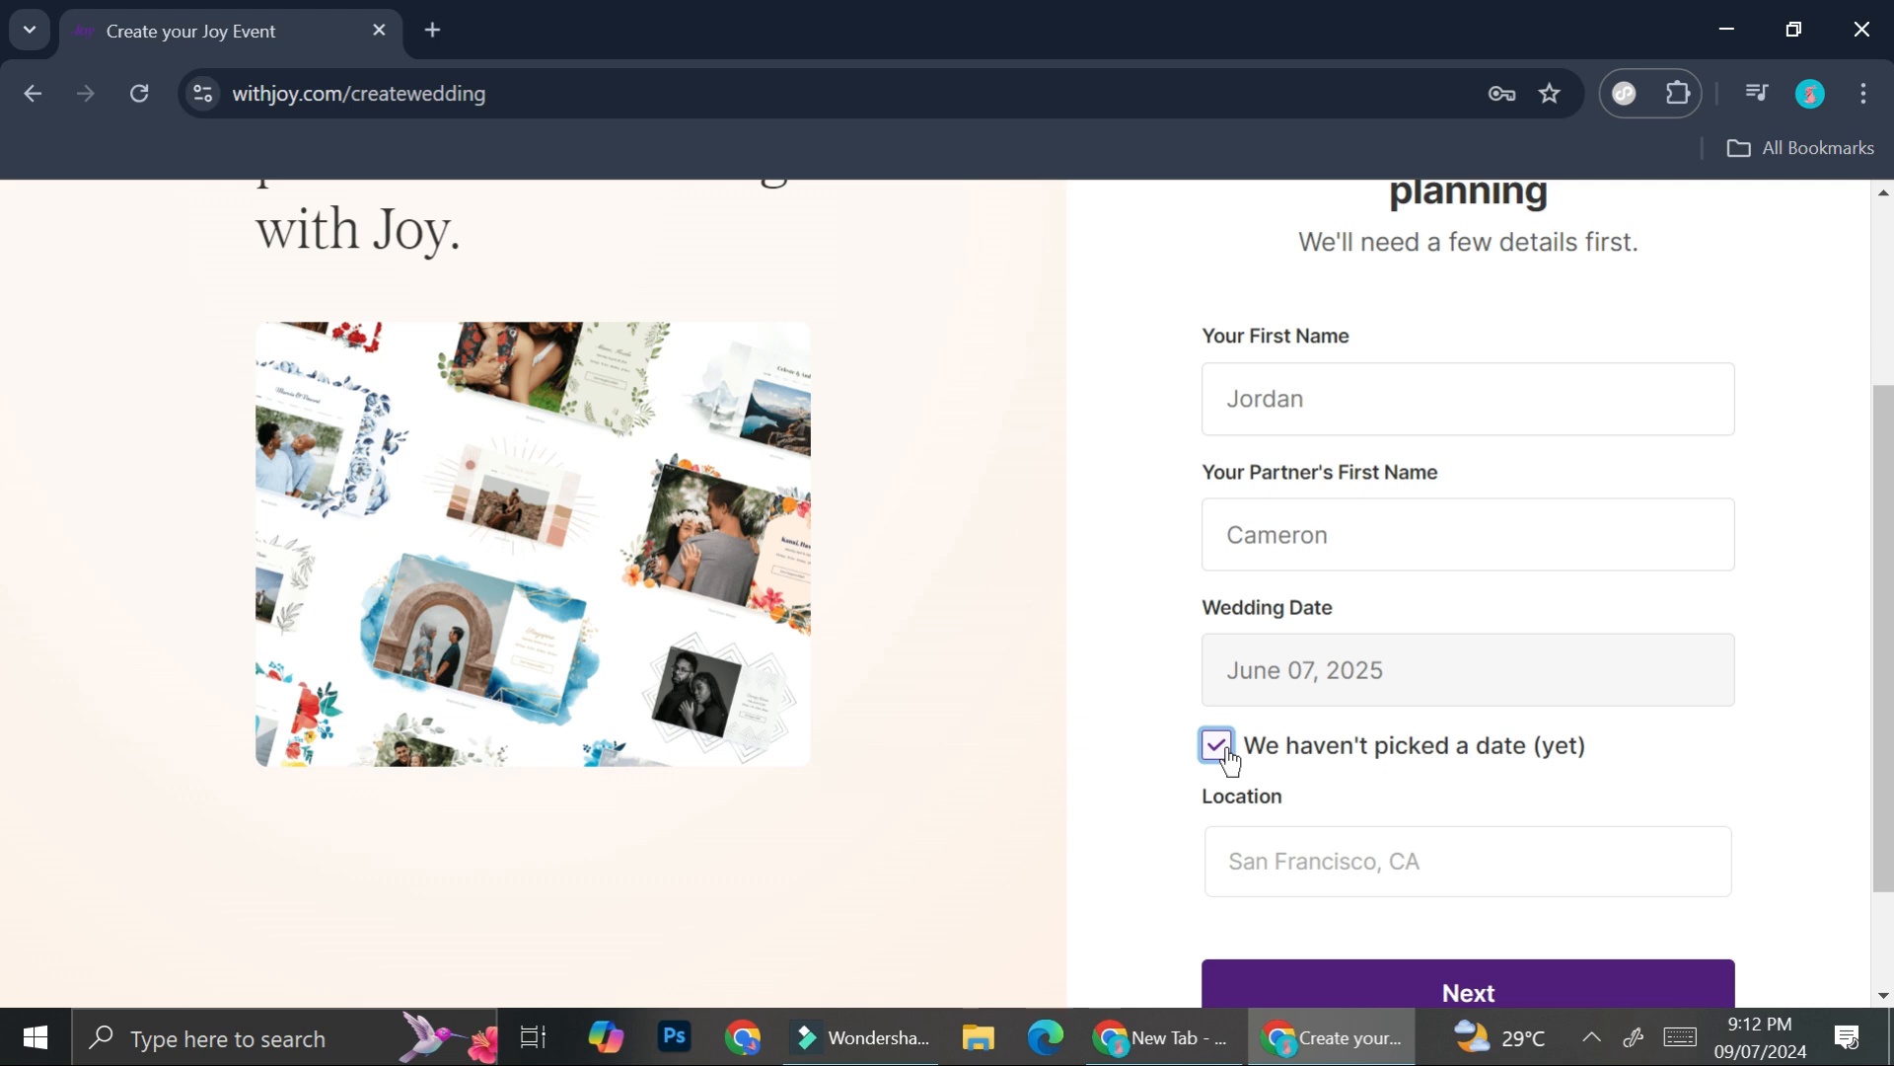
left_click(1309, 863)
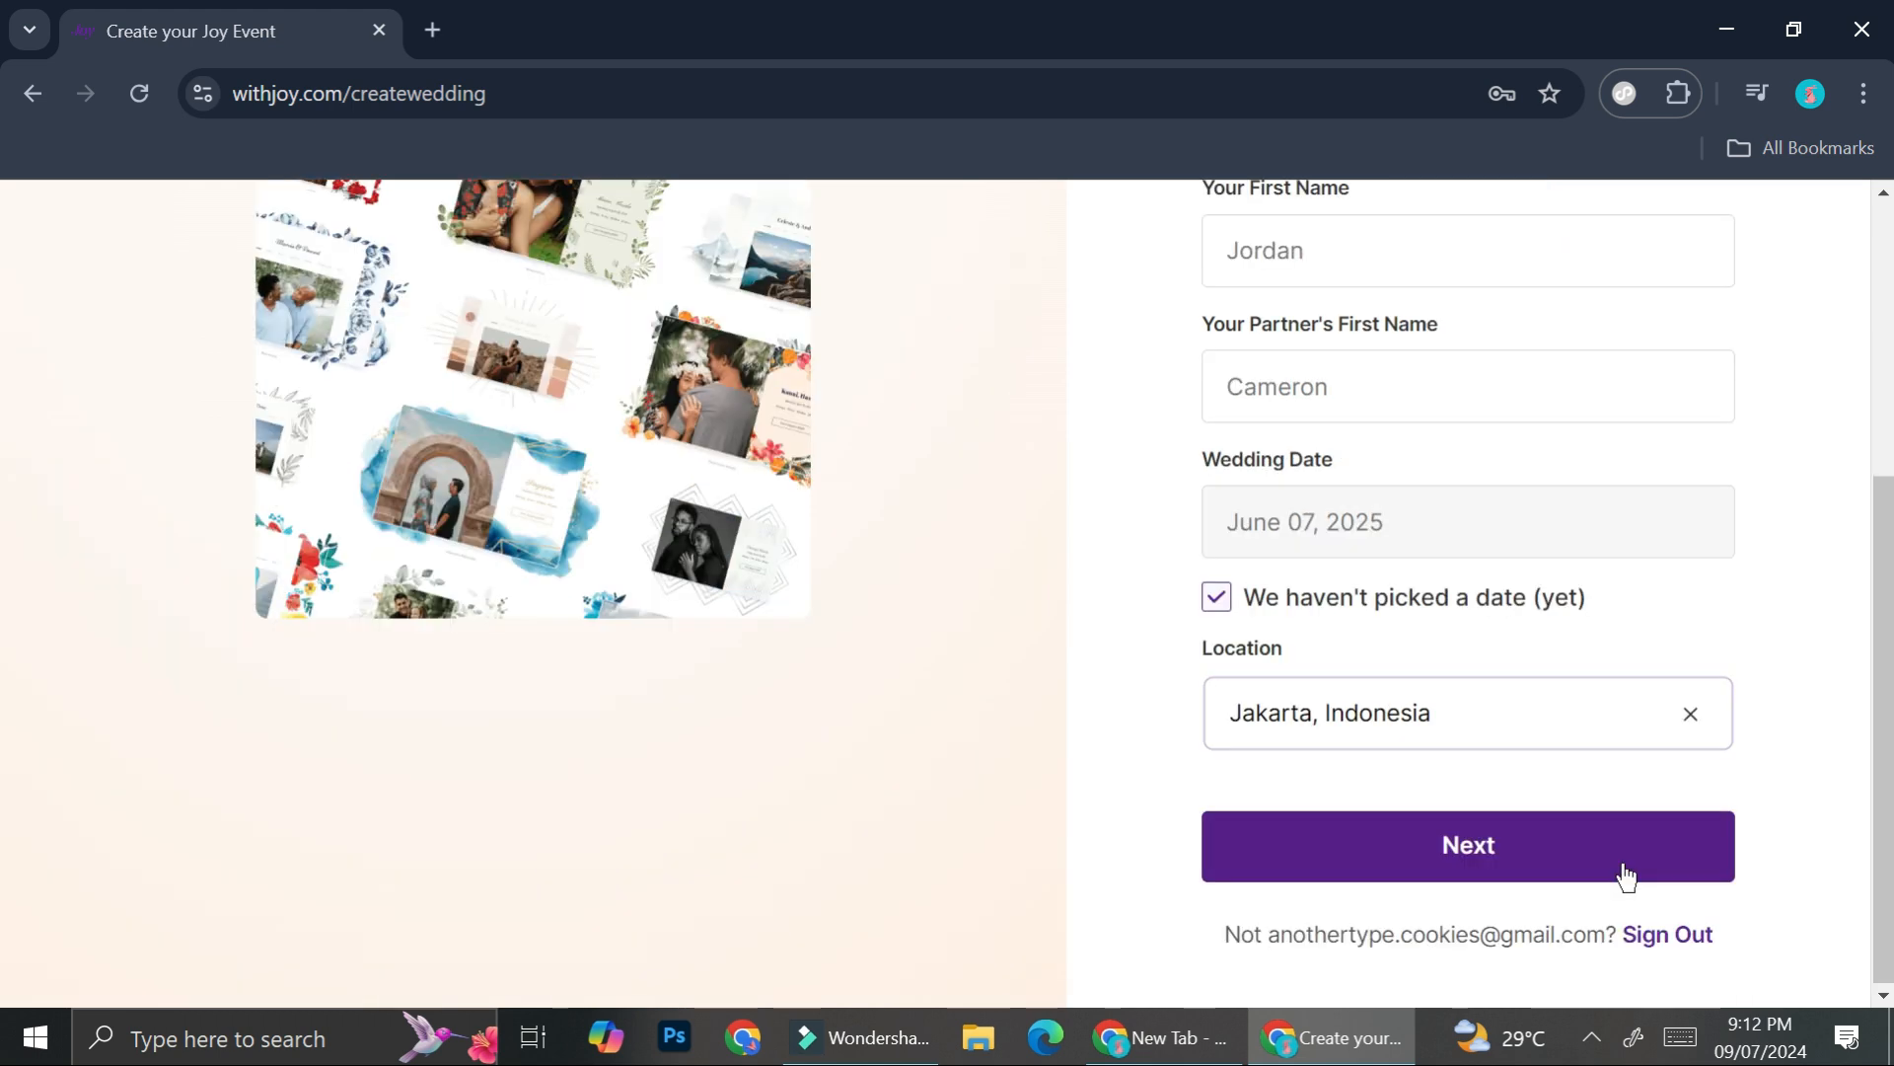
left_click(1627, 876)
scroll(1598, 833, "up", 2)
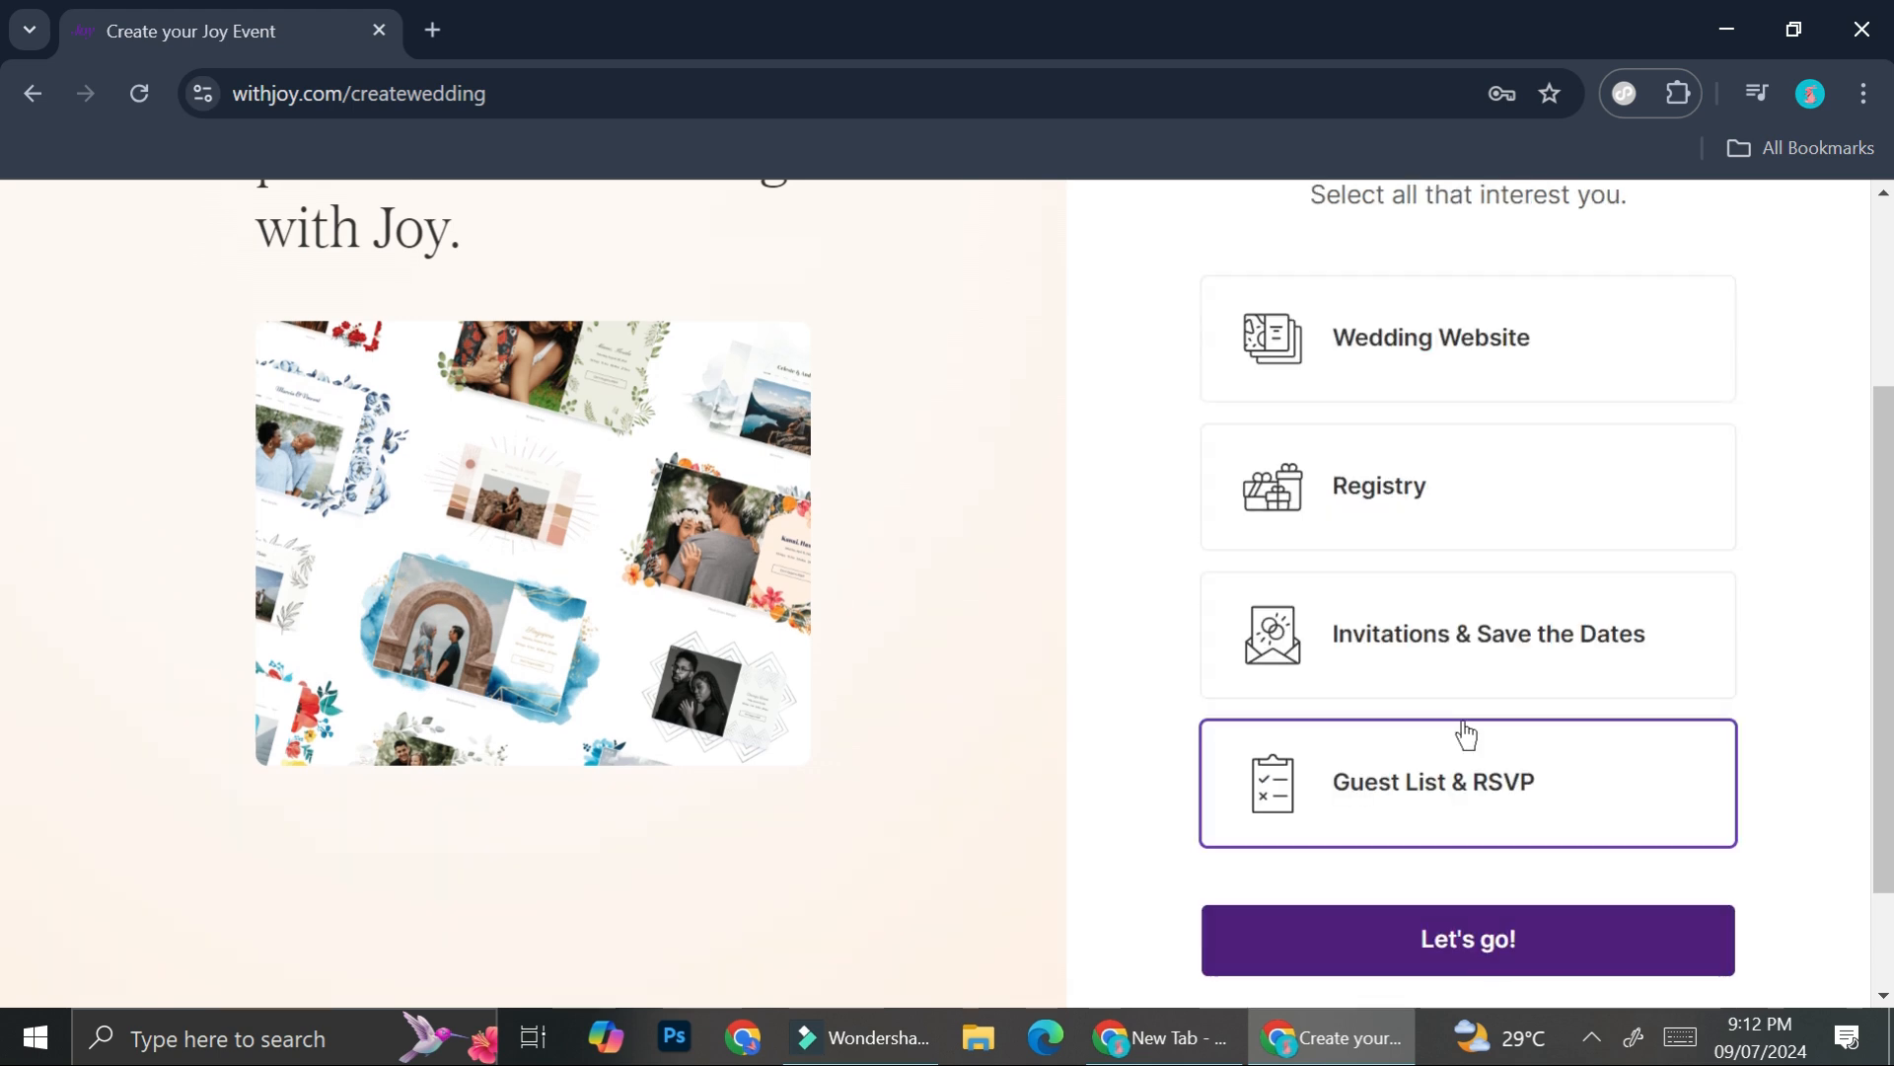
- Select Wedding Website, Registry, Invitations & Save the Dates, and Guest List & RSVP as interests
scroll(1475, 690, "up", 2)
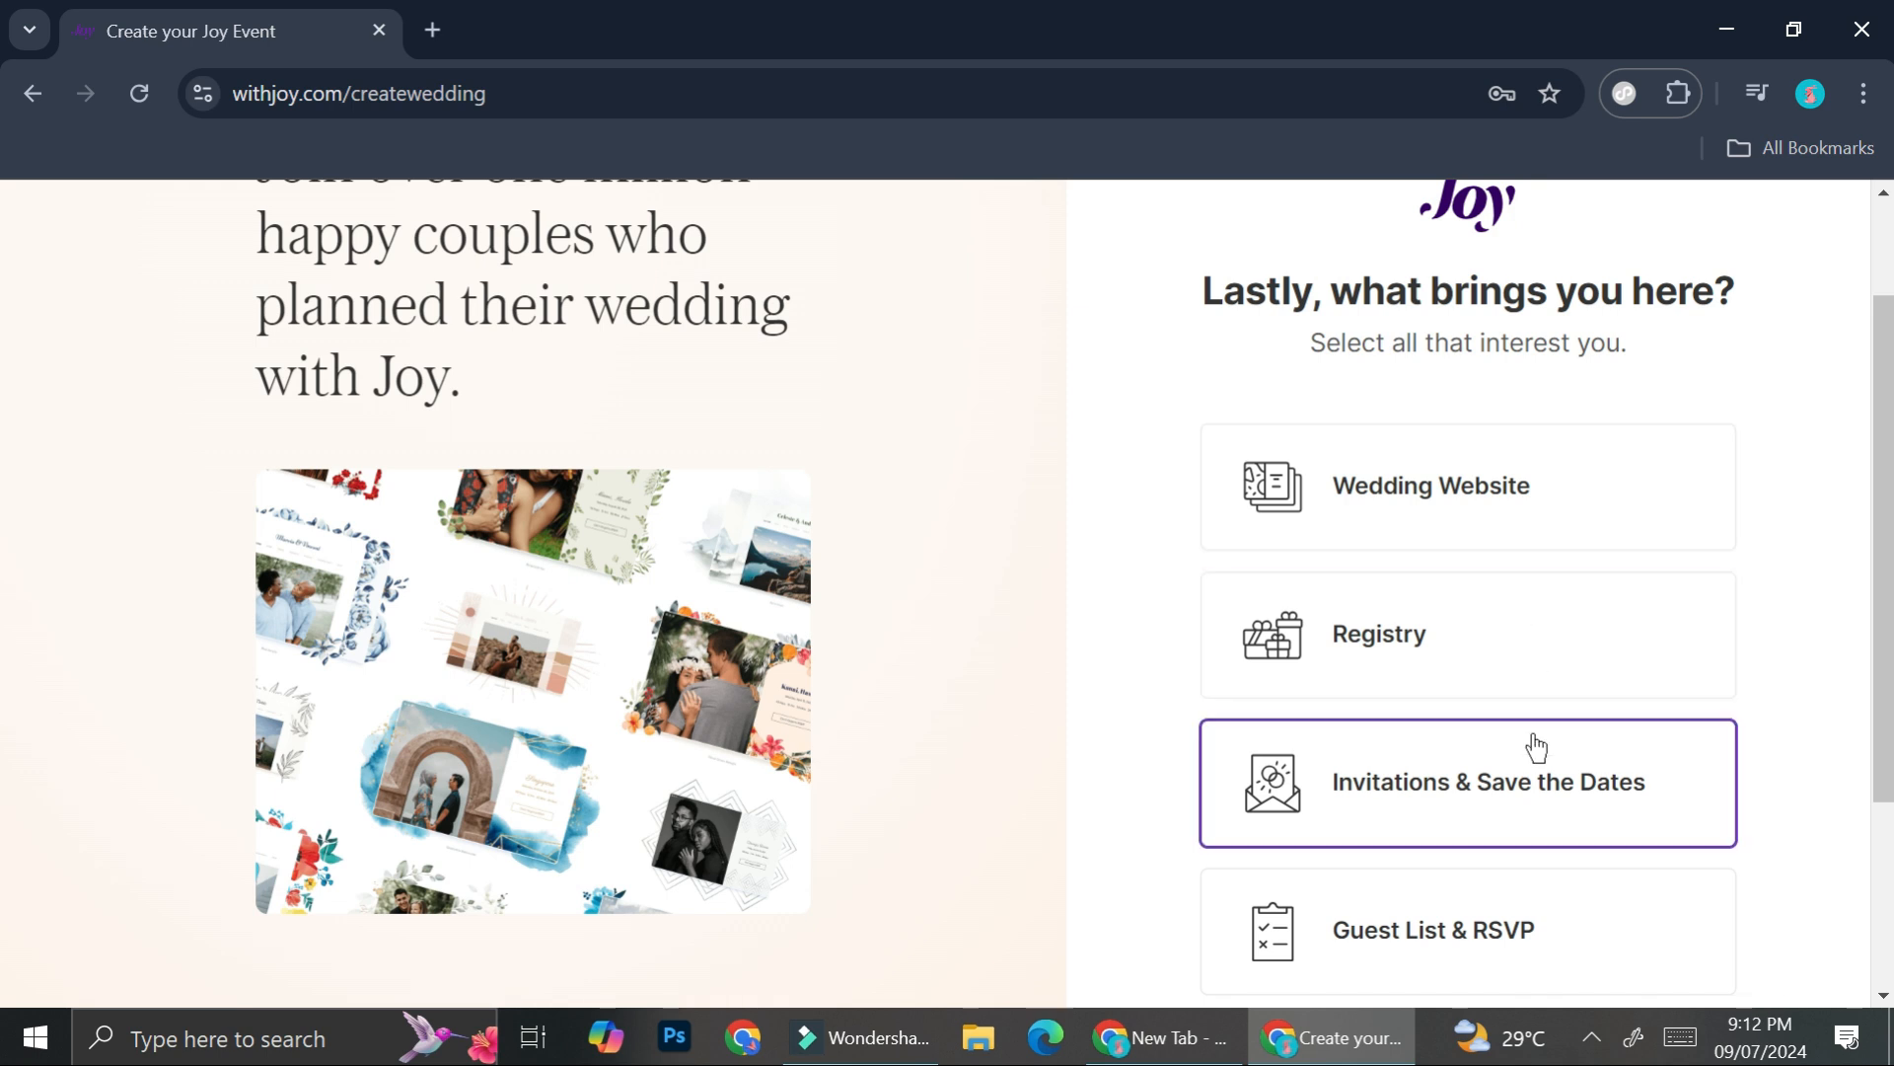
scroll(1548, 761, "down", 2)
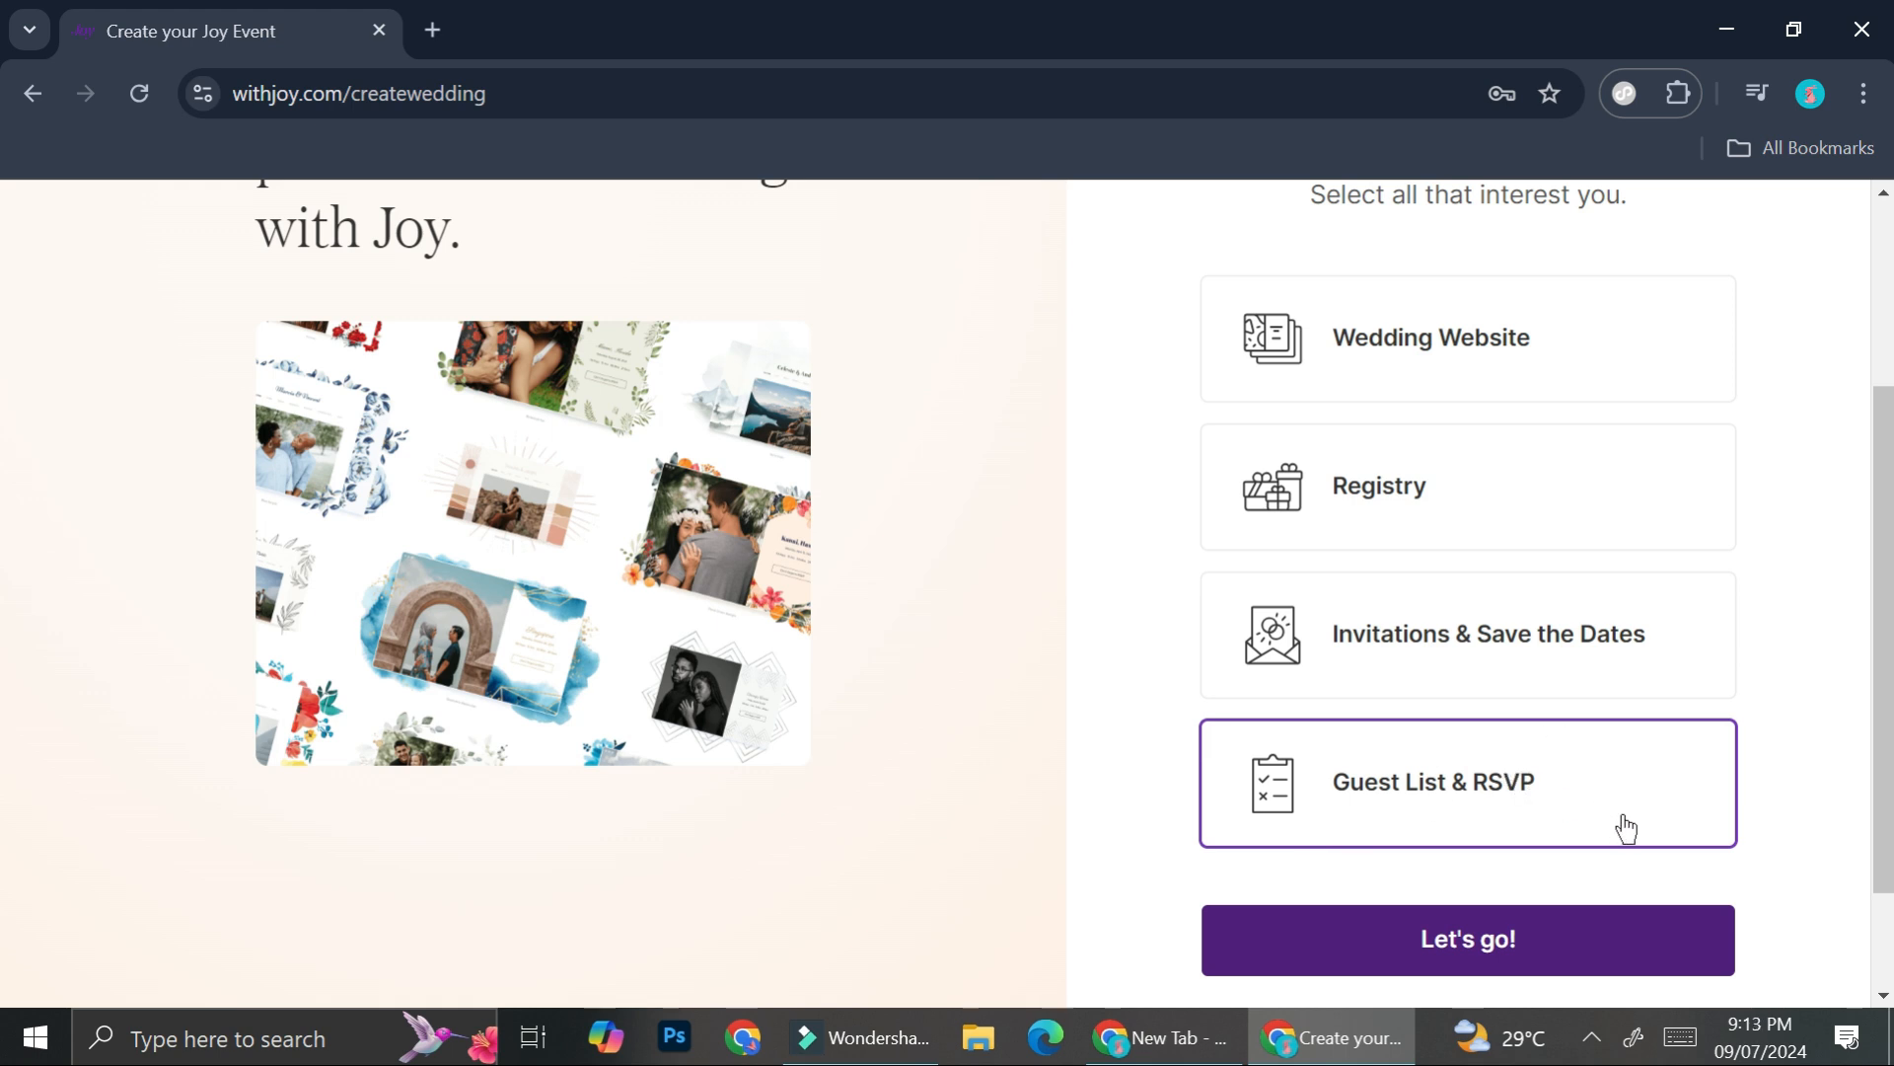
scroll(1626, 827, "up", 2)
left_click(1431, 483)
left_click(1426, 592)
left_click(1404, 753)
left_click(1430, 909)
scroll(1459, 794, "down", 2)
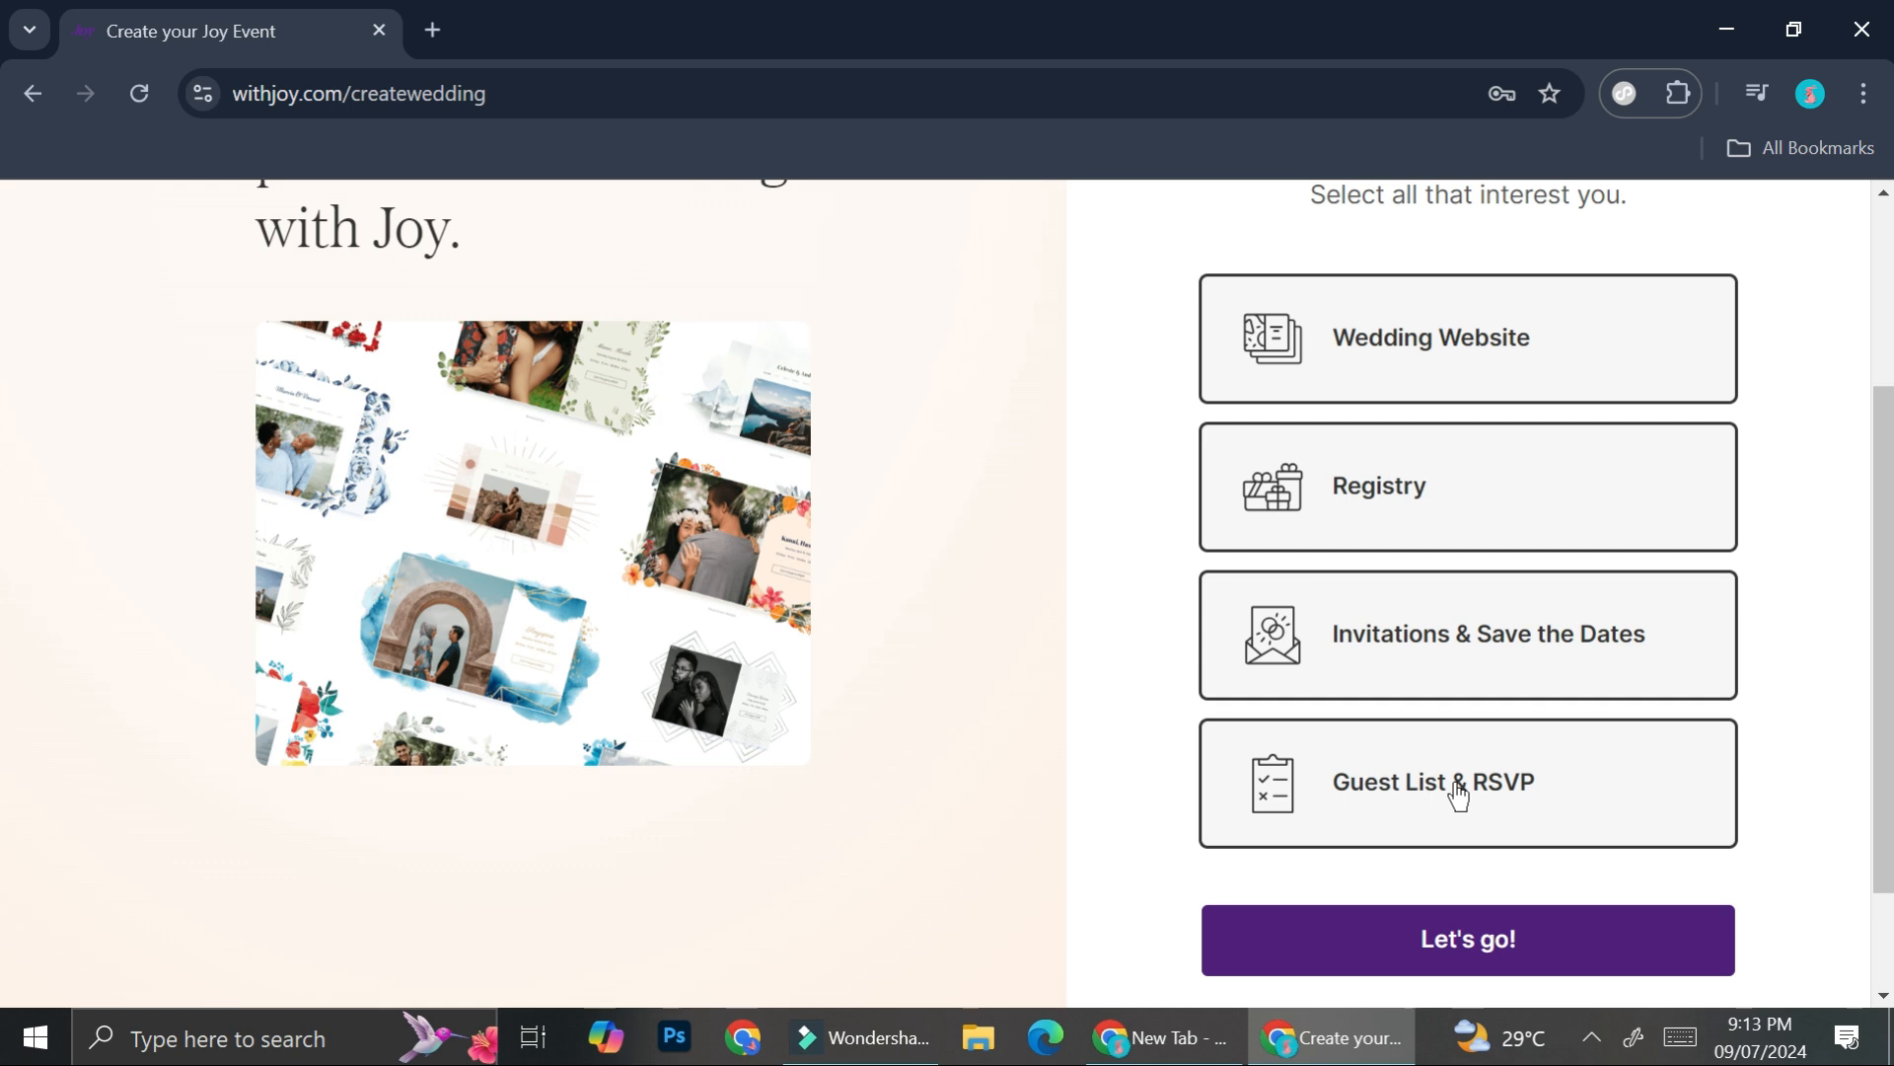
- Finish setup and open the Home page from Edit Pages
left_click(1489, 965)
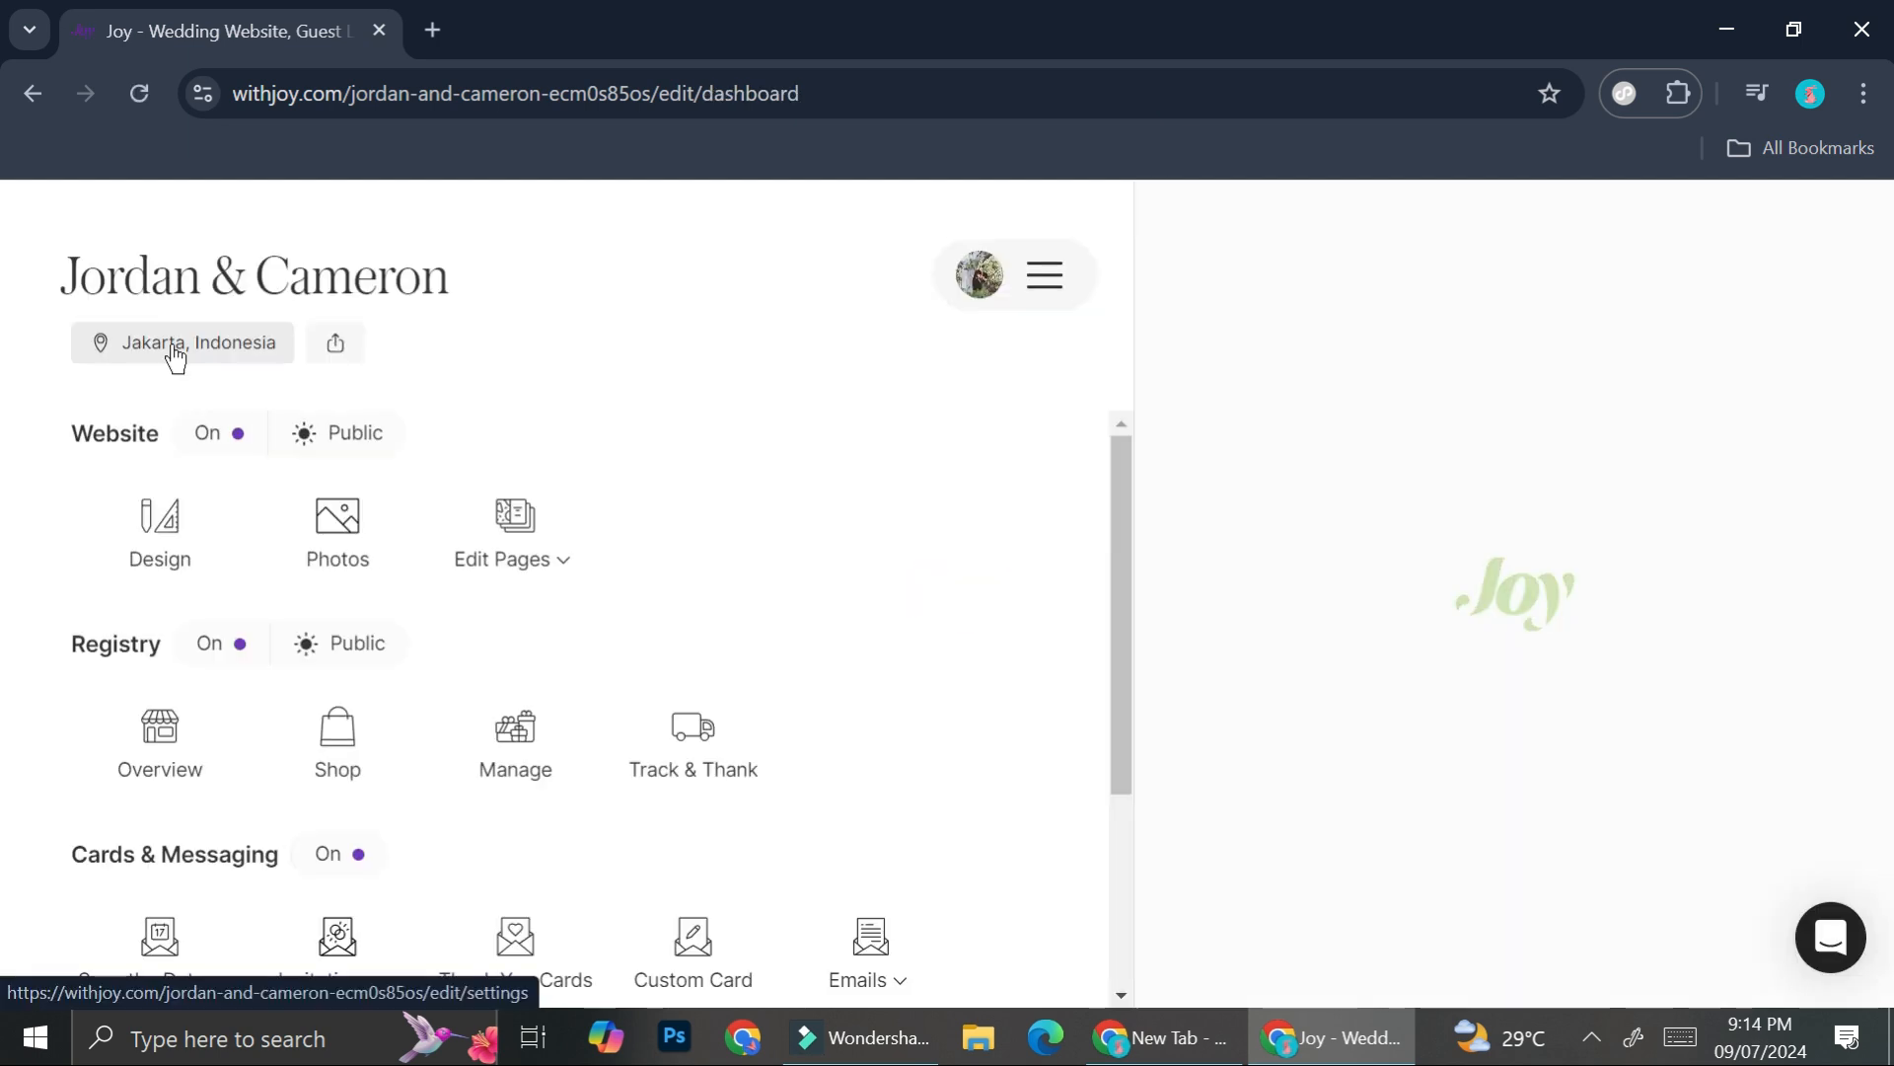
left_click(550, 553)
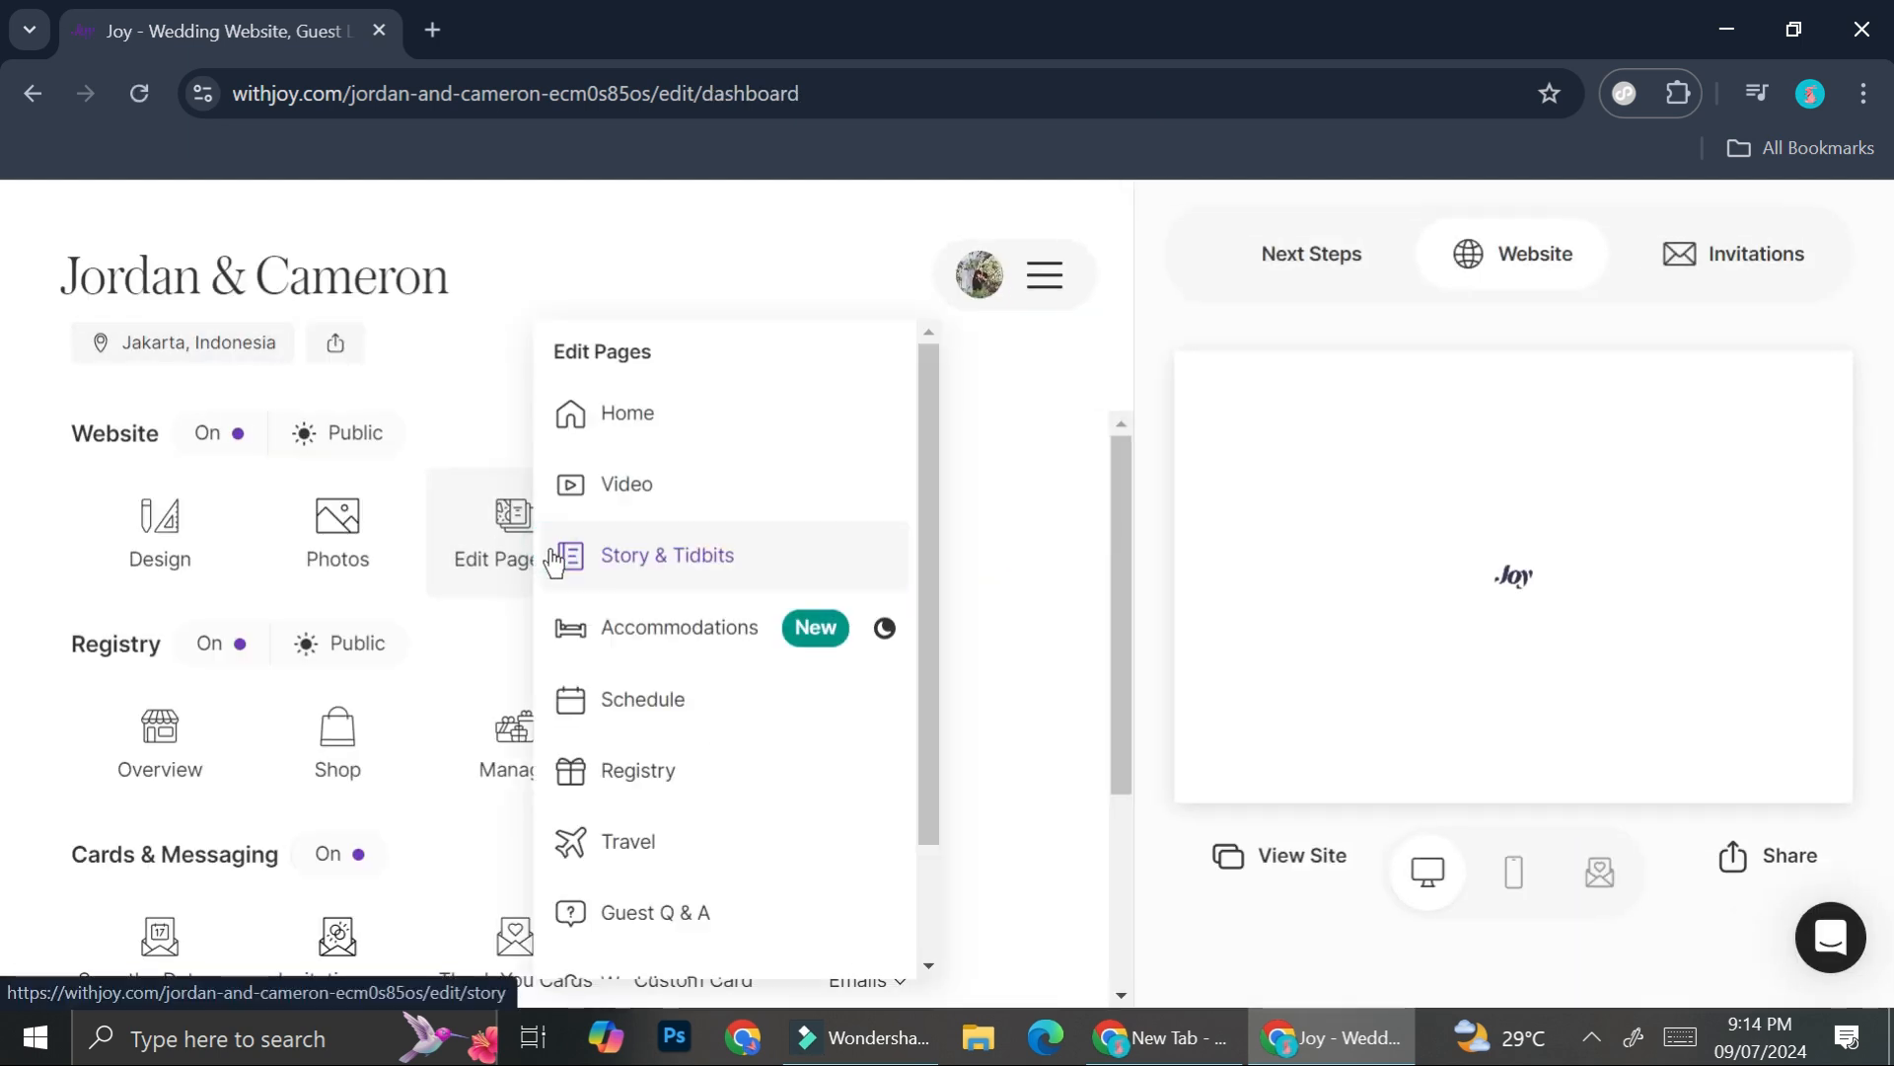
left_click(632, 431)
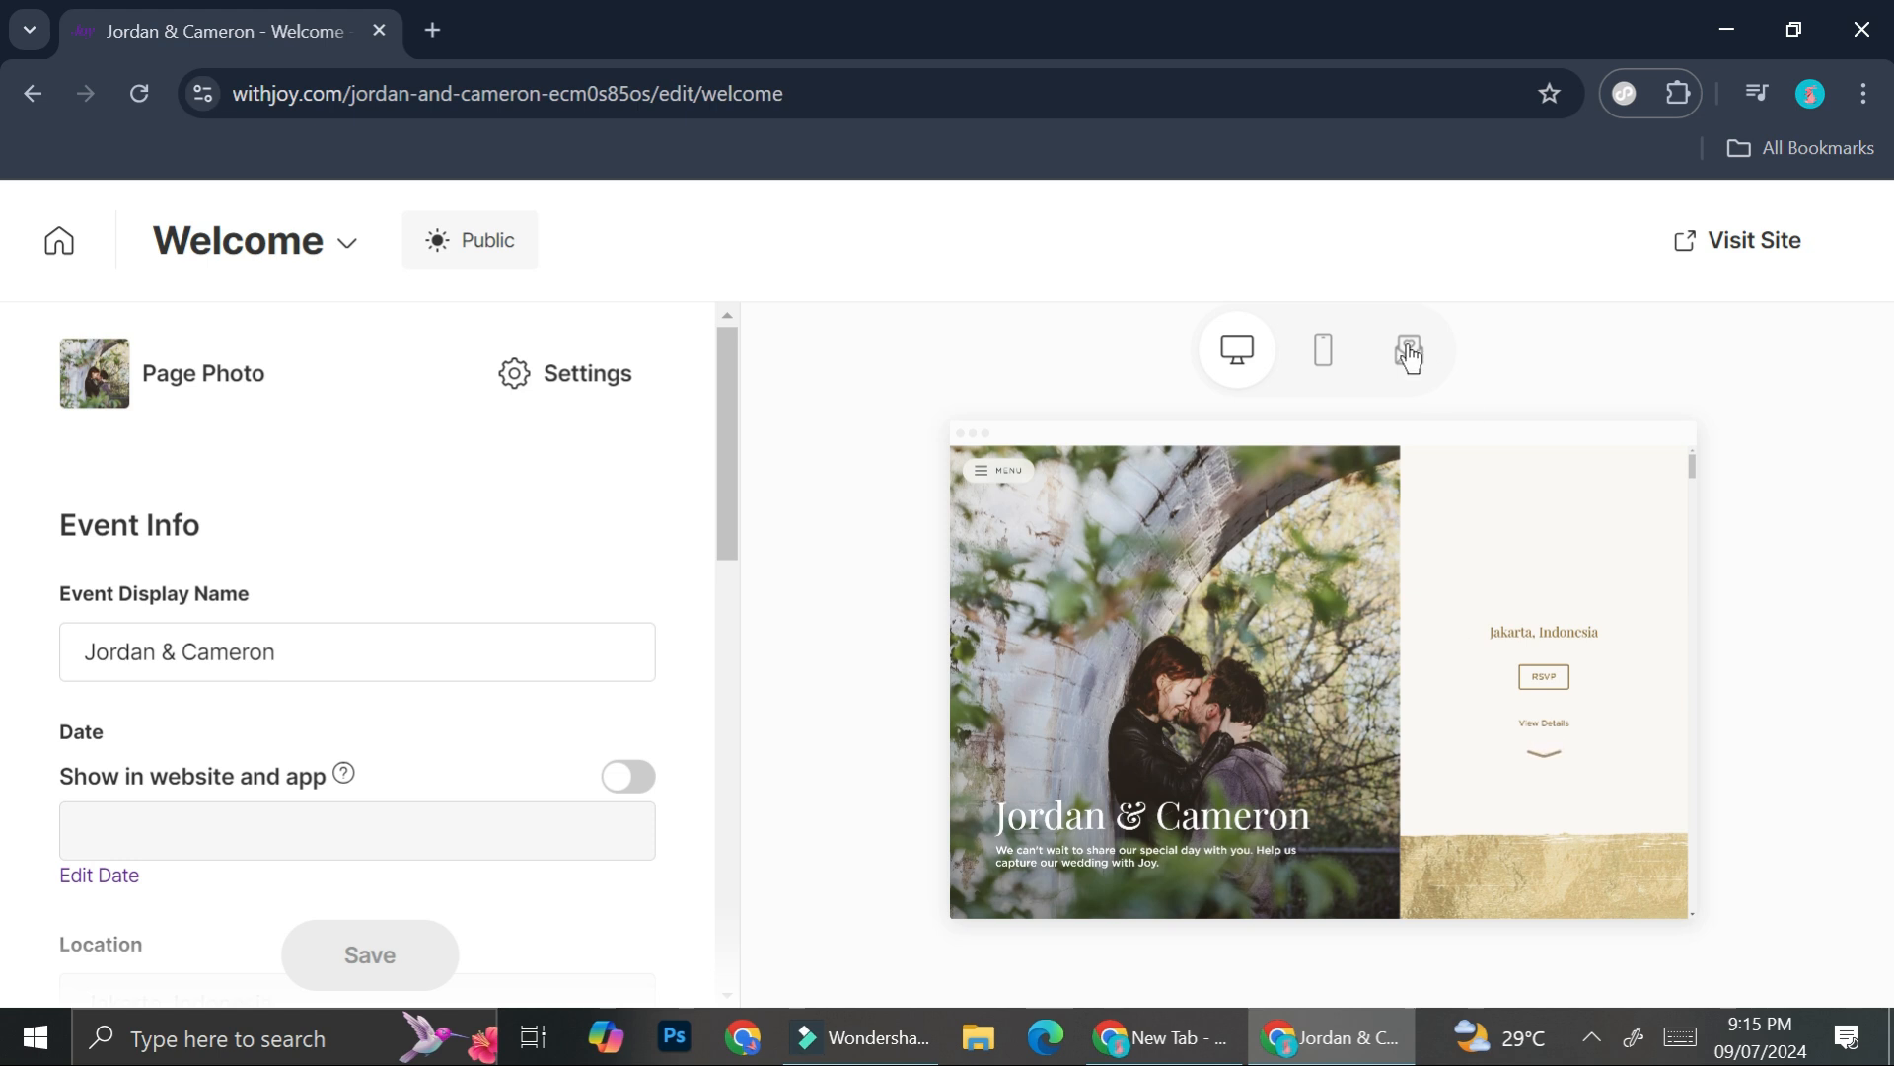
- Compare the mobile and desktop previews and scroll through the Event Info section
left_click(1326, 361)
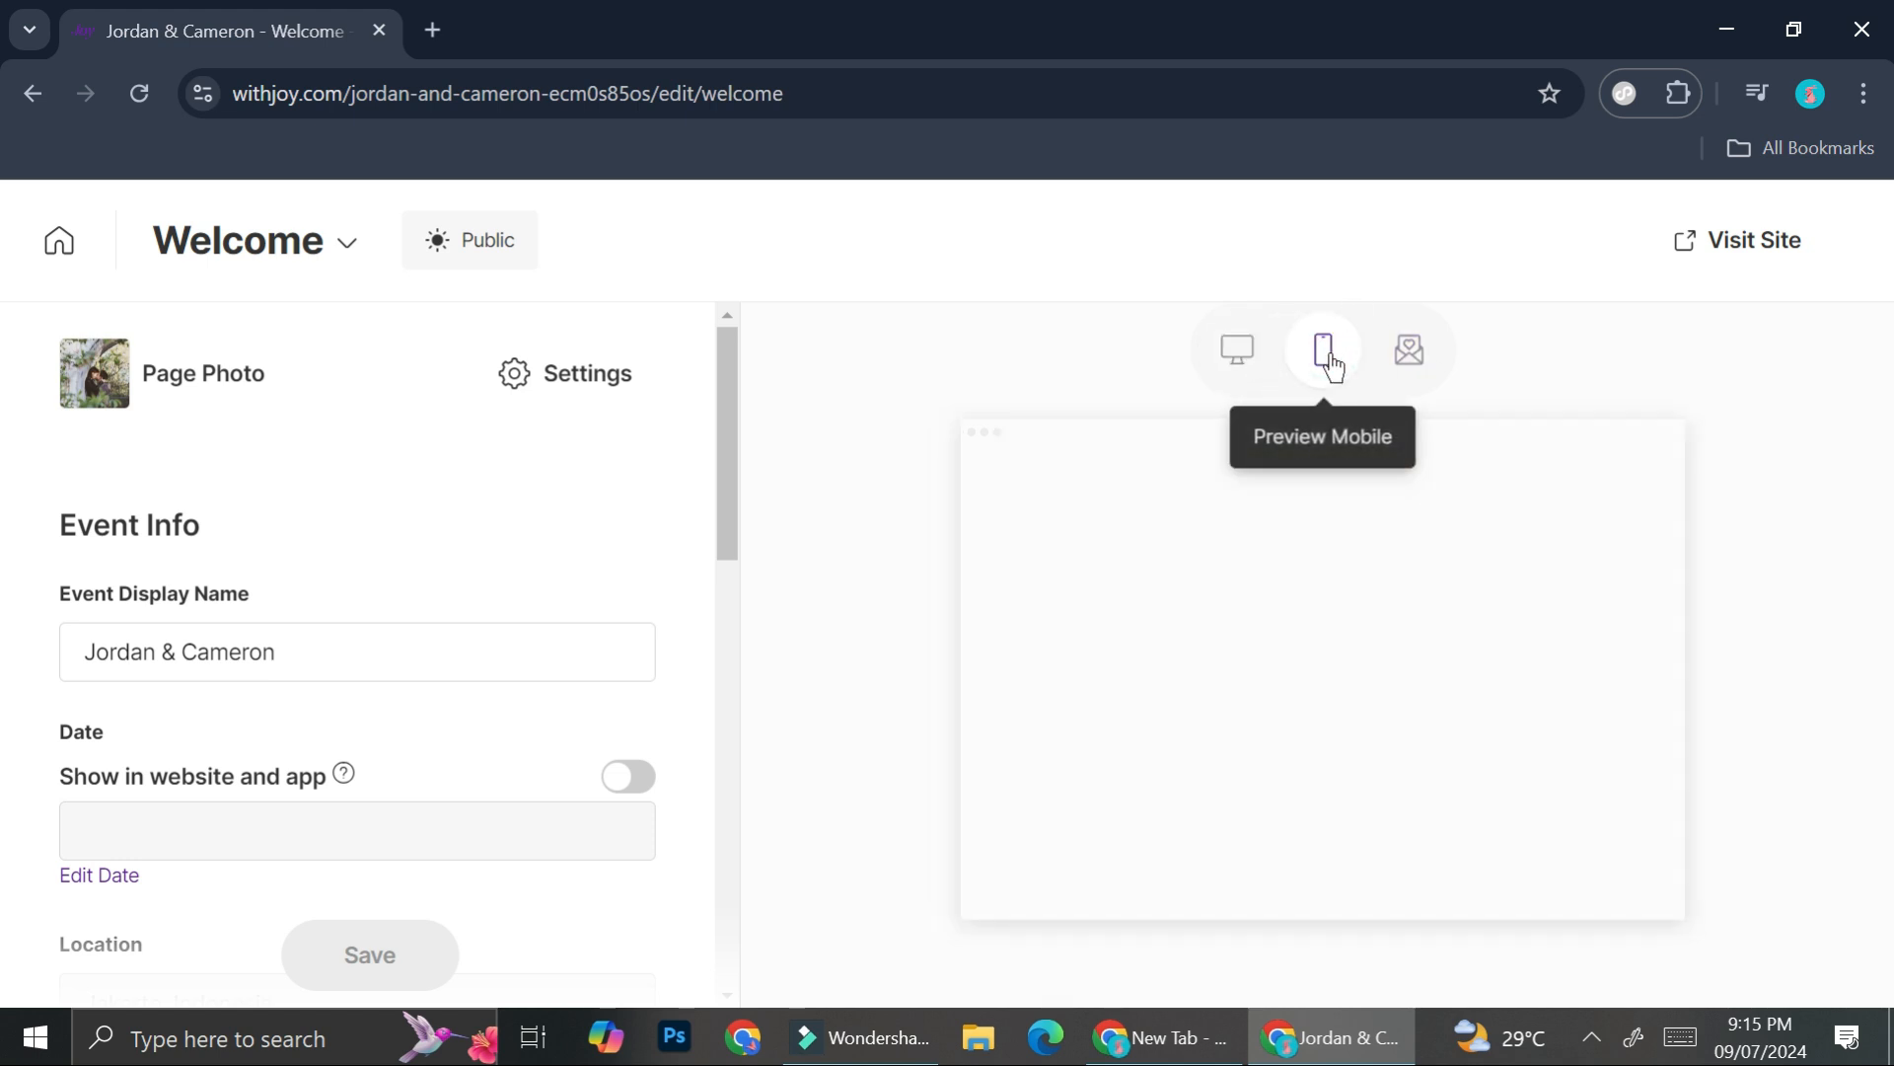
left_click(1259, 361)
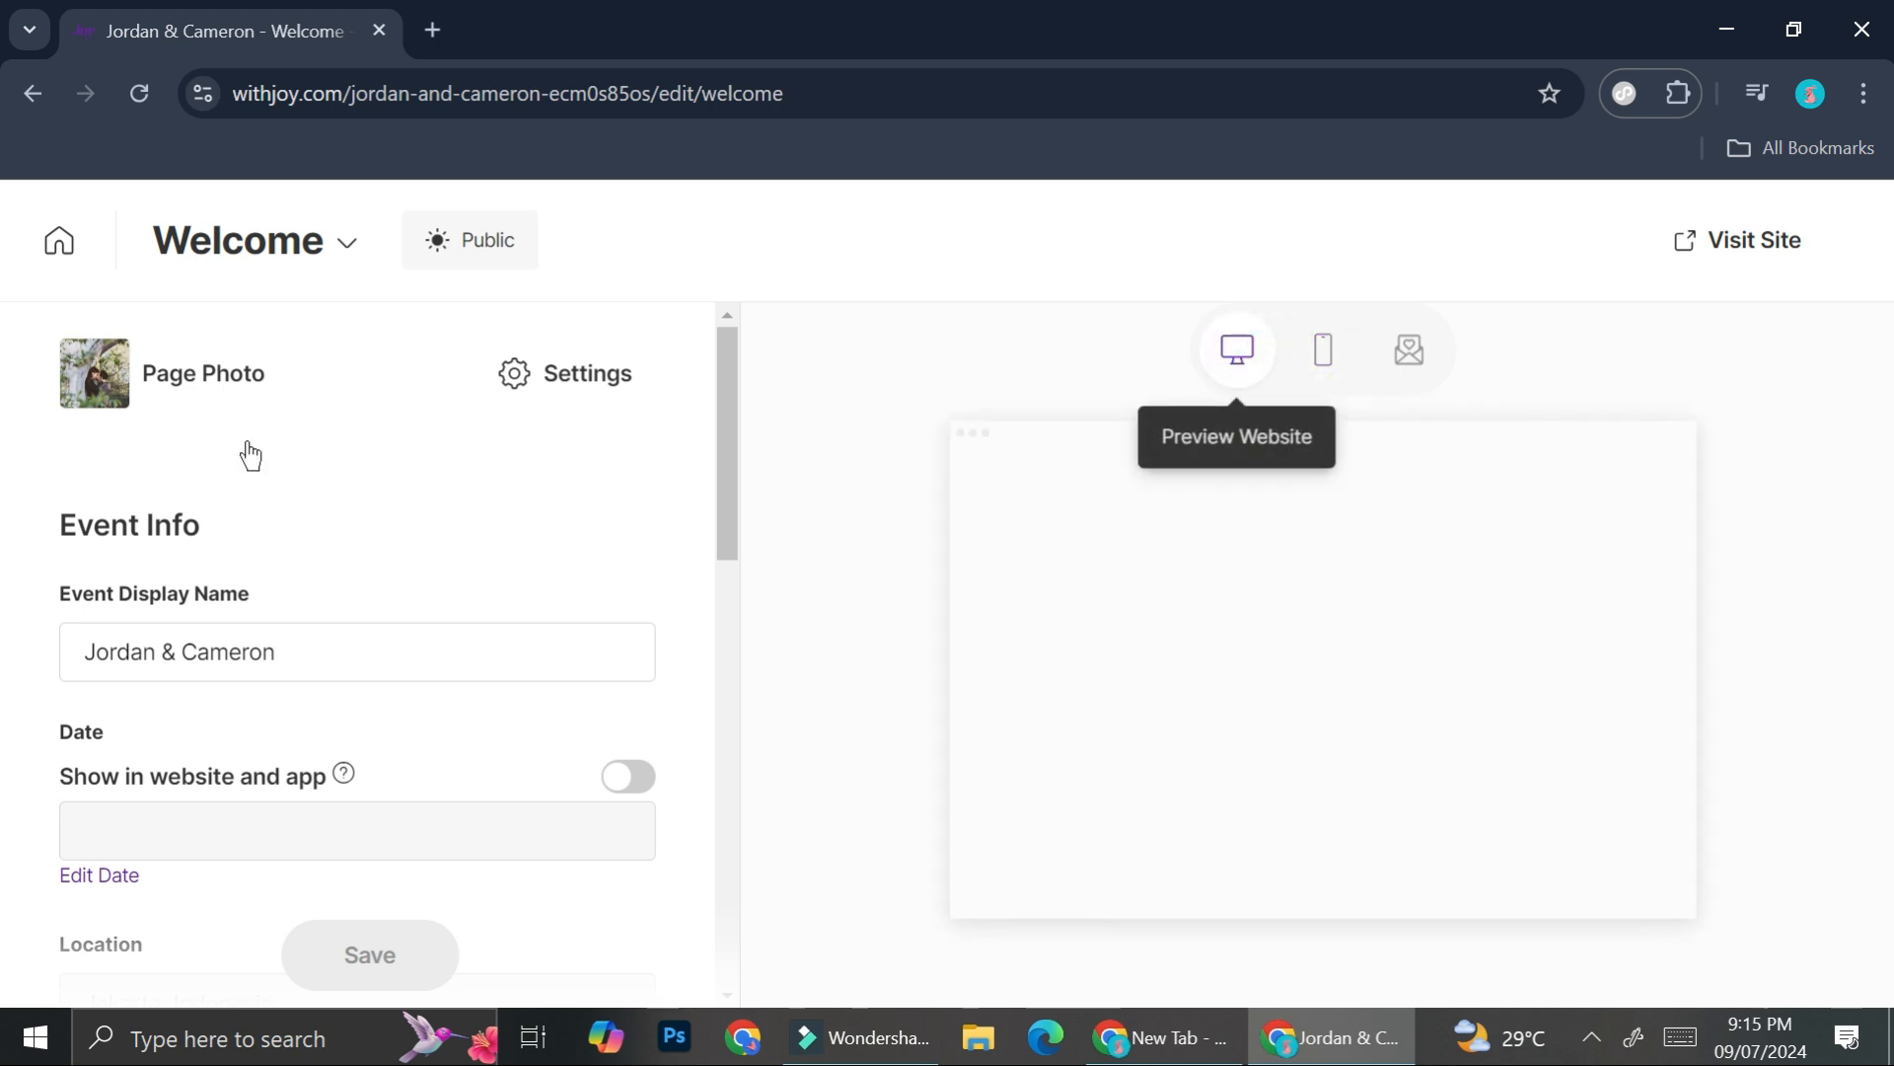
scroll(117, 497, "down", 2)
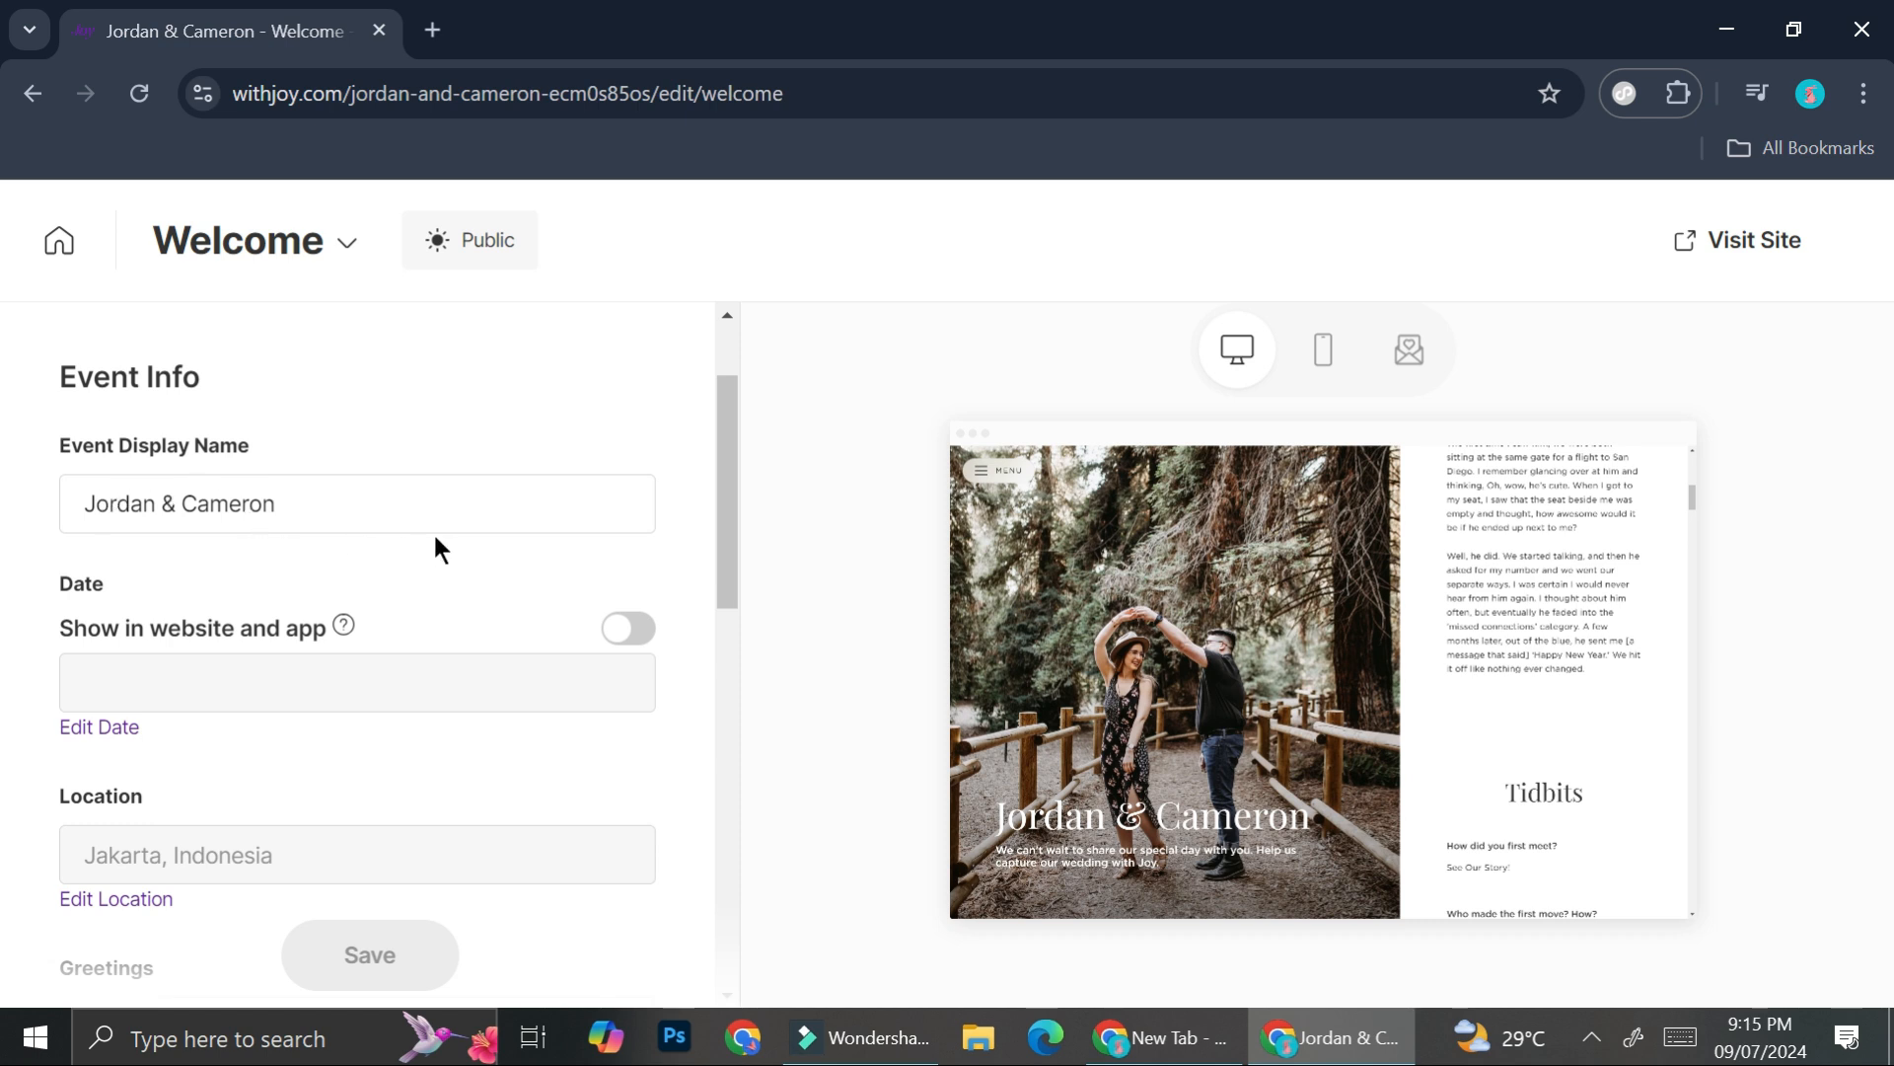
scroll(573, 533, "down", 1)
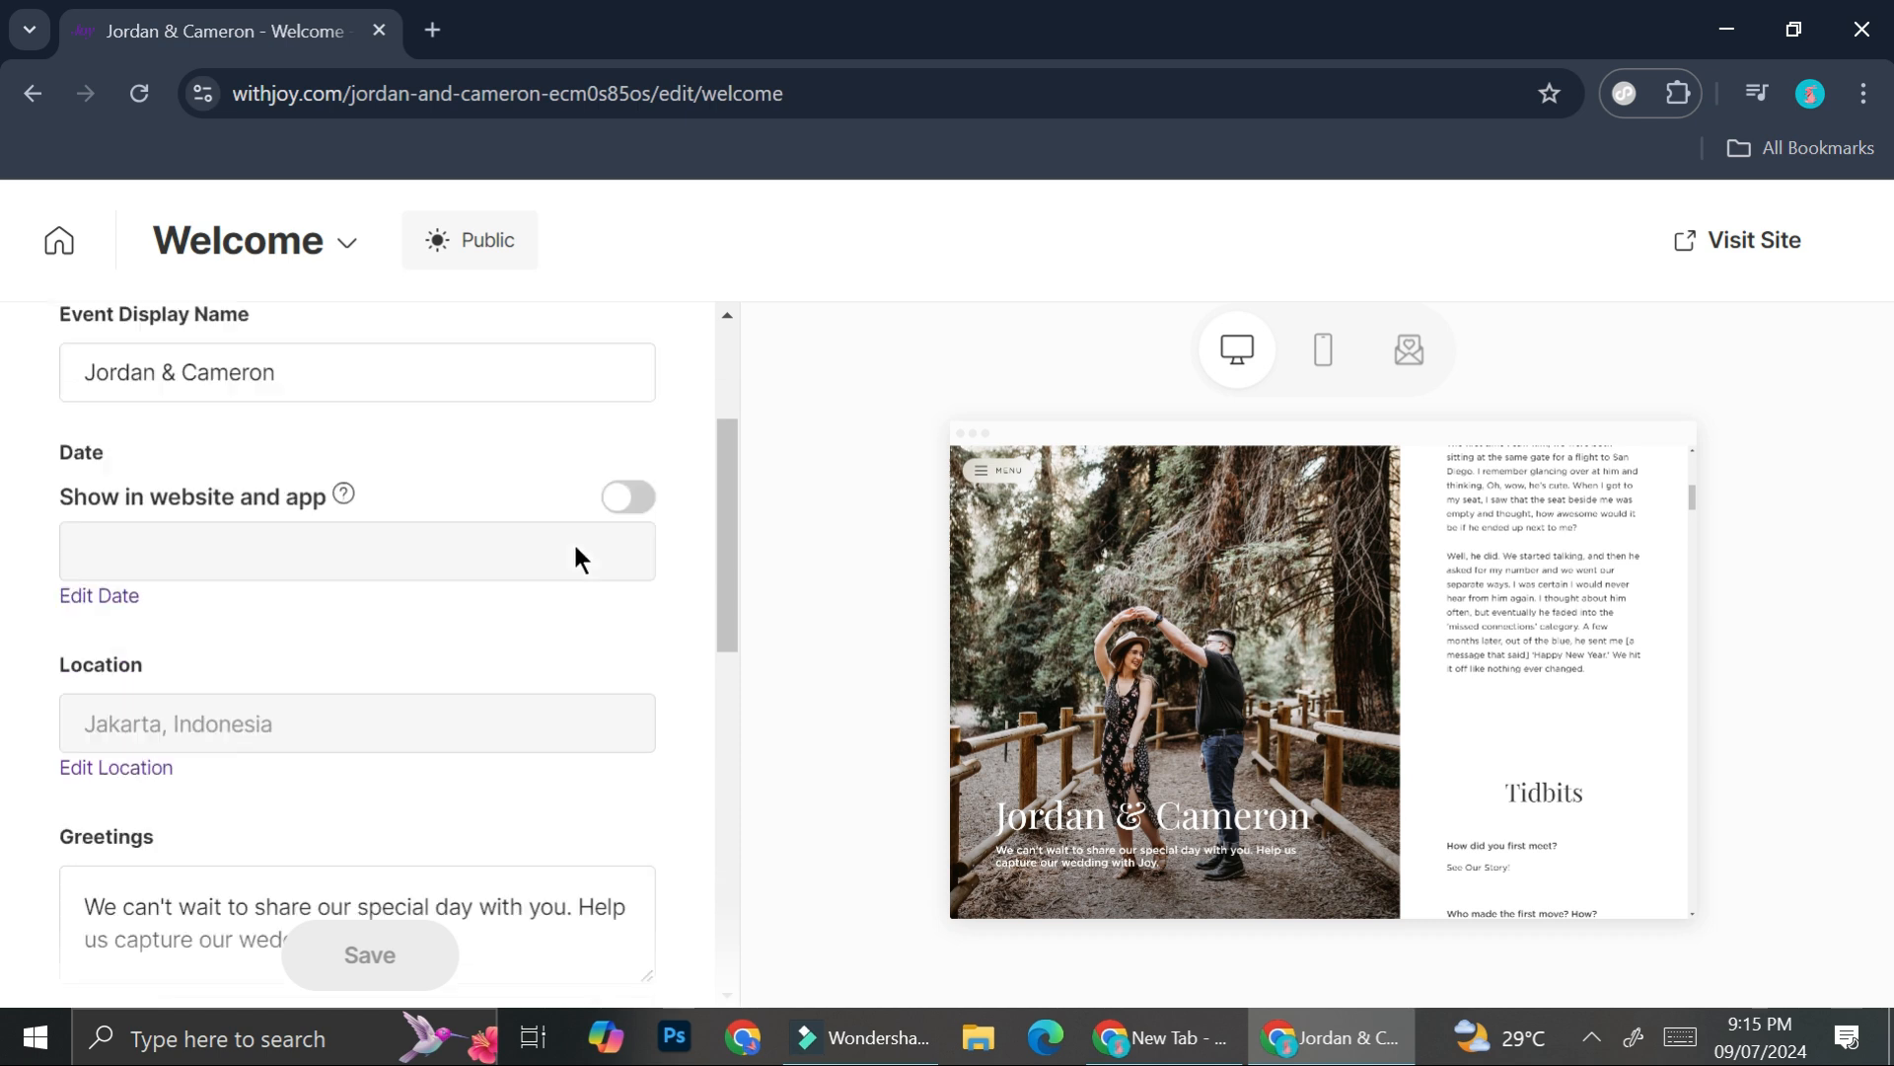
scroll(577, 559, "down", 1)
scroll(387, 464, "up", 1)
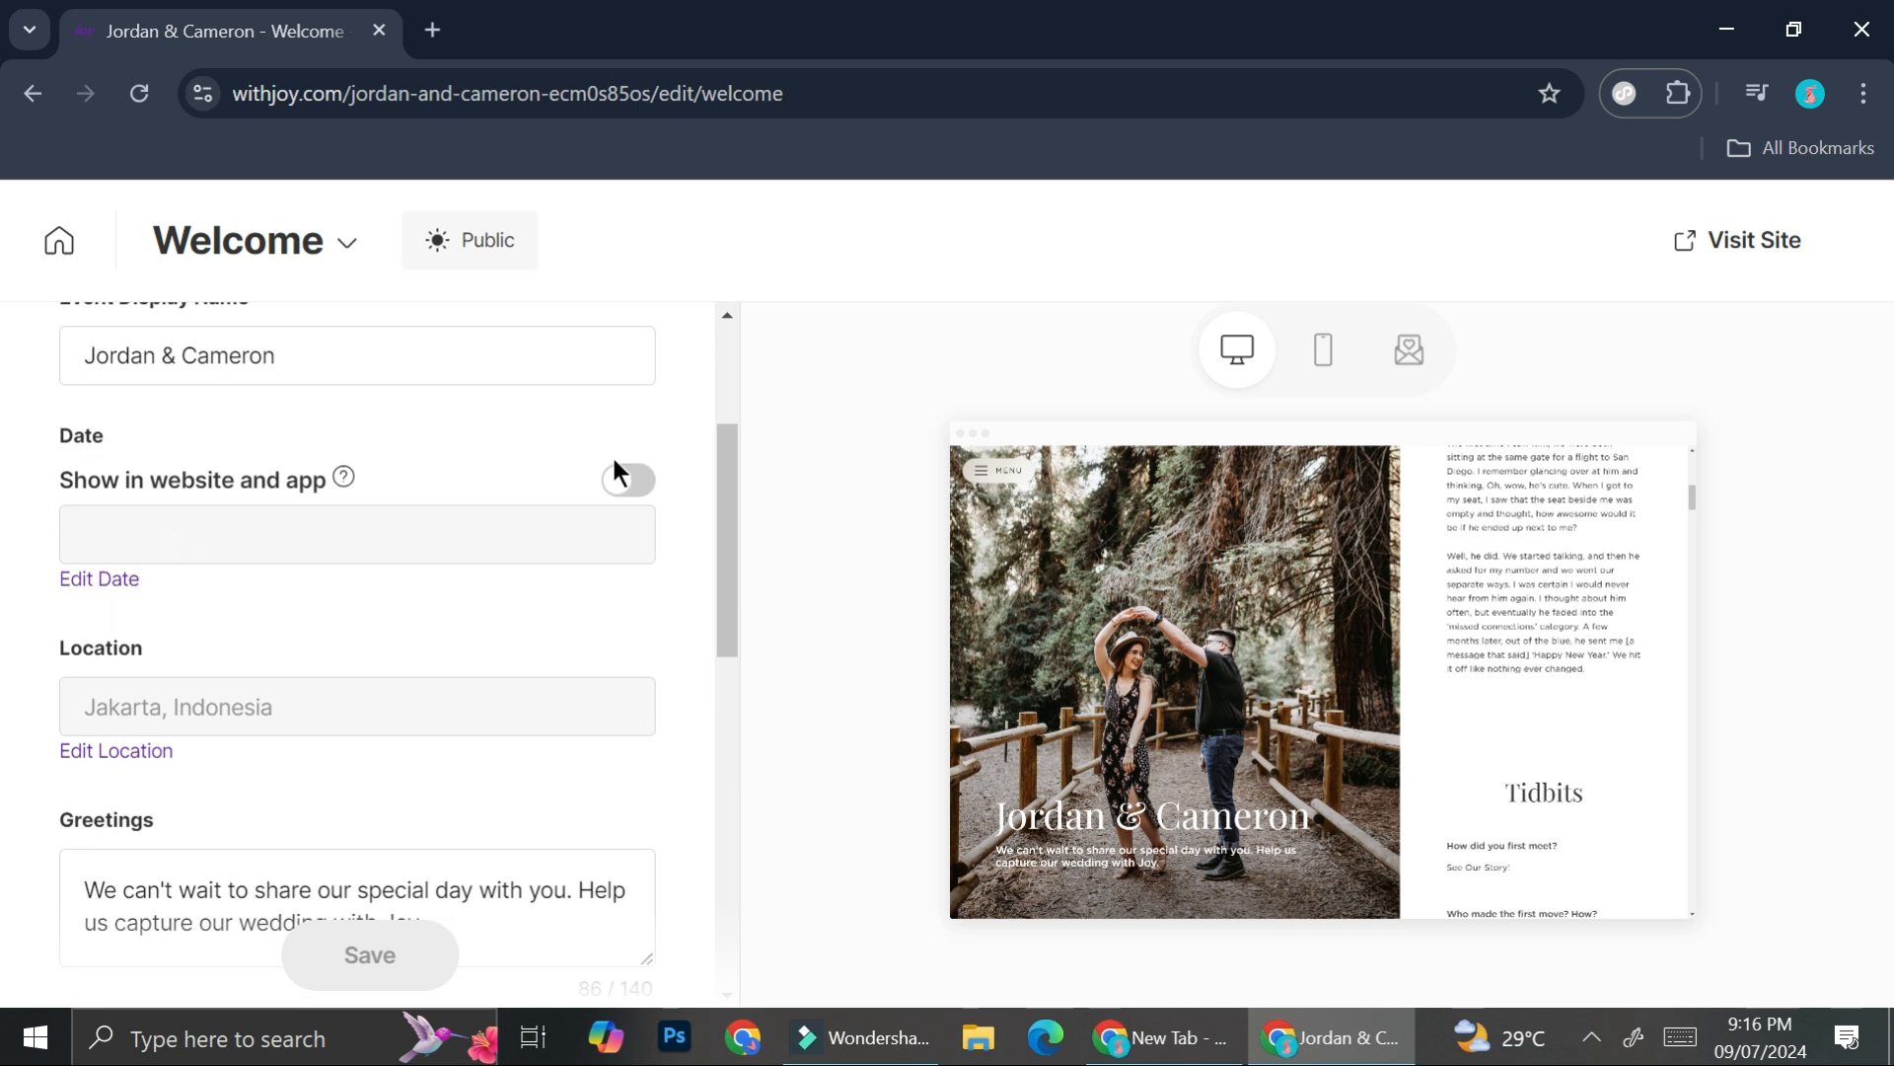
scroll(359, 562, "down", 1)
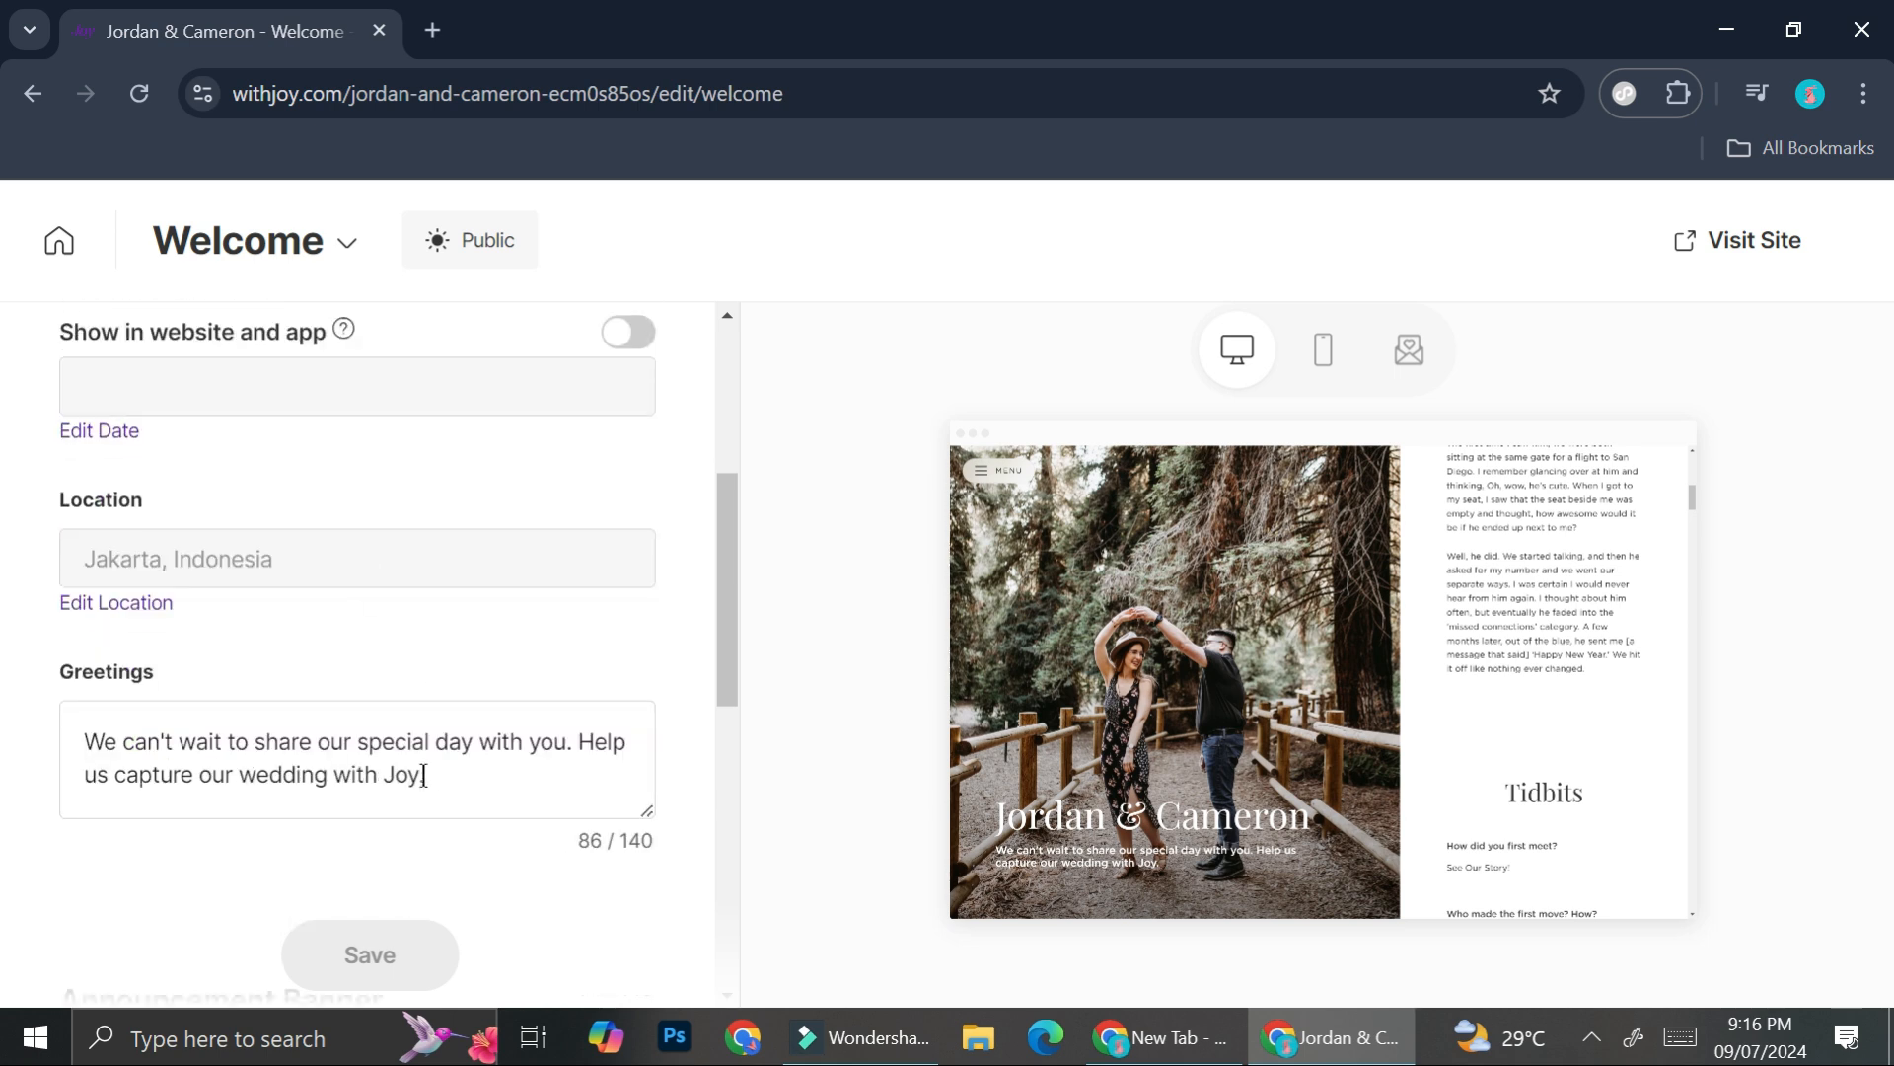
scroll(423, 775, "down", 1)
scroll(307, 602, "down", 2)
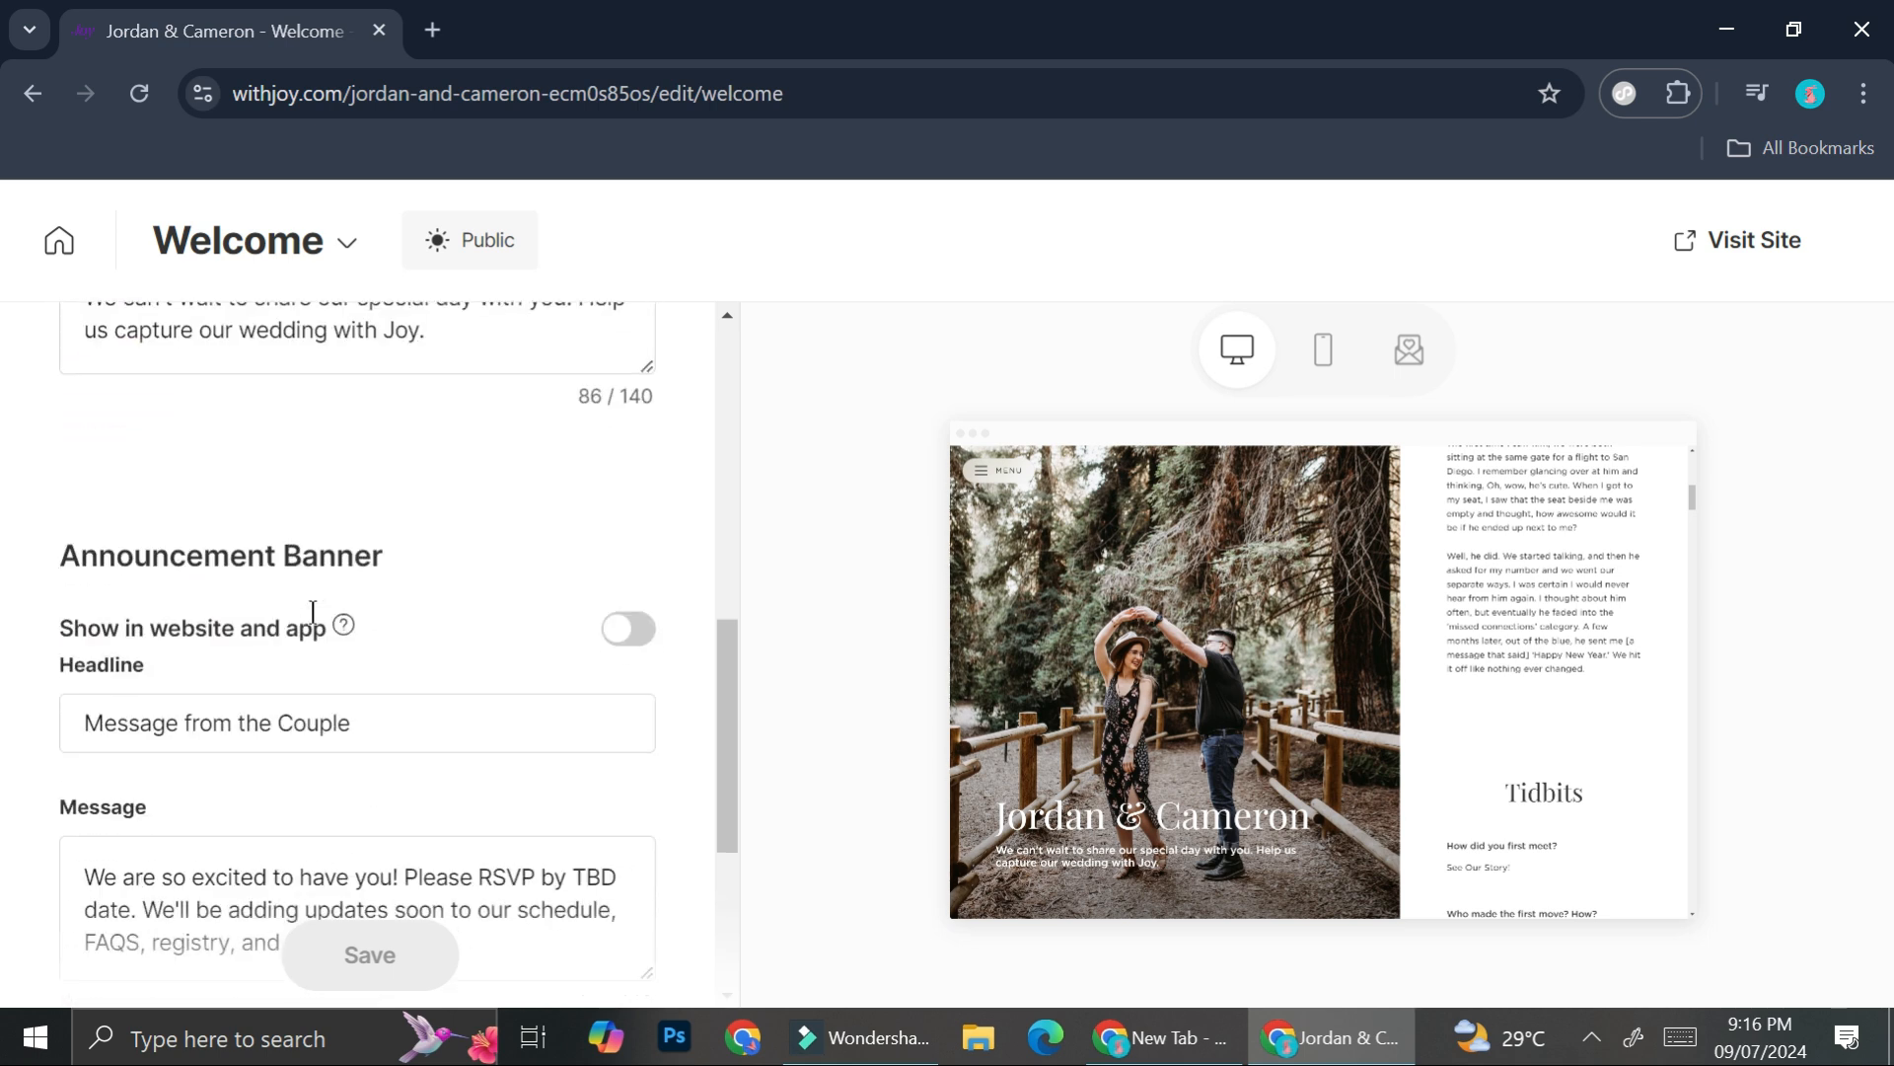
scroll(225, 599, "down", 1)
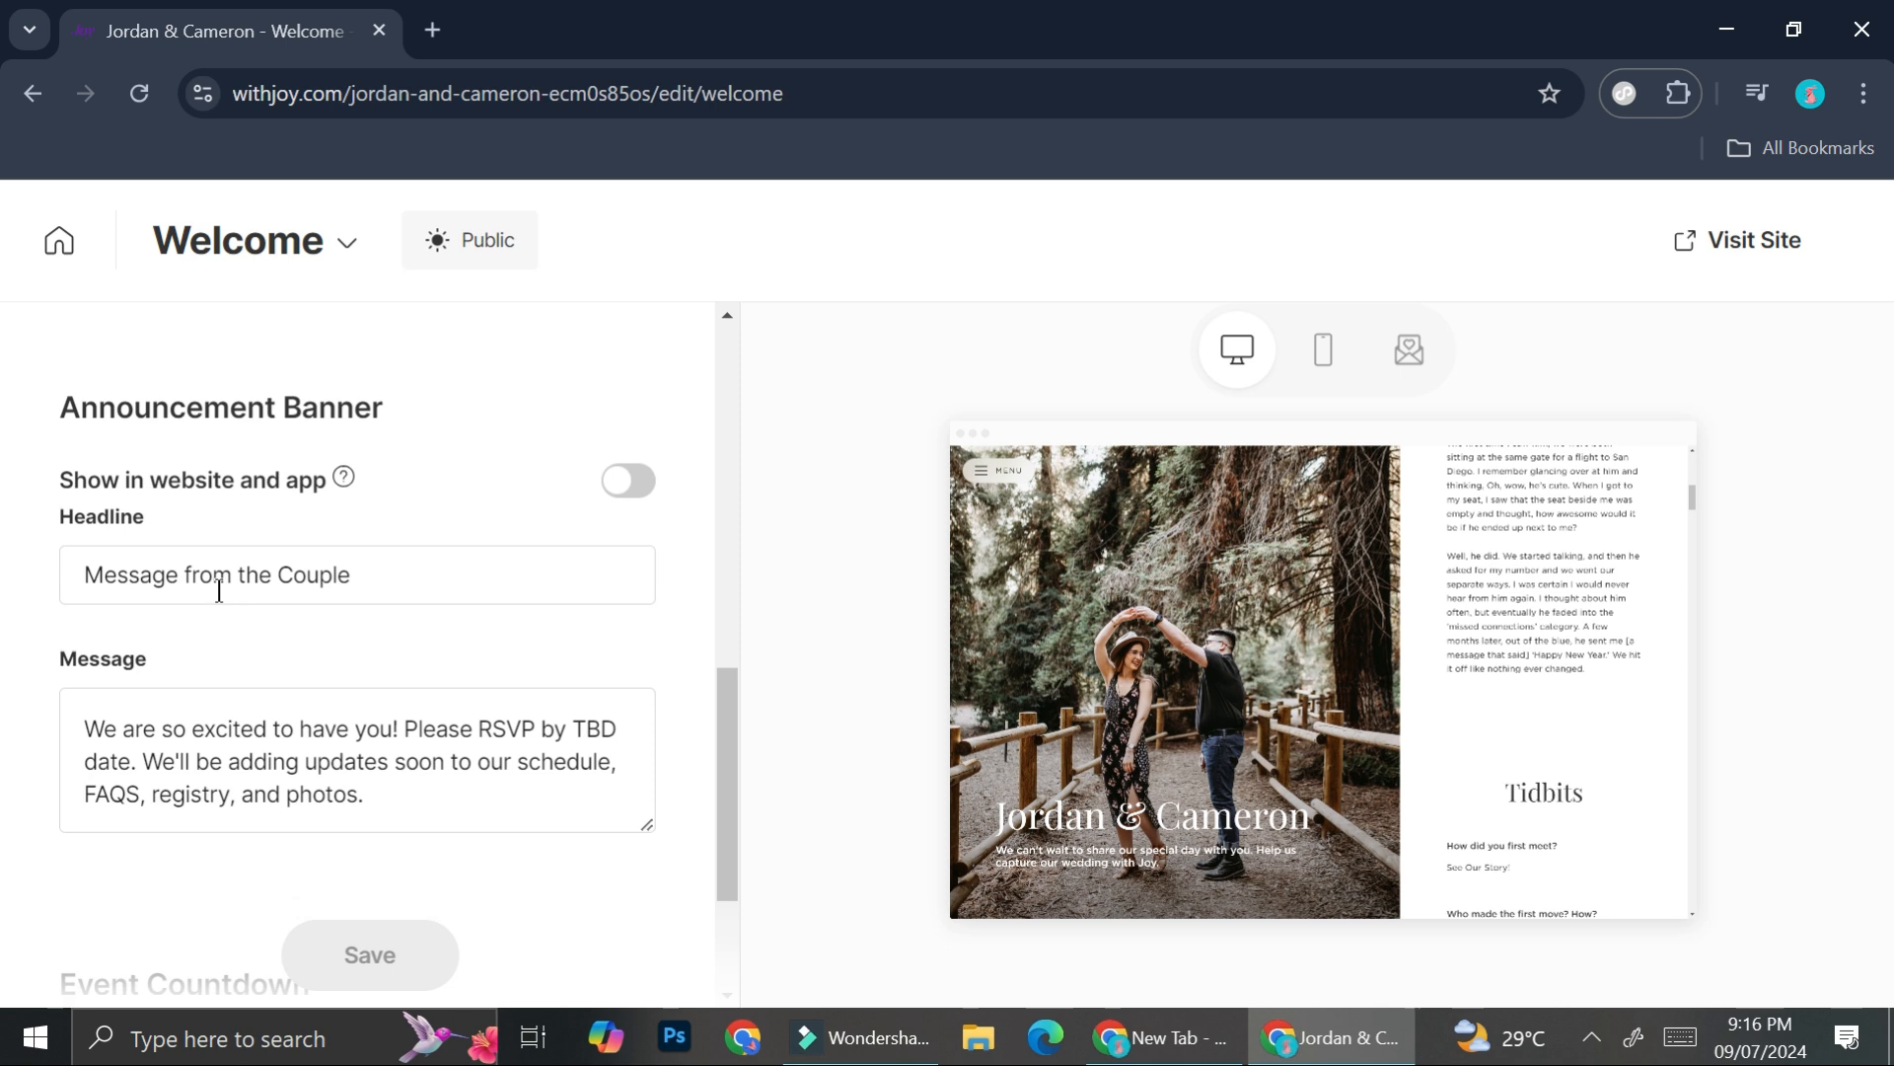
scroll(219, 590, "down", 2)
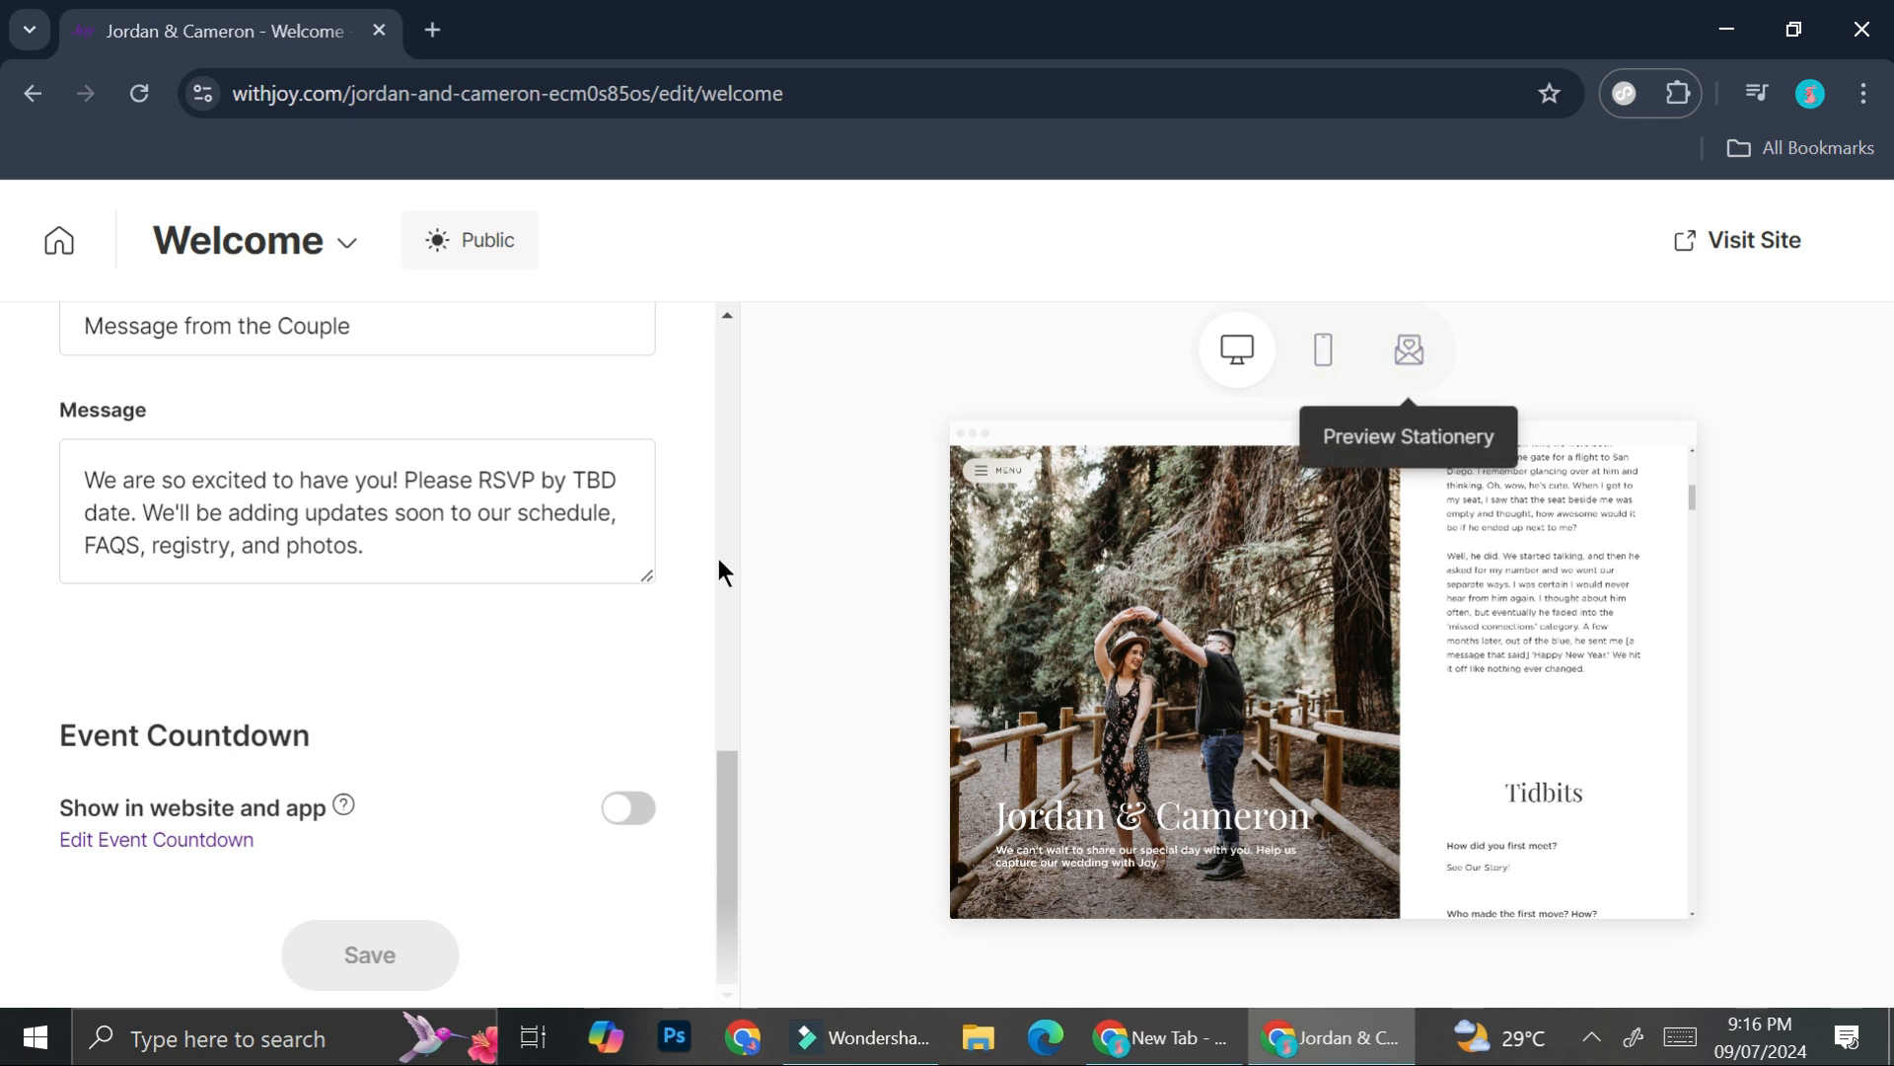
scroll(718, 557, "up", 10)
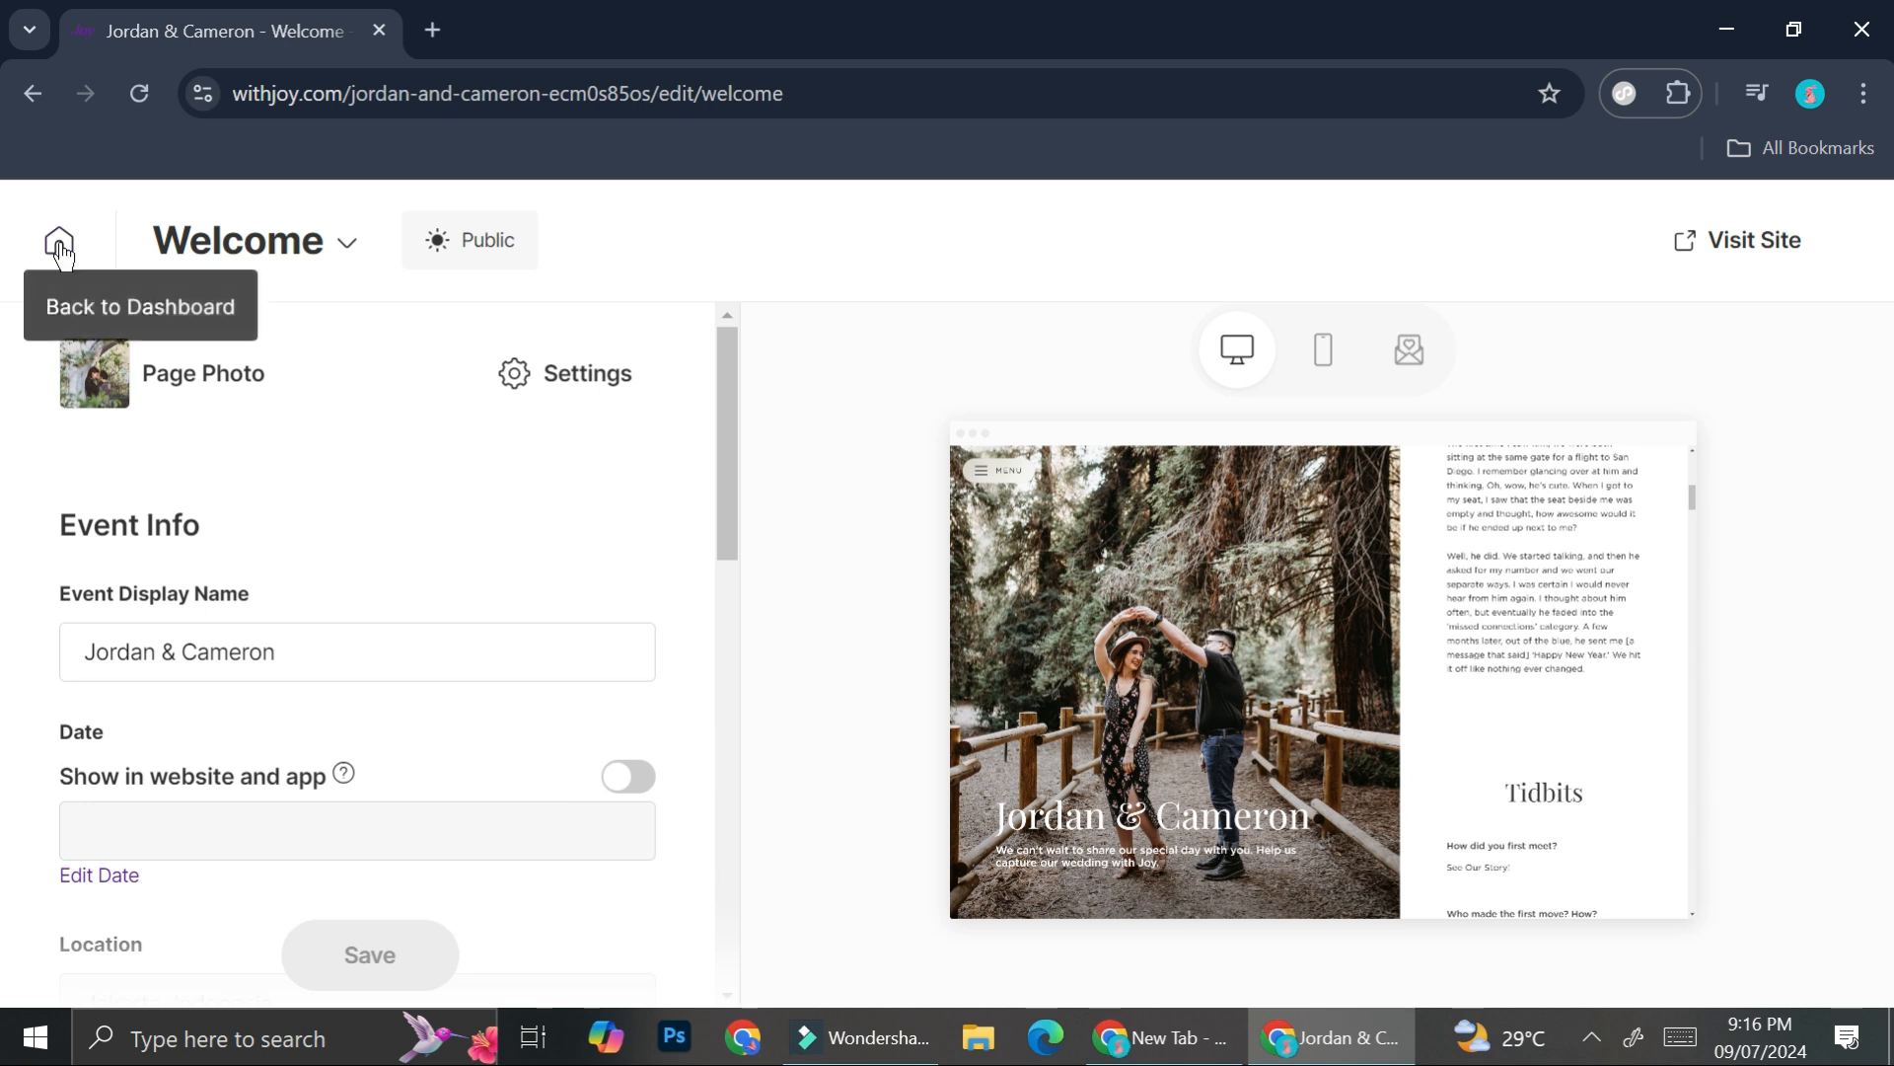
- Review the Home page settings (title Home, Public visibility) and close them without saving
left_click(515, 377)
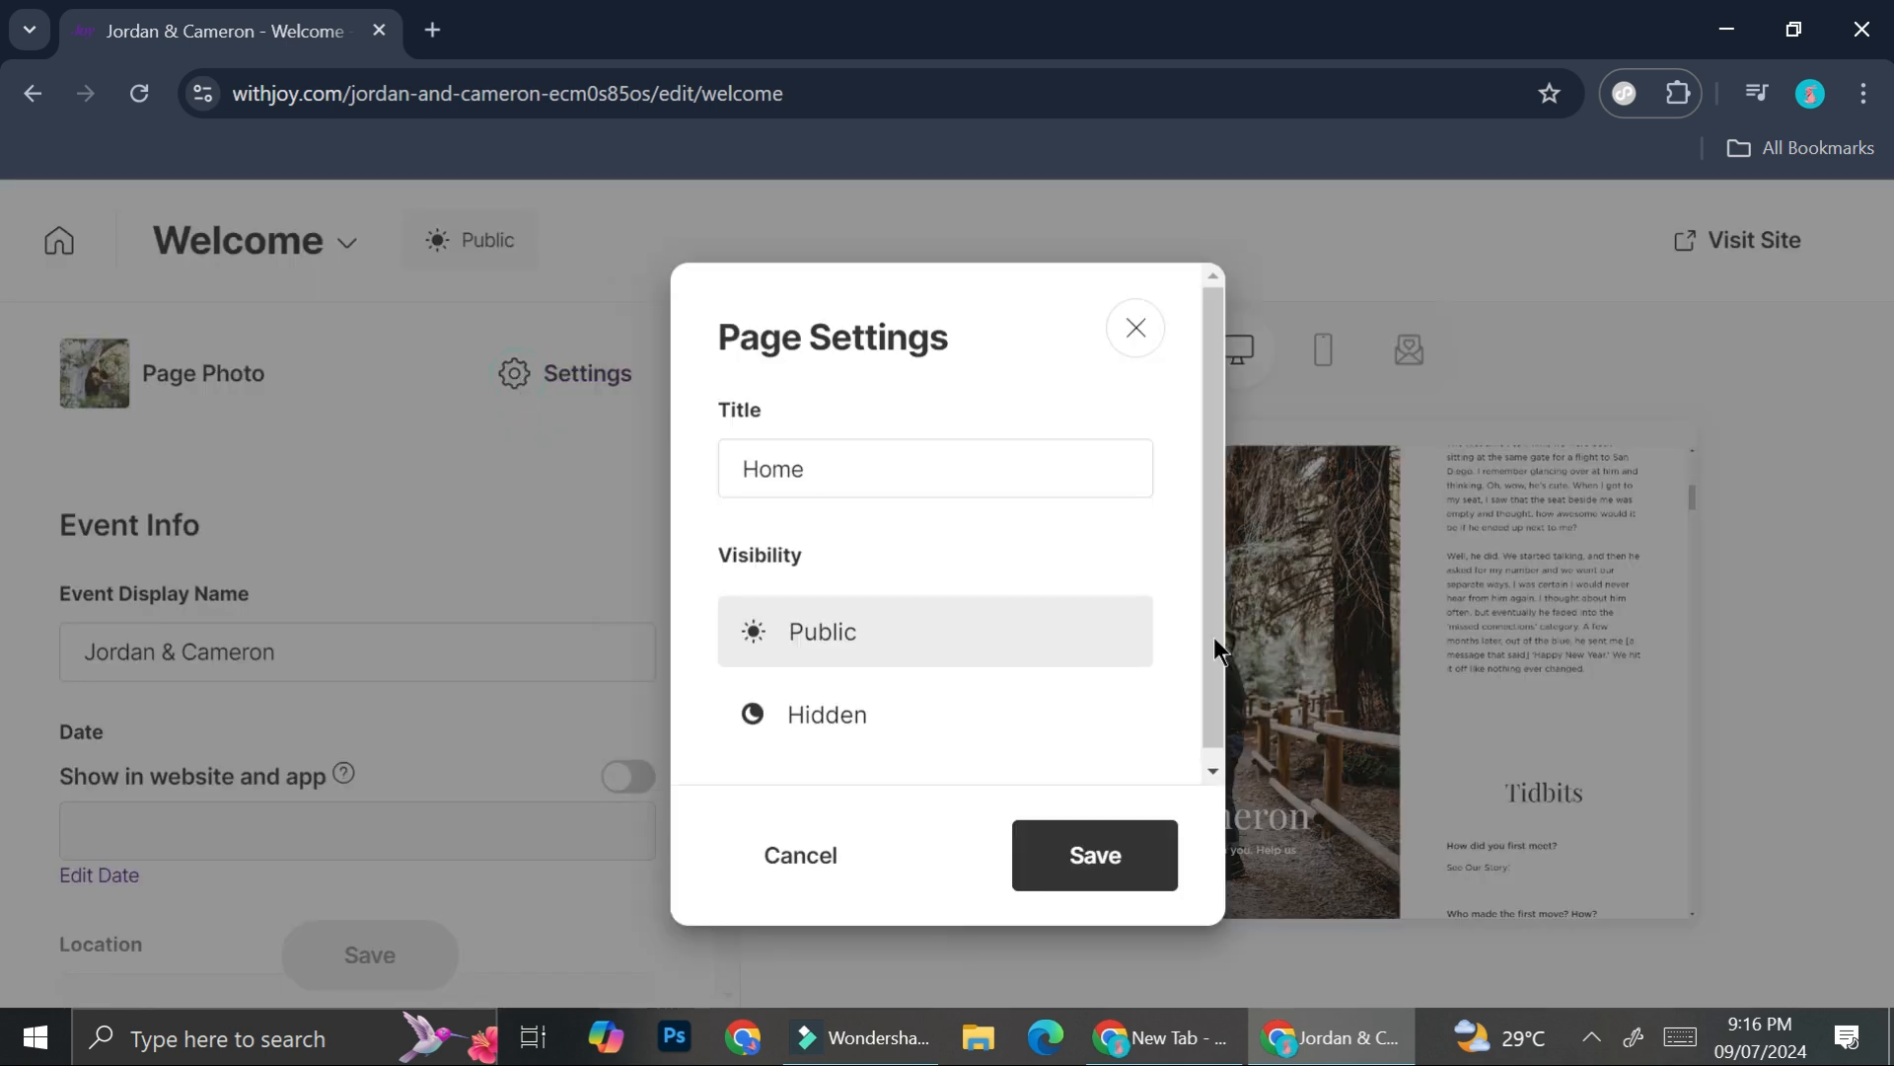
scroll(919, 671, "down", 1)
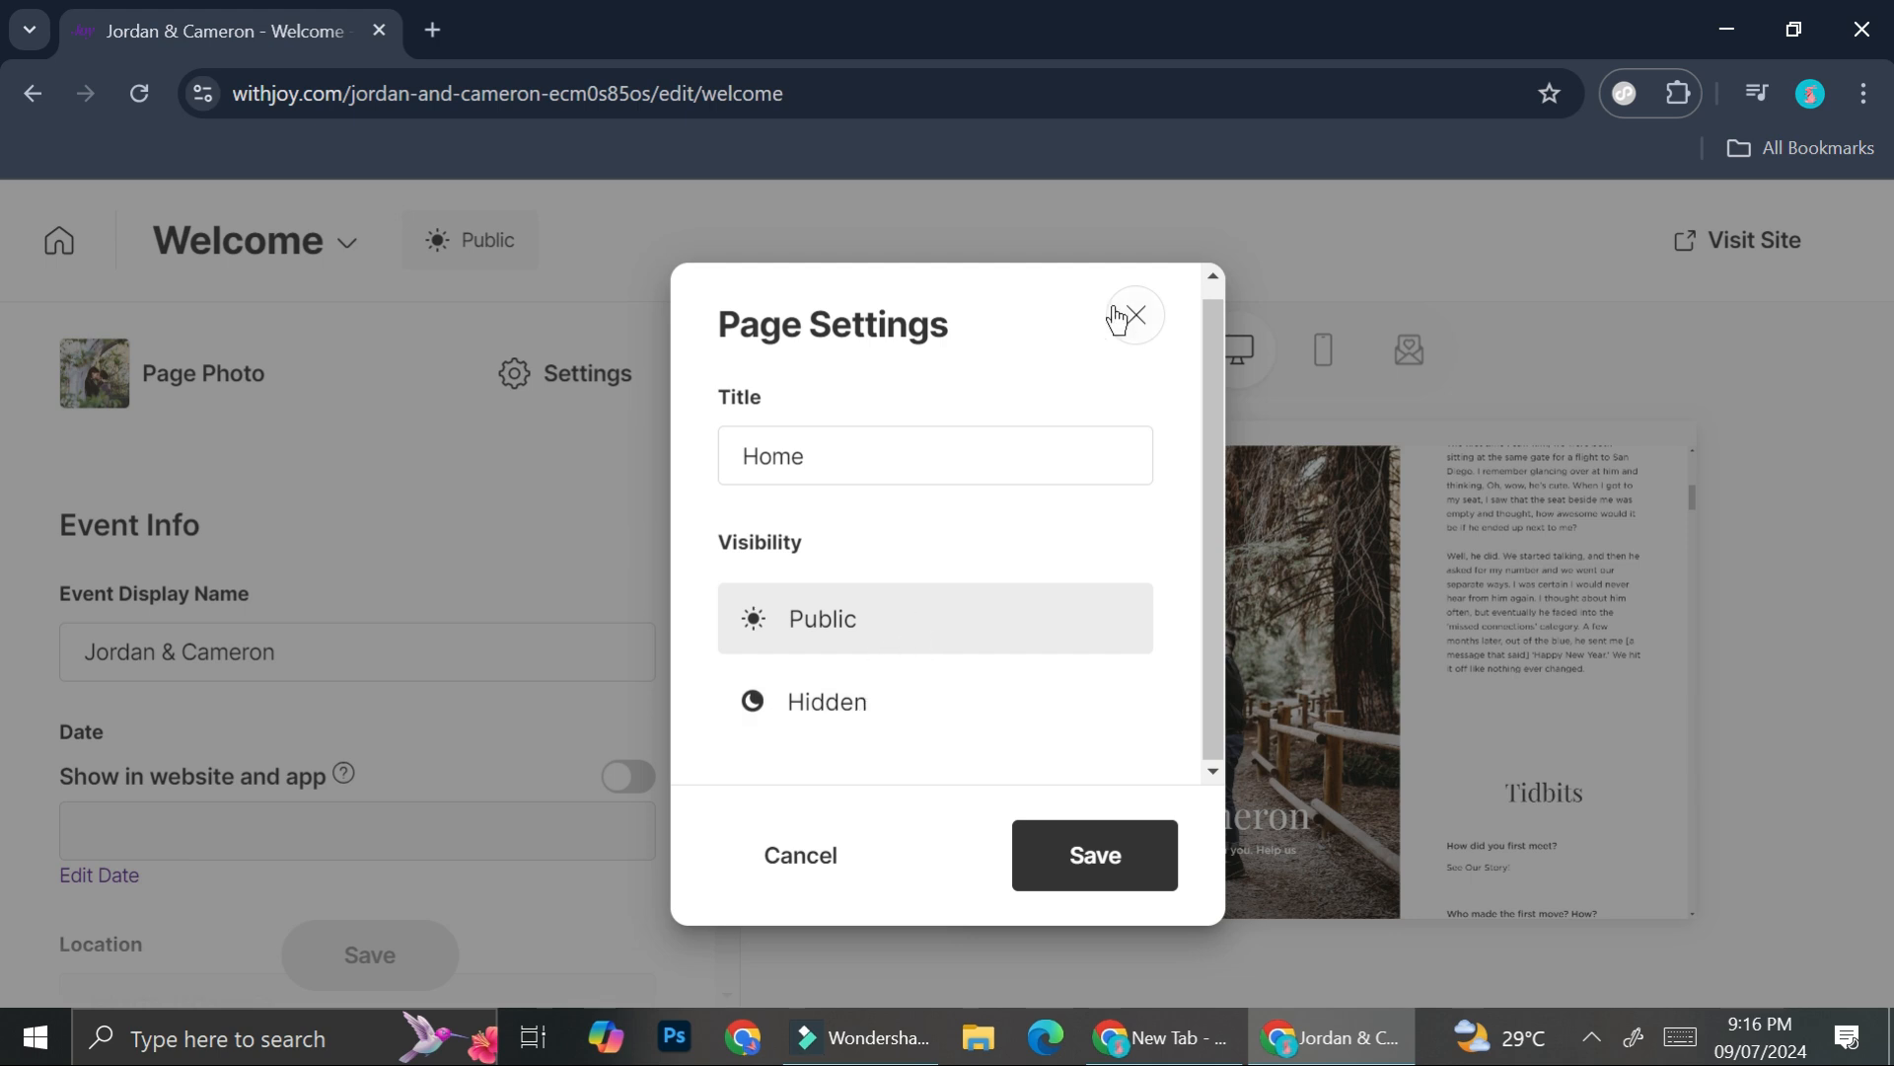
left_click(1147, 331)
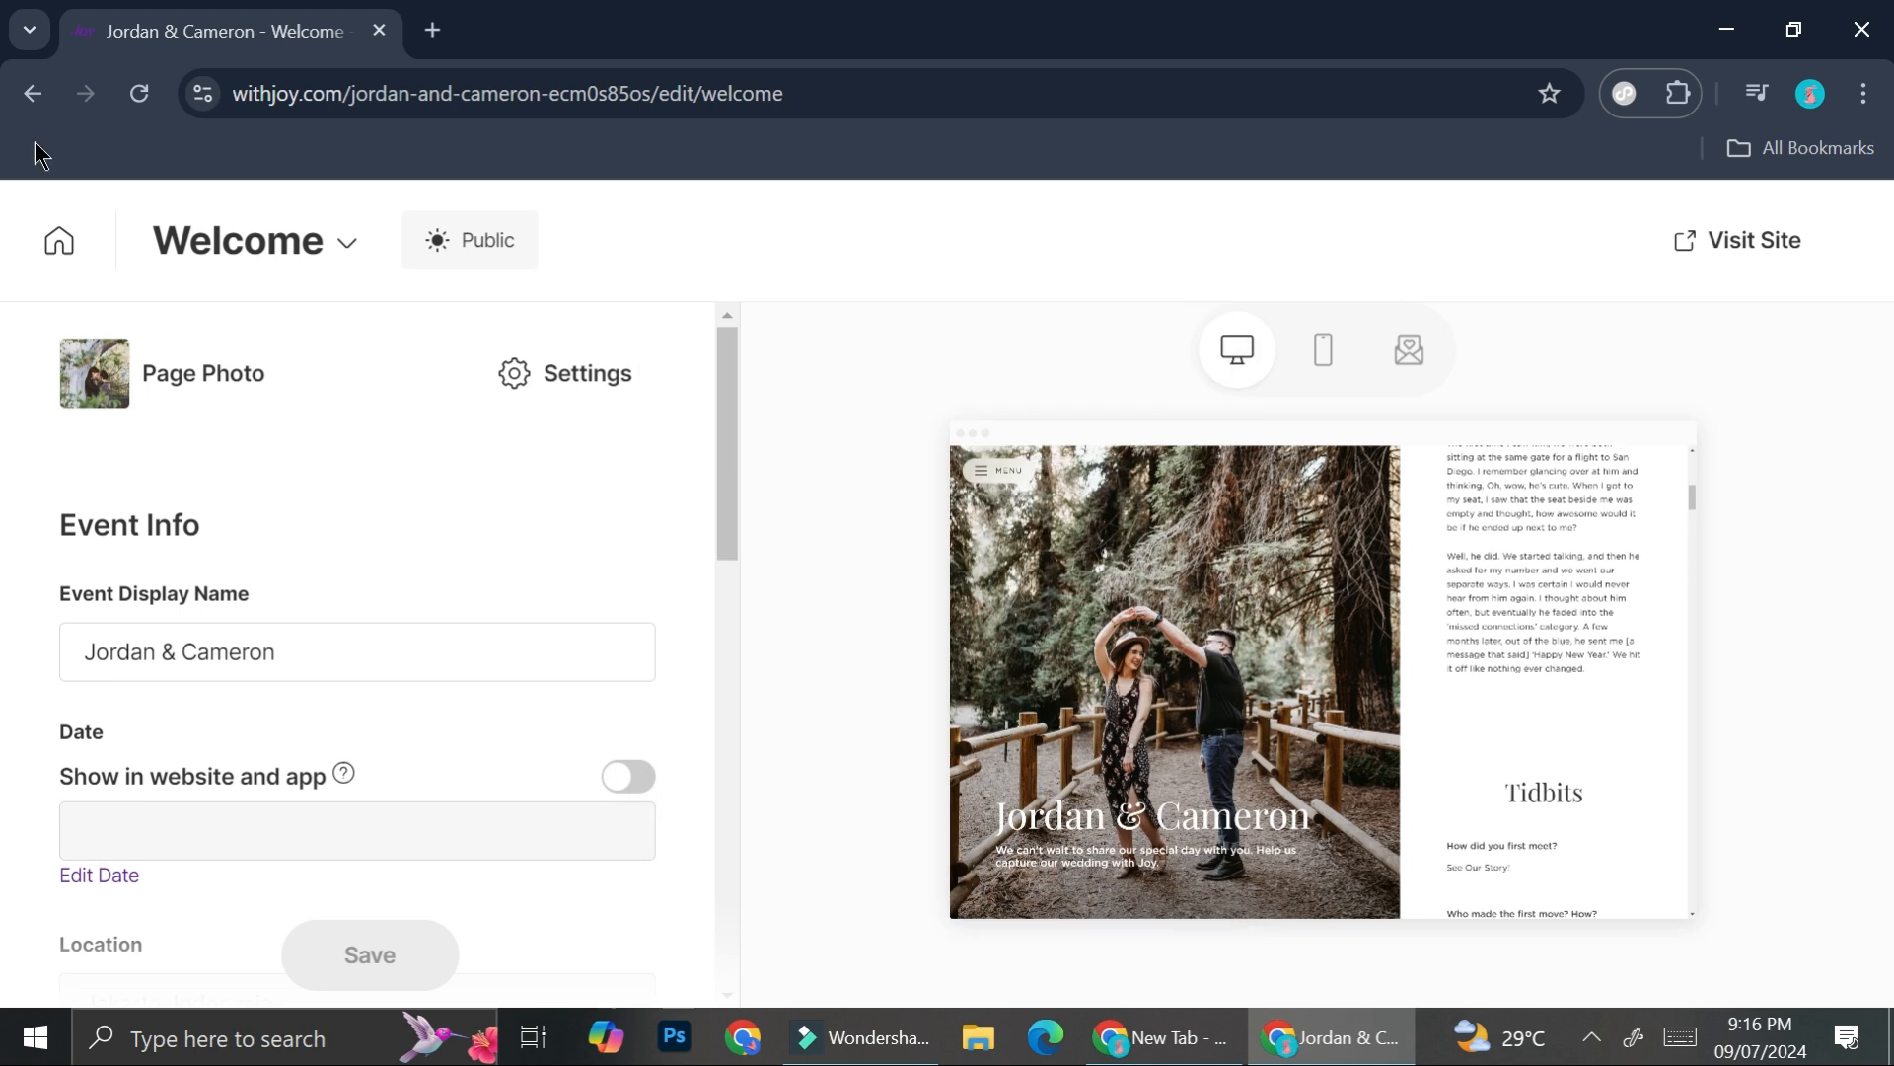
- Return to the dashboard and browse the list of design templates
left_click(69, 234)
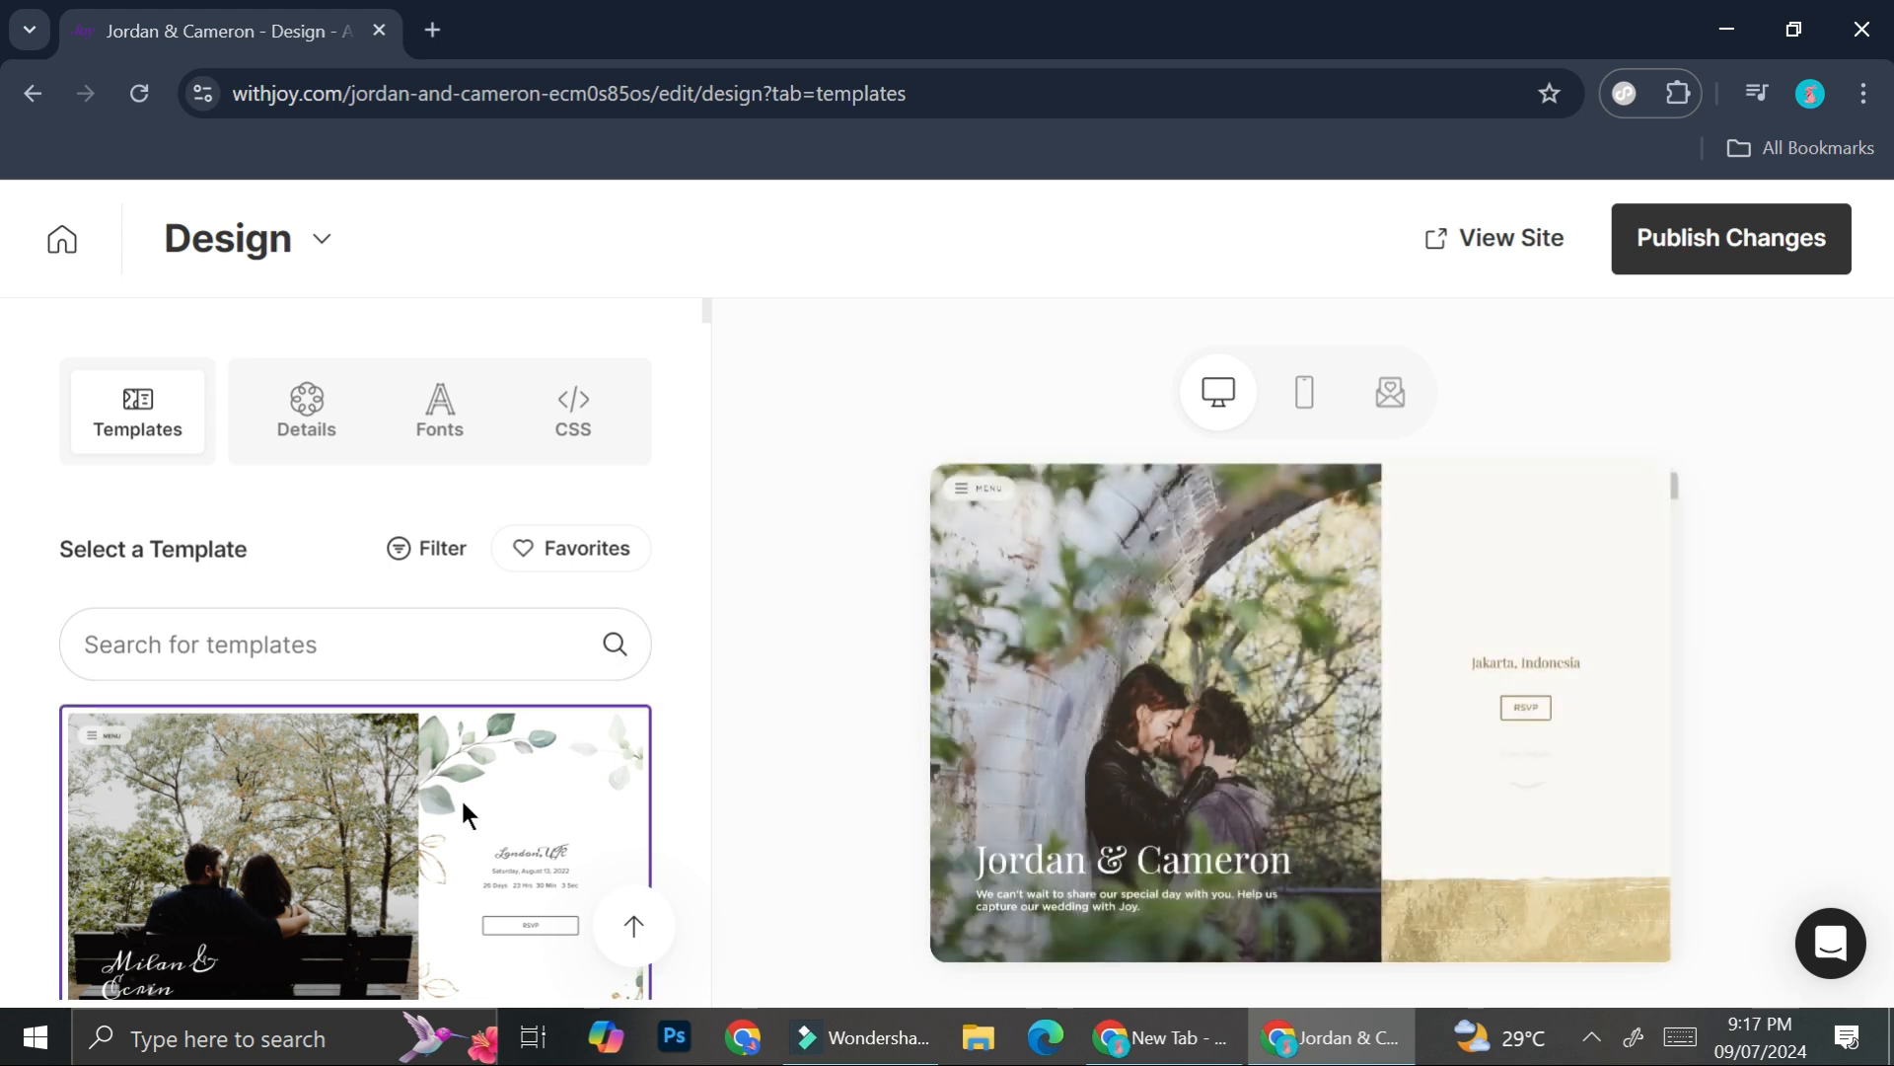
scroll(460, 798, "down", 3)
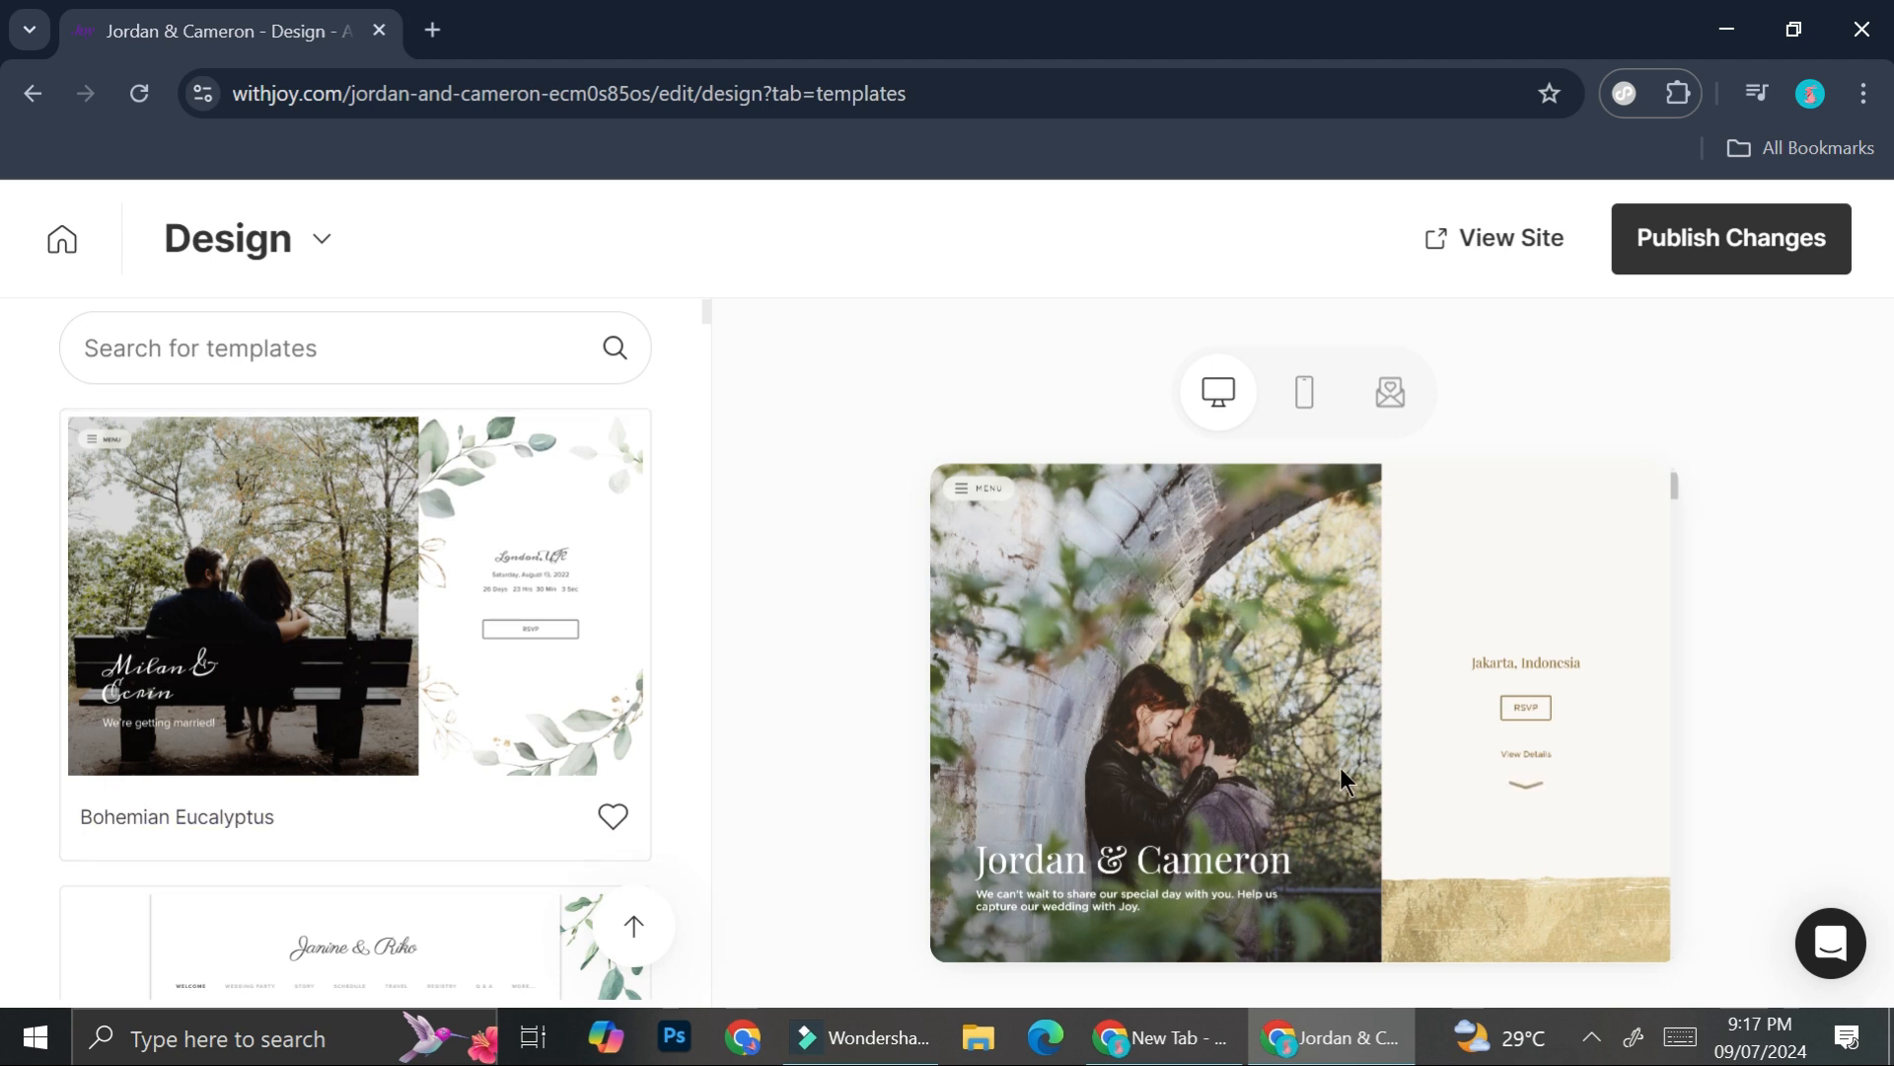
scroll(329, 588, "up", 3)
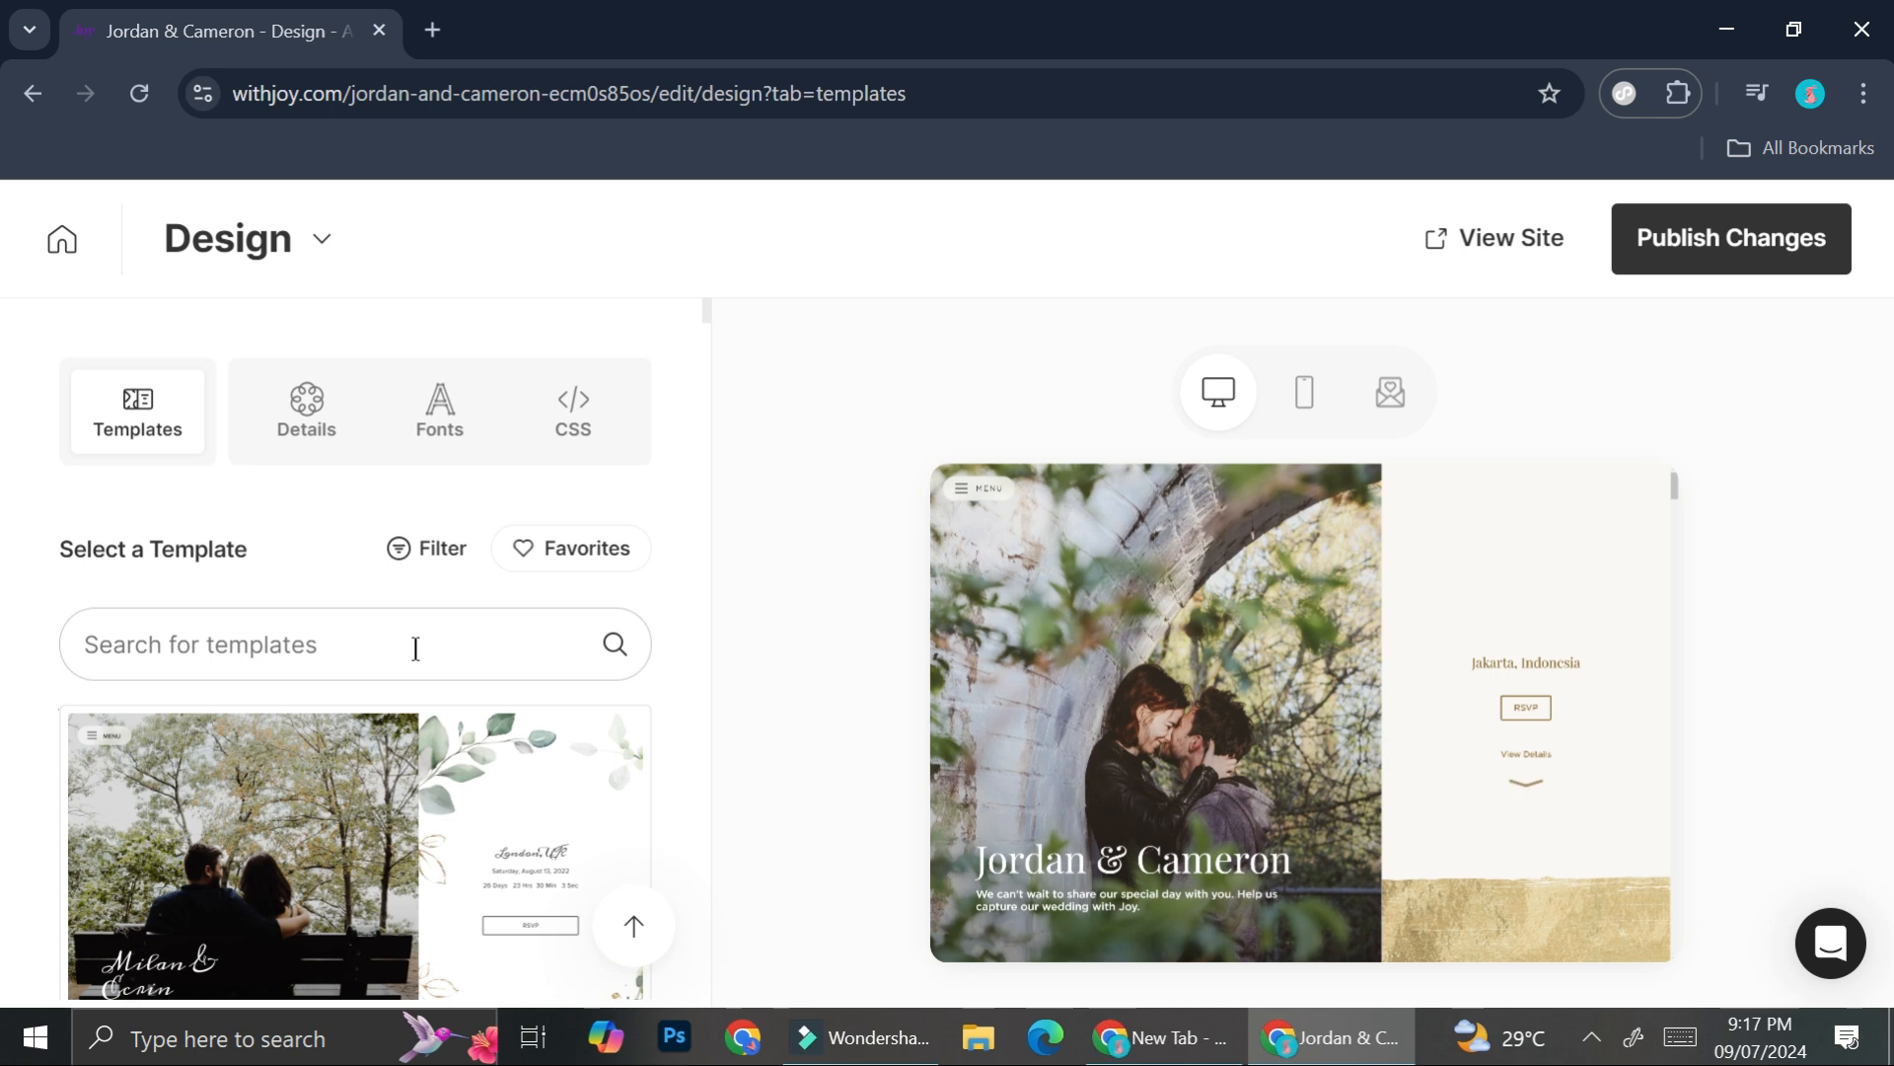
scroll(414, 647, "down", 2)
scroll(415, 651, "down", 10)
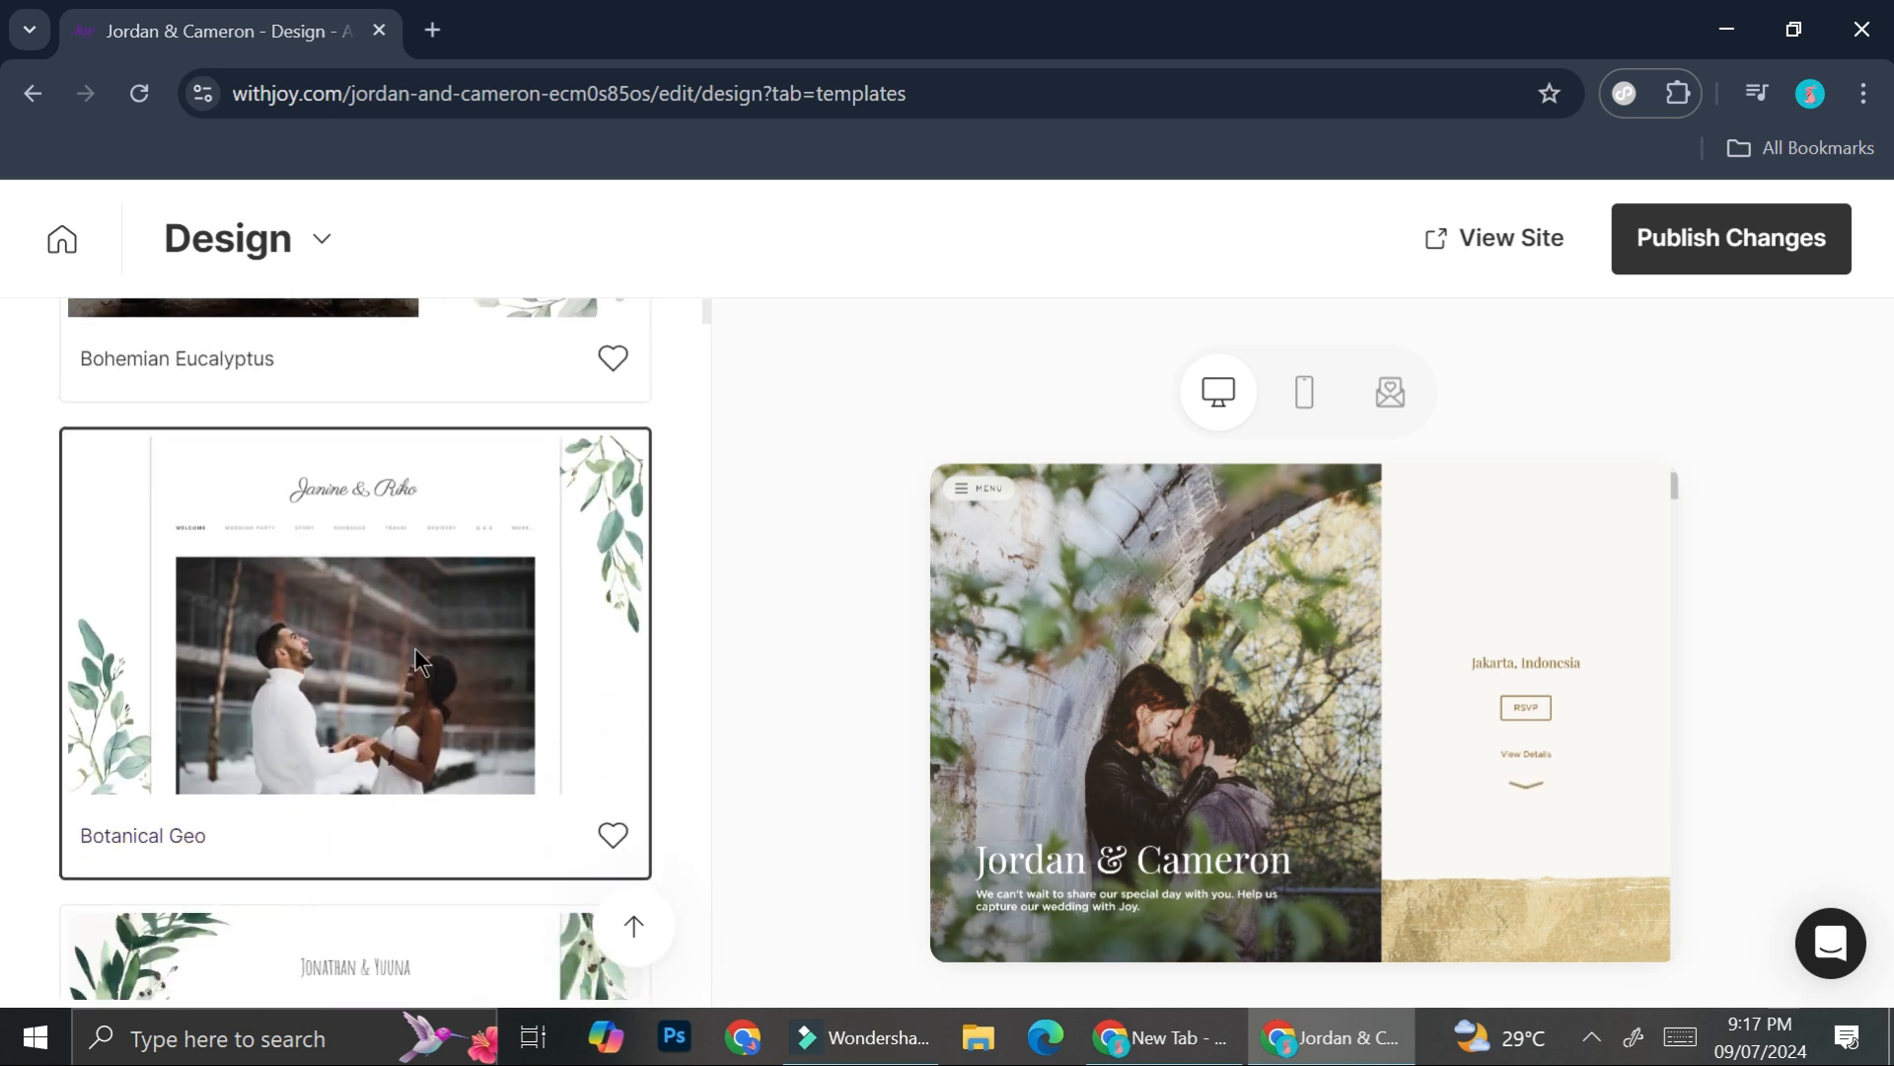
scroll(415, 651, "down", 6)
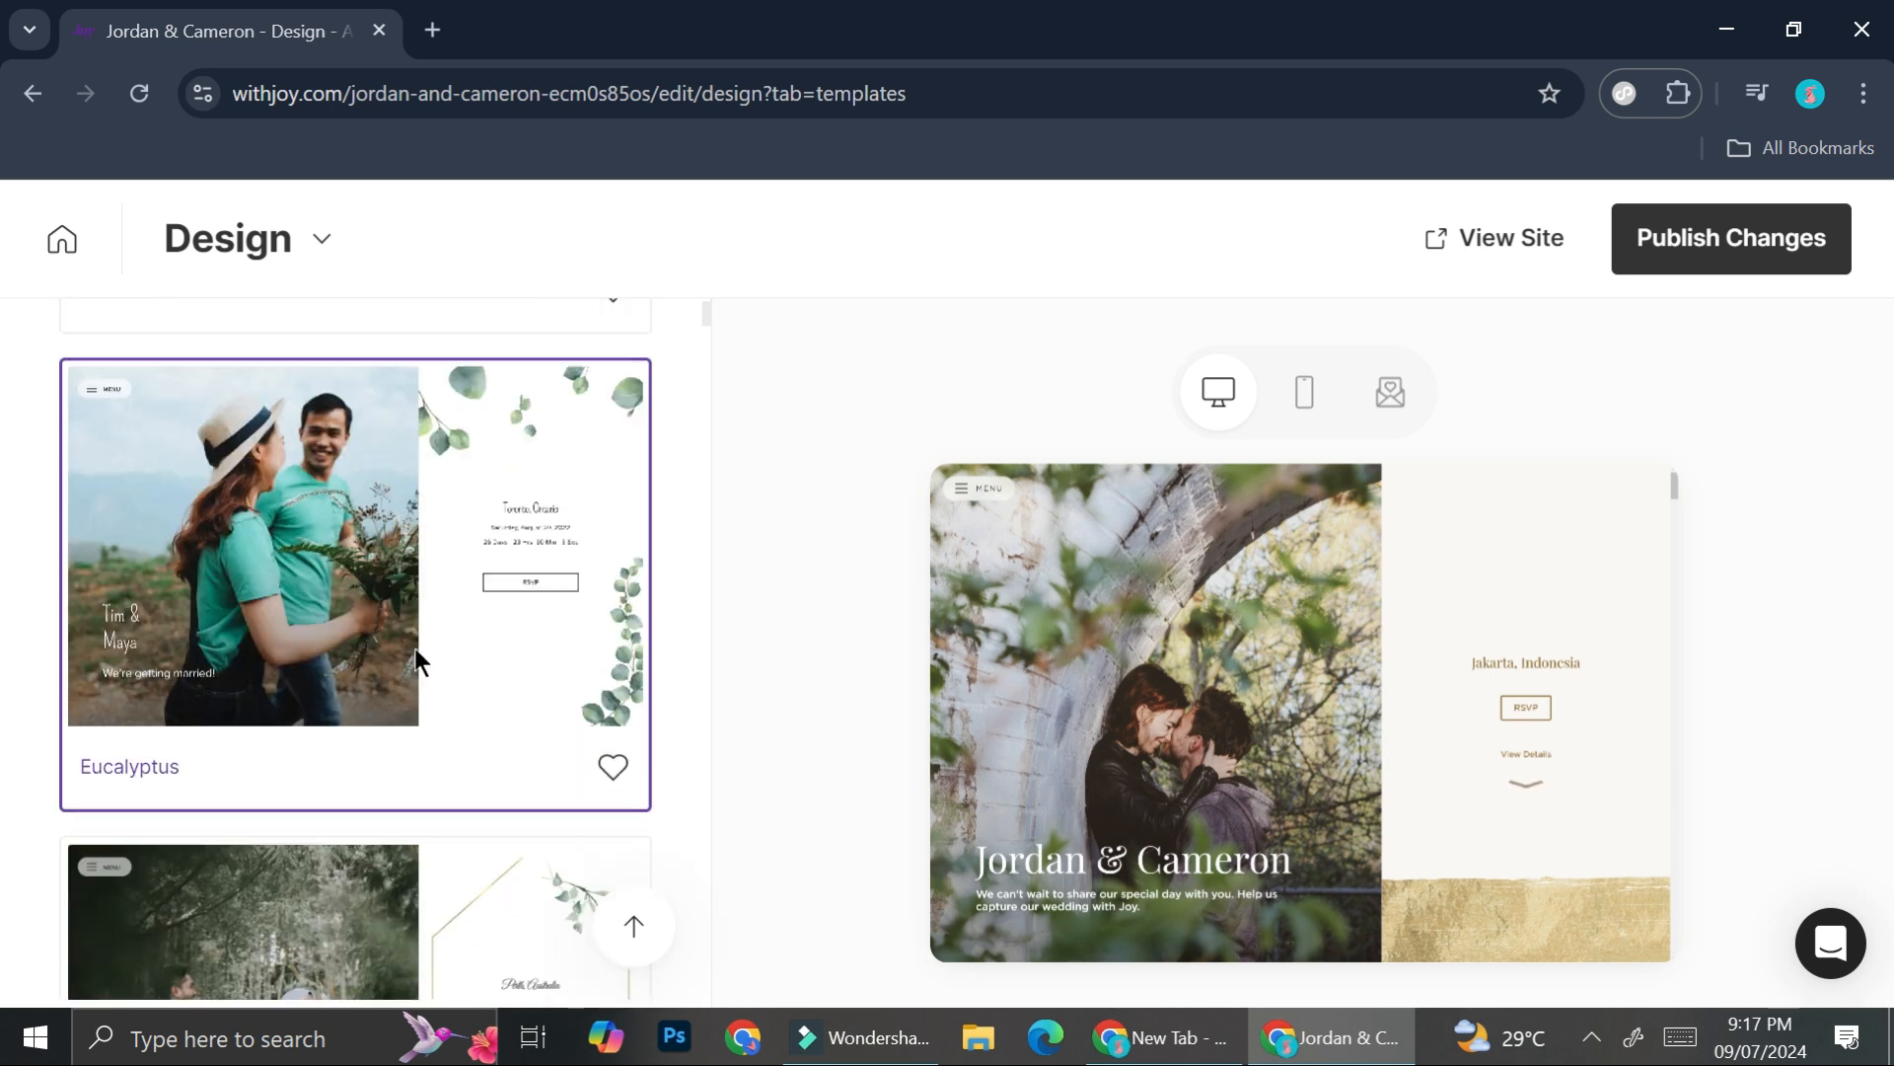
scroll(414, 651, "down", 6)
scroll(372, 644, "down", 15)
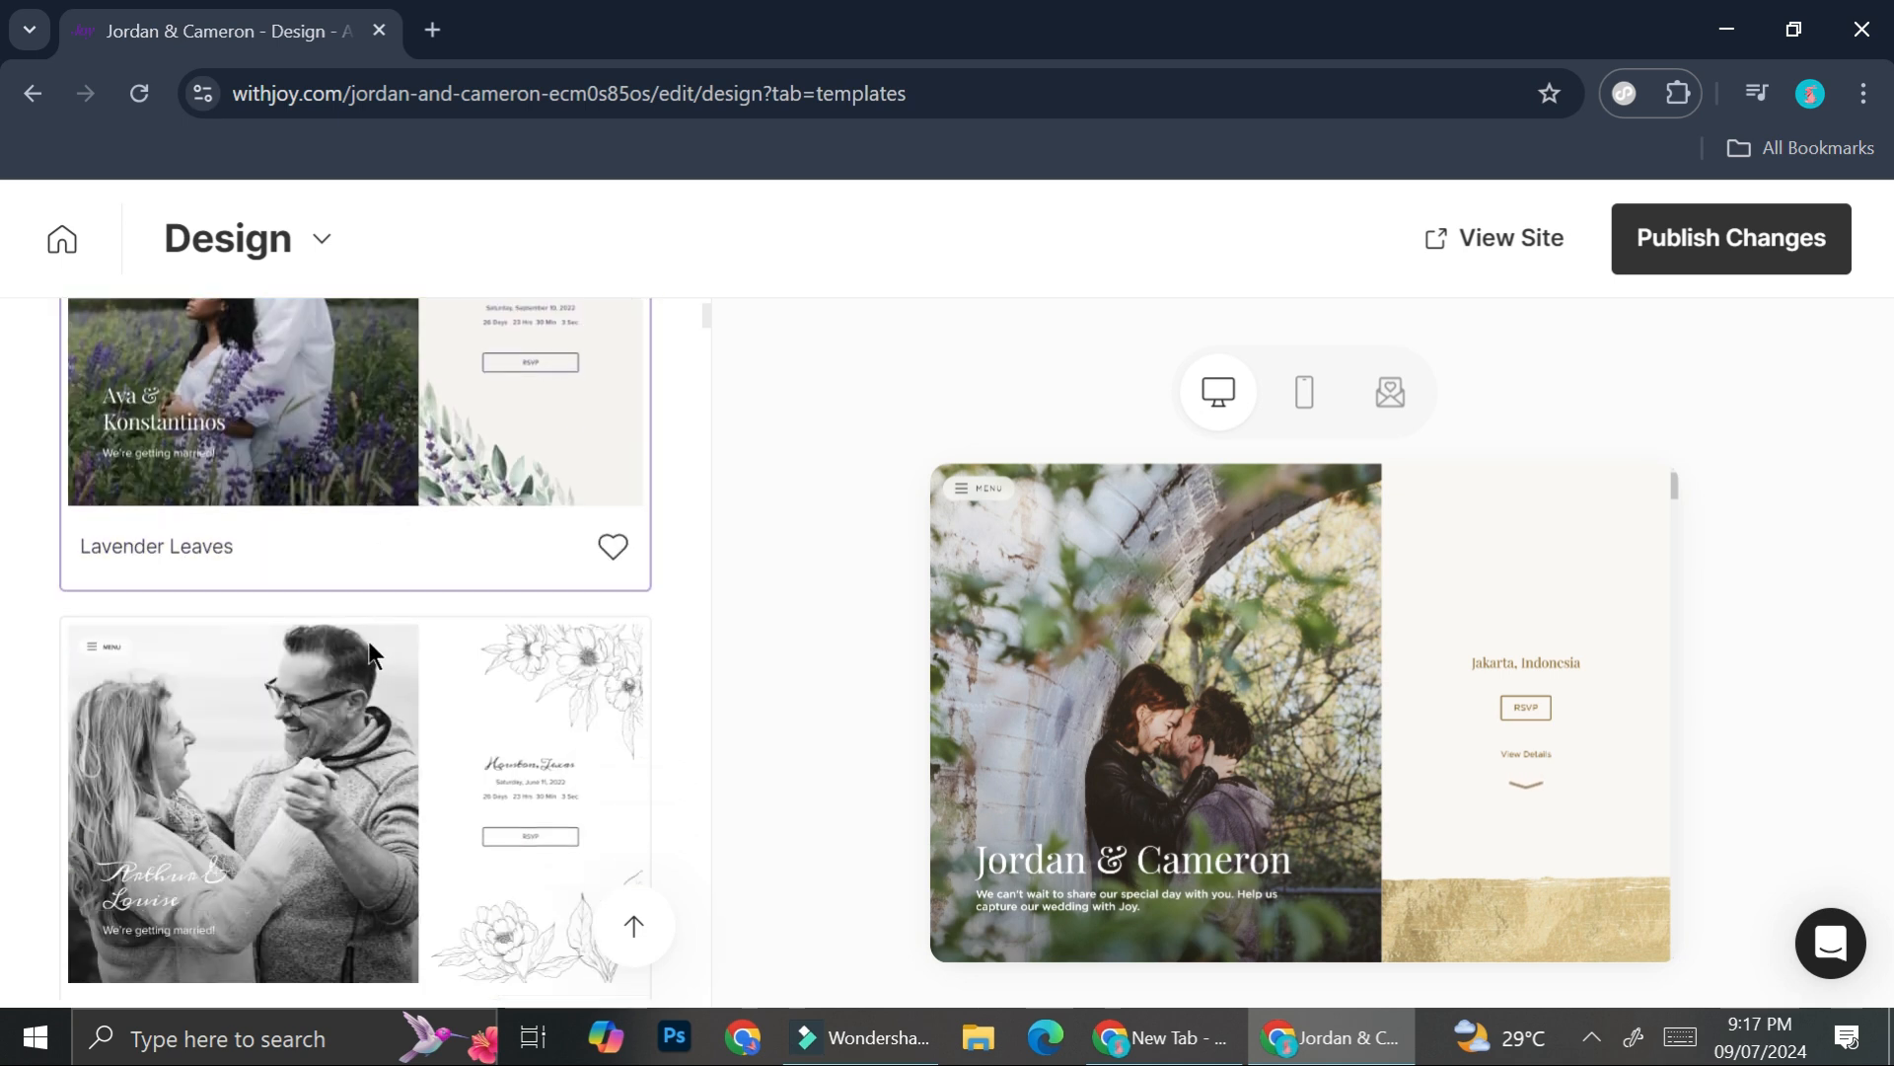
scroll(370, 646, "down", 12)
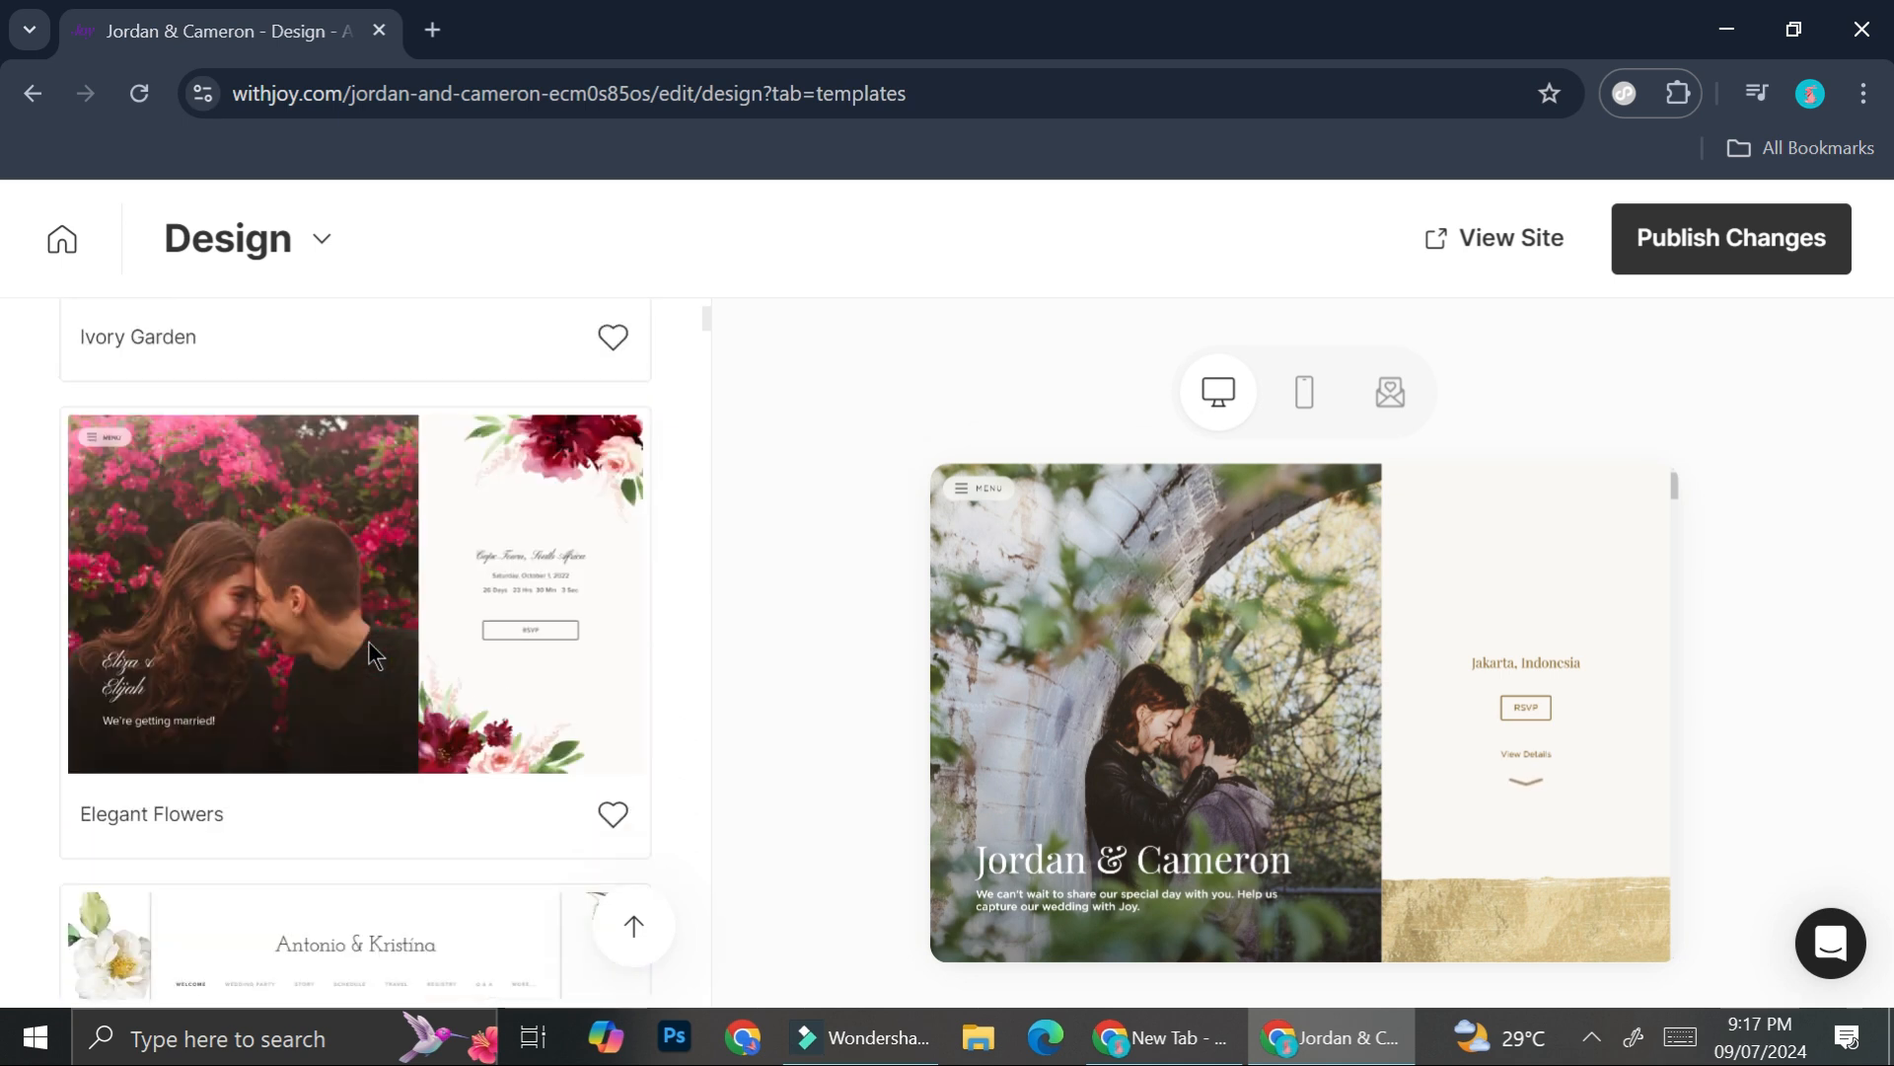
scroll(370, 654, "down", 10)
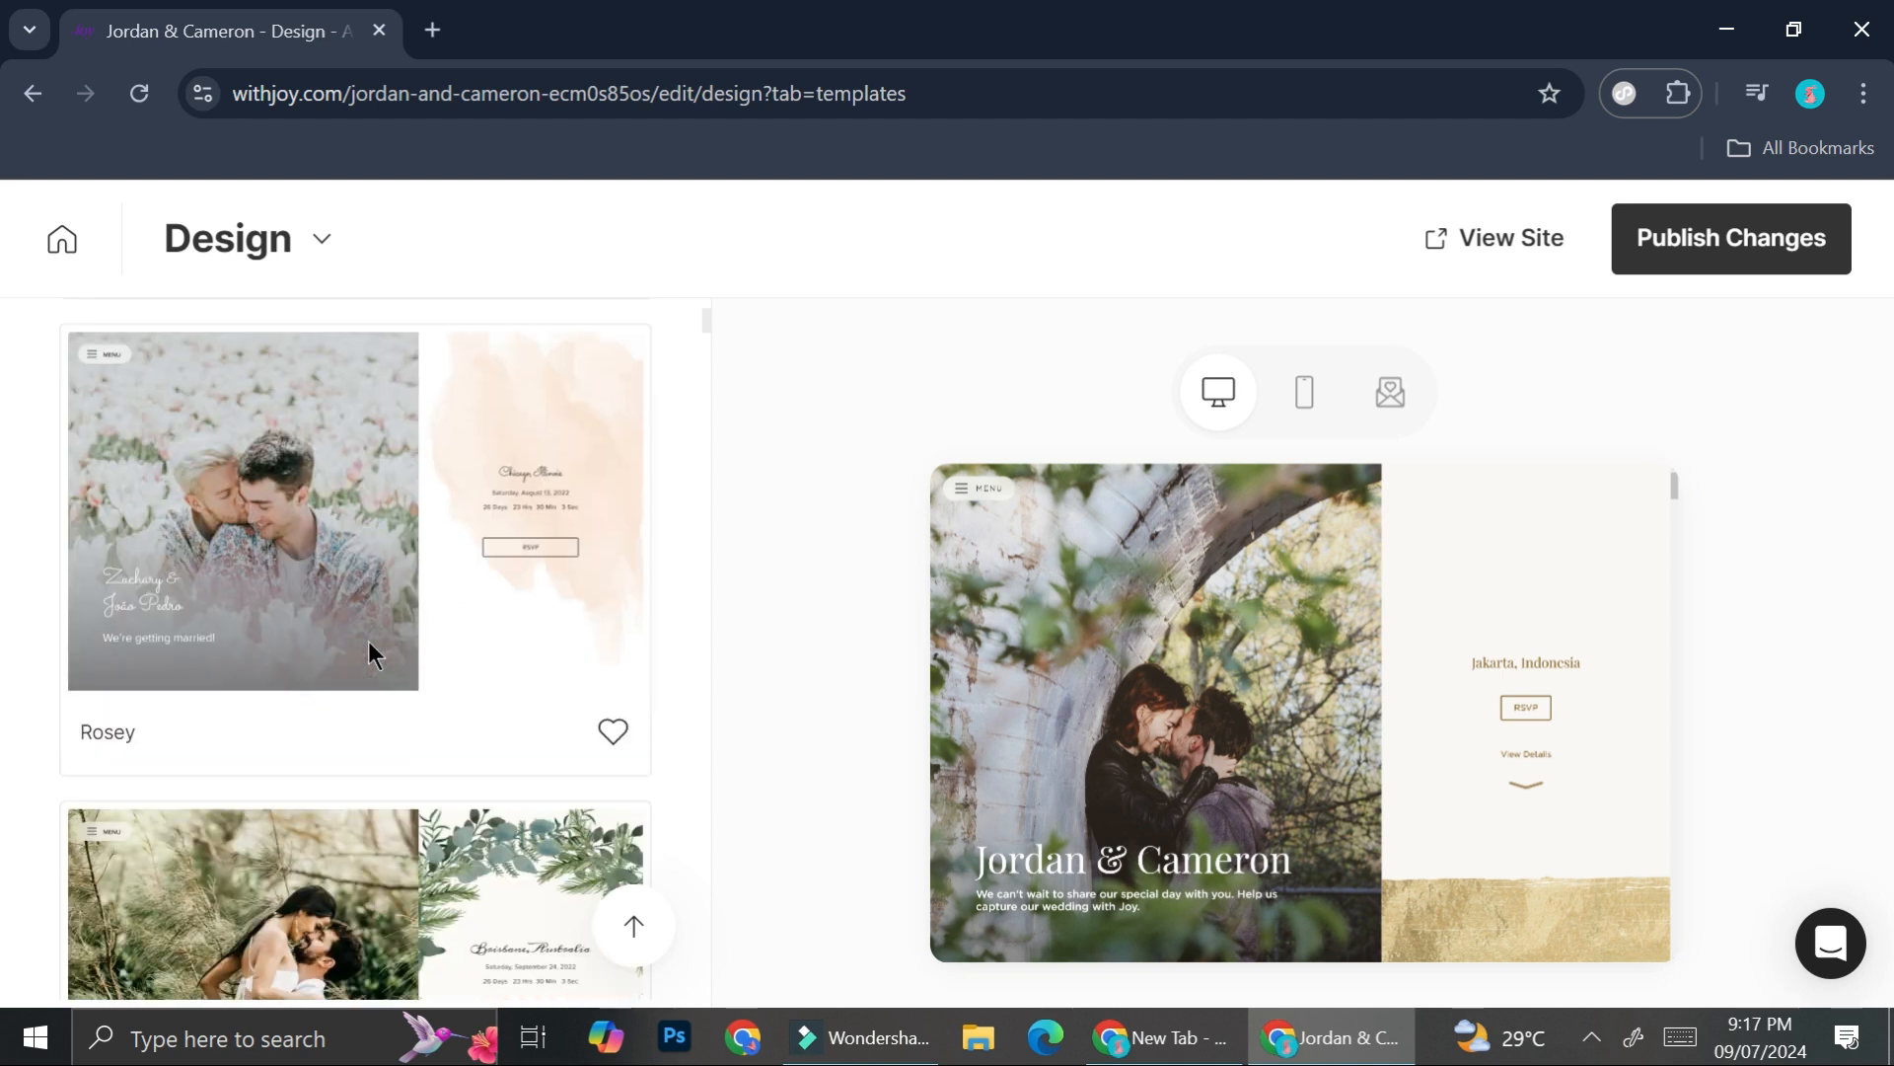
scroll(369, 642, "down", 8)
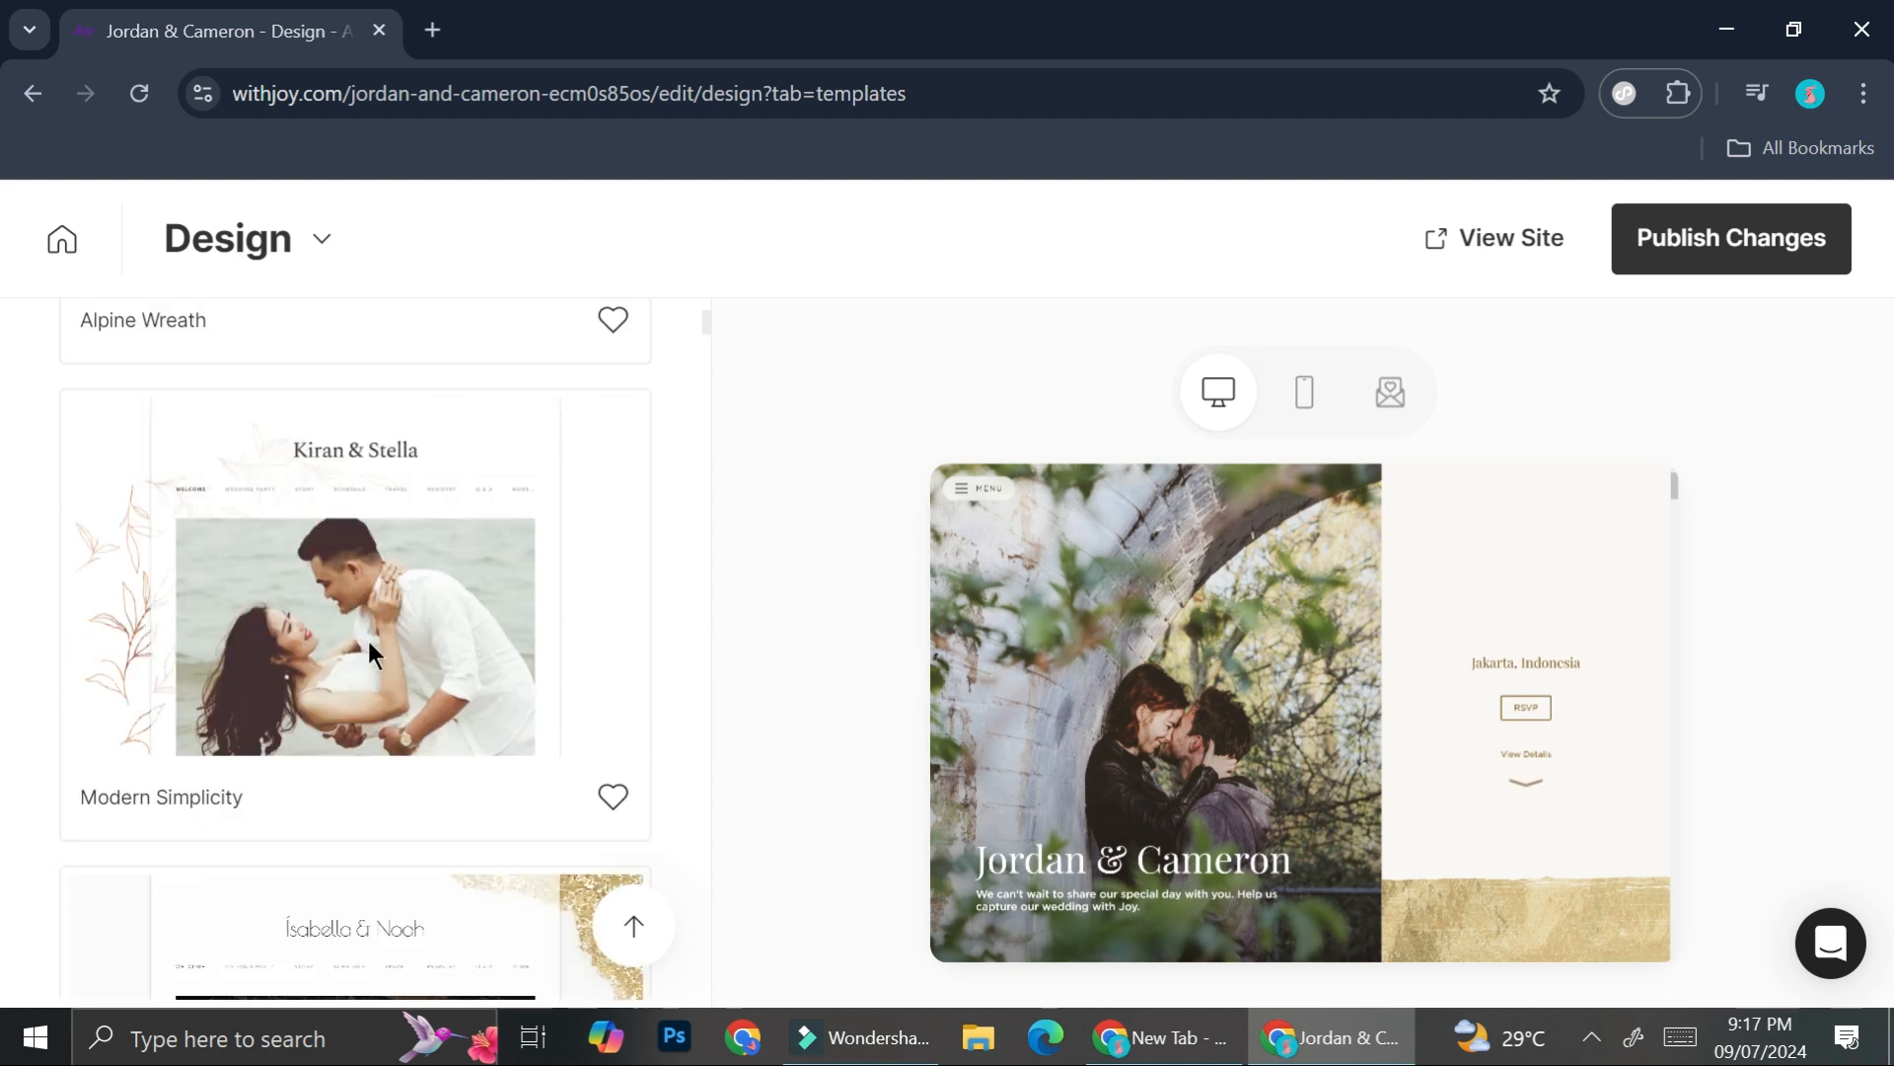
- Apply the Formal Deco template and review the restyled site preview
scroll(369, 641, "up", 4)
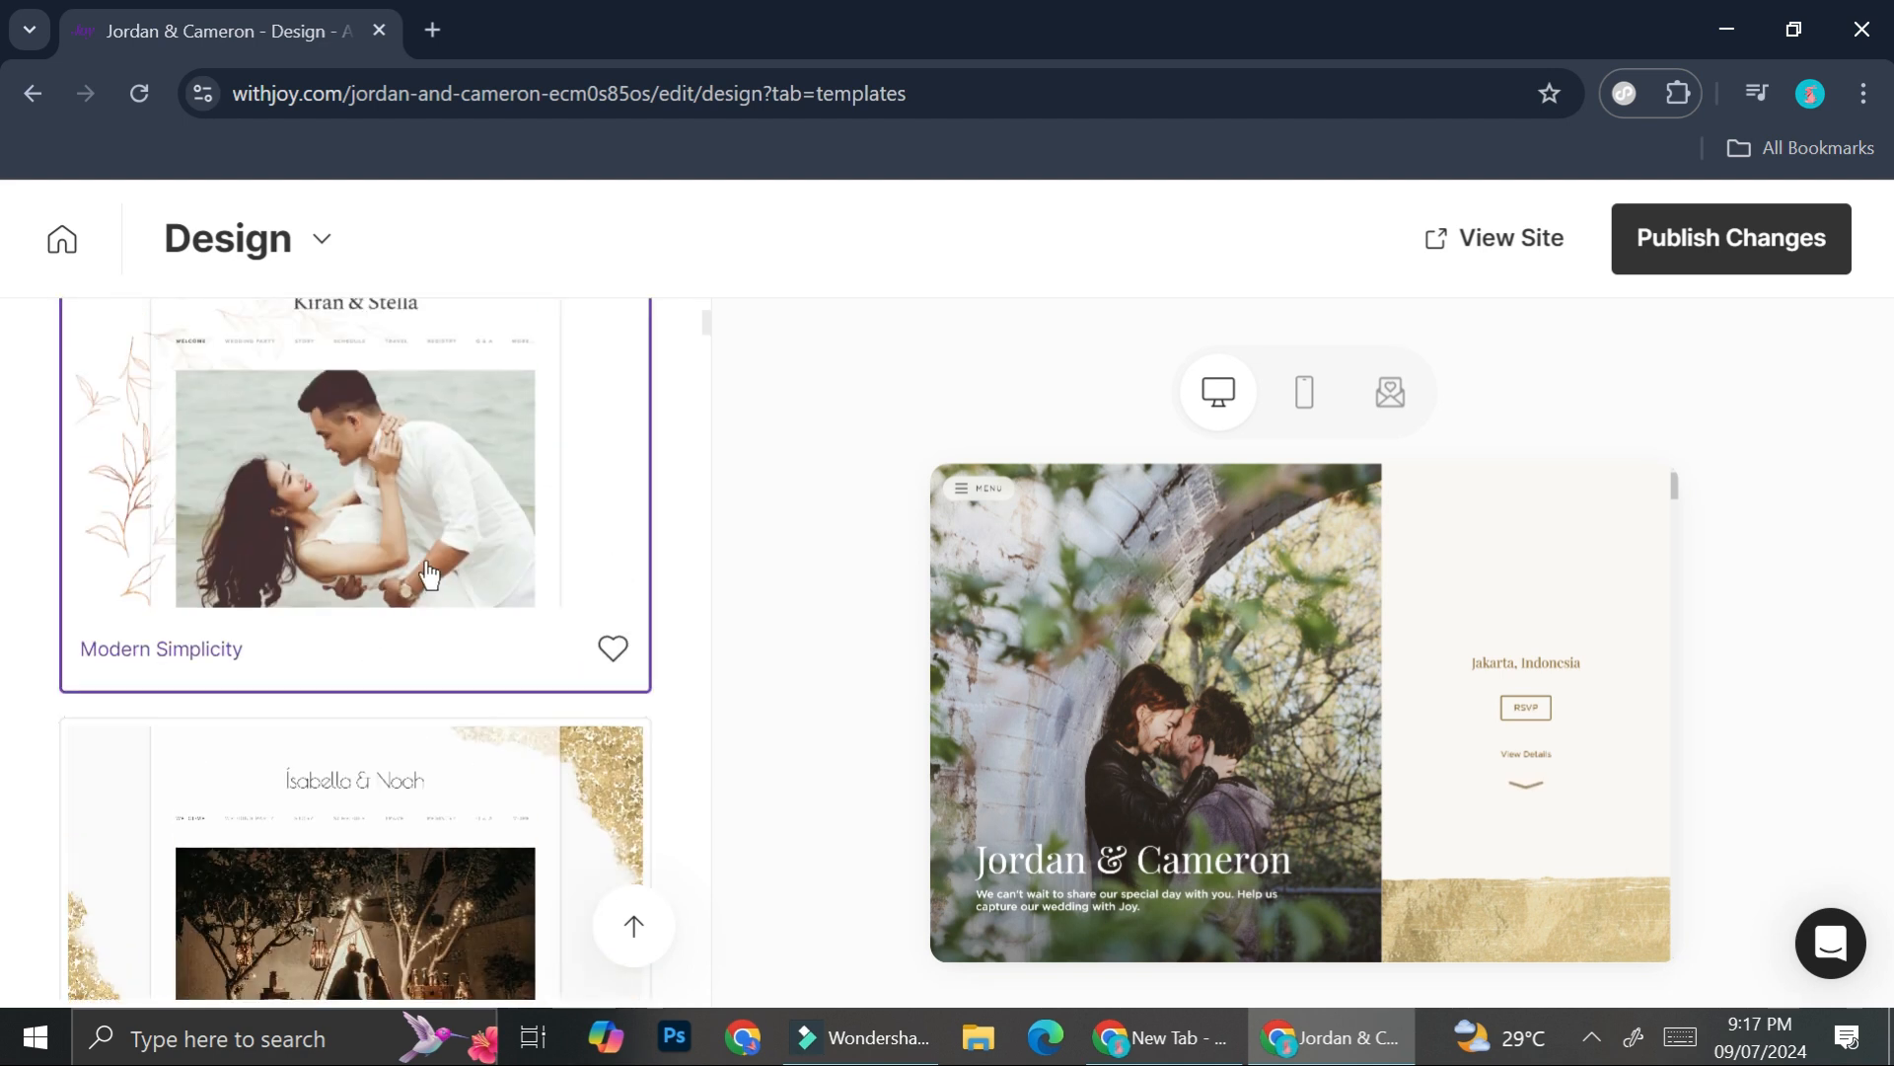
scroll(487, 603, "down", 3)
scroll(455, 663, "down", 6)
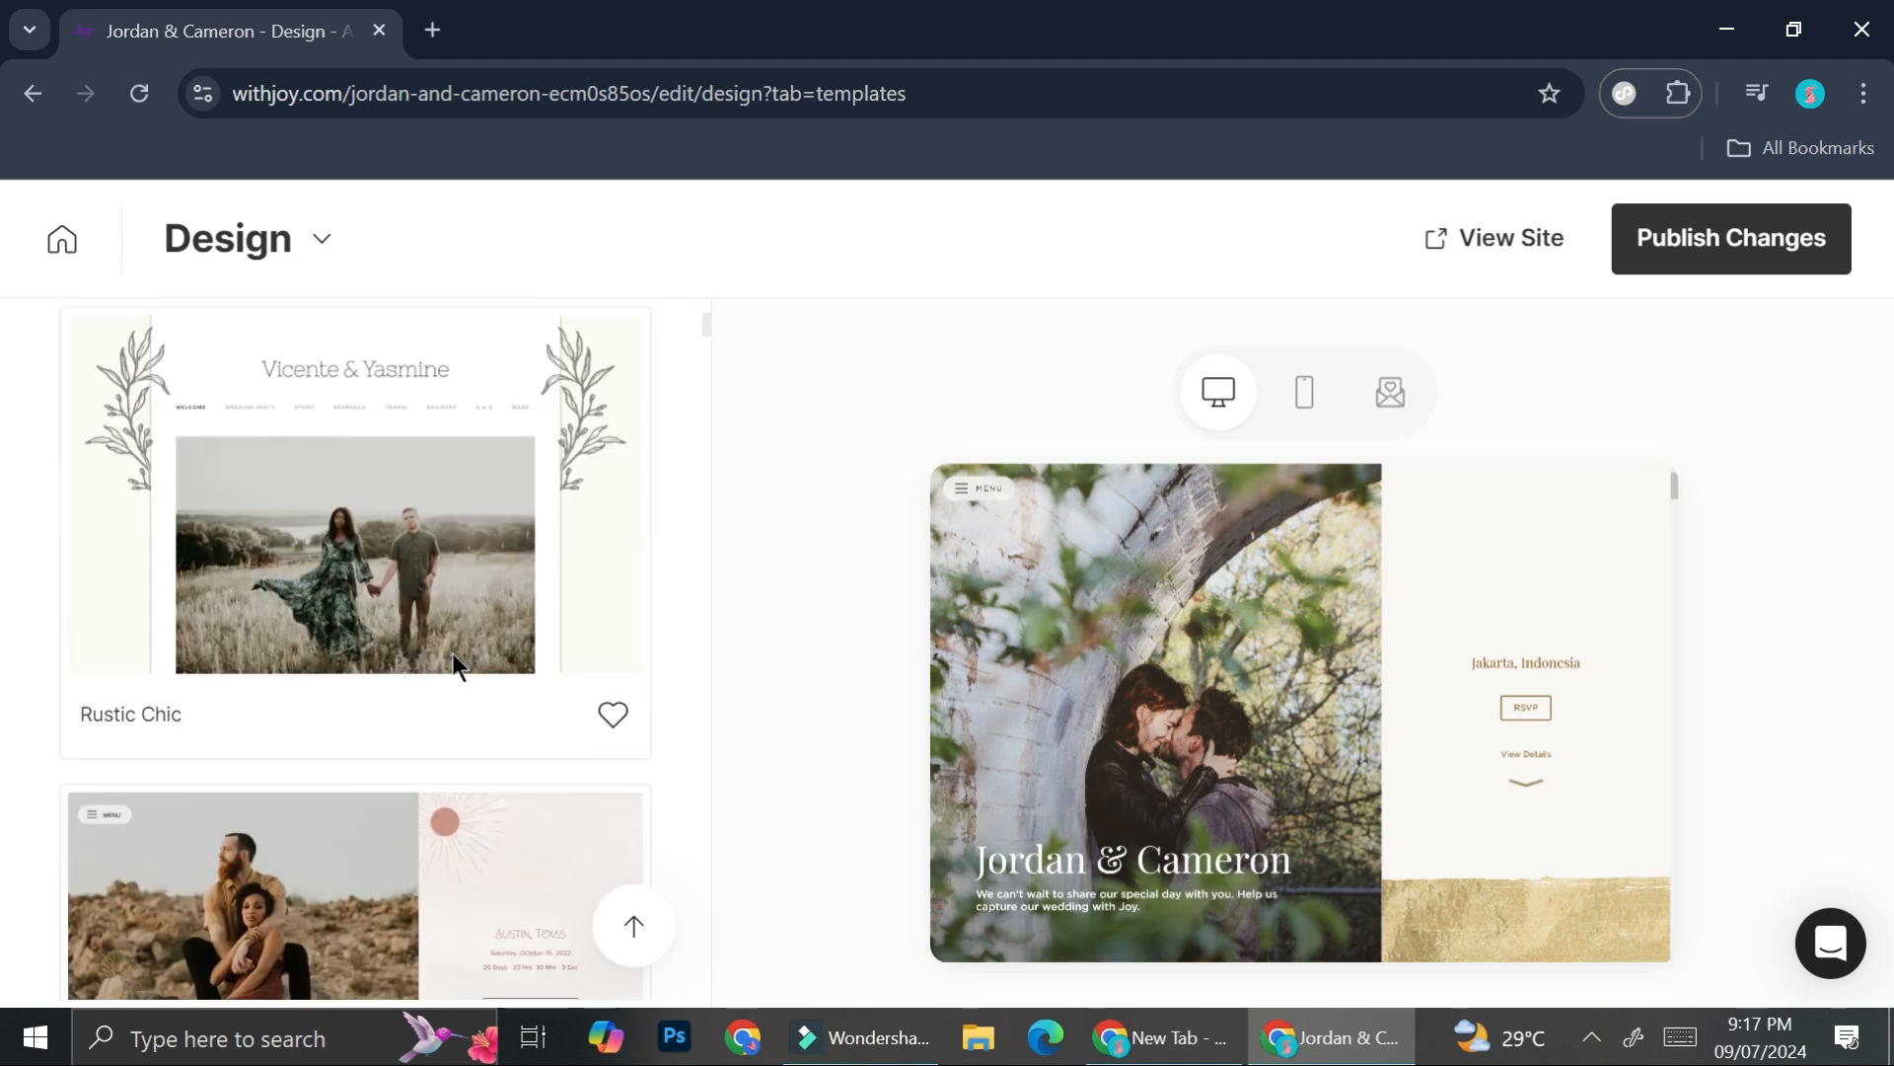
scroll(454, 659, "down", 10)
scroll(454, 659, "down", 20)
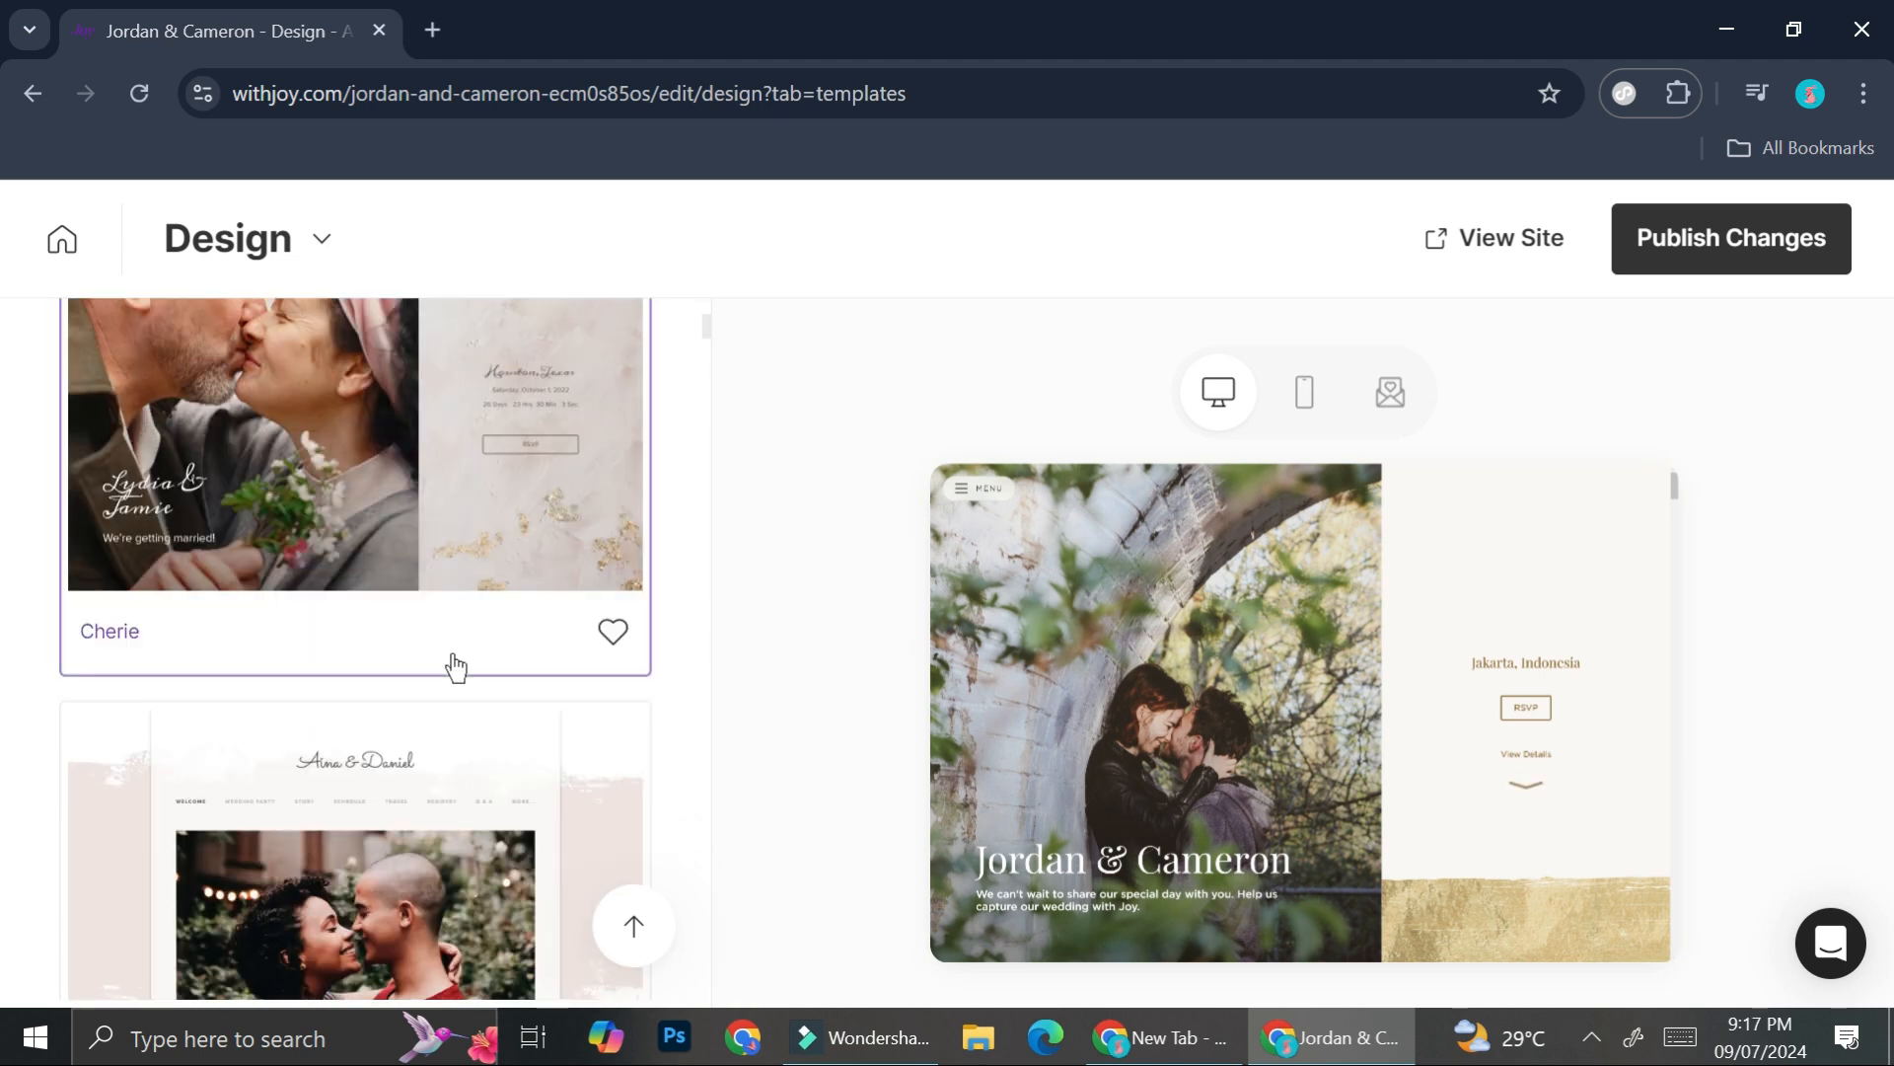
scroll(452, 654, "down", 13)
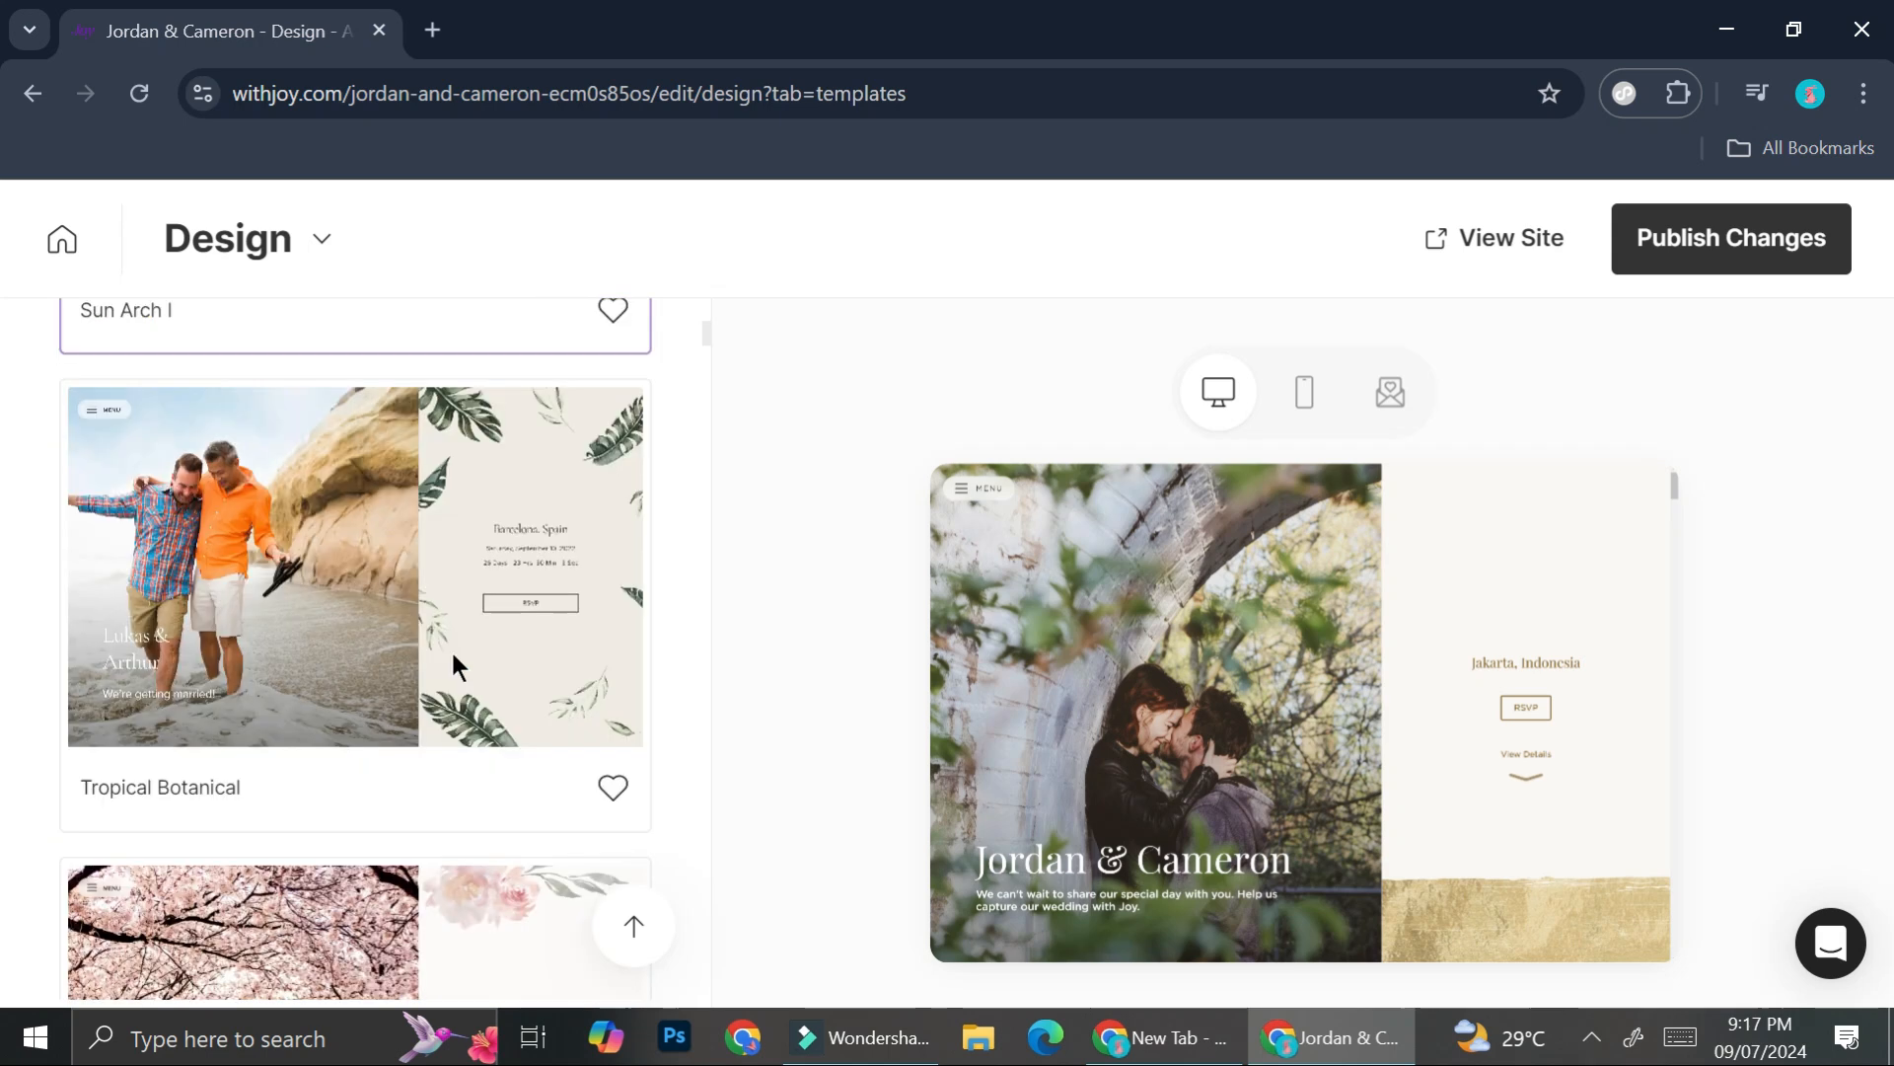
scroll(452, 651, "down", 15)
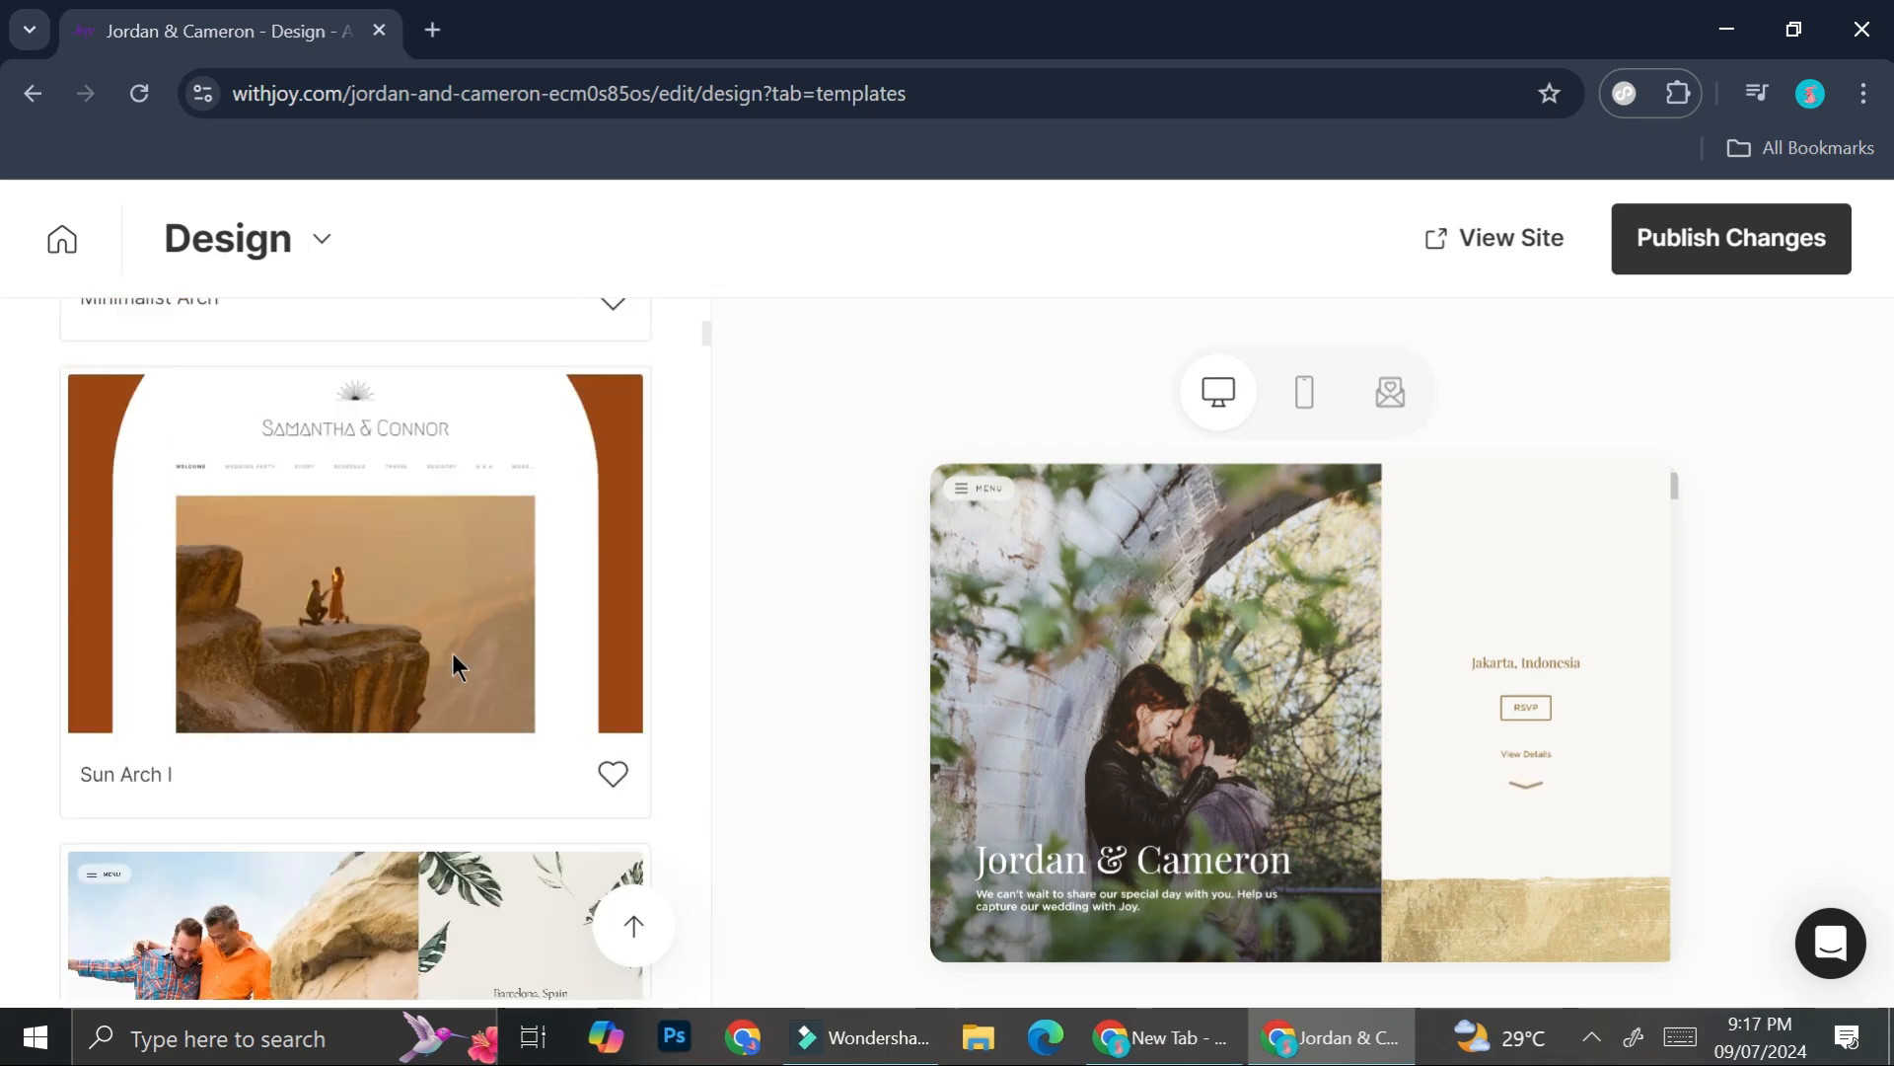
scroll(434, 651, "up", 1)
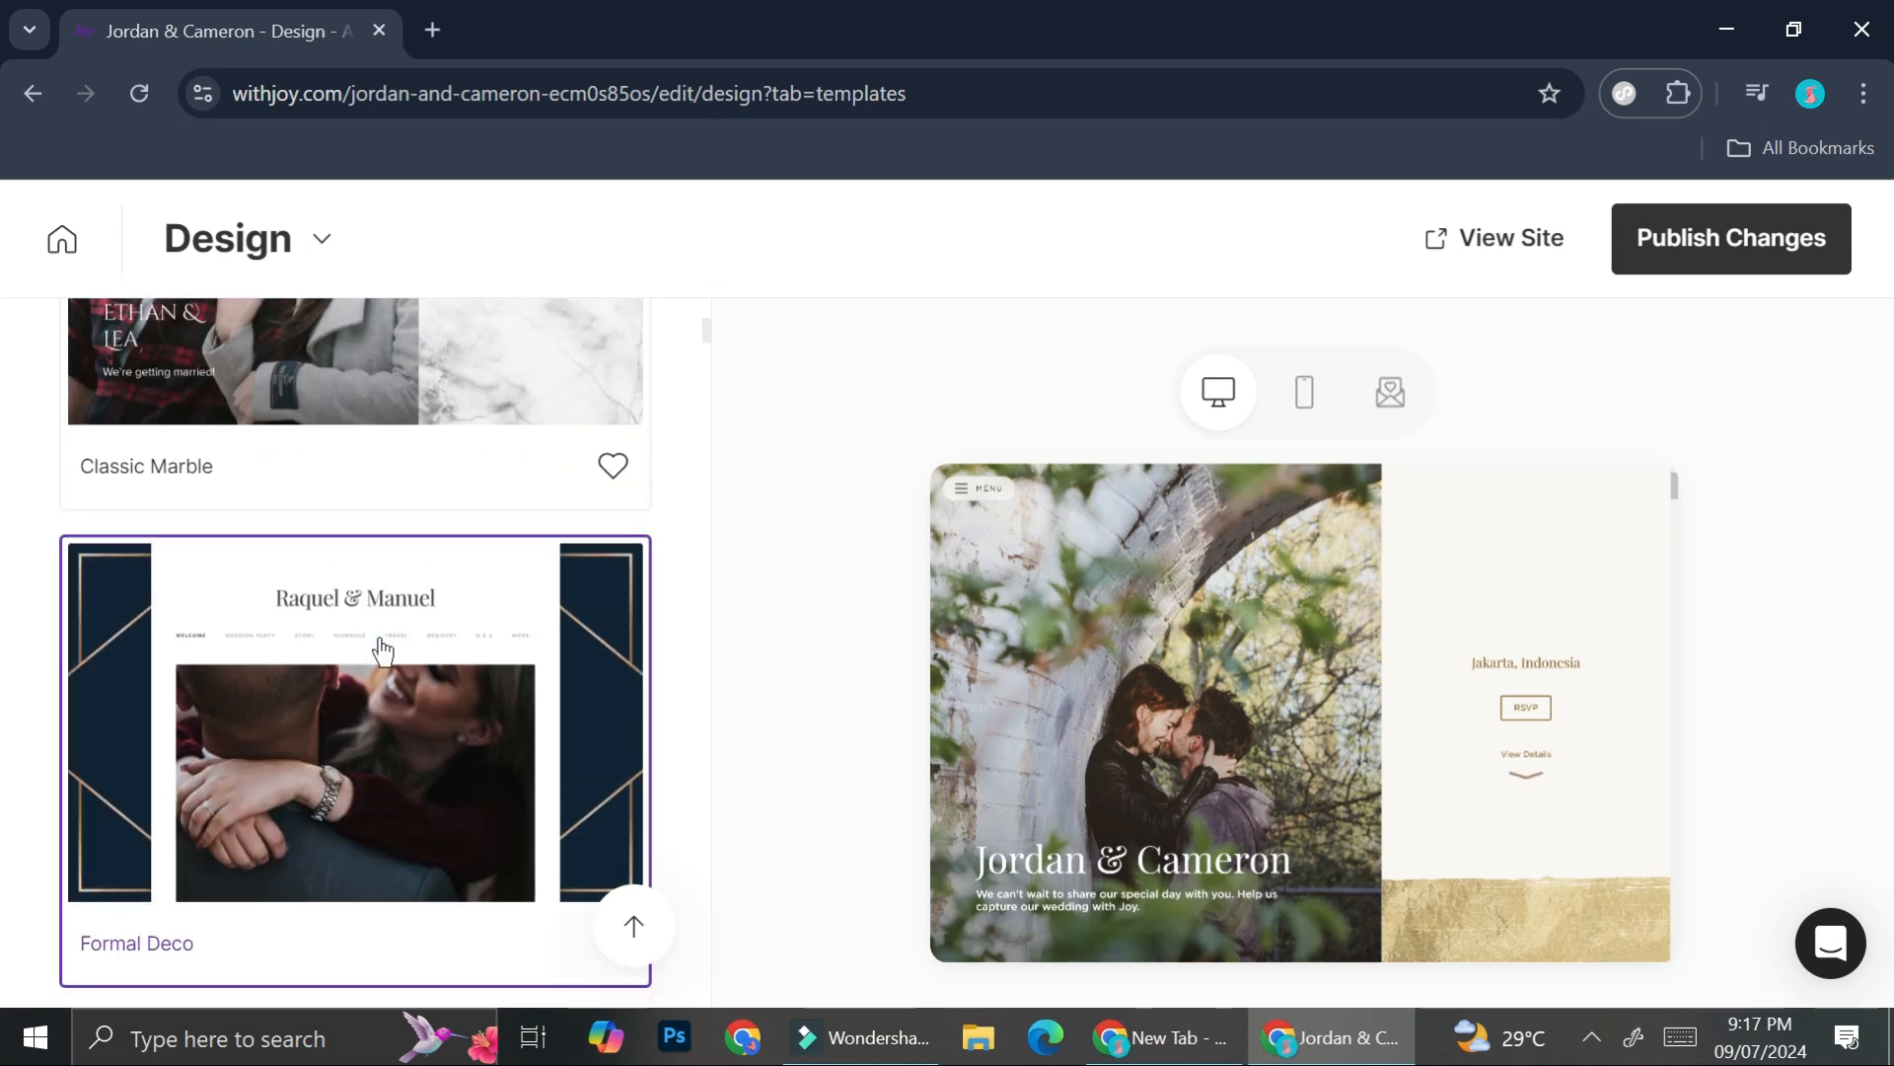
left_click(382, 651)
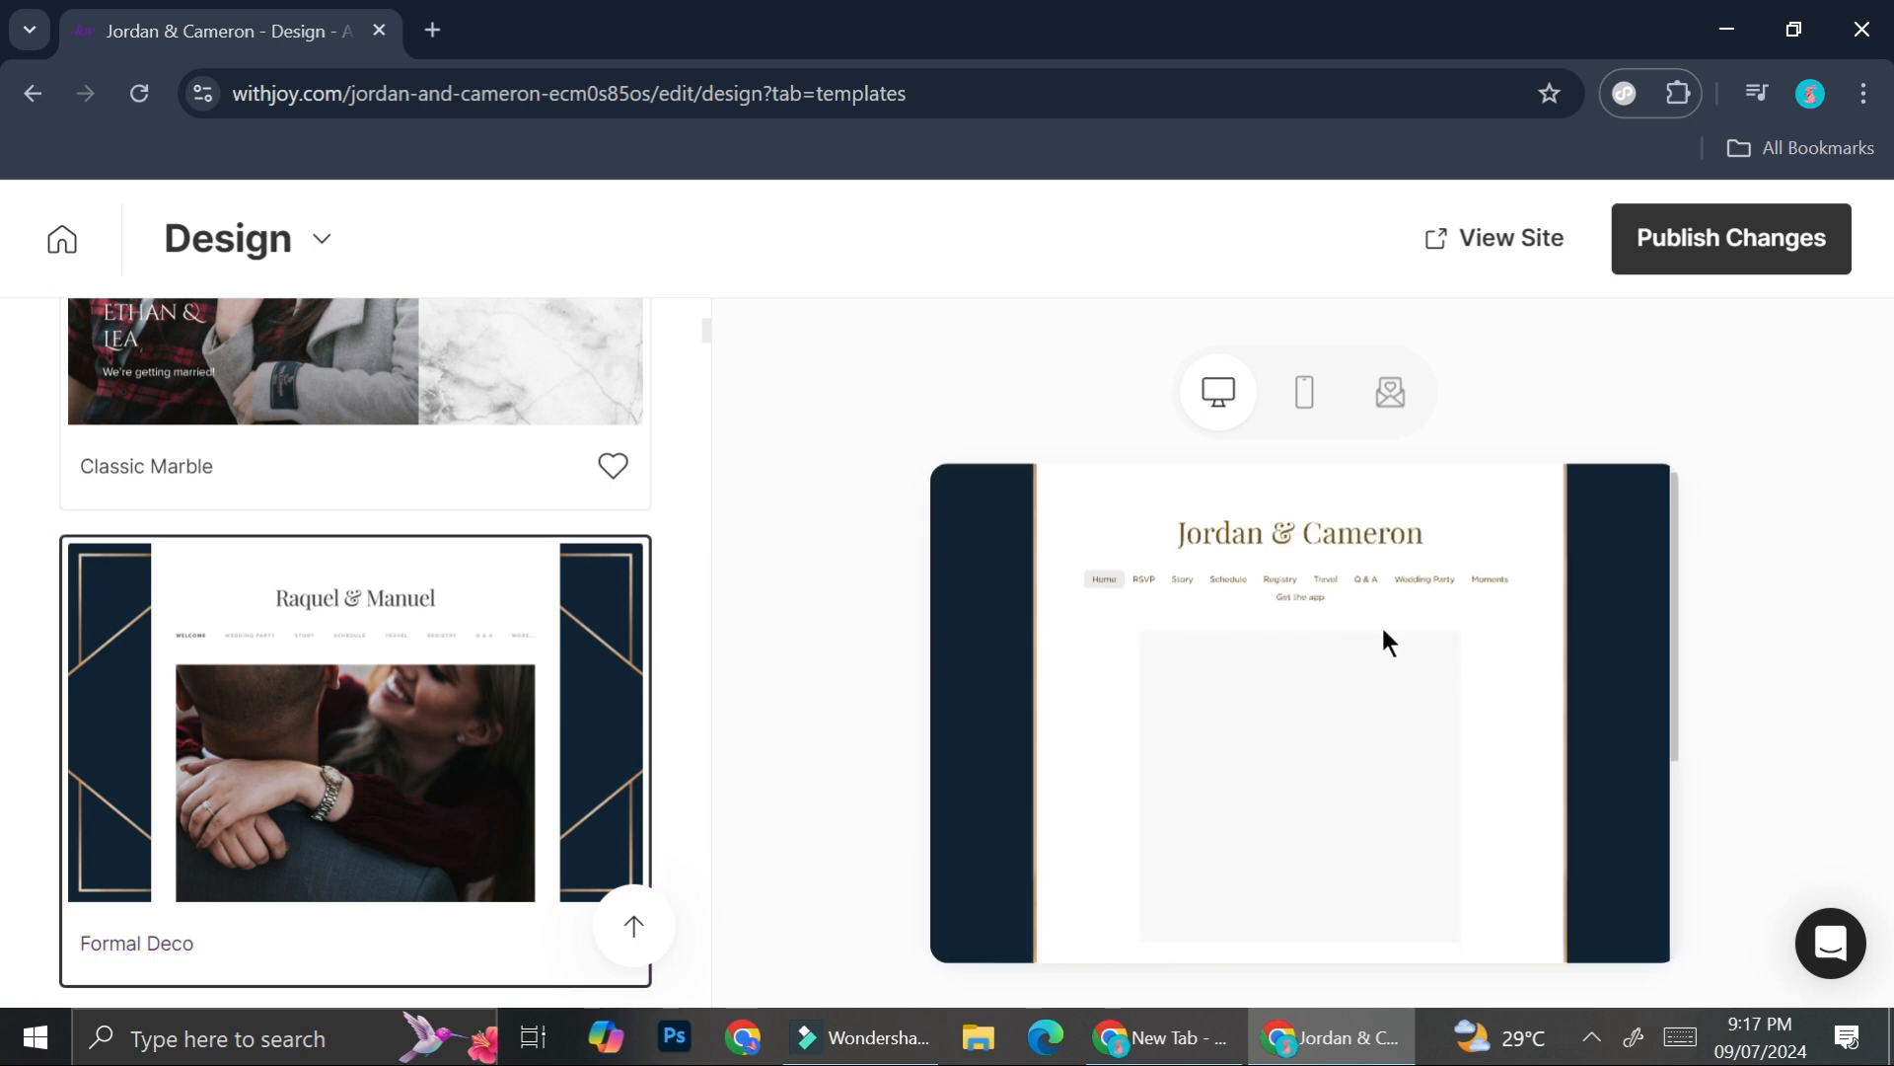
scroll(520, 533, "down", 20)
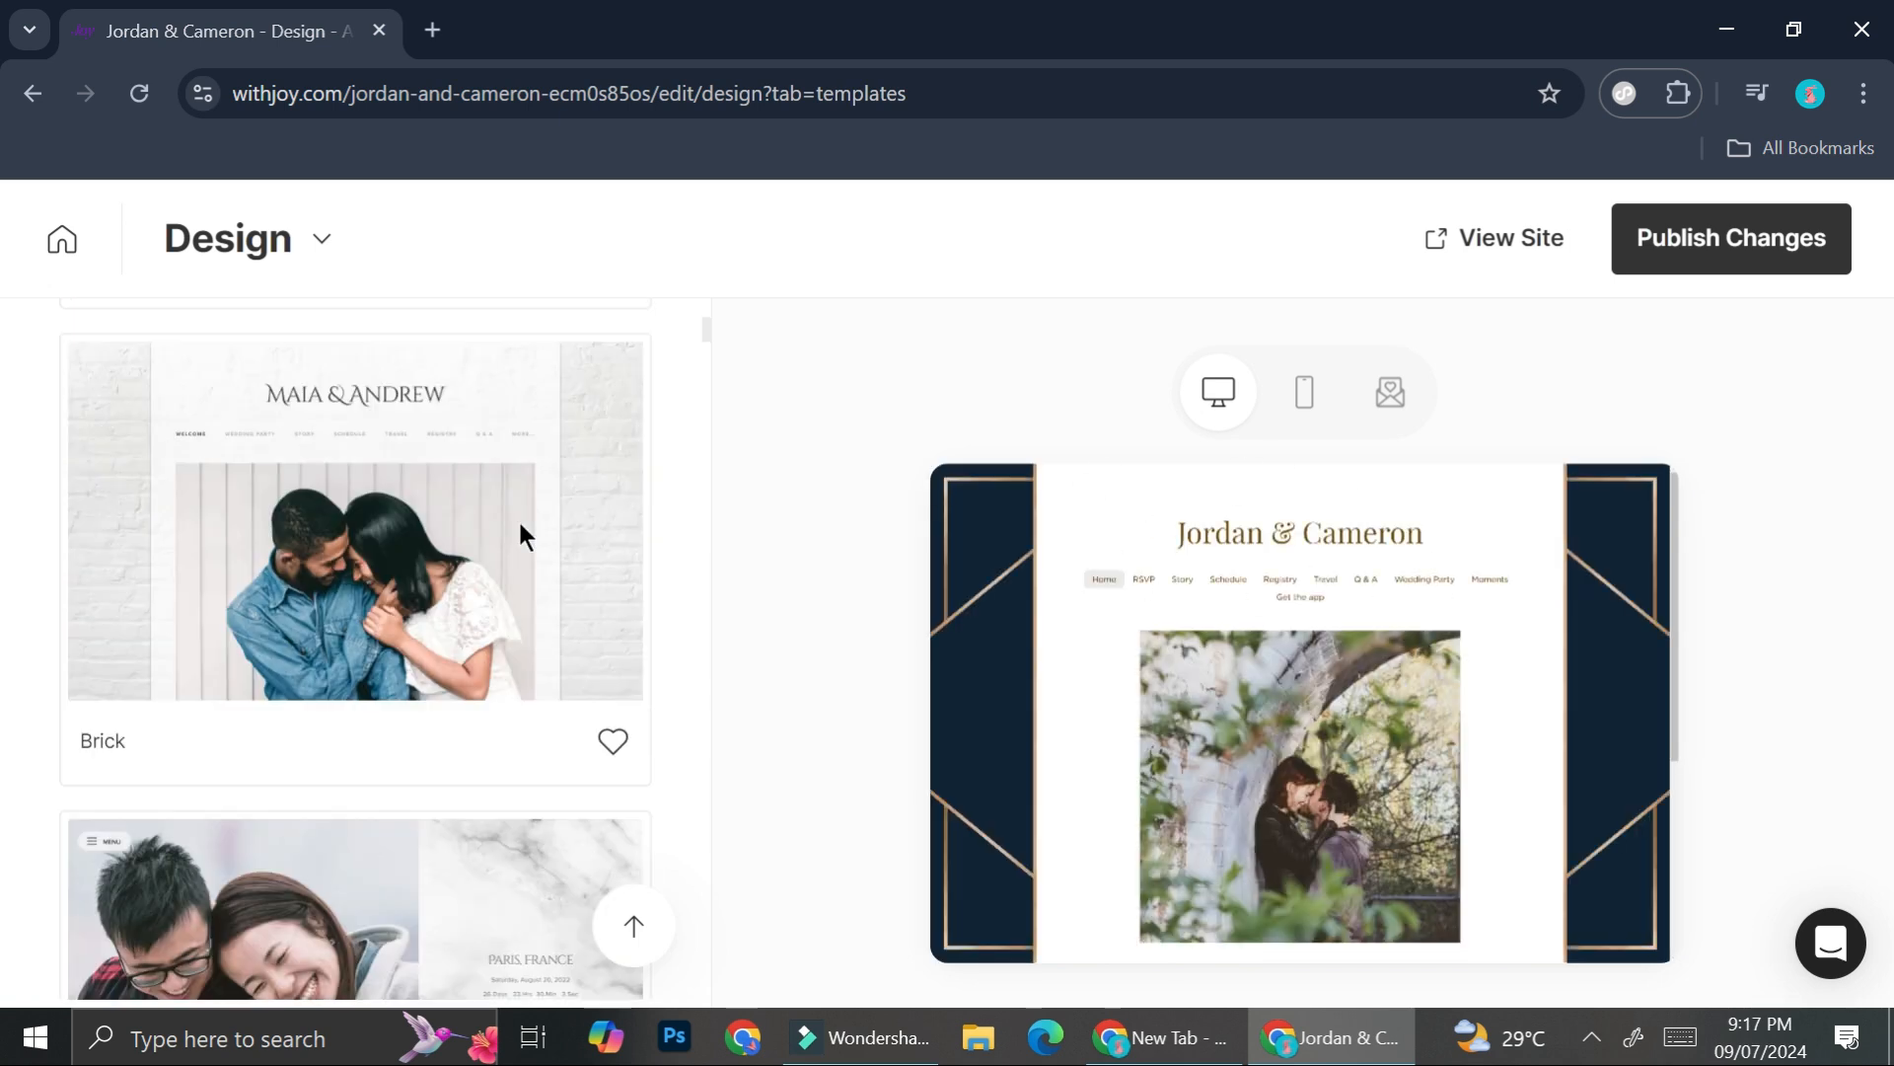
scroll(520, 535, "up", 20)
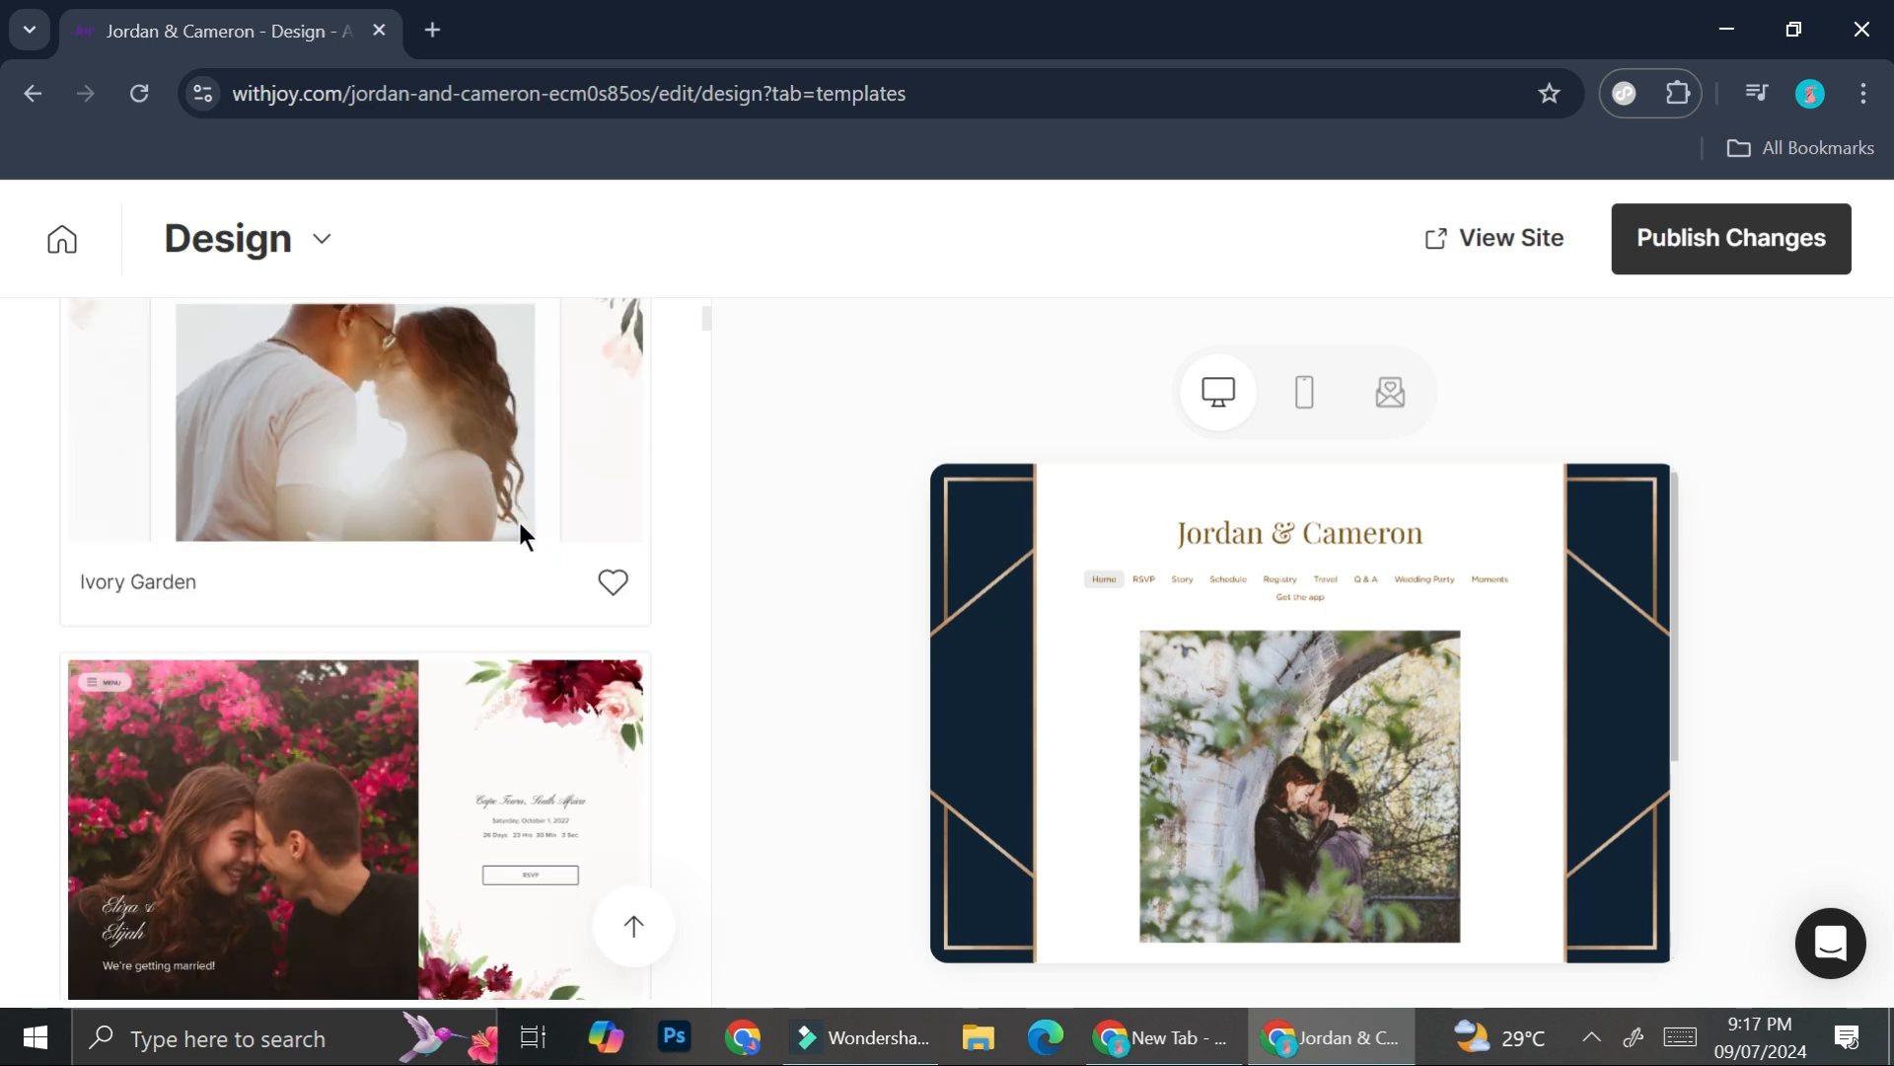
scroll(520, 535, "up", 3)
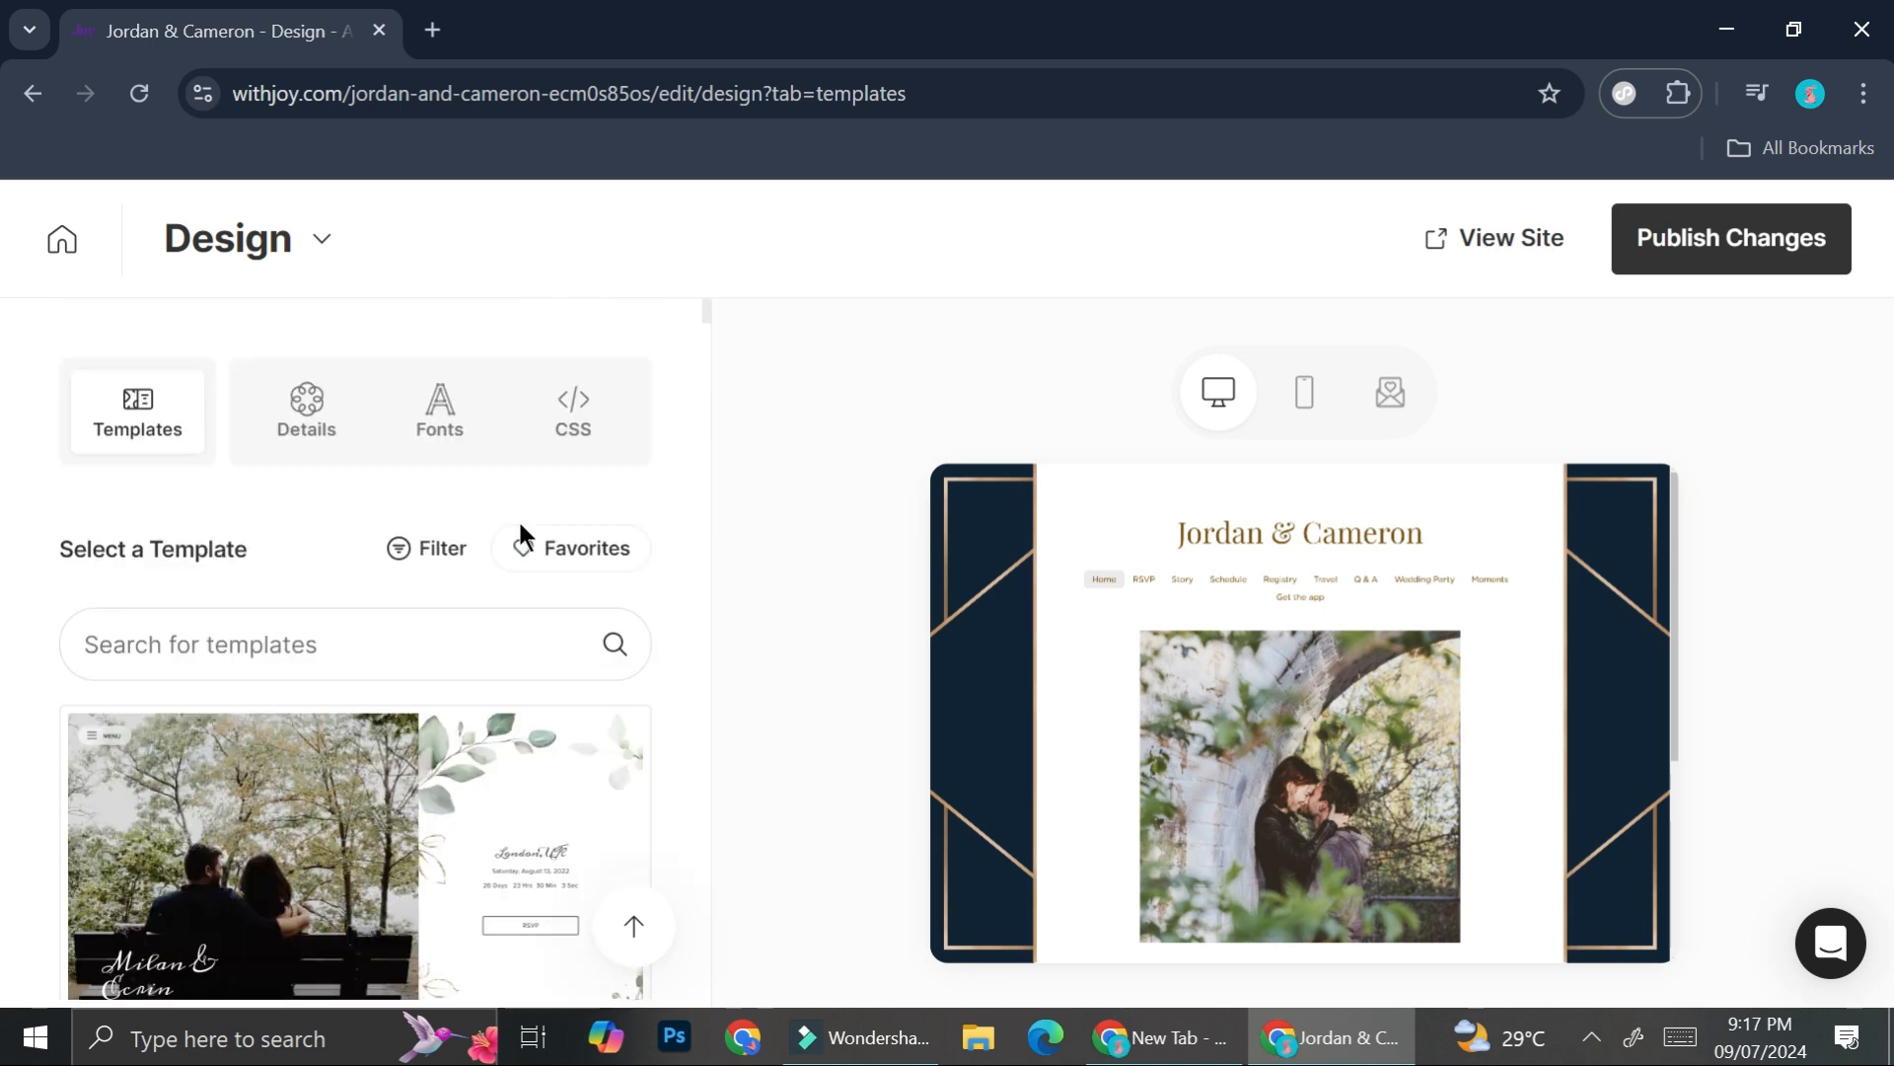
- In Design Details, try the Single-Page layout and check its navigation menu in the preview
left_click(306, 426)
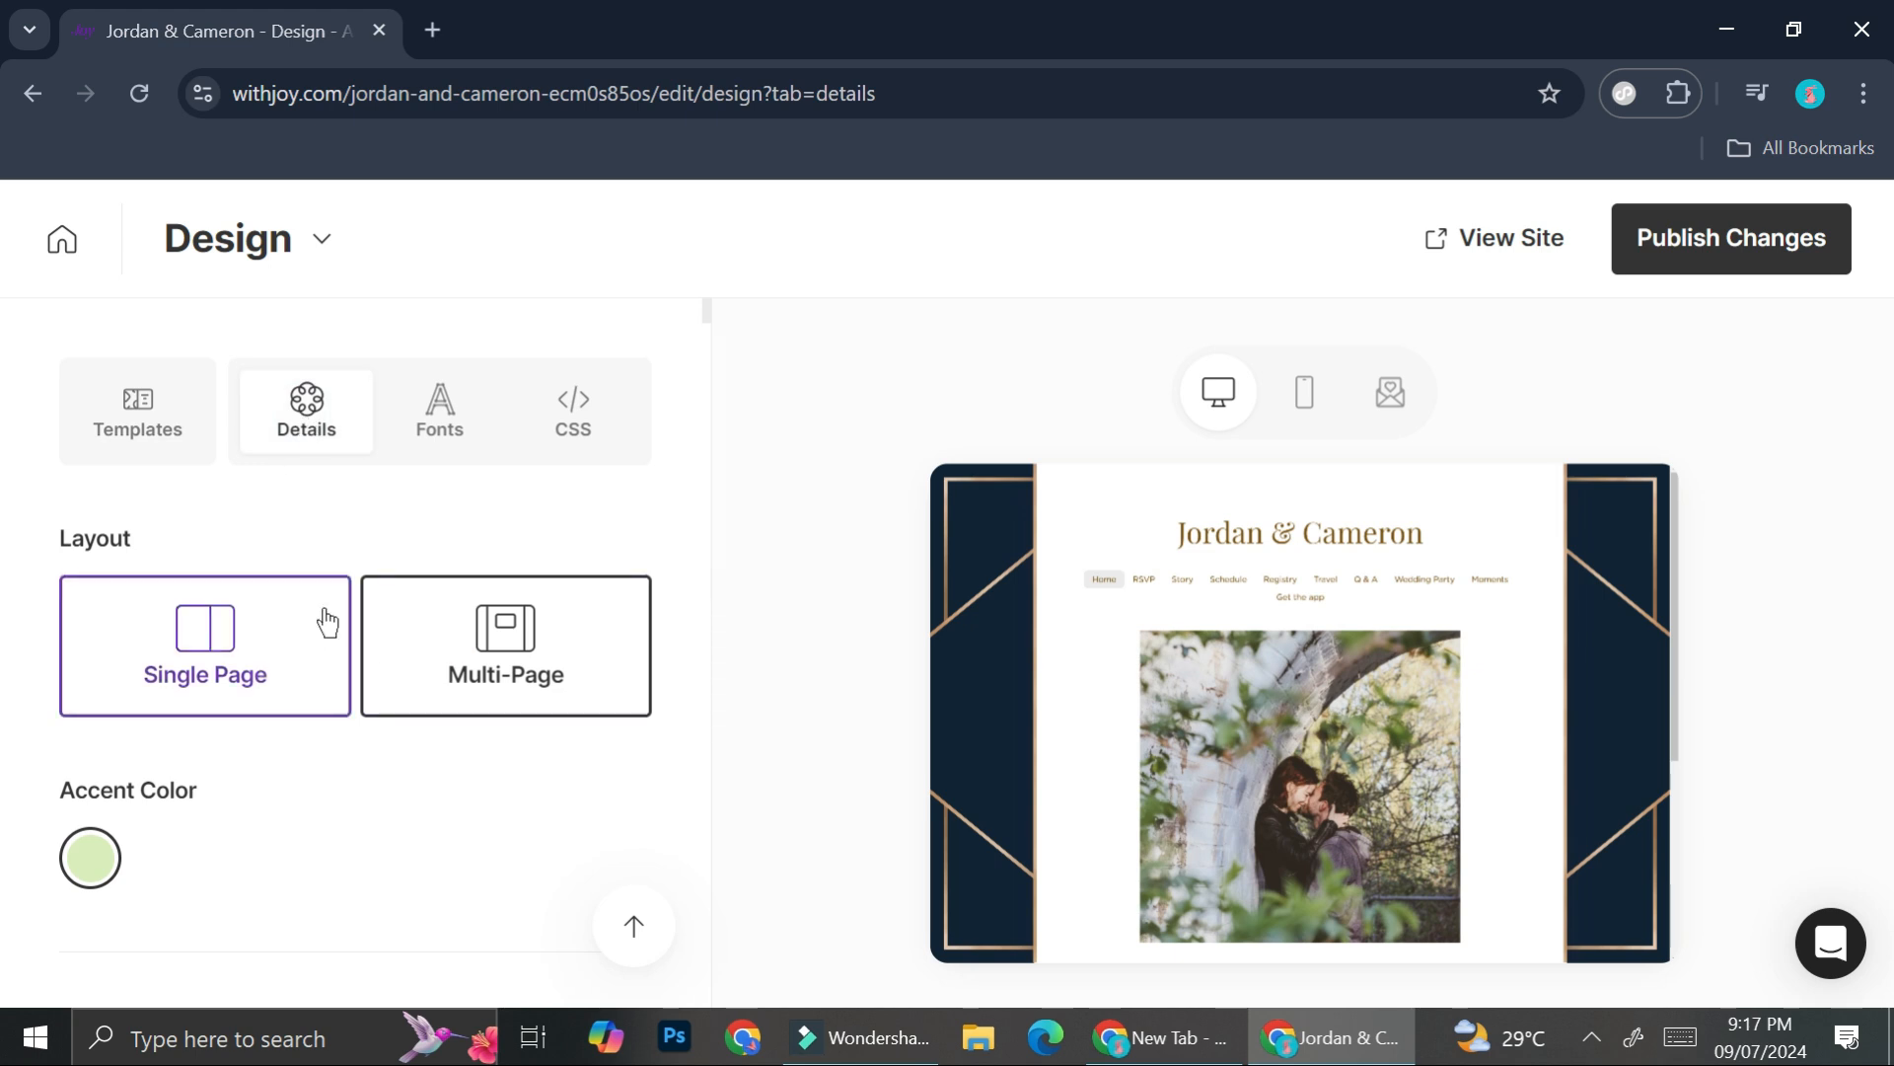
left_click(237, 632)
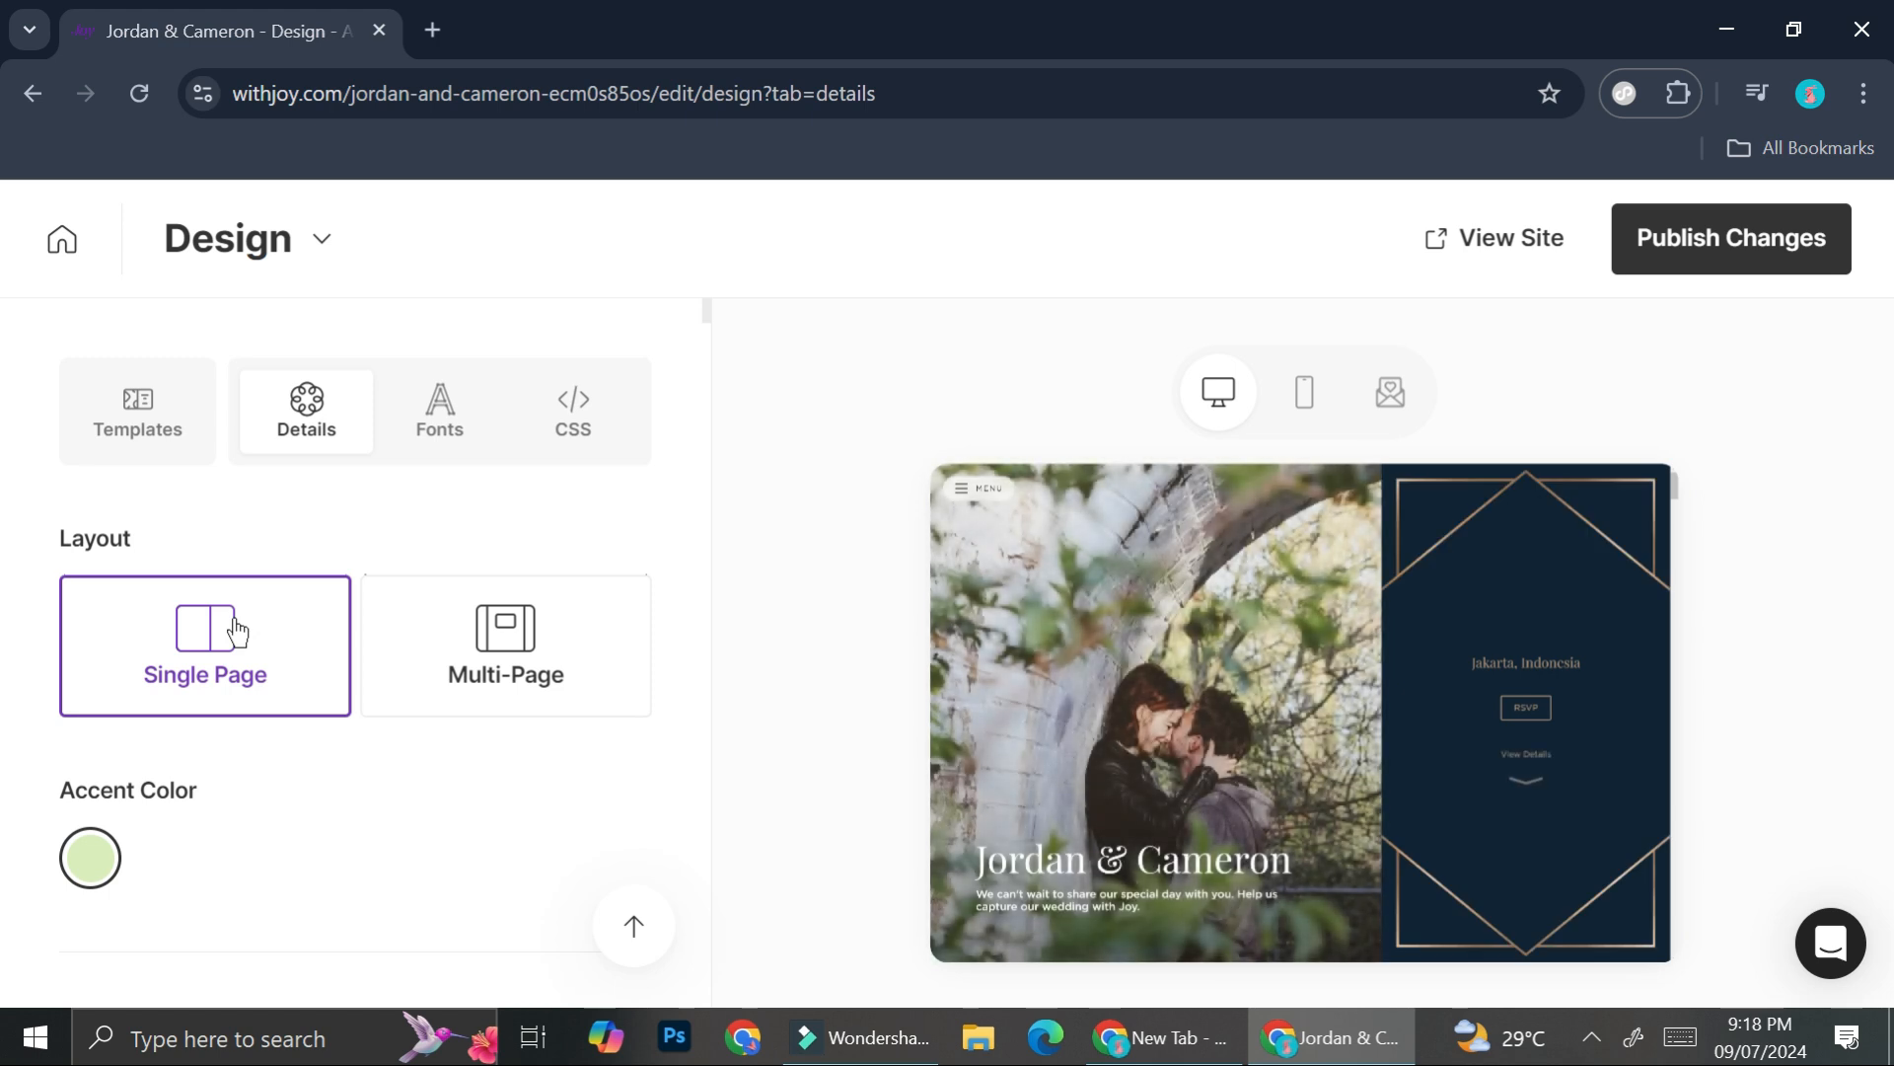
scroll(1430, 775, "down", 5)
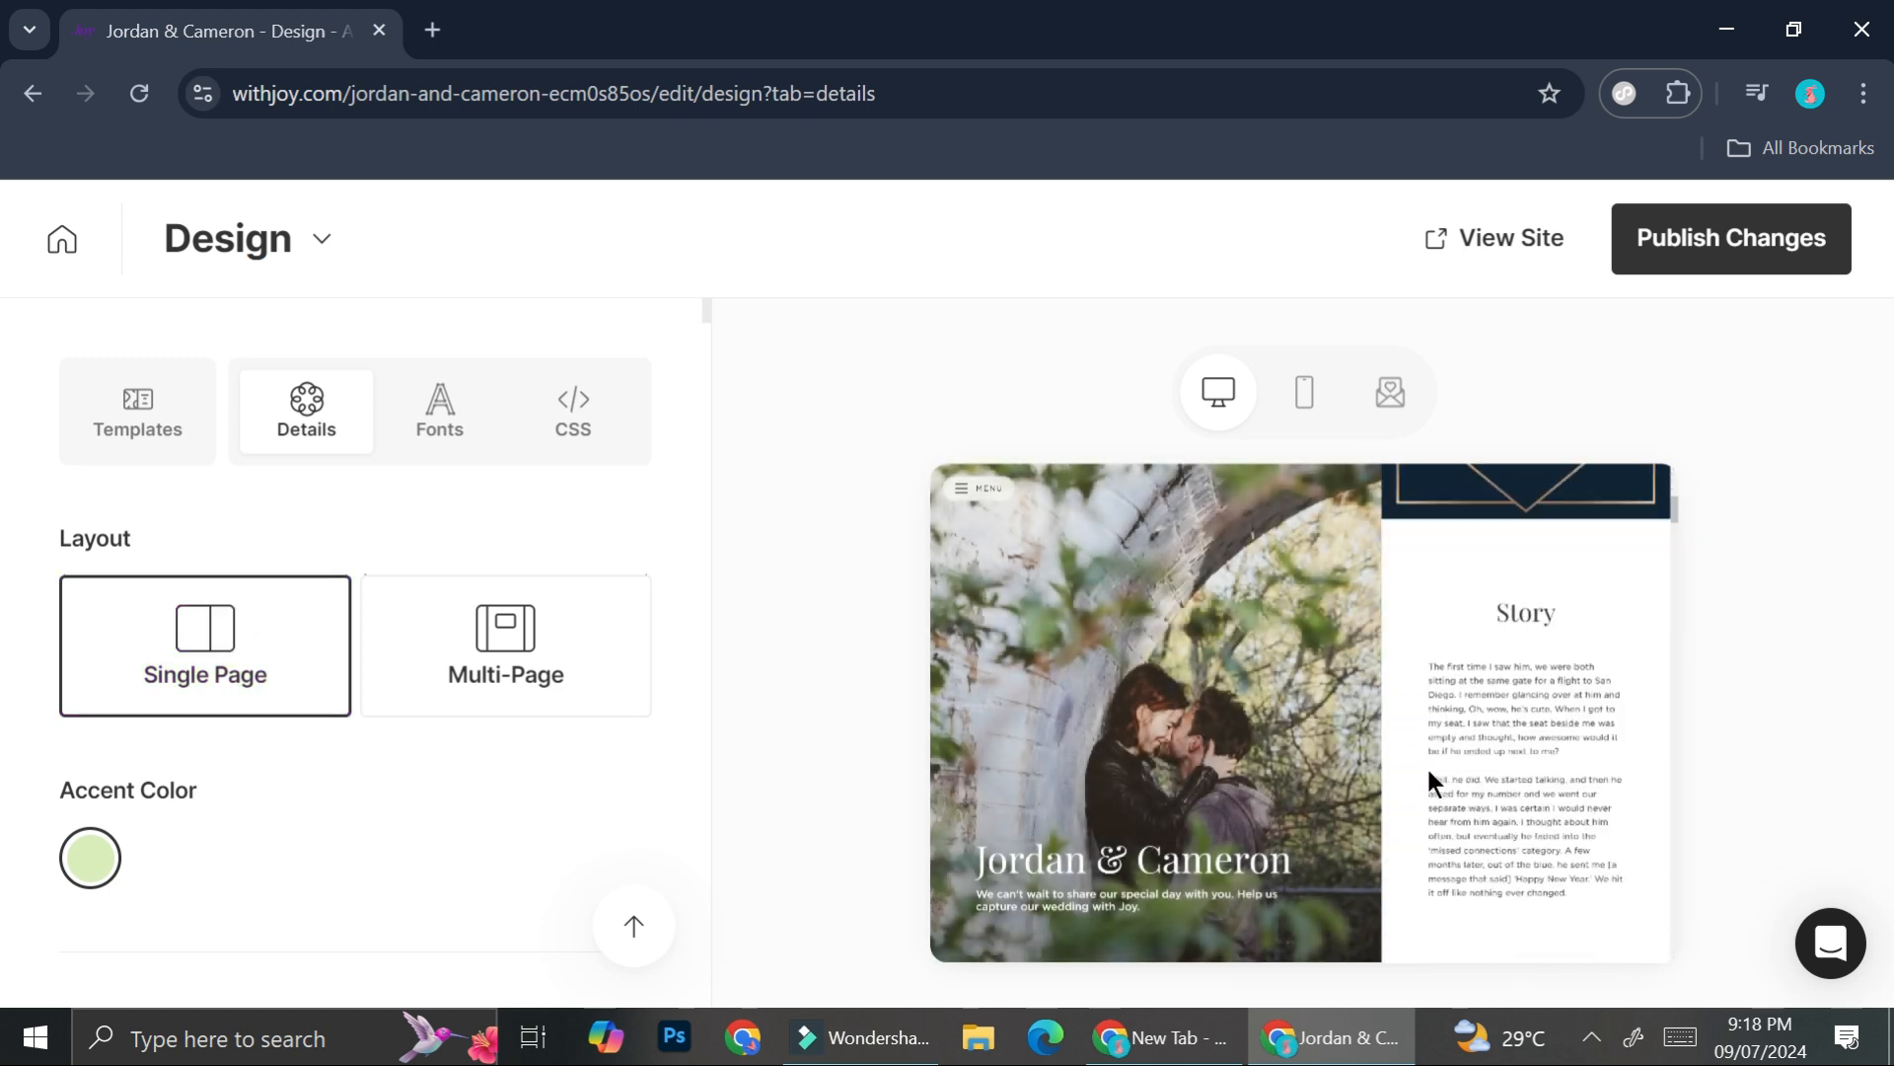
scroll(1427, 768, "down", 8)
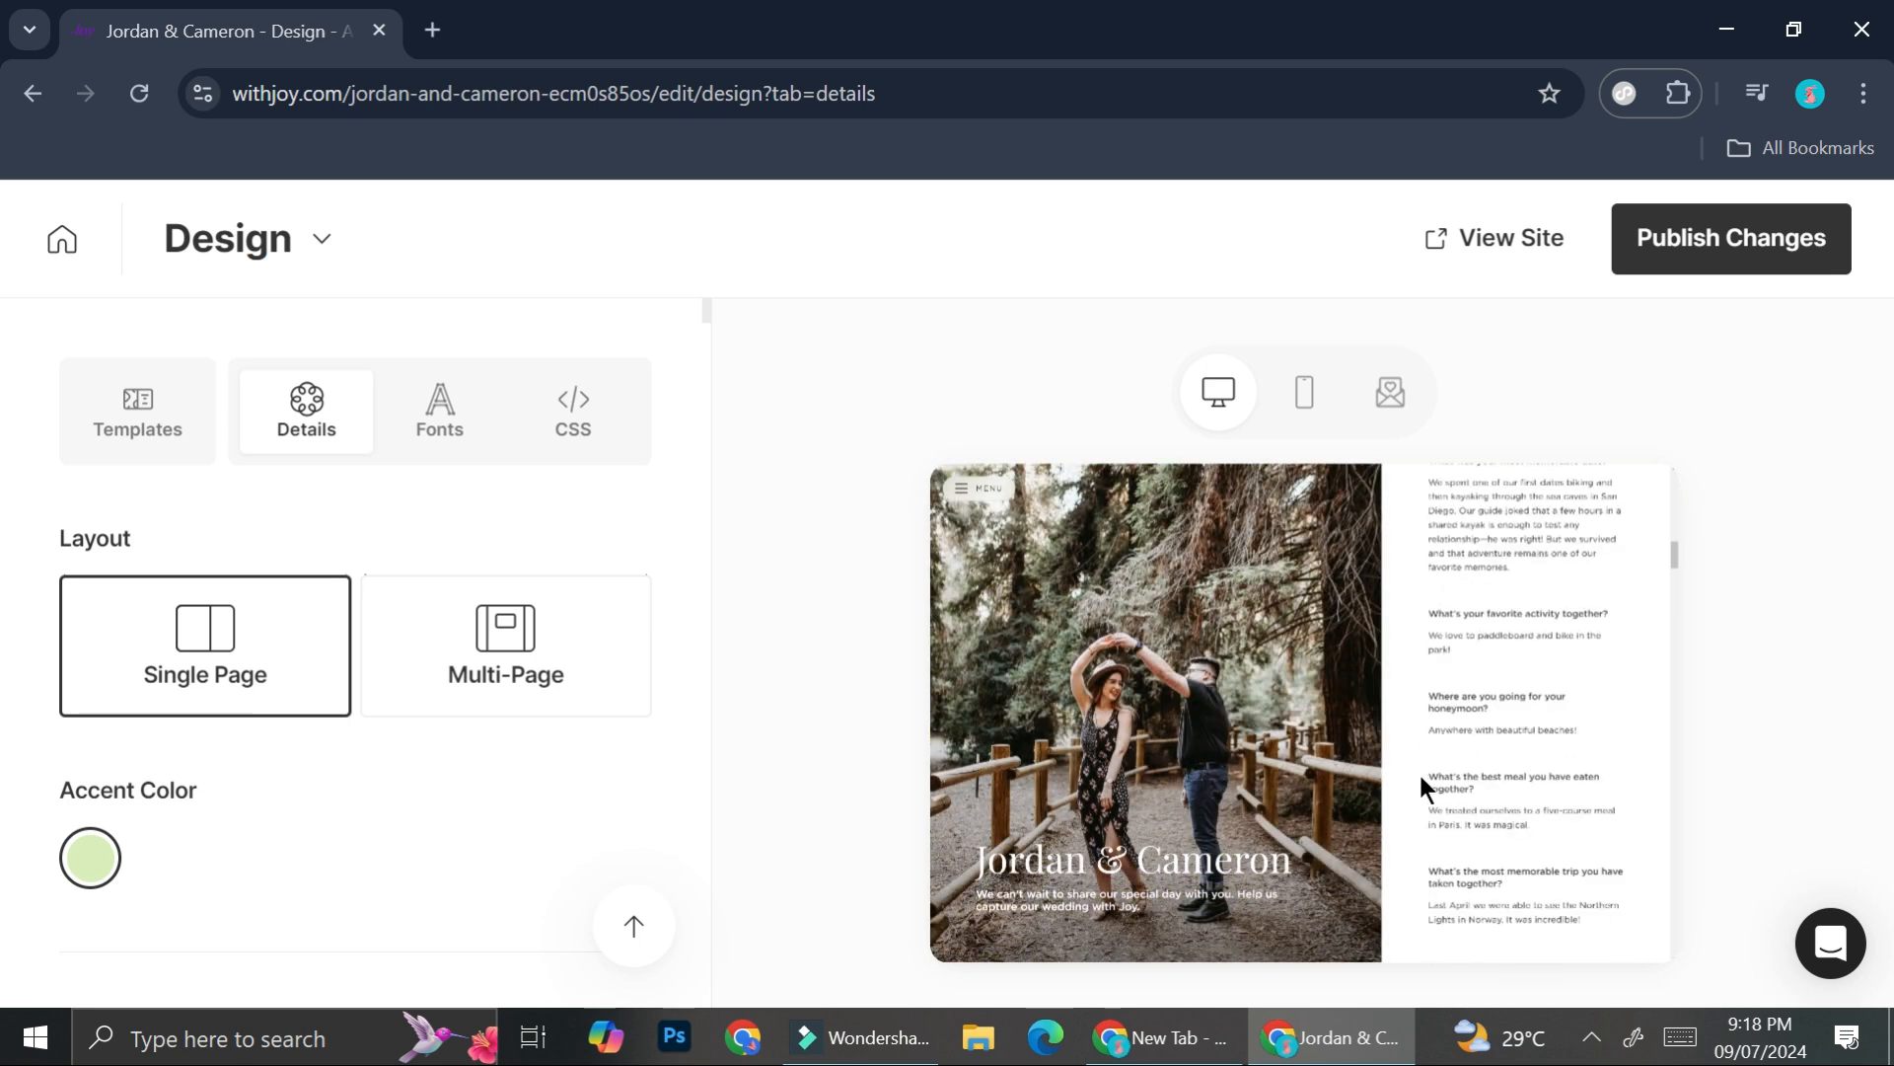
scroll(1359, 812, "down", 4)
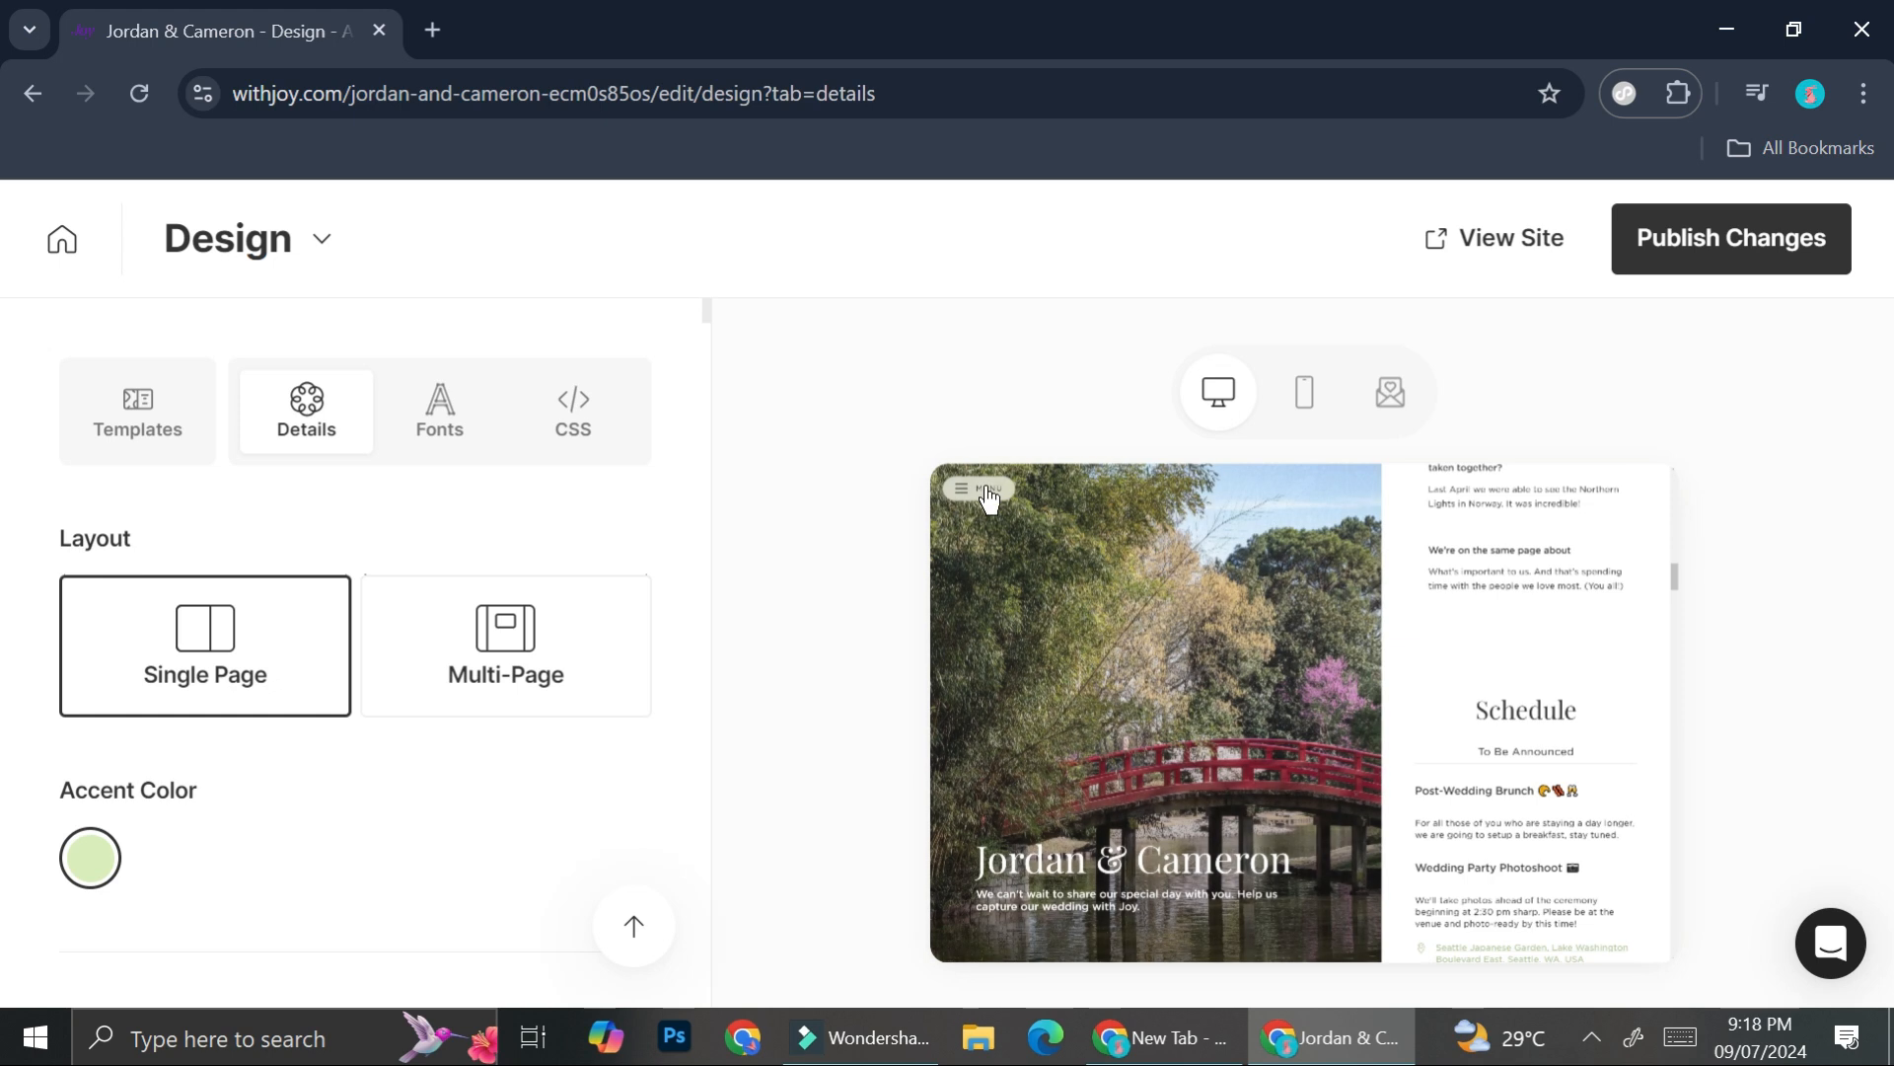
left_click(987, 495)
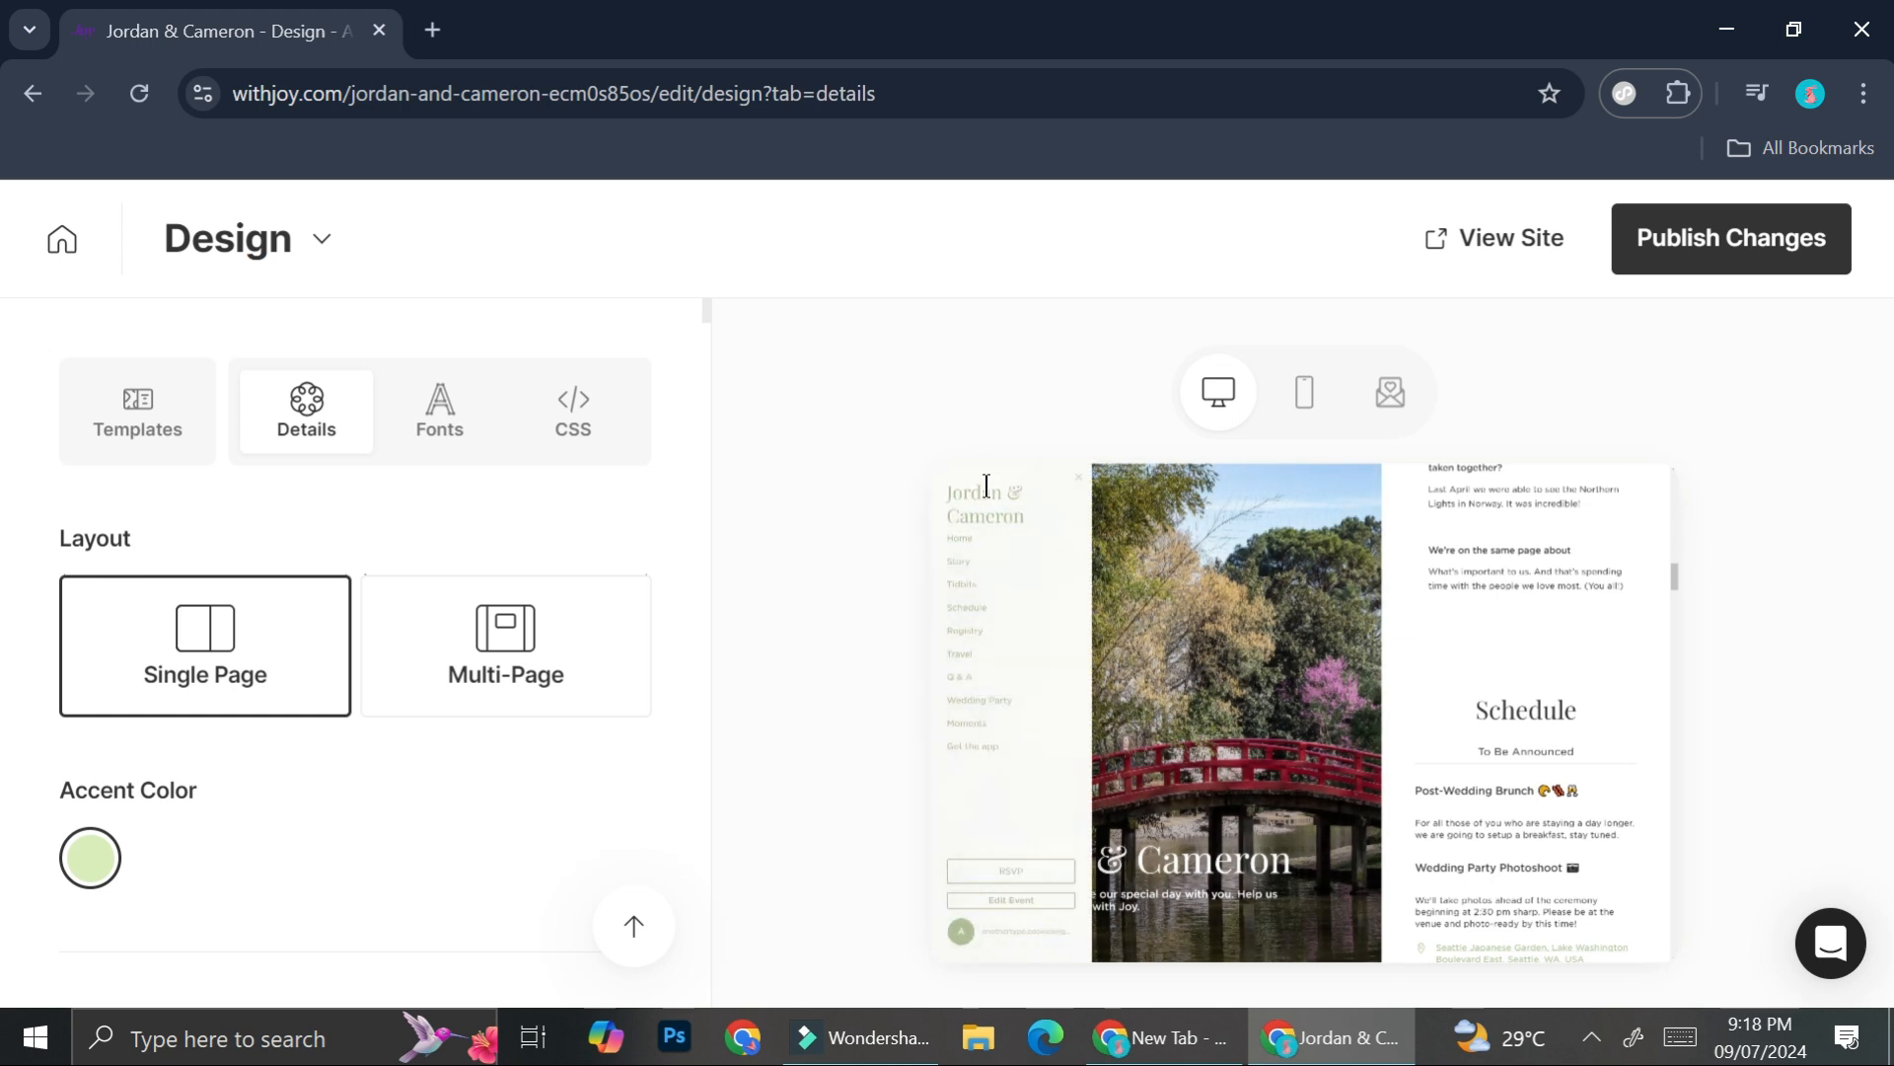
- Switch the layout to Multi-Page and check the page links in the preview
left_click(464, 631)
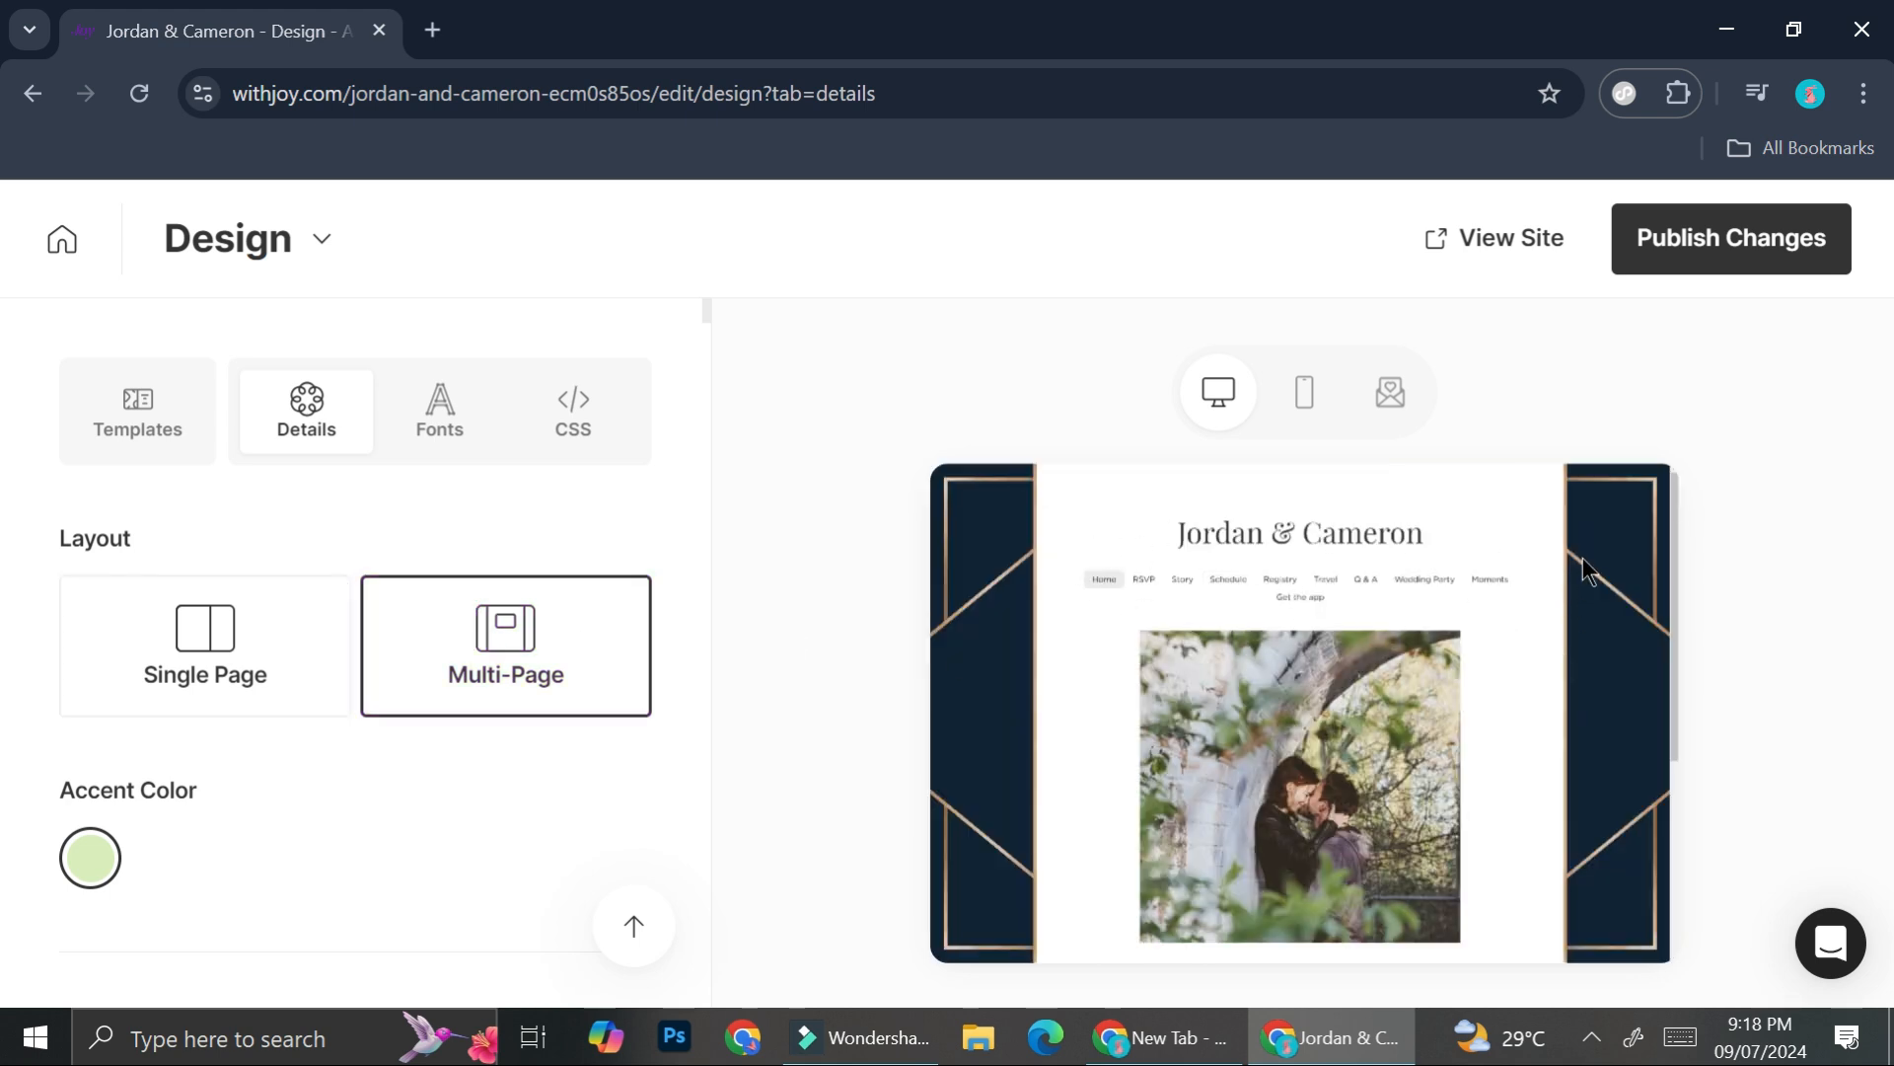
scroll(1291, 683, "down", 5)
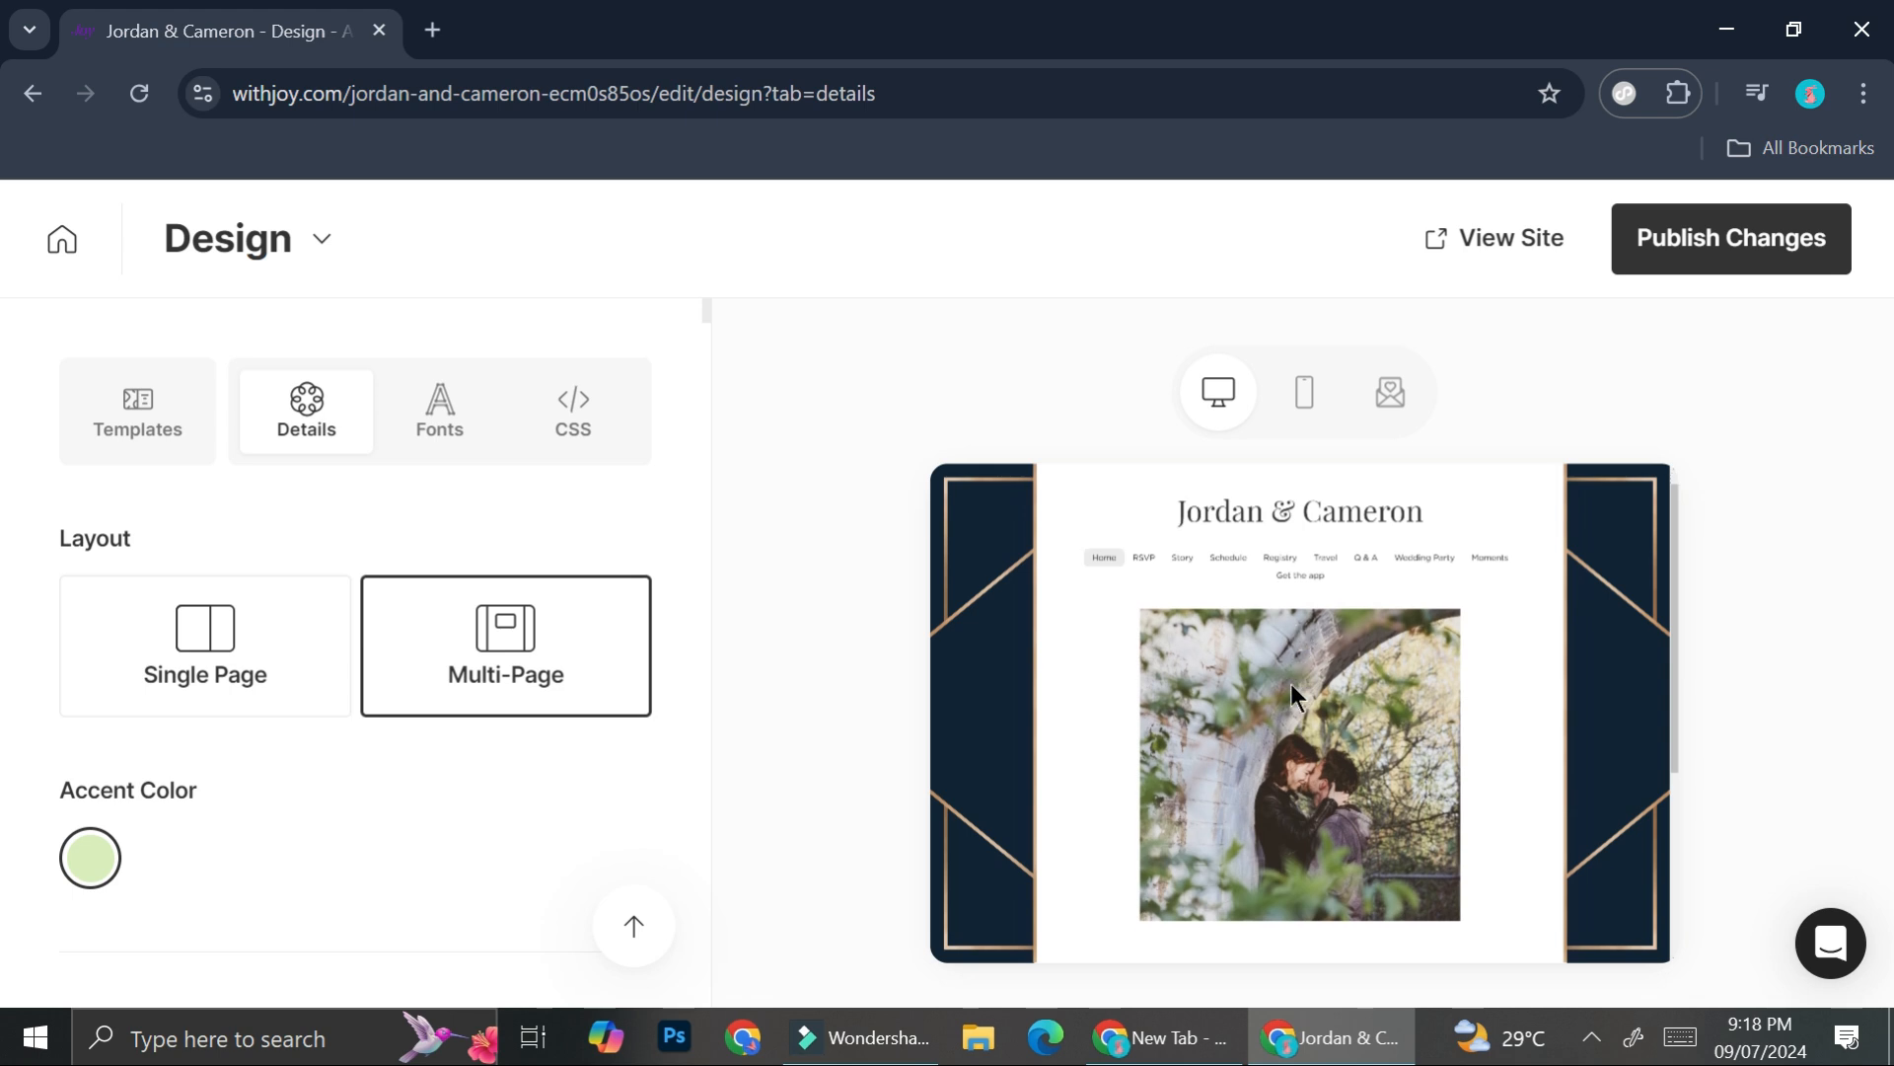
scroll(1180, 651, "up", 3)
scroll(1179, 651, "up", 2)
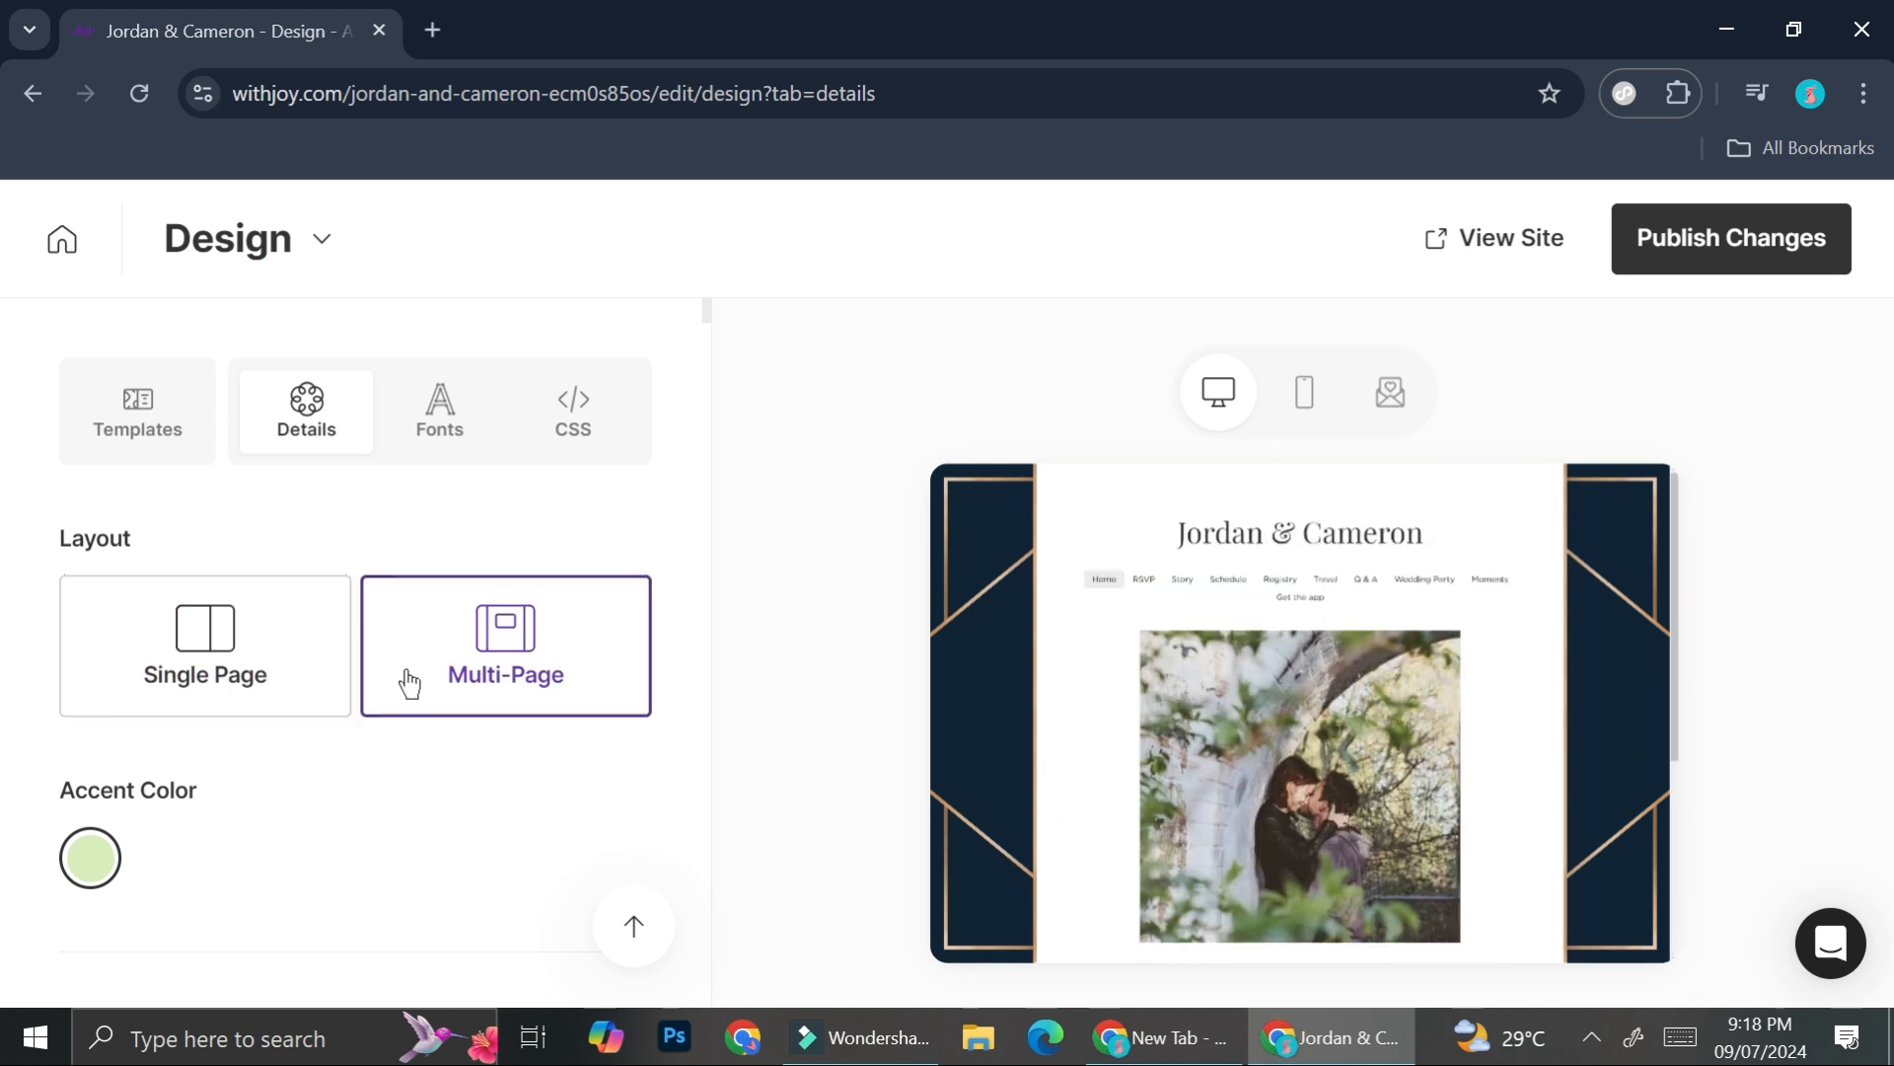
scroll(406, 679, "down", 4)
scroll(404, 665, "up", 1)
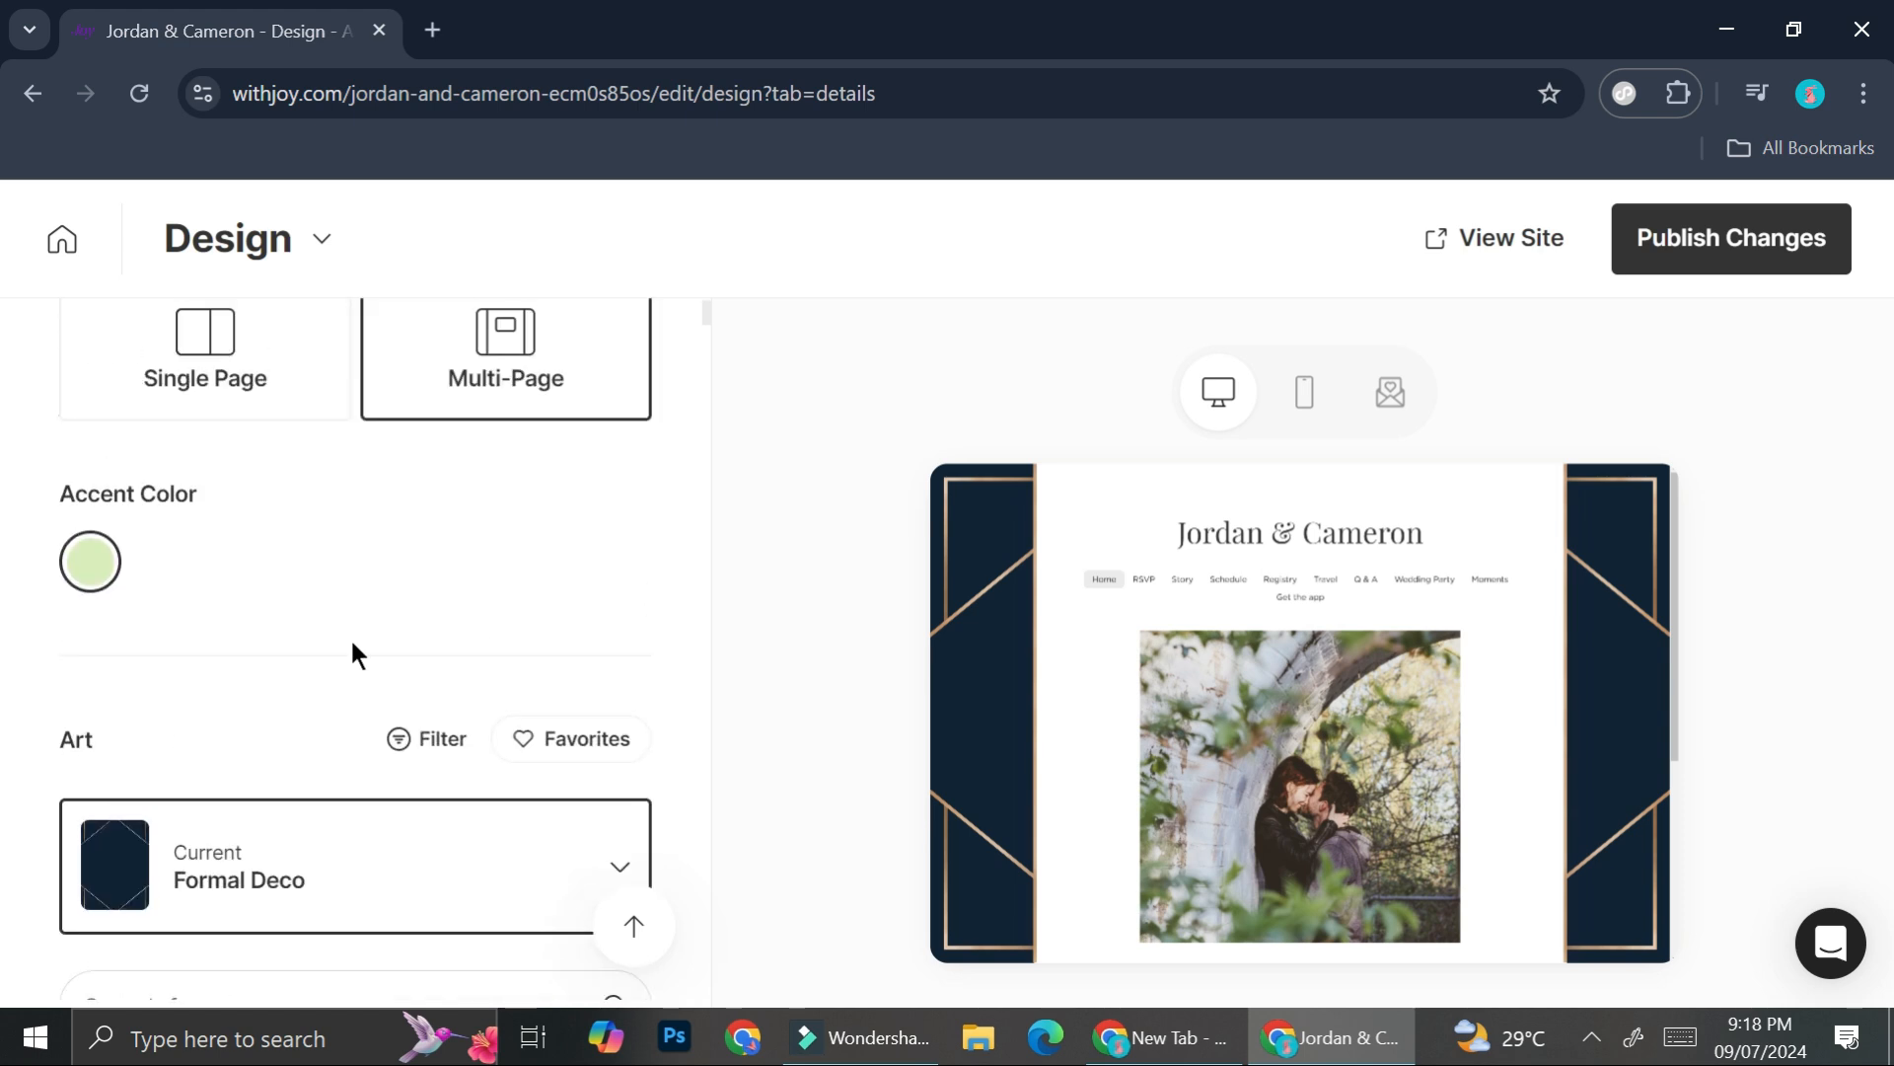
left_click(93, 580)
left_click(272, 750)
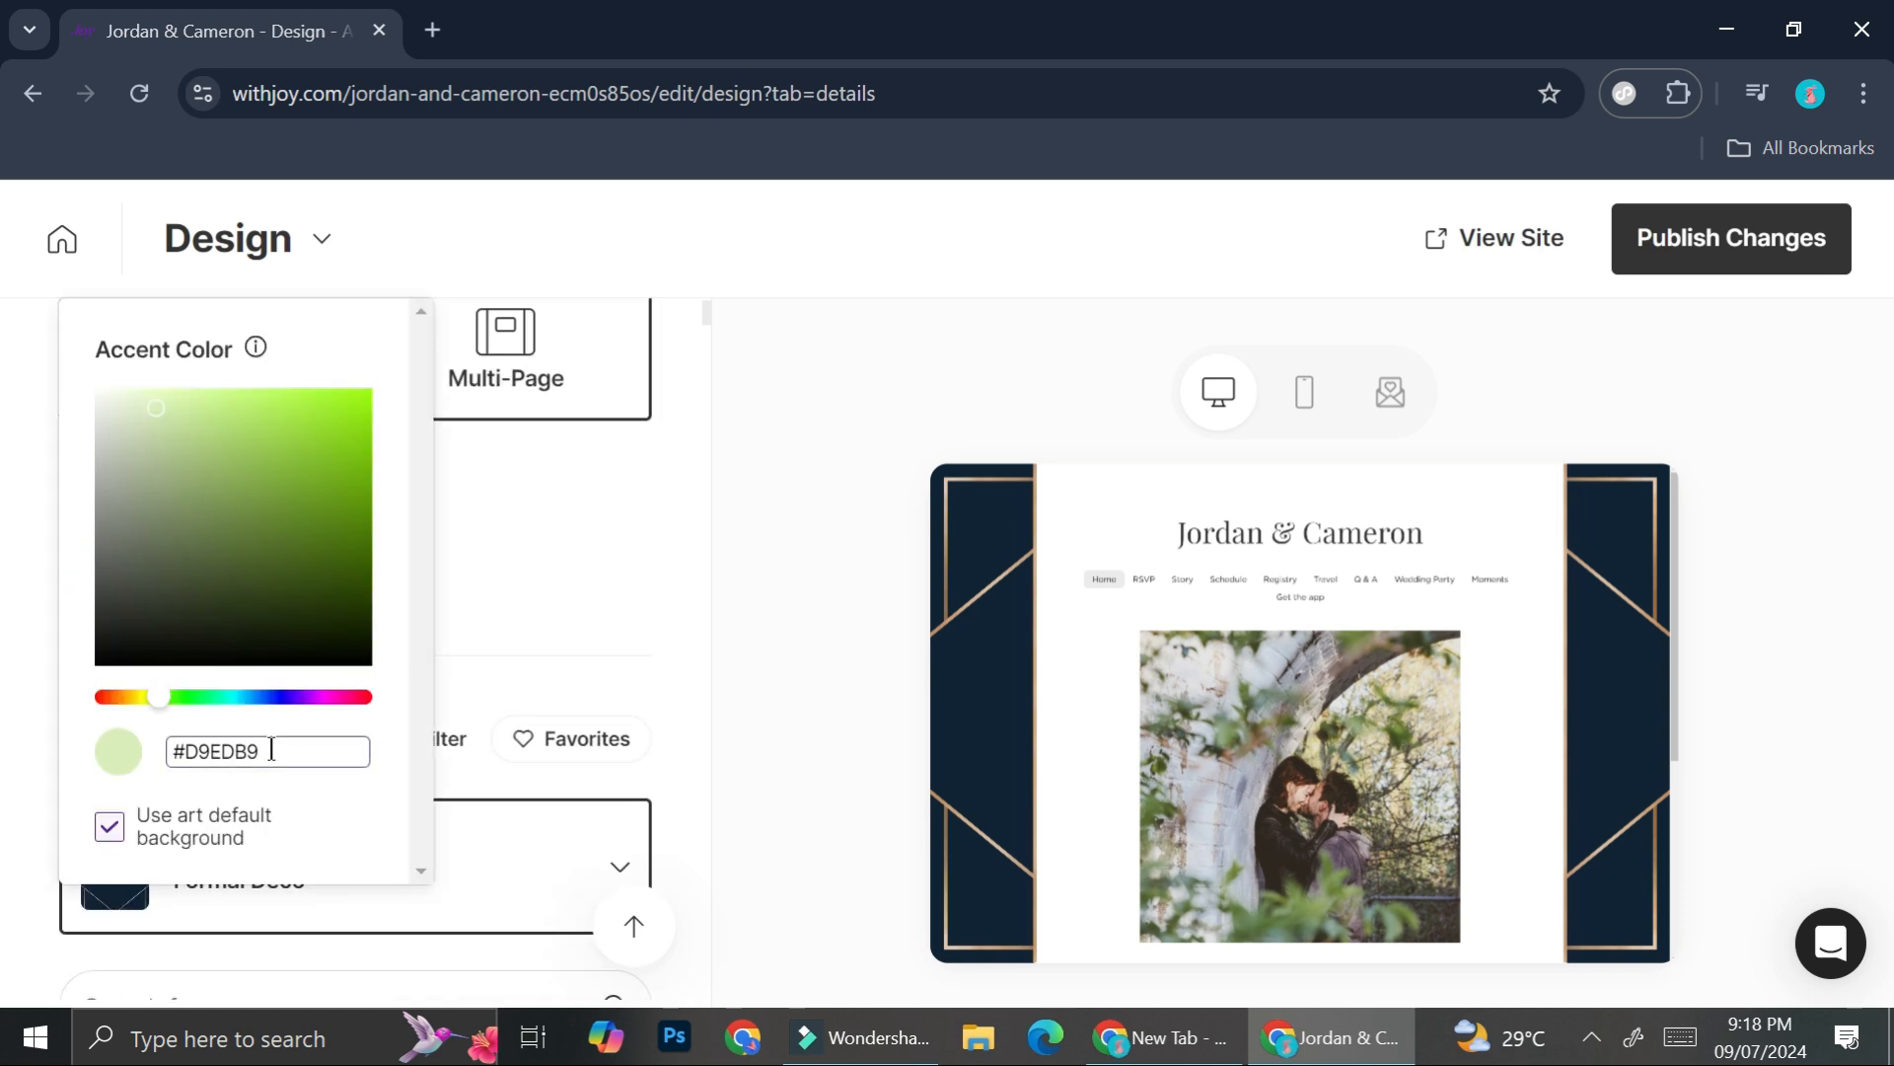
left_click(626, 609)
scroll(478, 750, "down", 3)
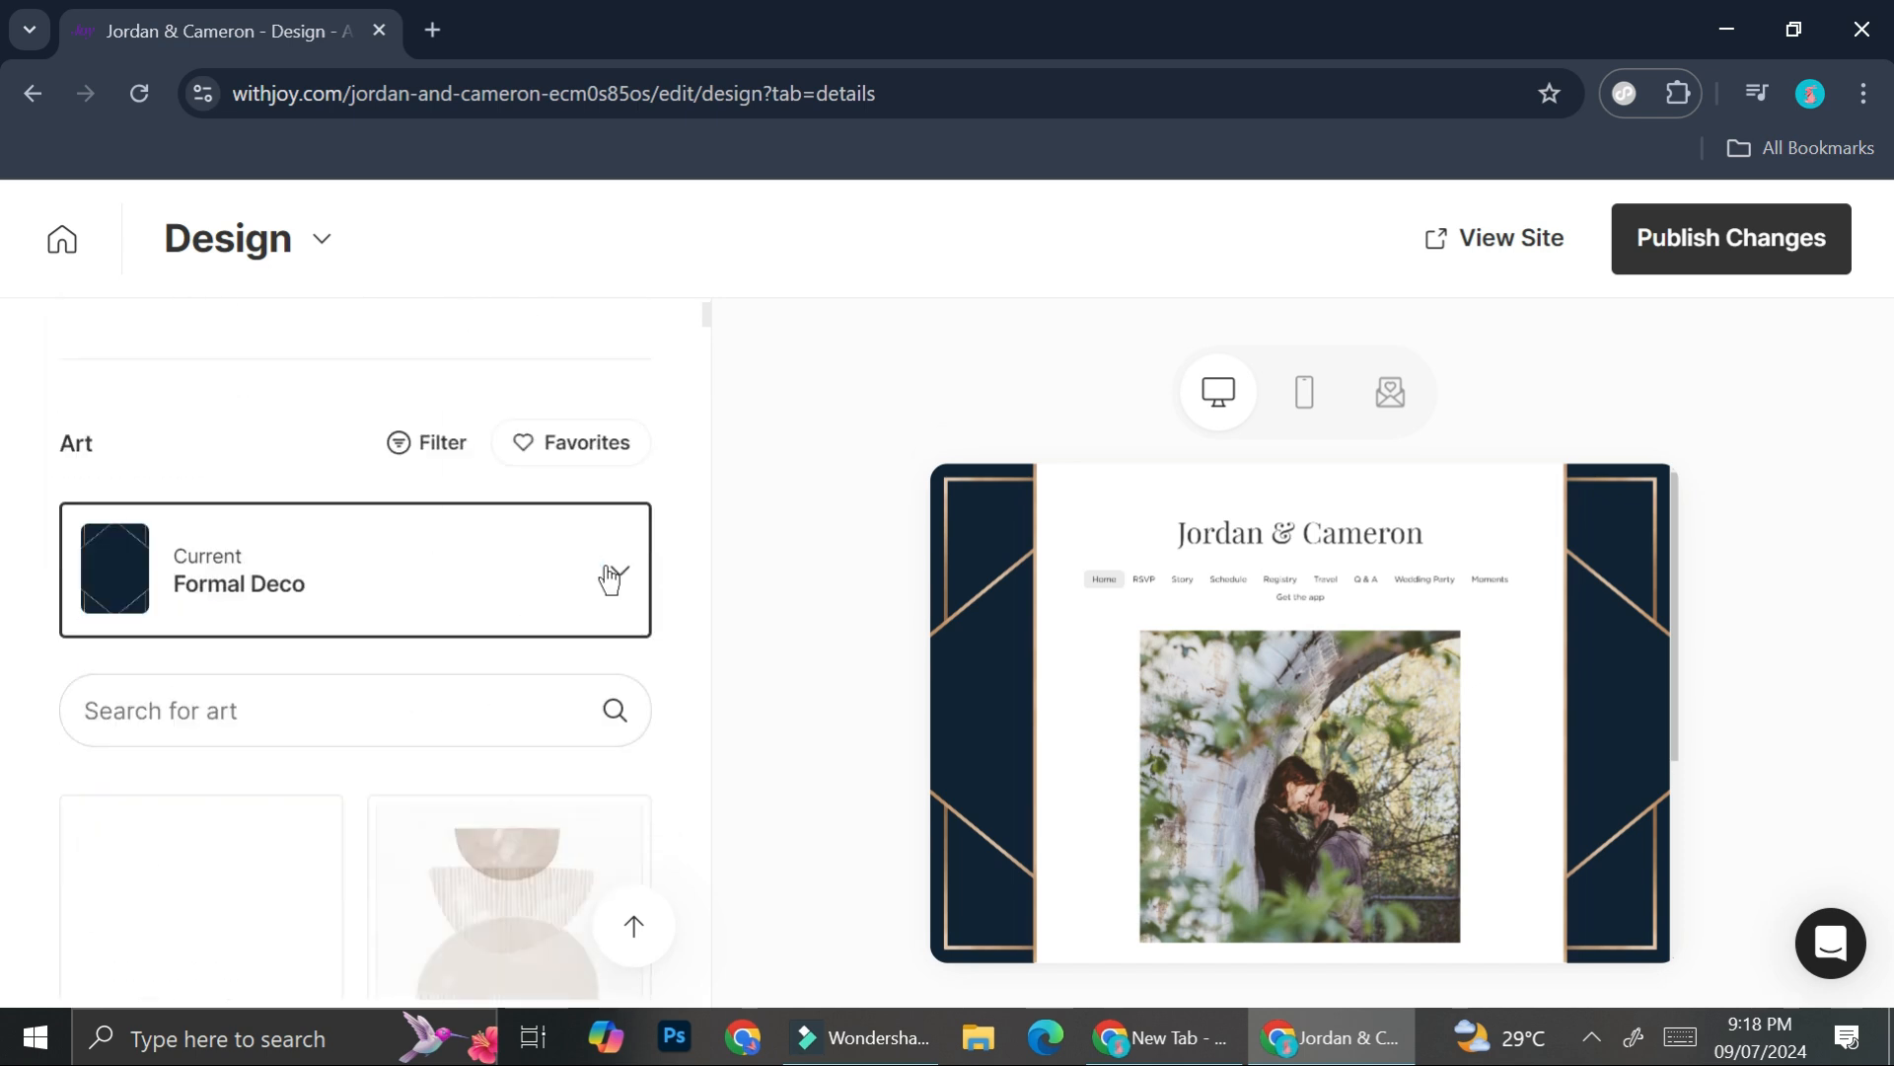
left_click(624, 569)
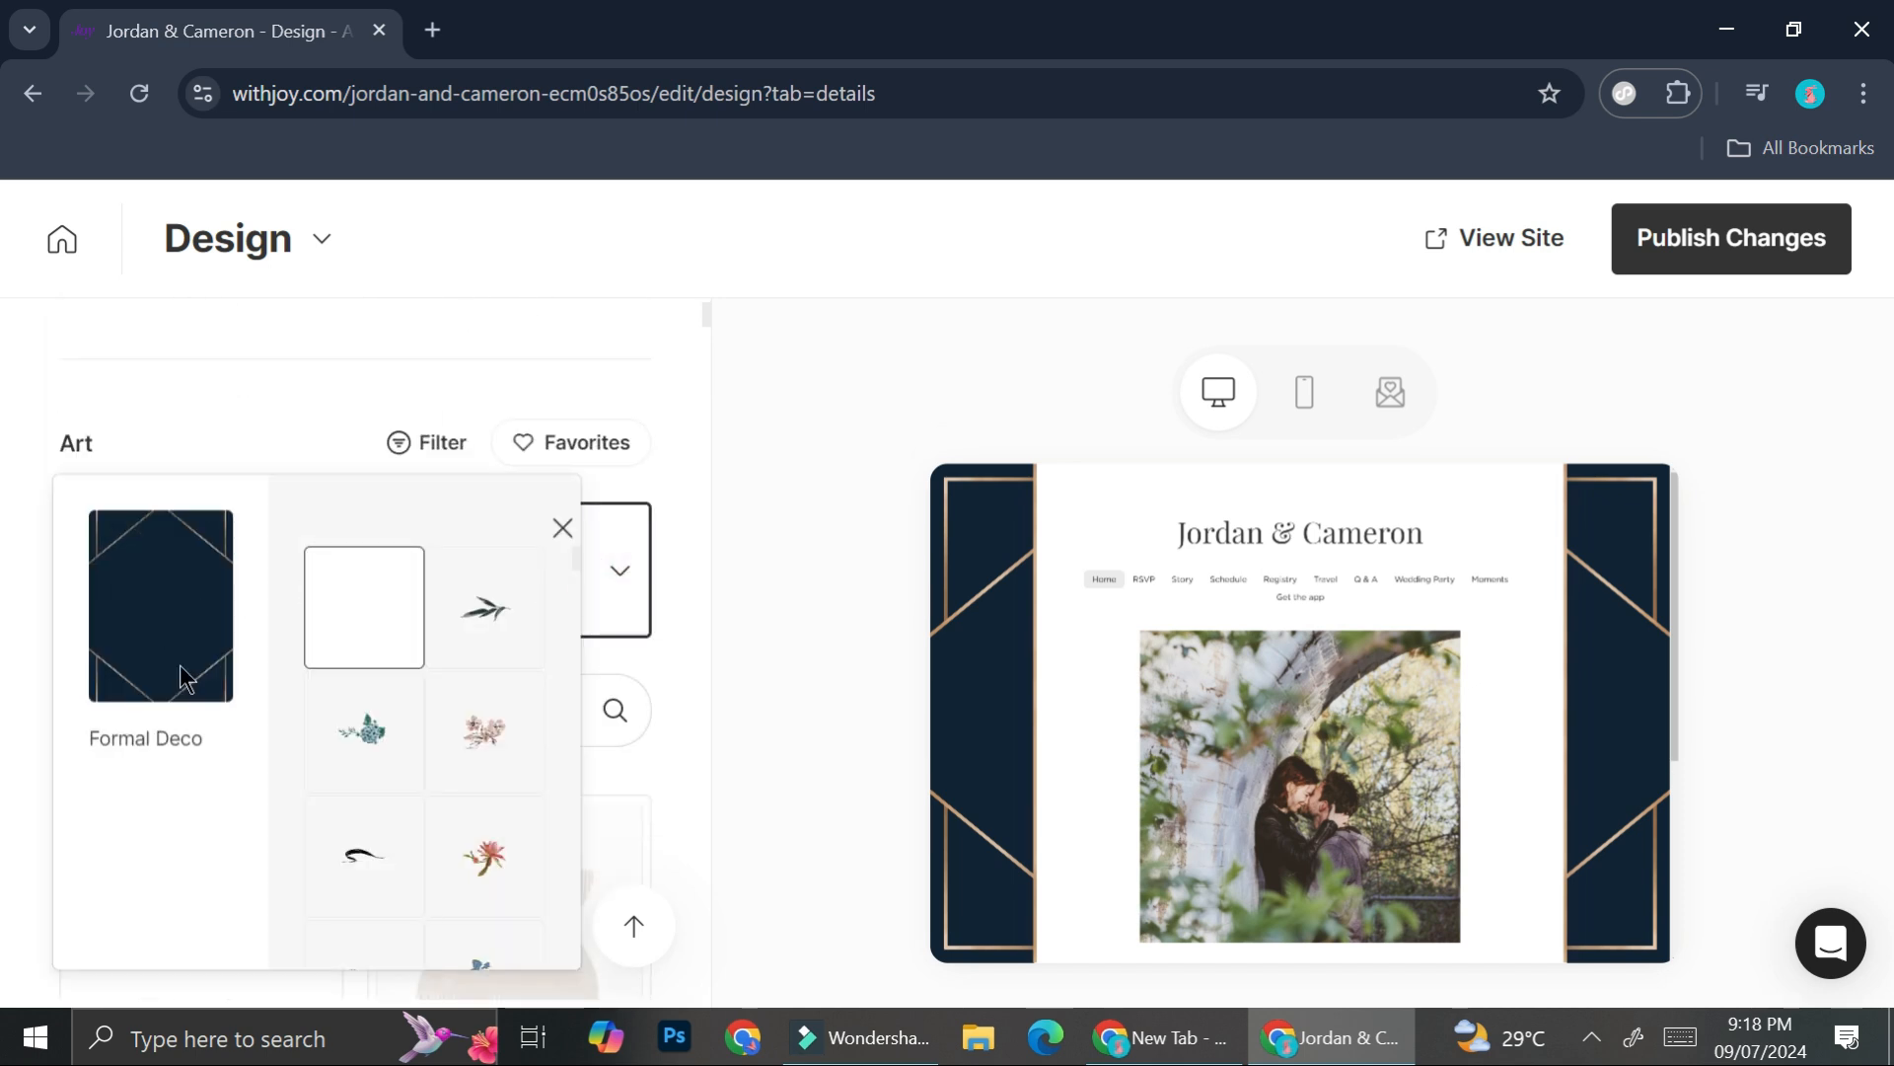
left_click(298, 420)
scroll(494, 592, "down", 8)
scroll(492, 583, "down", 10)
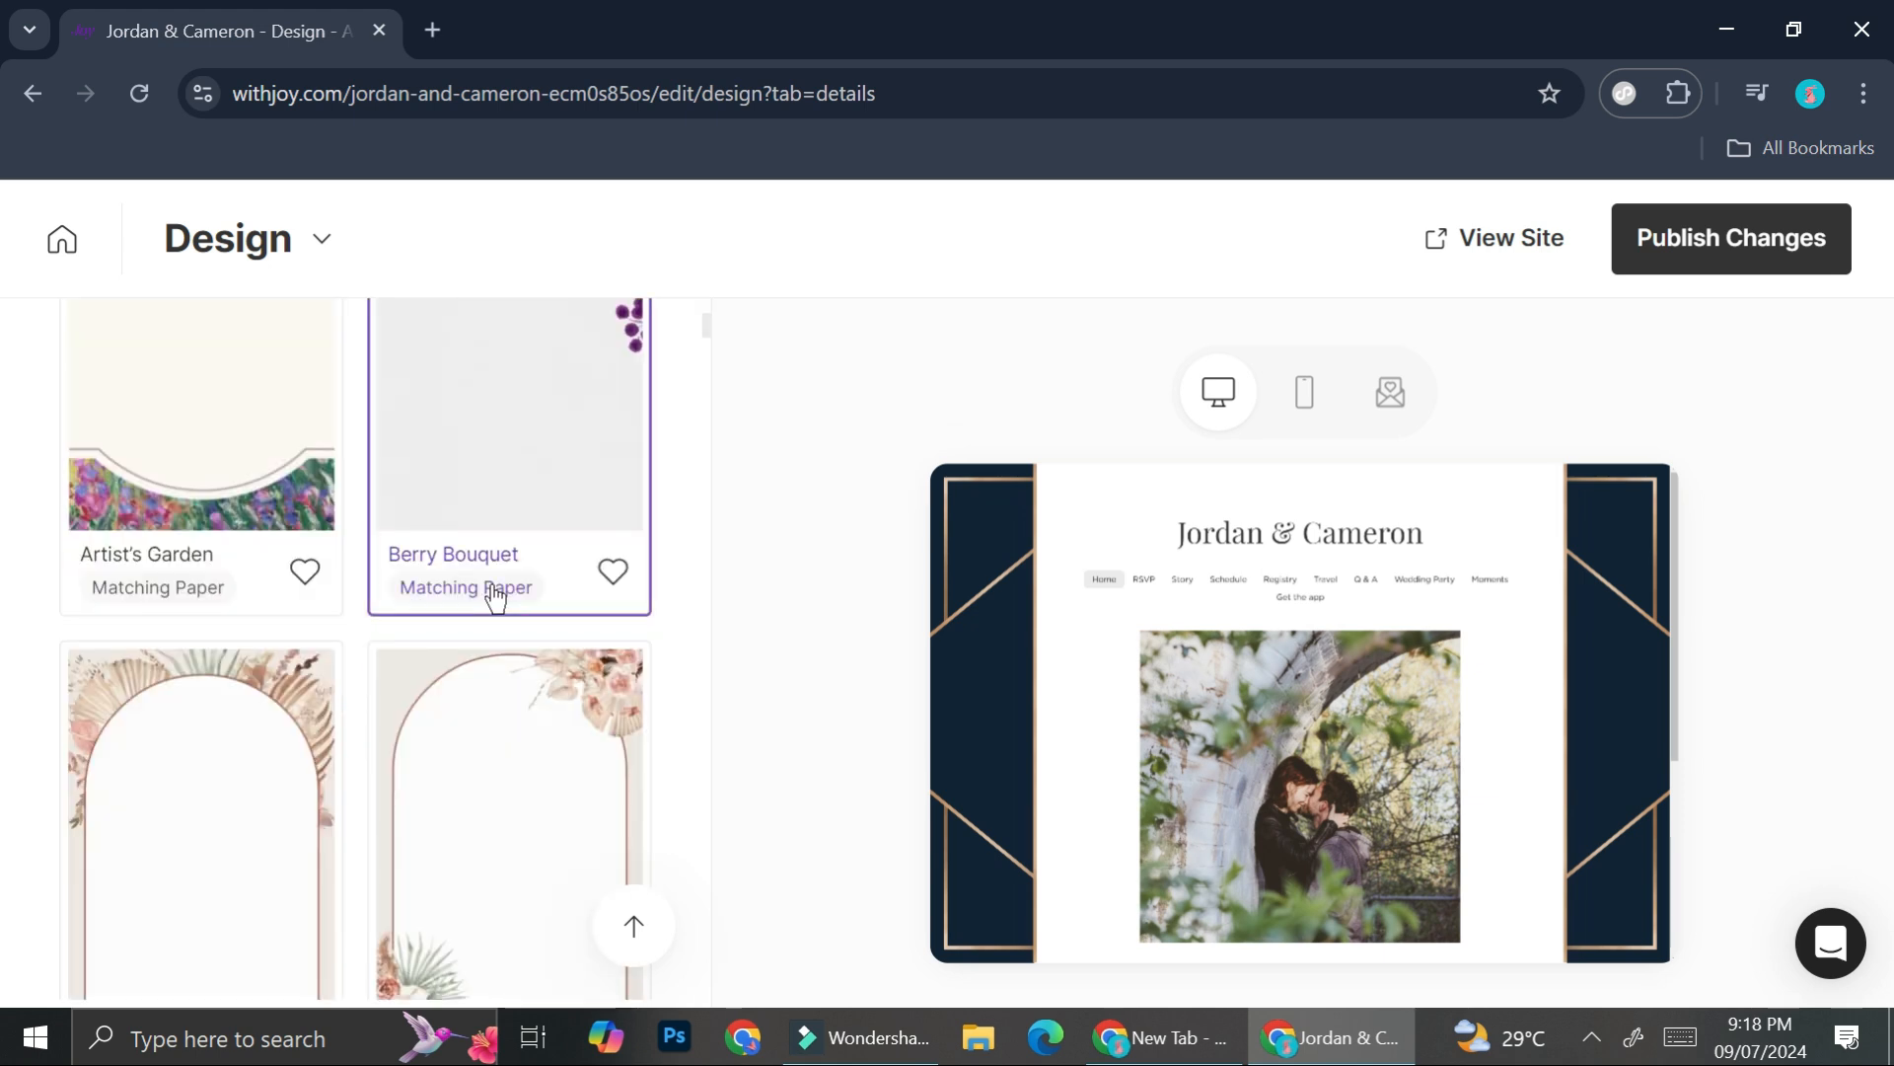
scroll(364, 607, "down", 10)
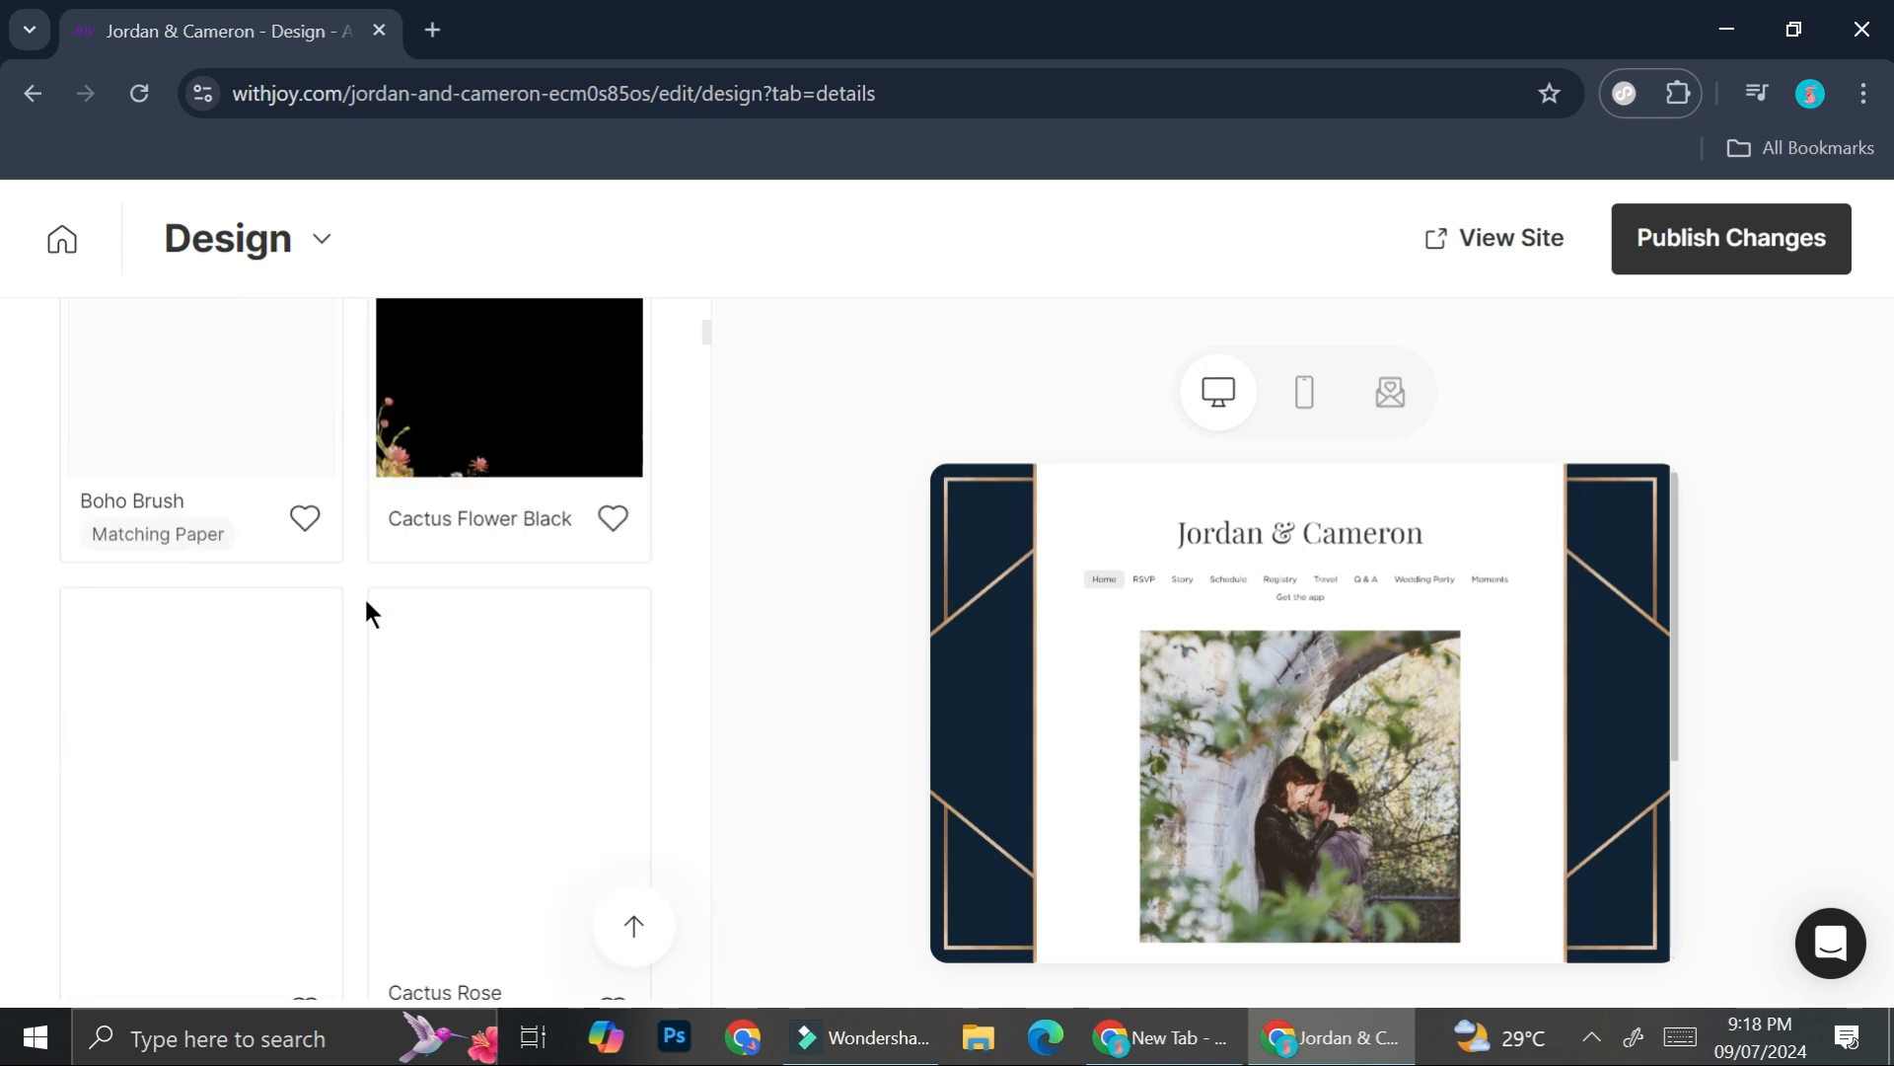
scroll(365, 610, "down", 5)
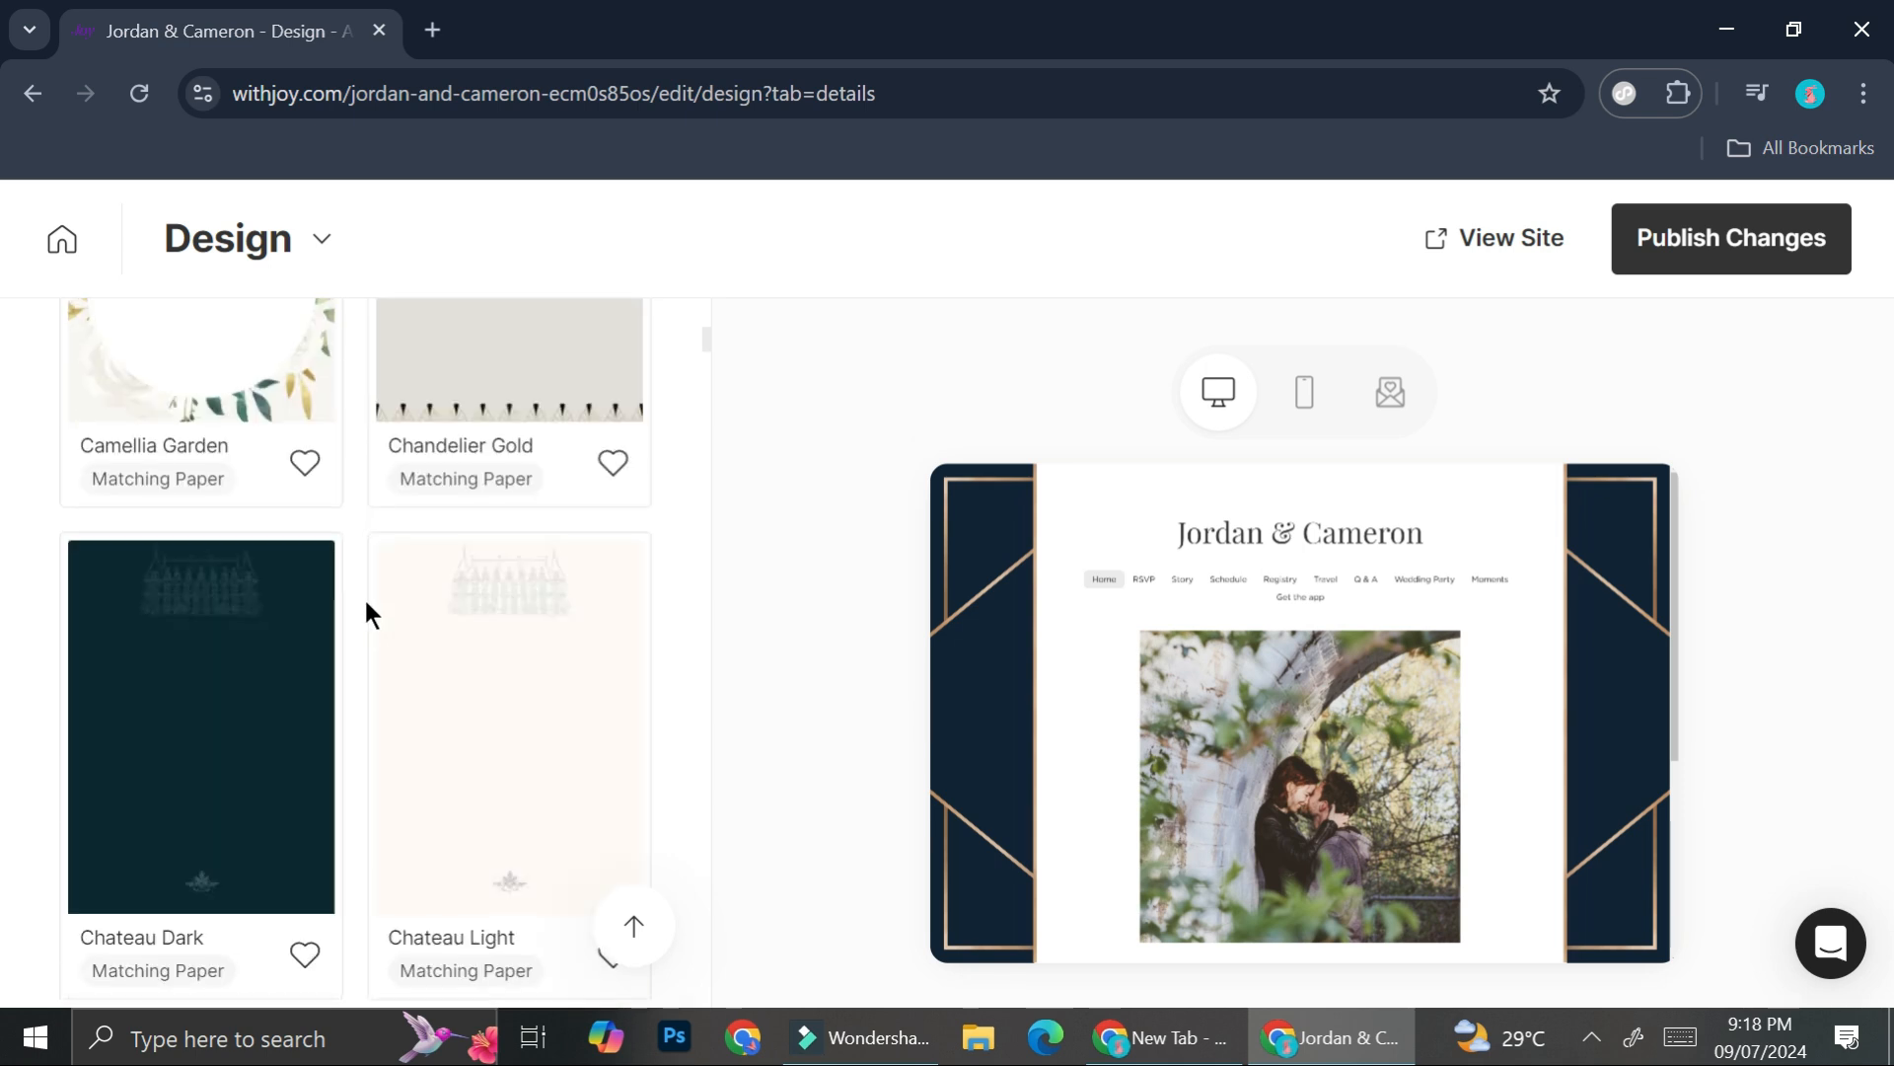
scroll(365, 610, "down", 5)
scroll(442, 663, "up", 20)
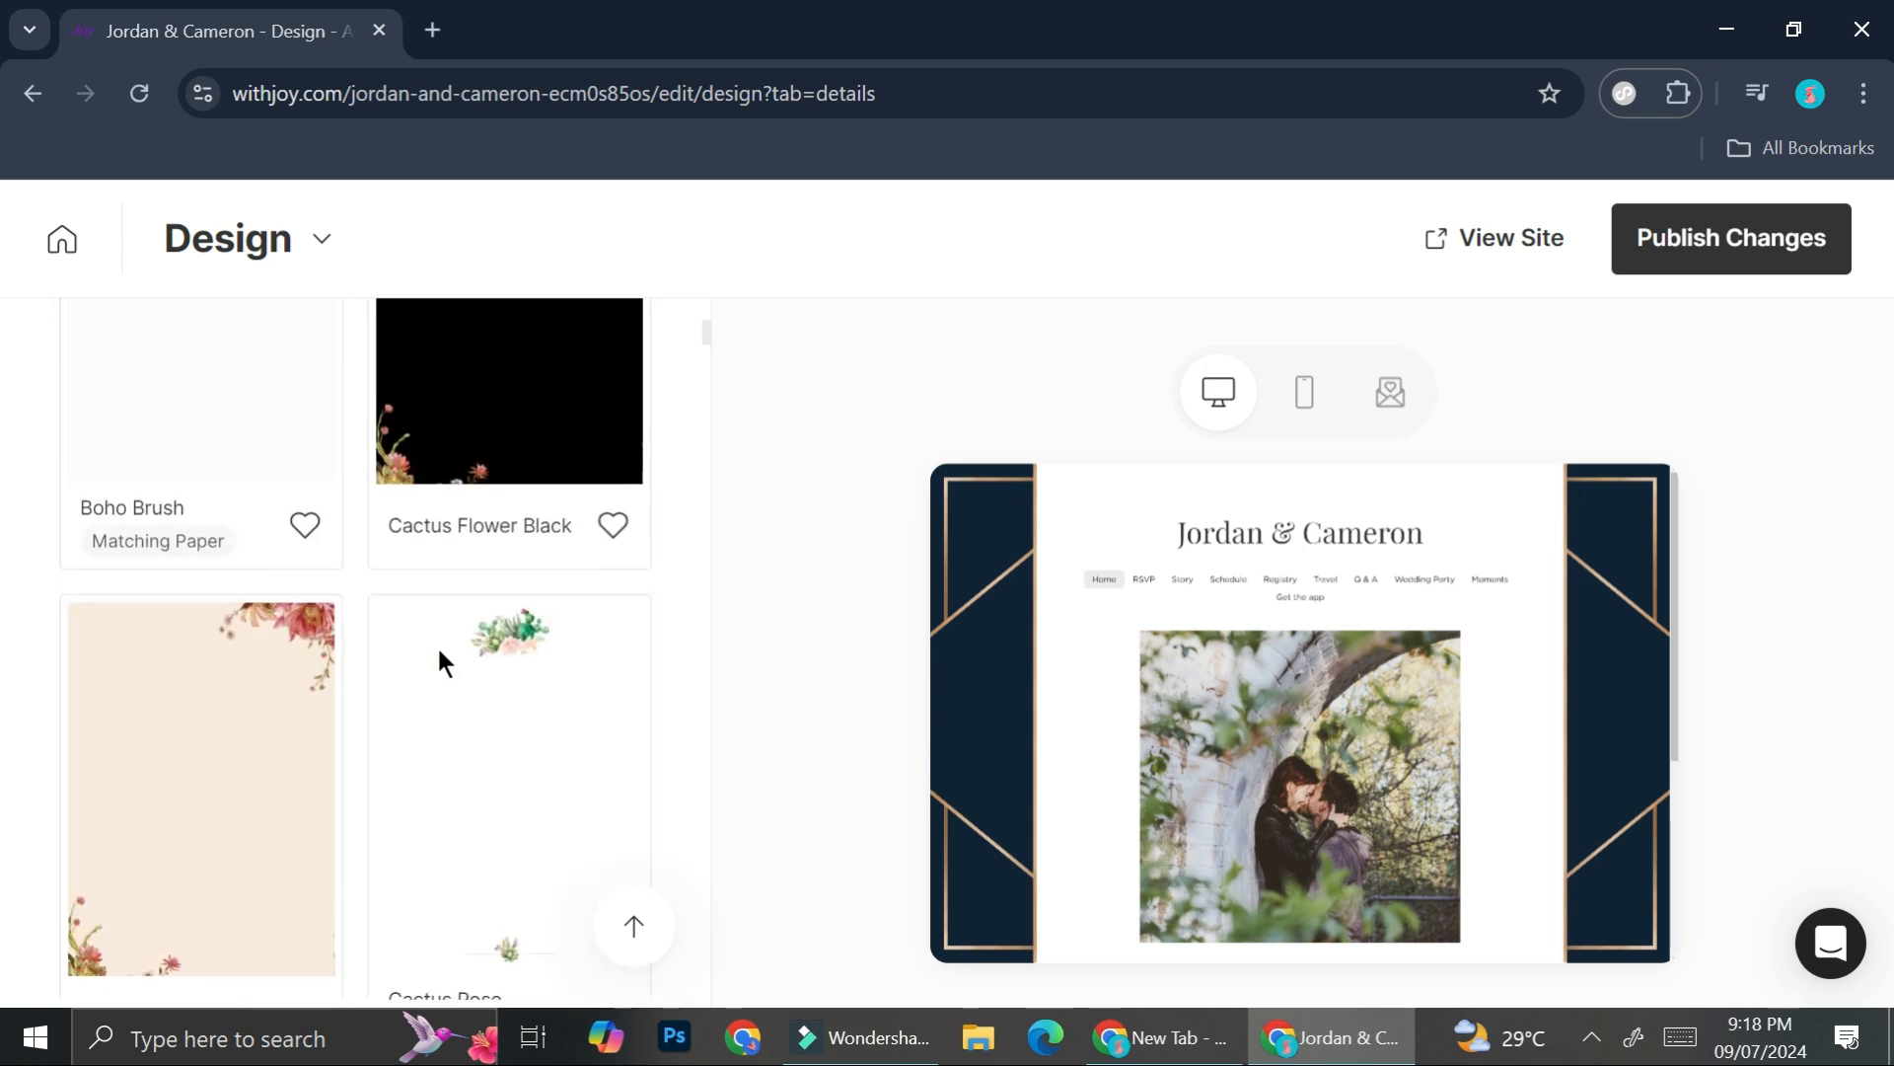
scroll(442, 663, "up", 5)
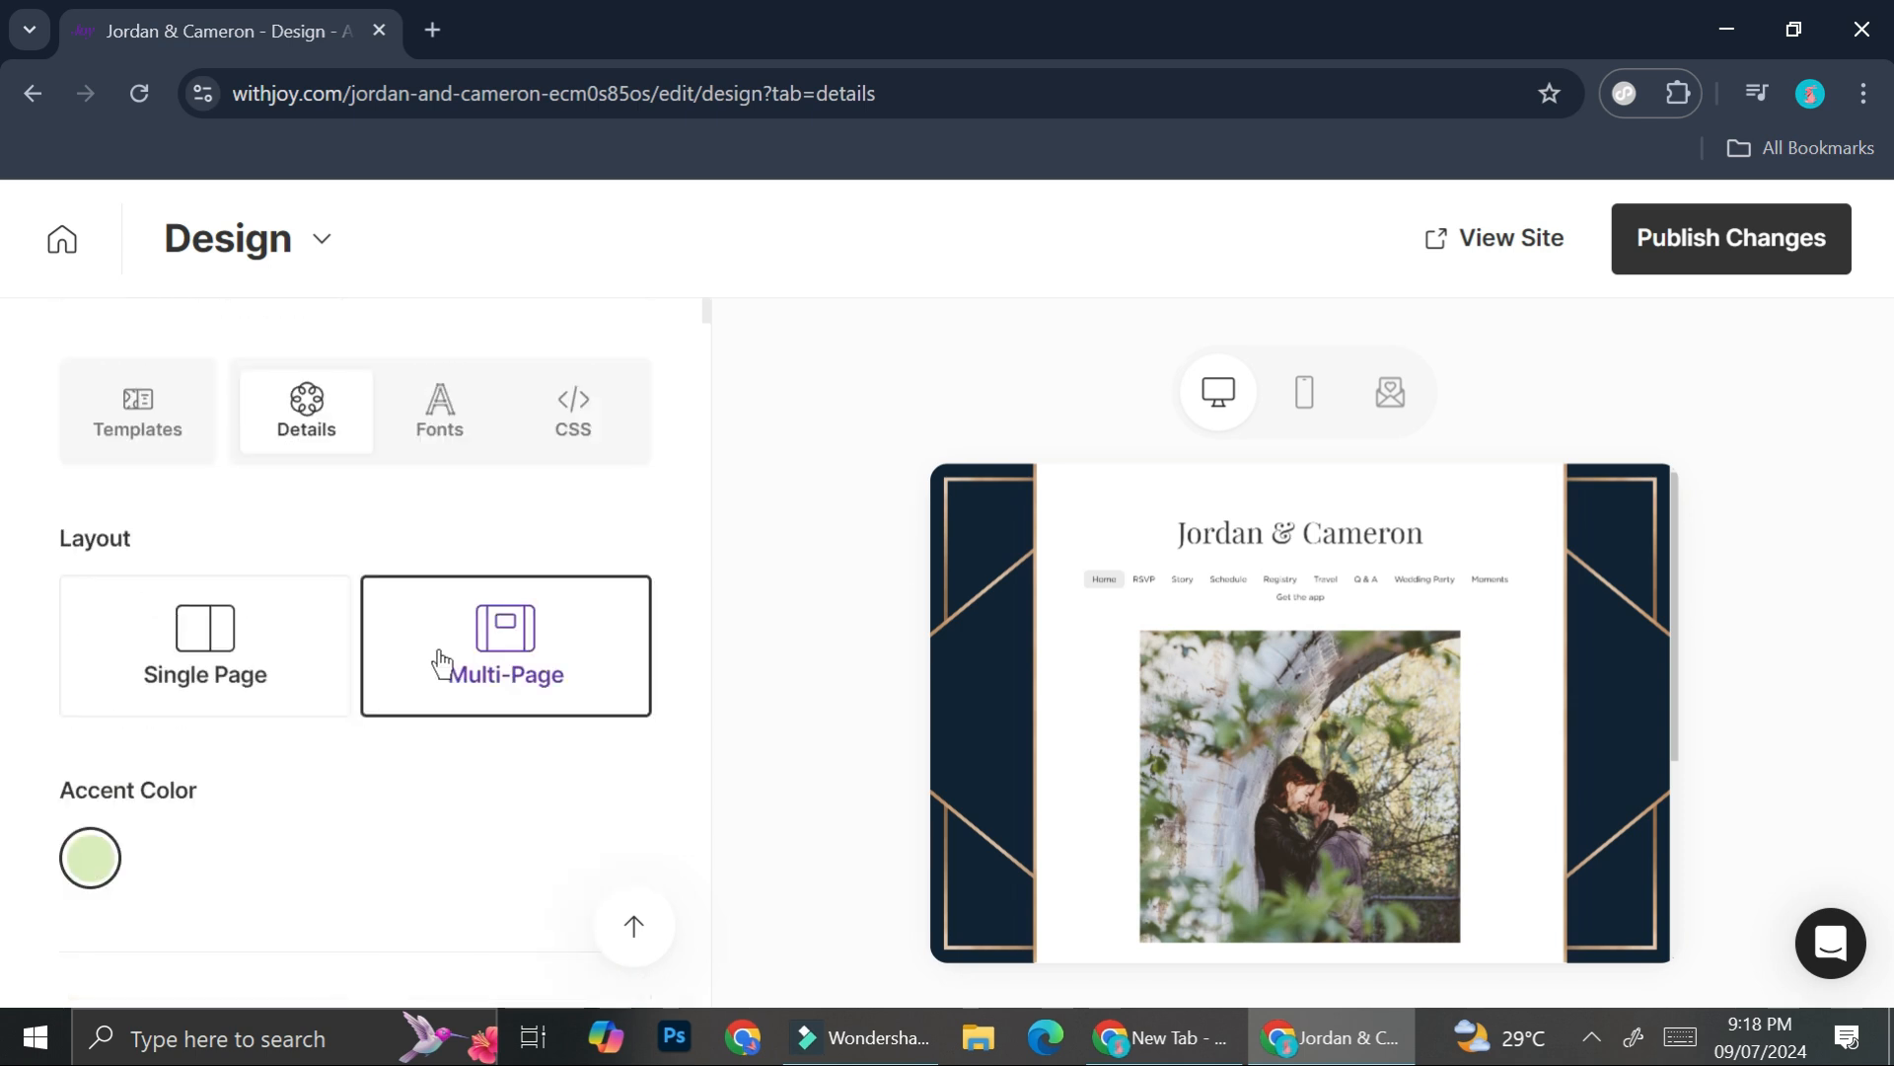
- Try Forum, Spectral and Libre Baskerville as the header font
left_click(446, 456)
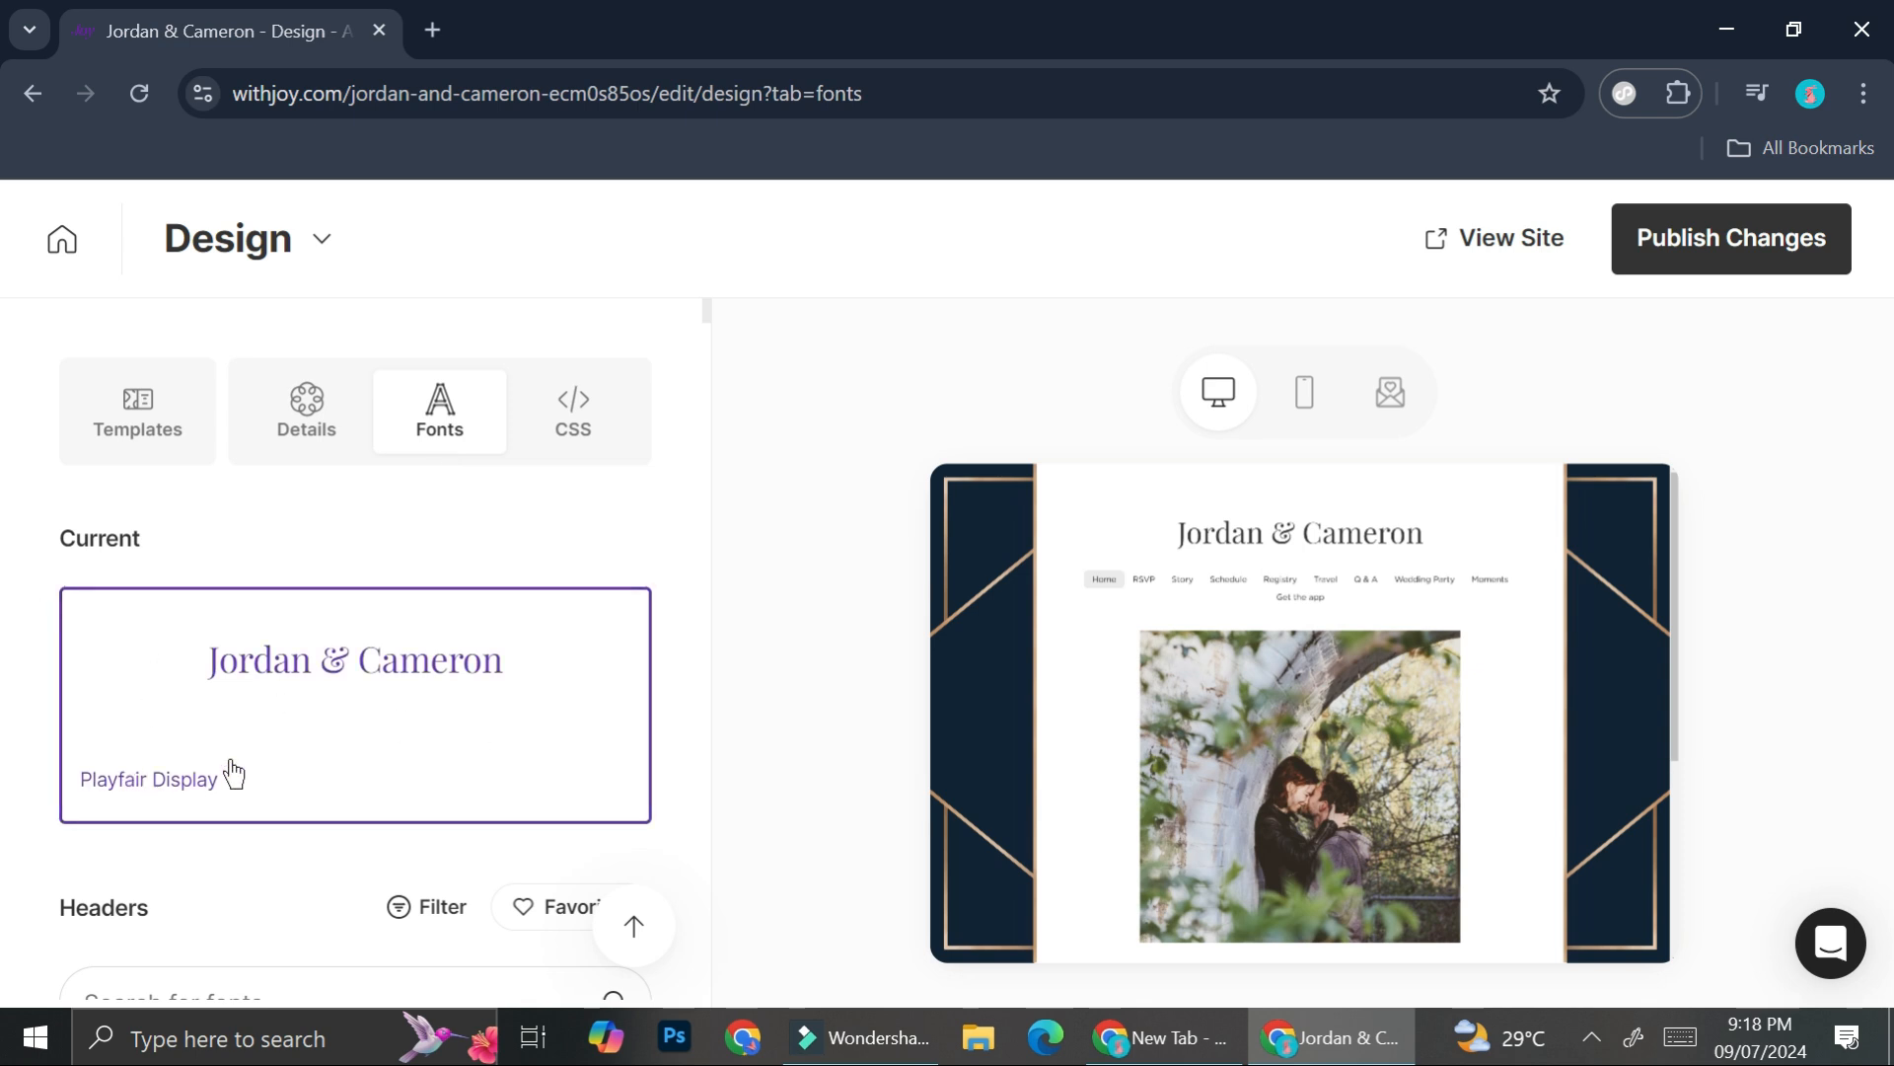
scroll(234, 774, "down", 3)
scroll(611, 819, "down", 1)
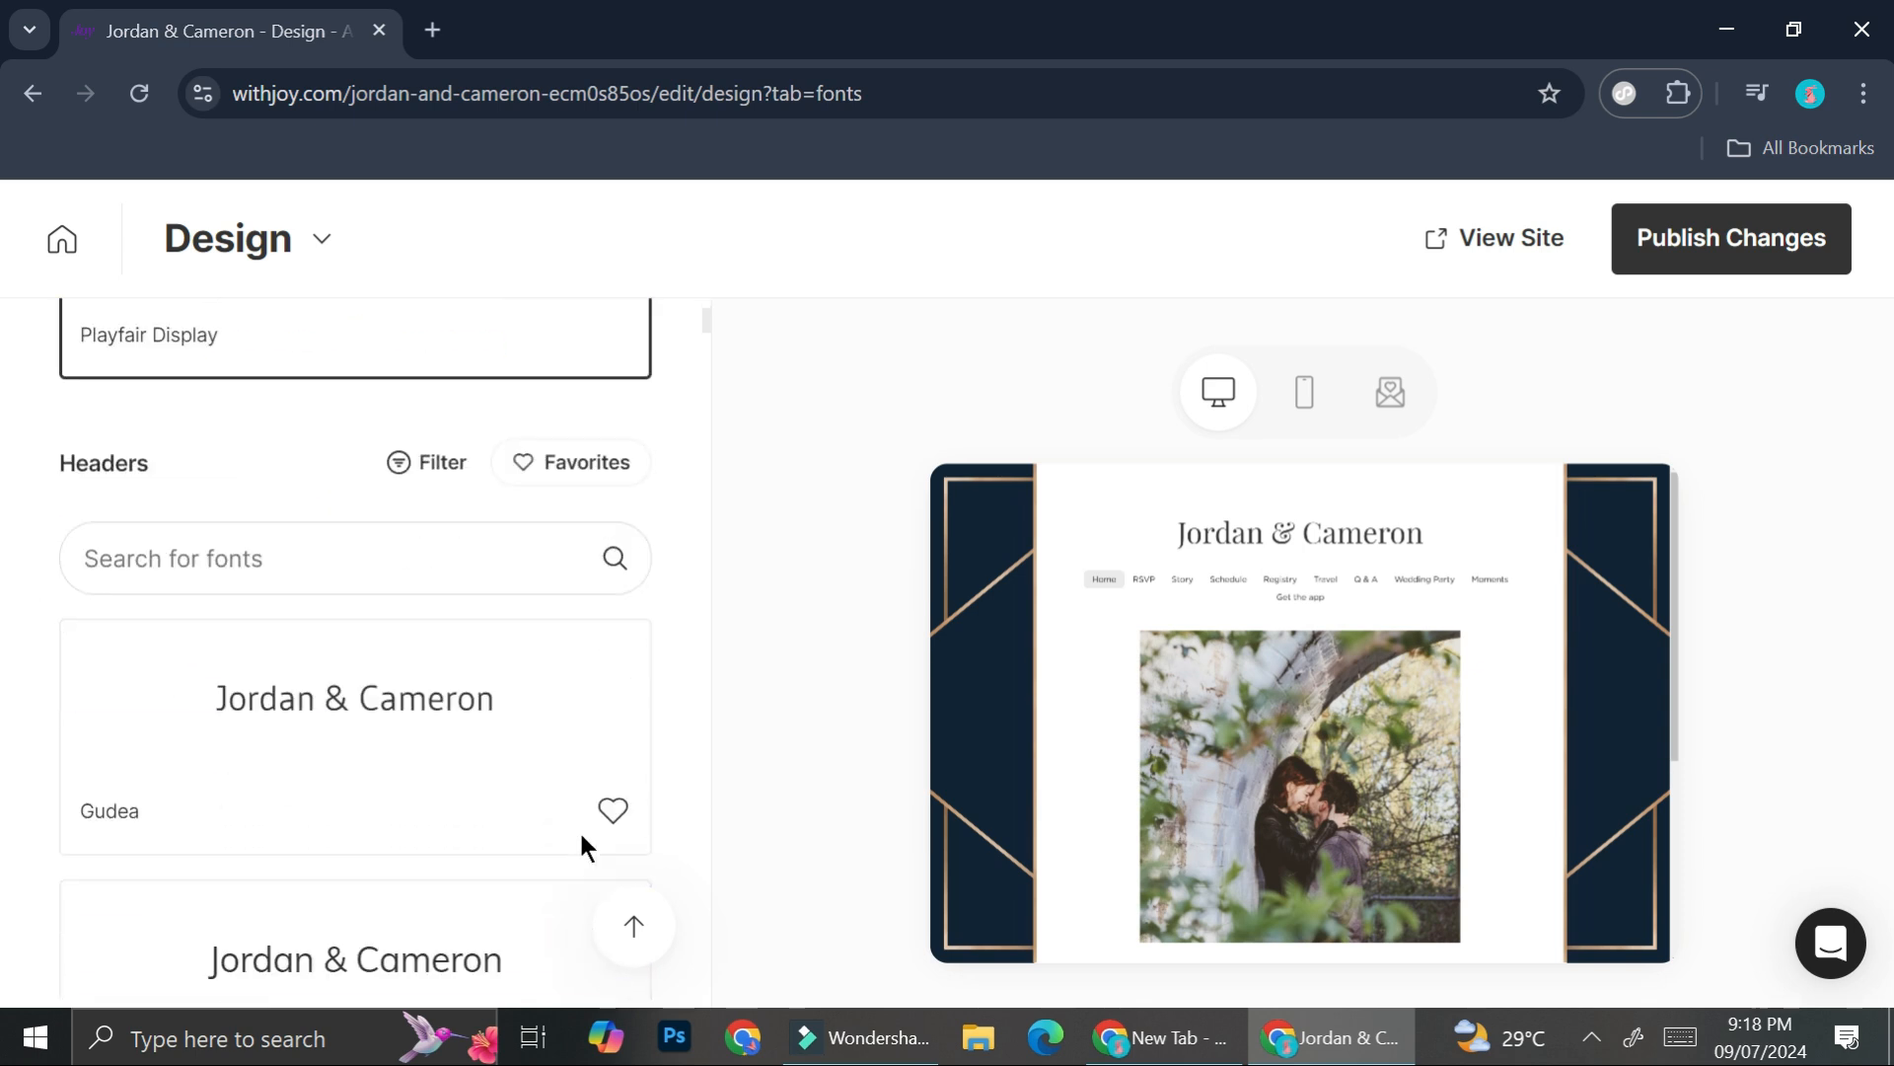
scroll(355, 544, "down", 10)
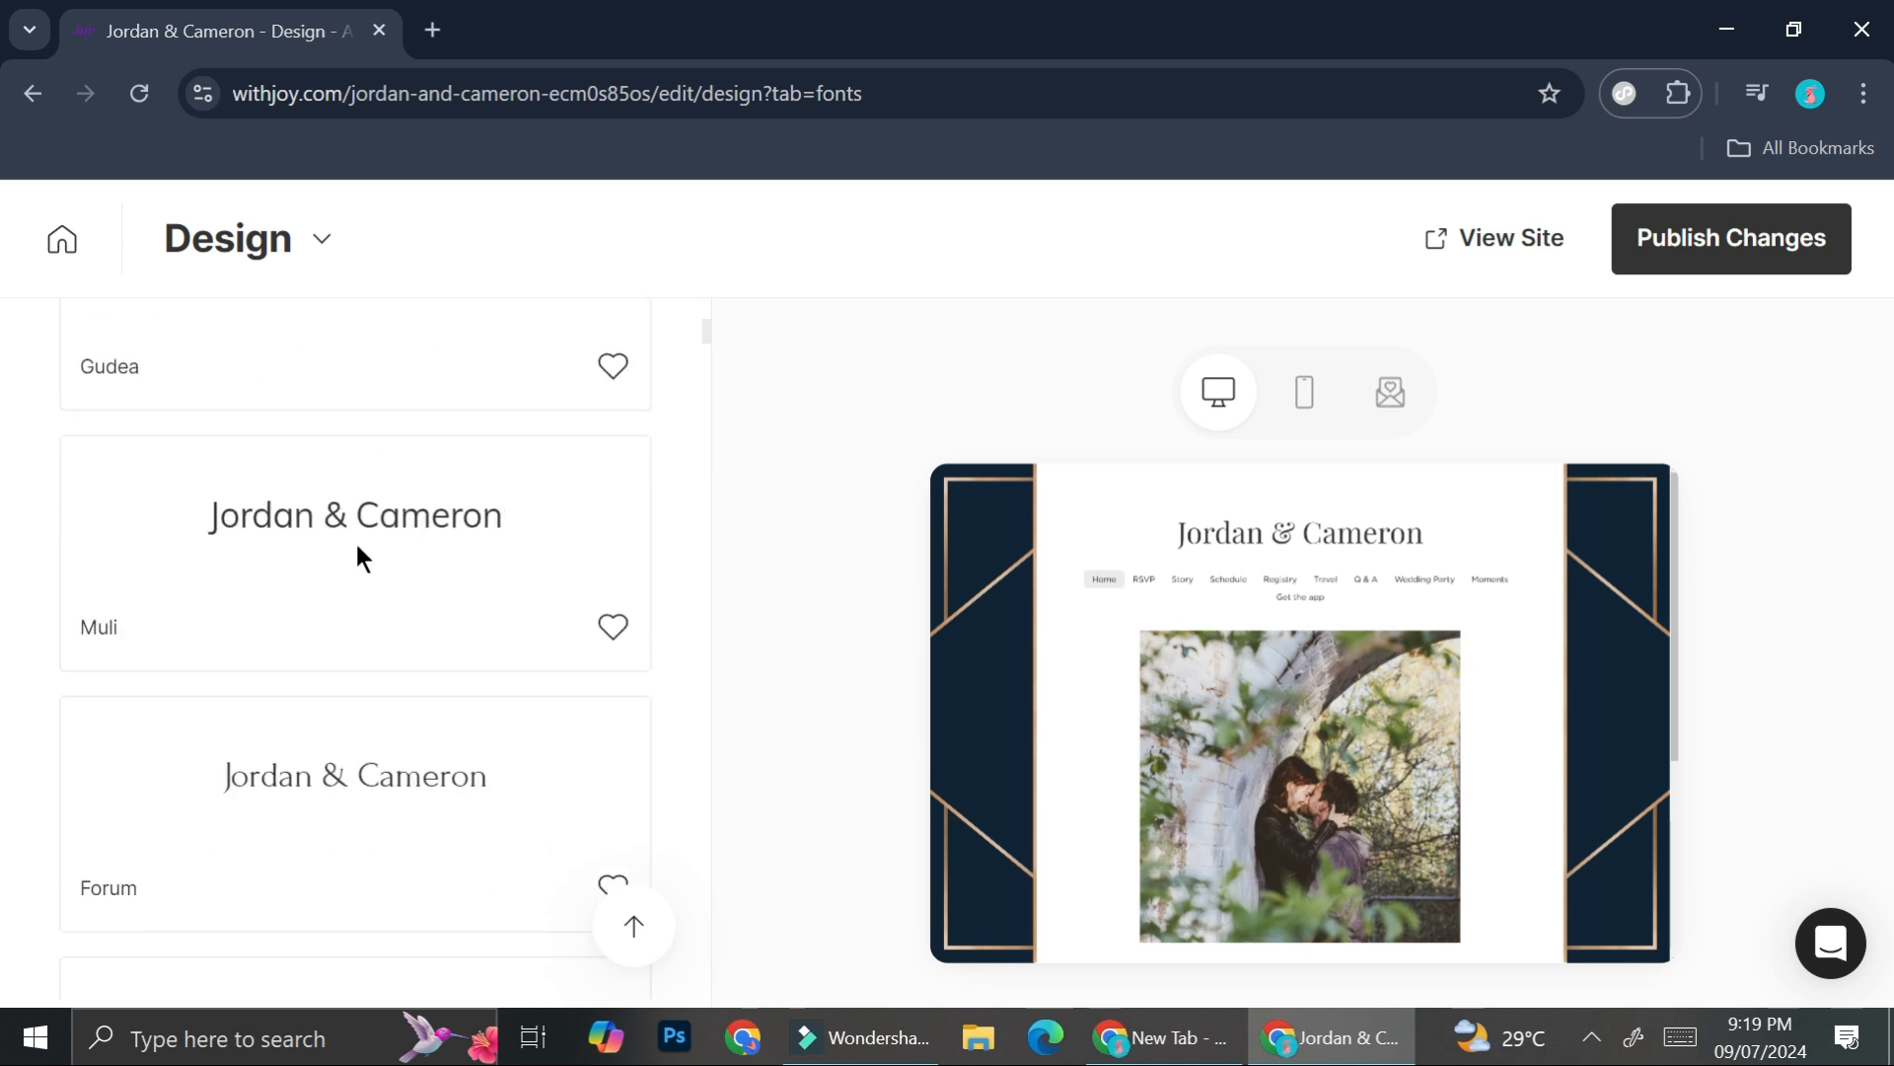
scroll(375, 538, "up", 2)
left_click(385, 532)
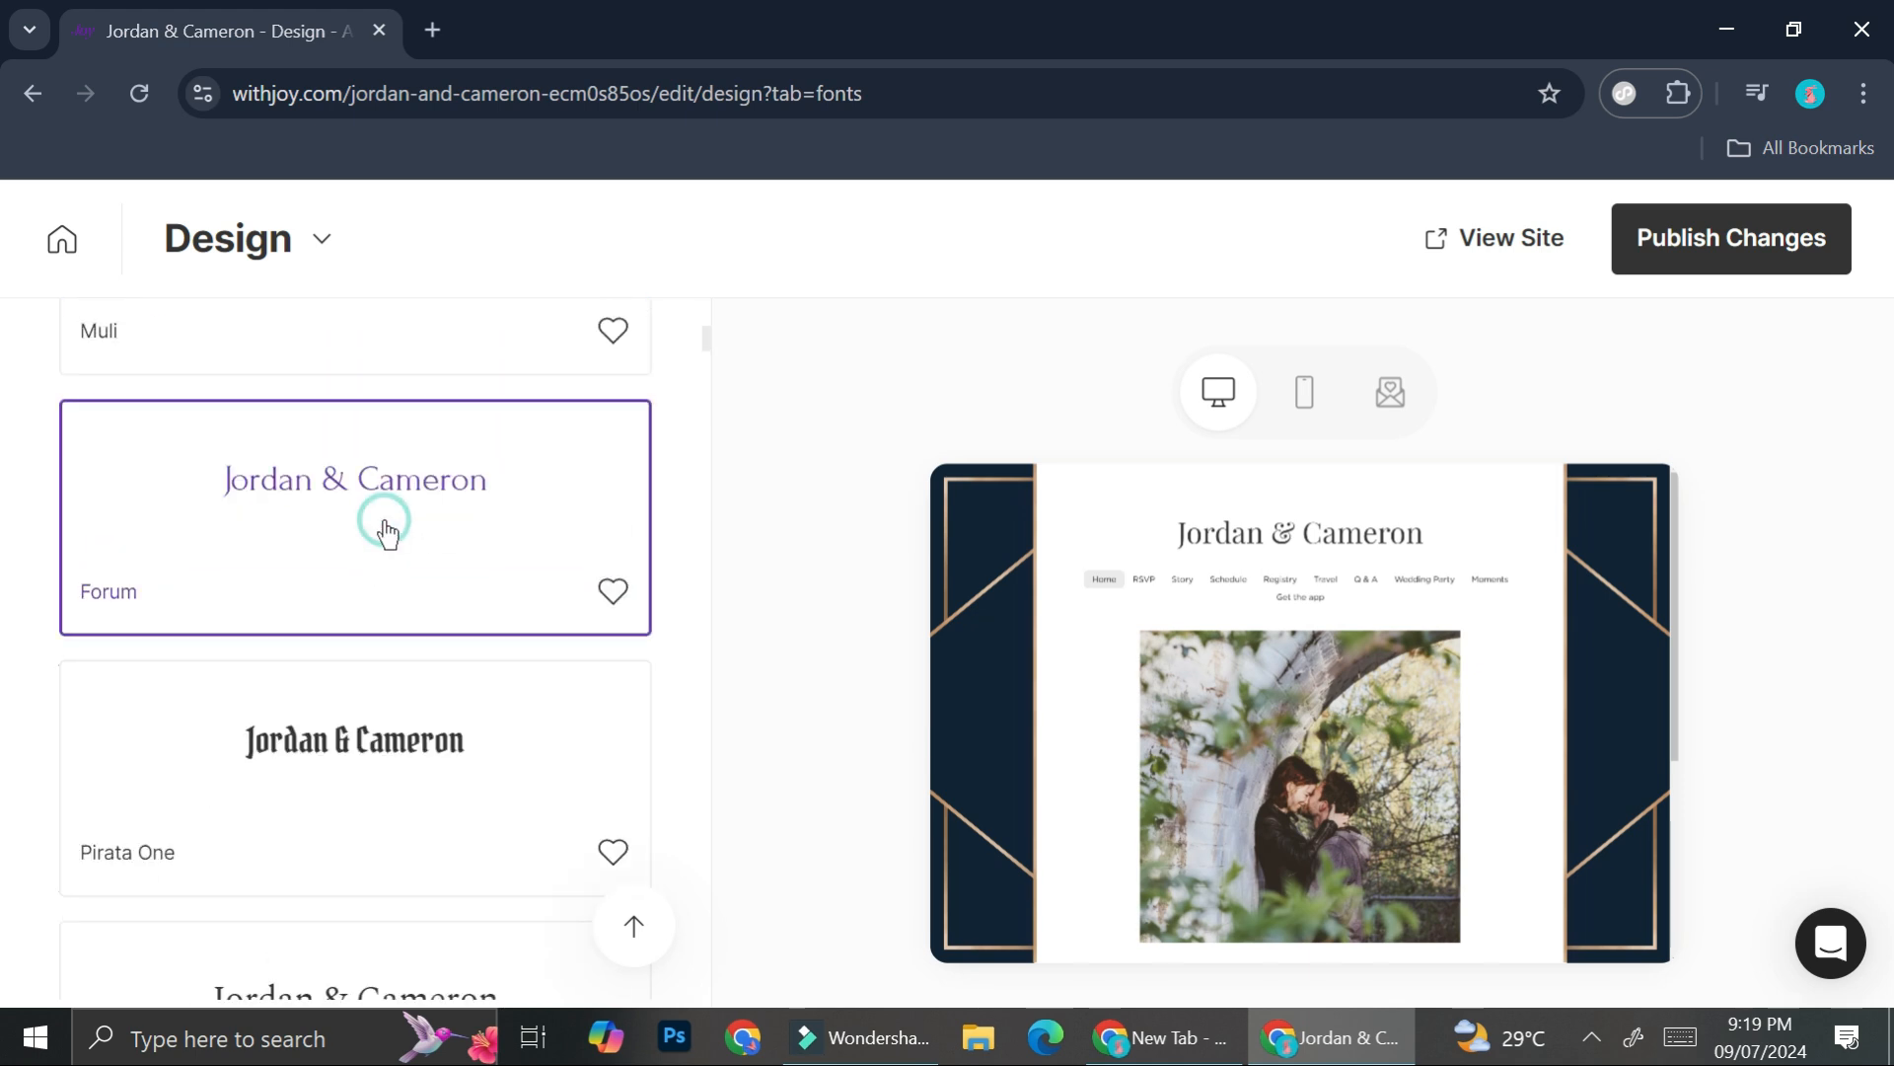
scroll(405, 612, "down", 2)
scroll(399, 711, "down", 2)
left_click(411, 665)
left_click(375, 837)
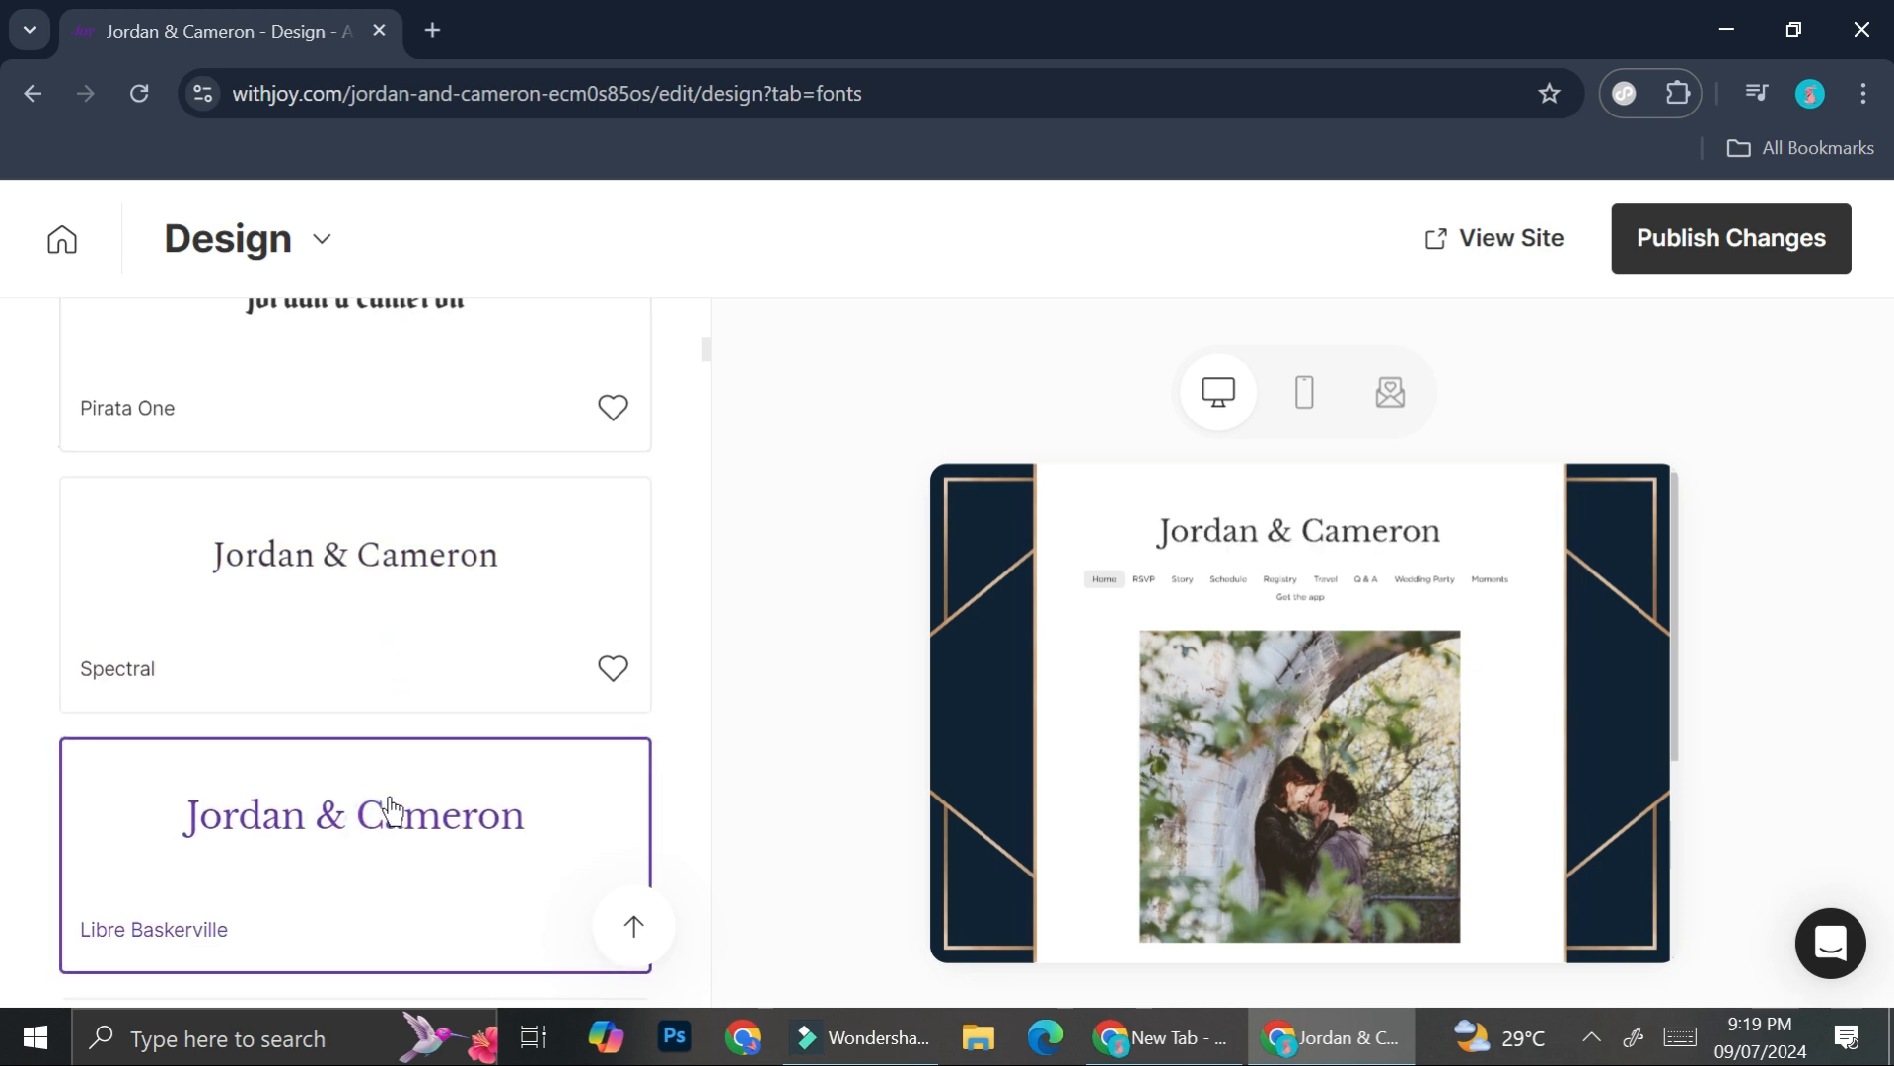
- Set the header font to Josefin Slab
scroll(452, 709, "down", 5)
scroll(454, 713, "down", 4)
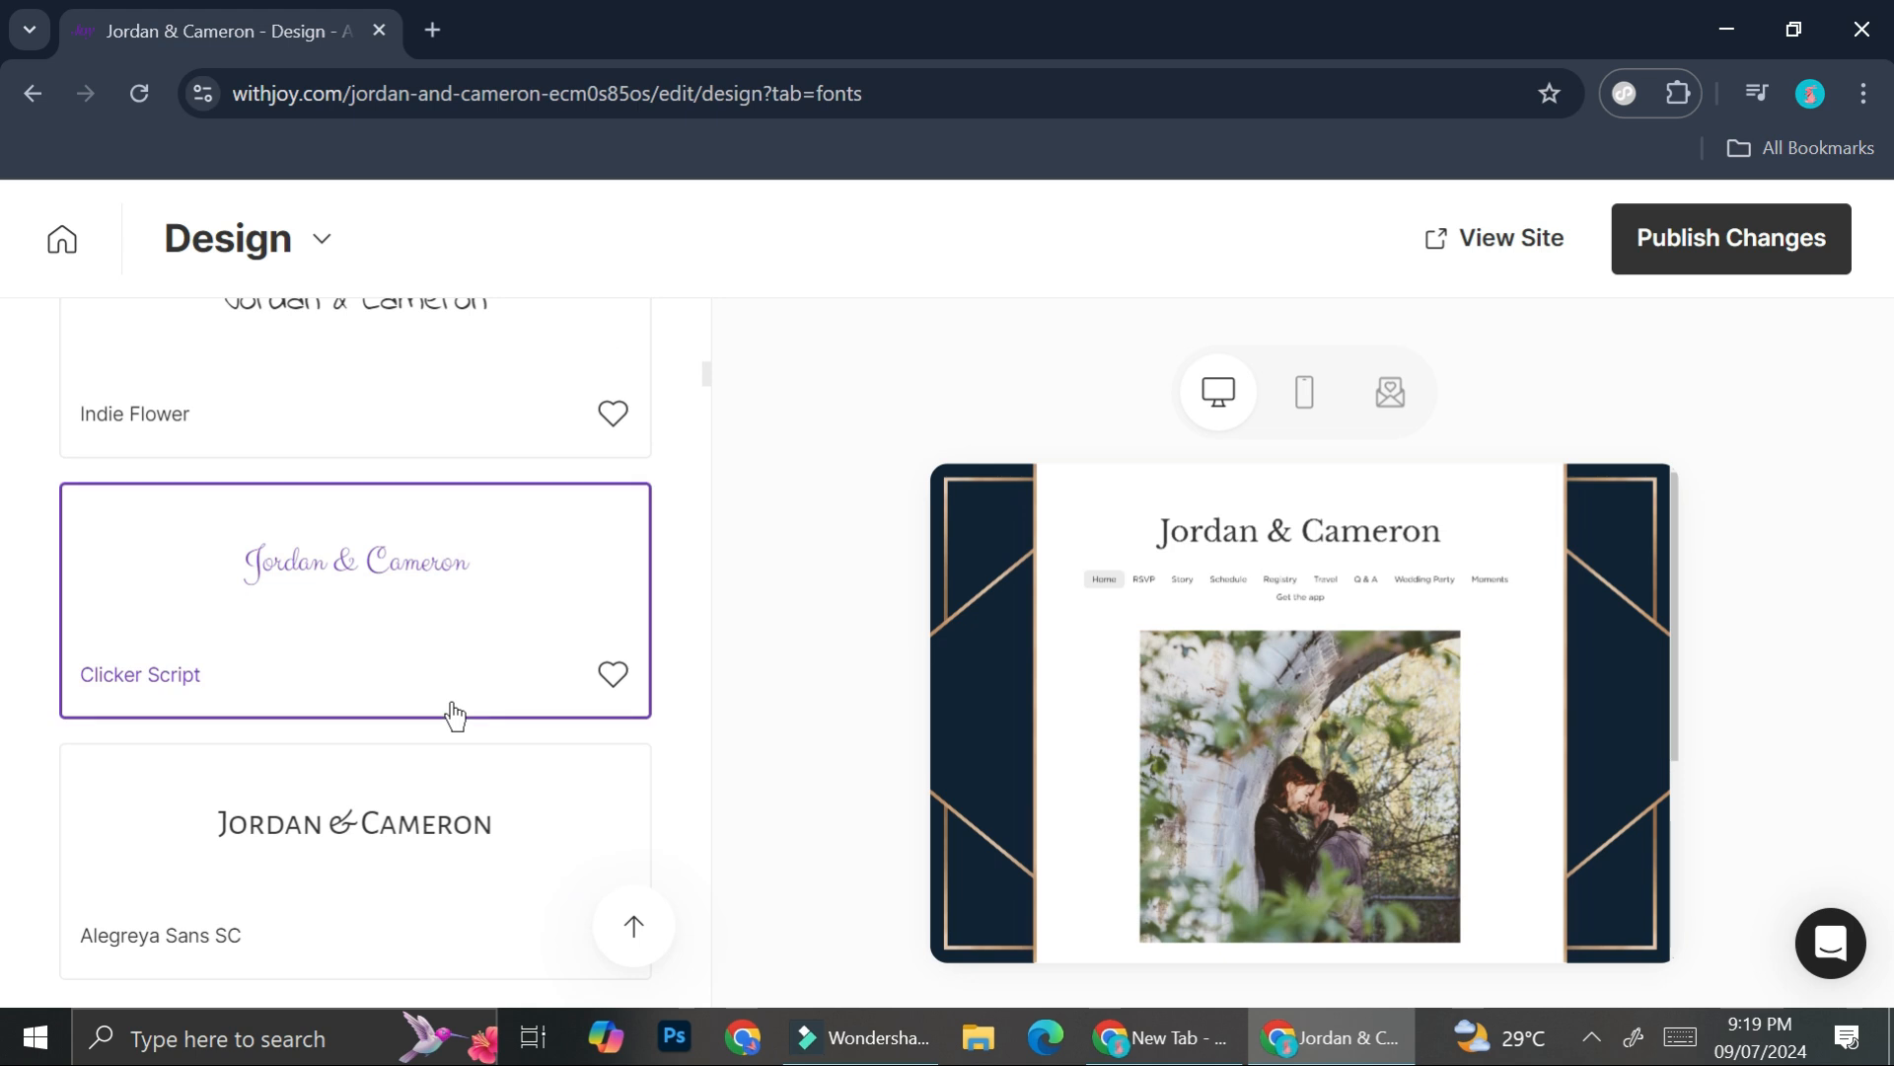
scroll(454, 712, "down", 9)
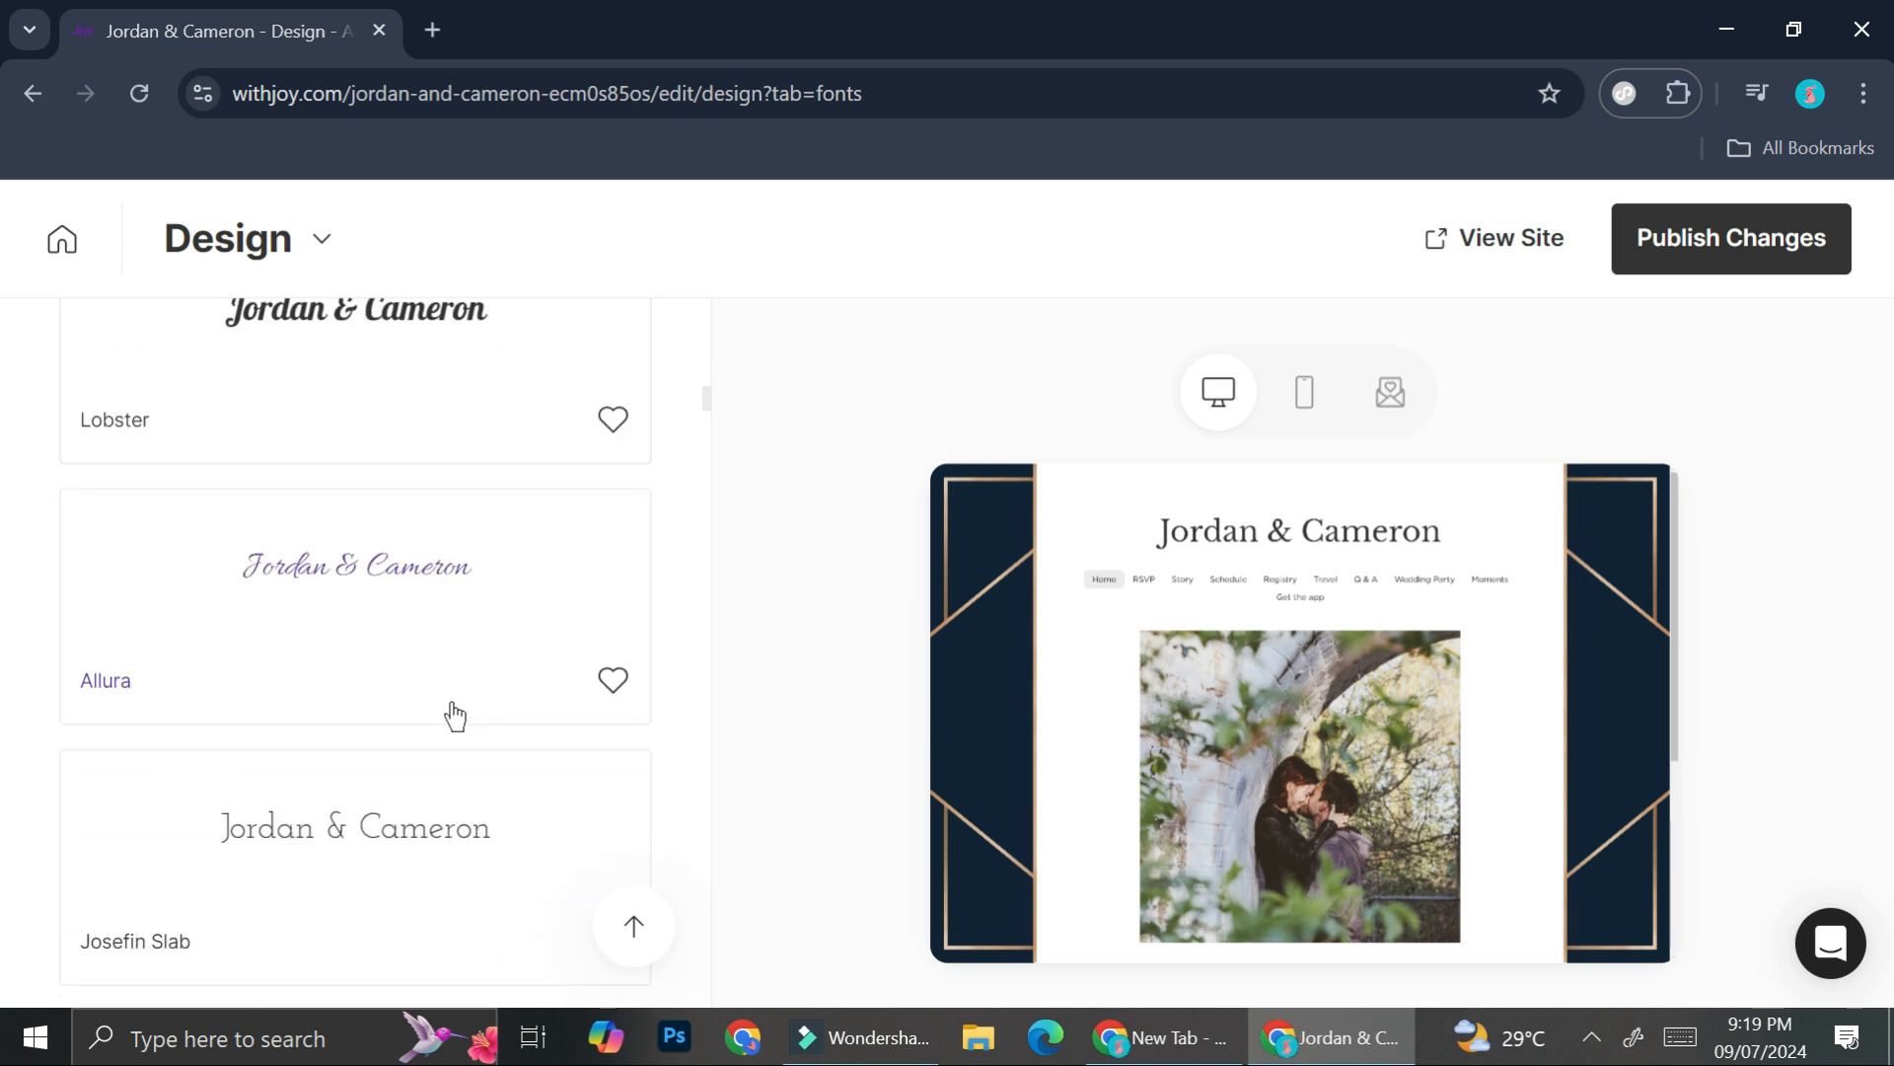
scroll(452, 705, "up", 6)
scroll(450, 696, "down", 6)
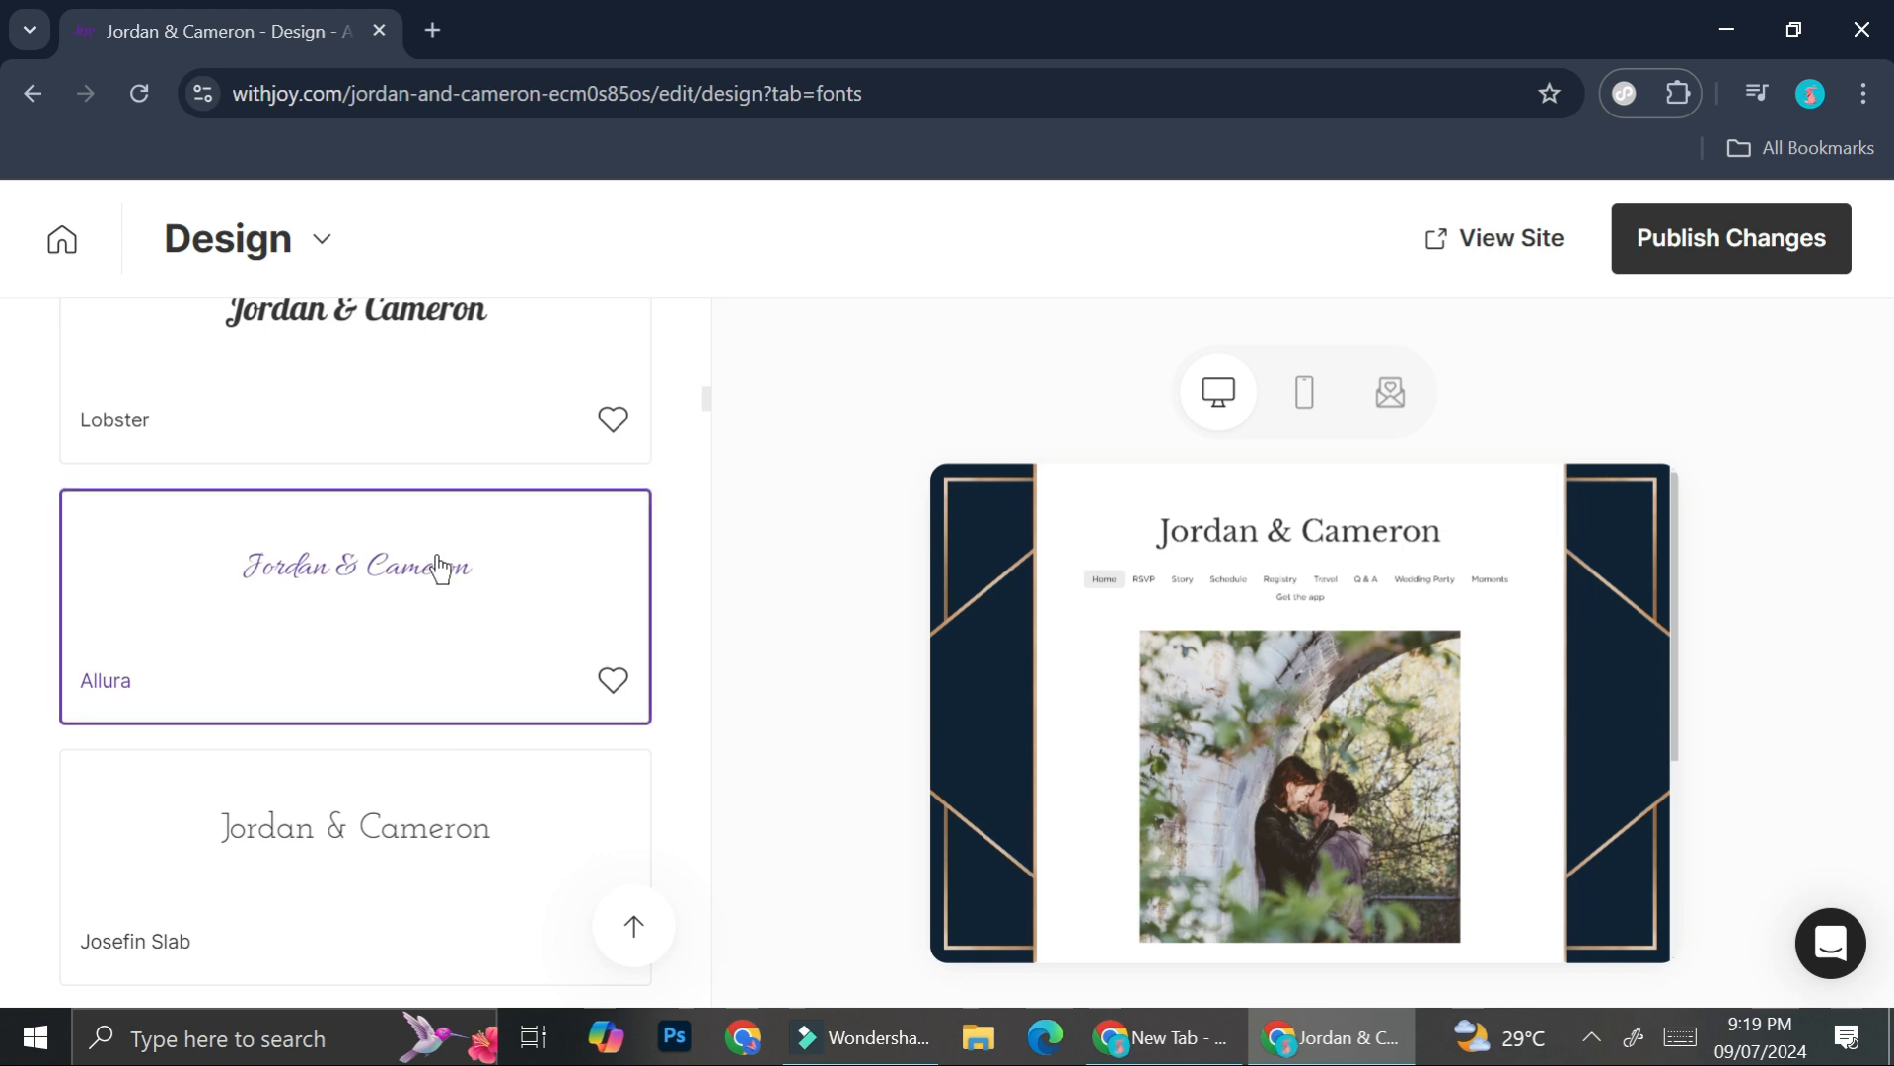
left_click(415, 825)
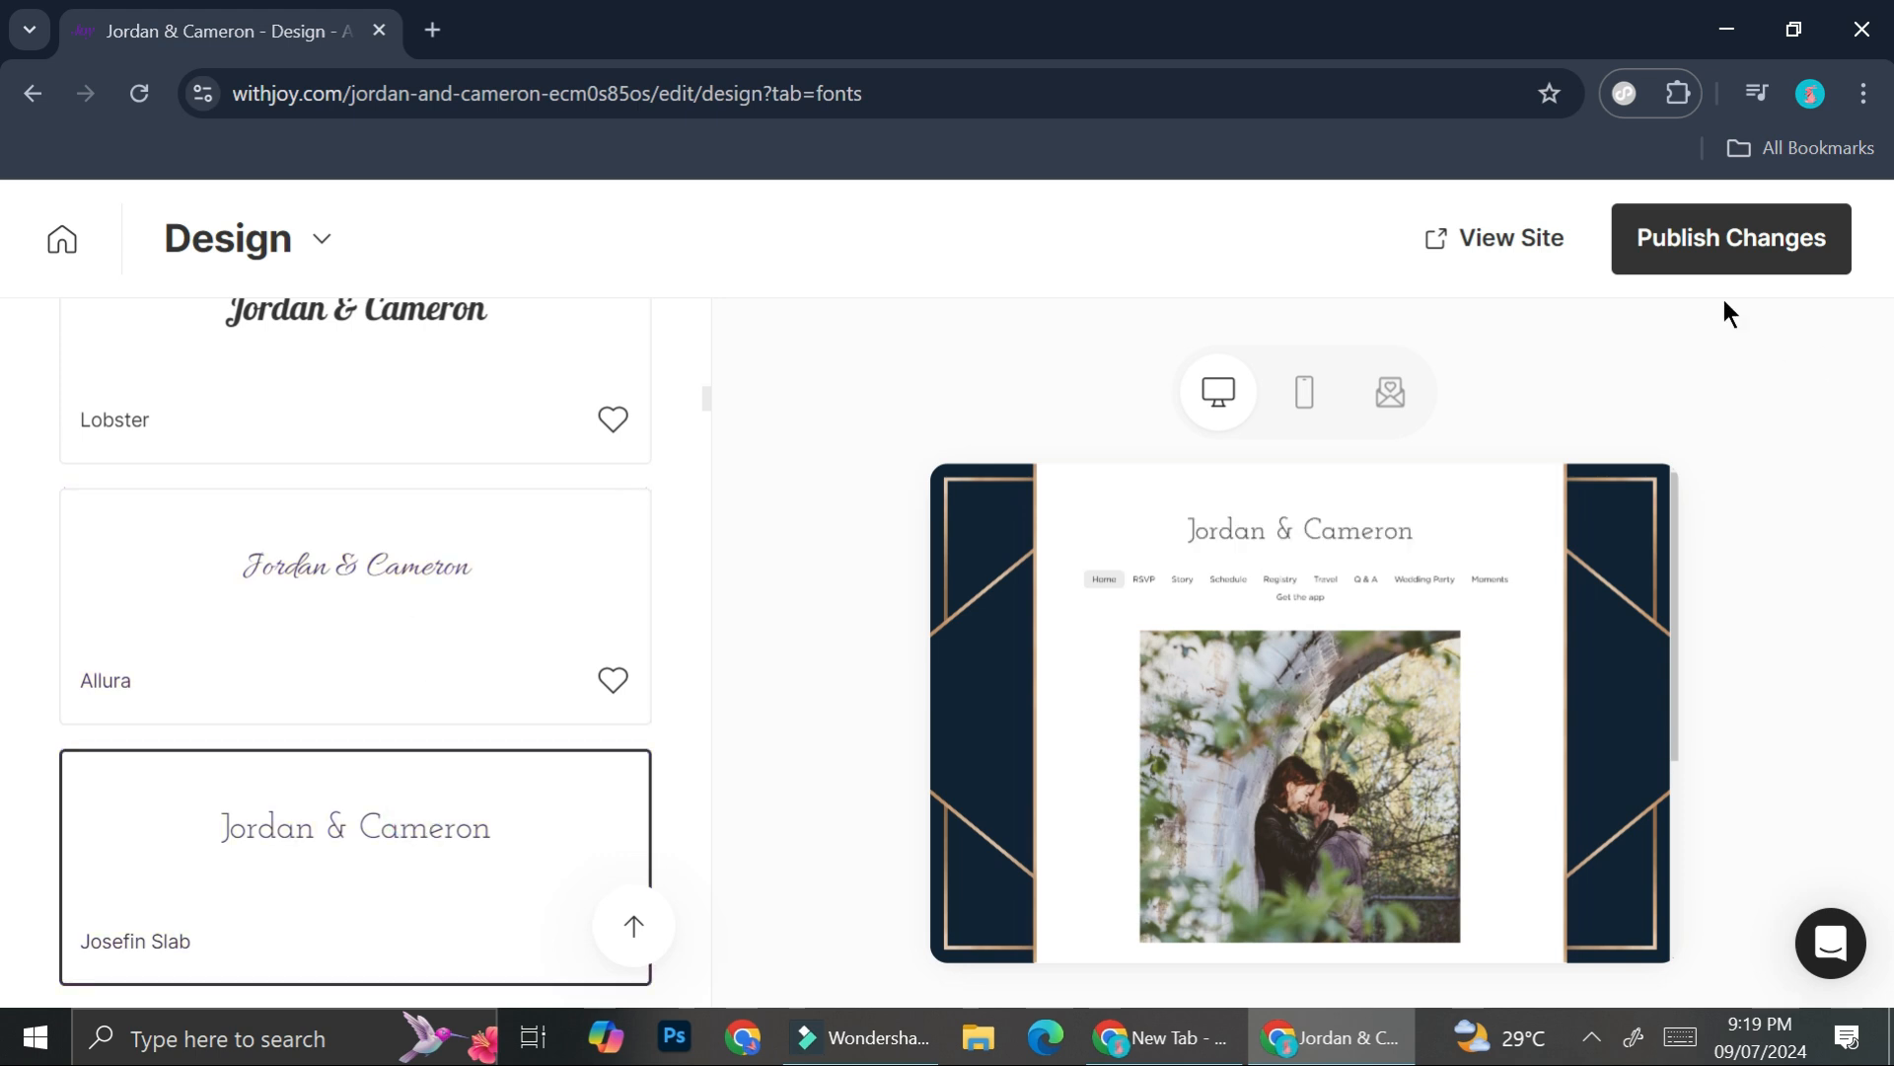
- Publish the design changes, then return to the dashboard's Guest List & RSVP section
left_click(1733, 238)
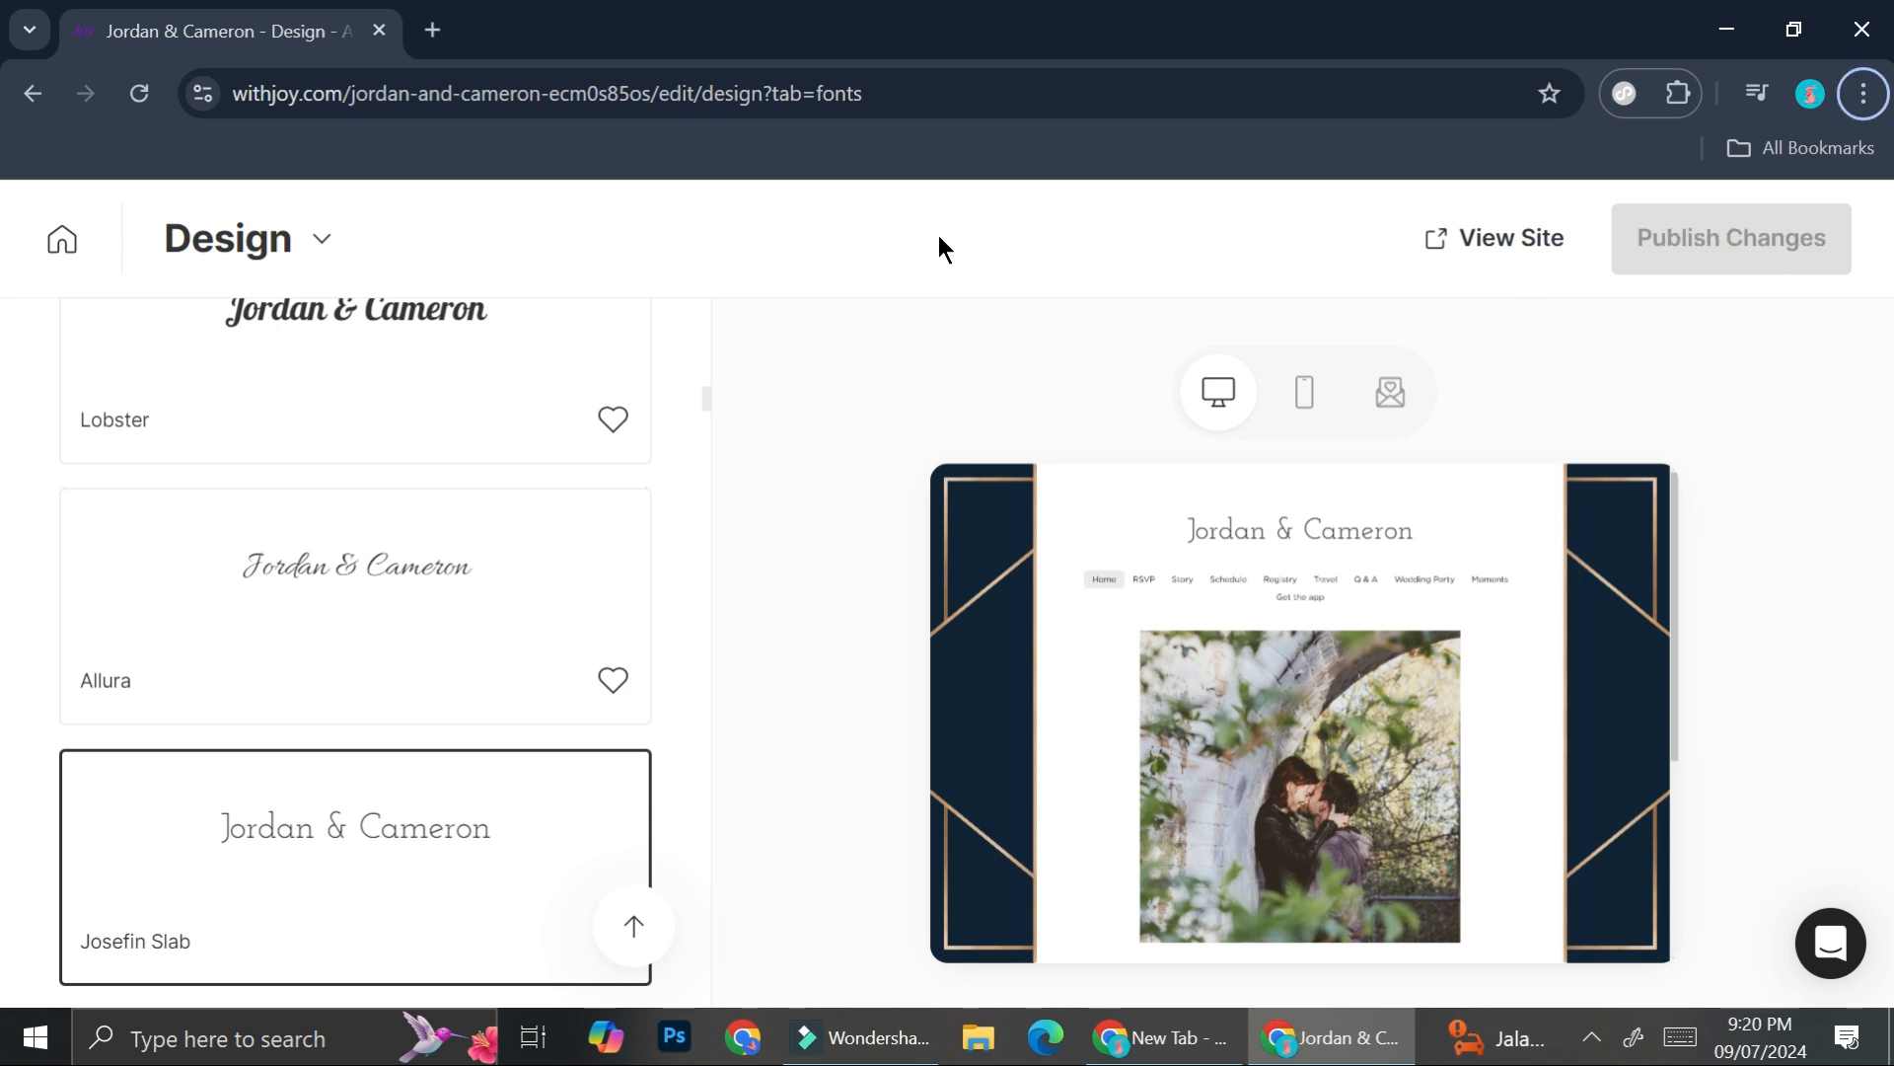
left_click(61, 239)
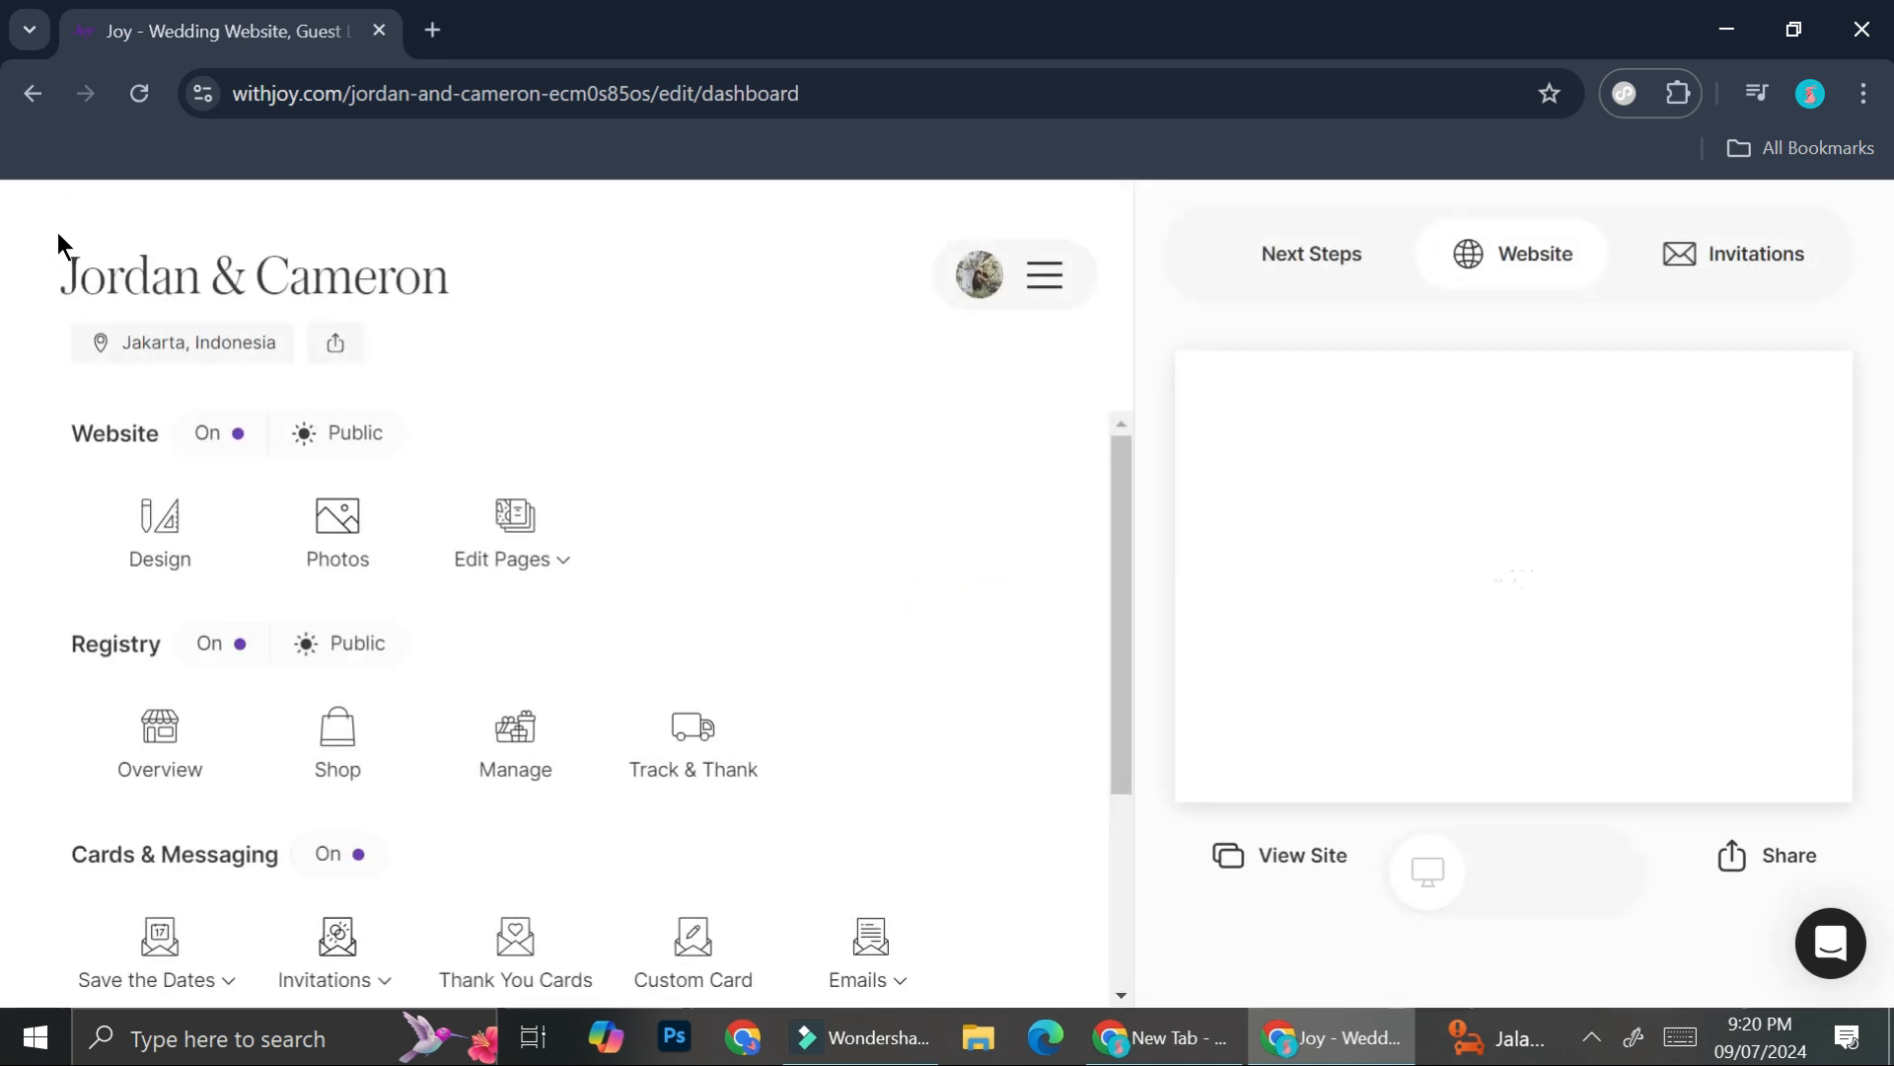
scroll(690, 621, "down", 3)
scroll(461, 499, "up", 3)
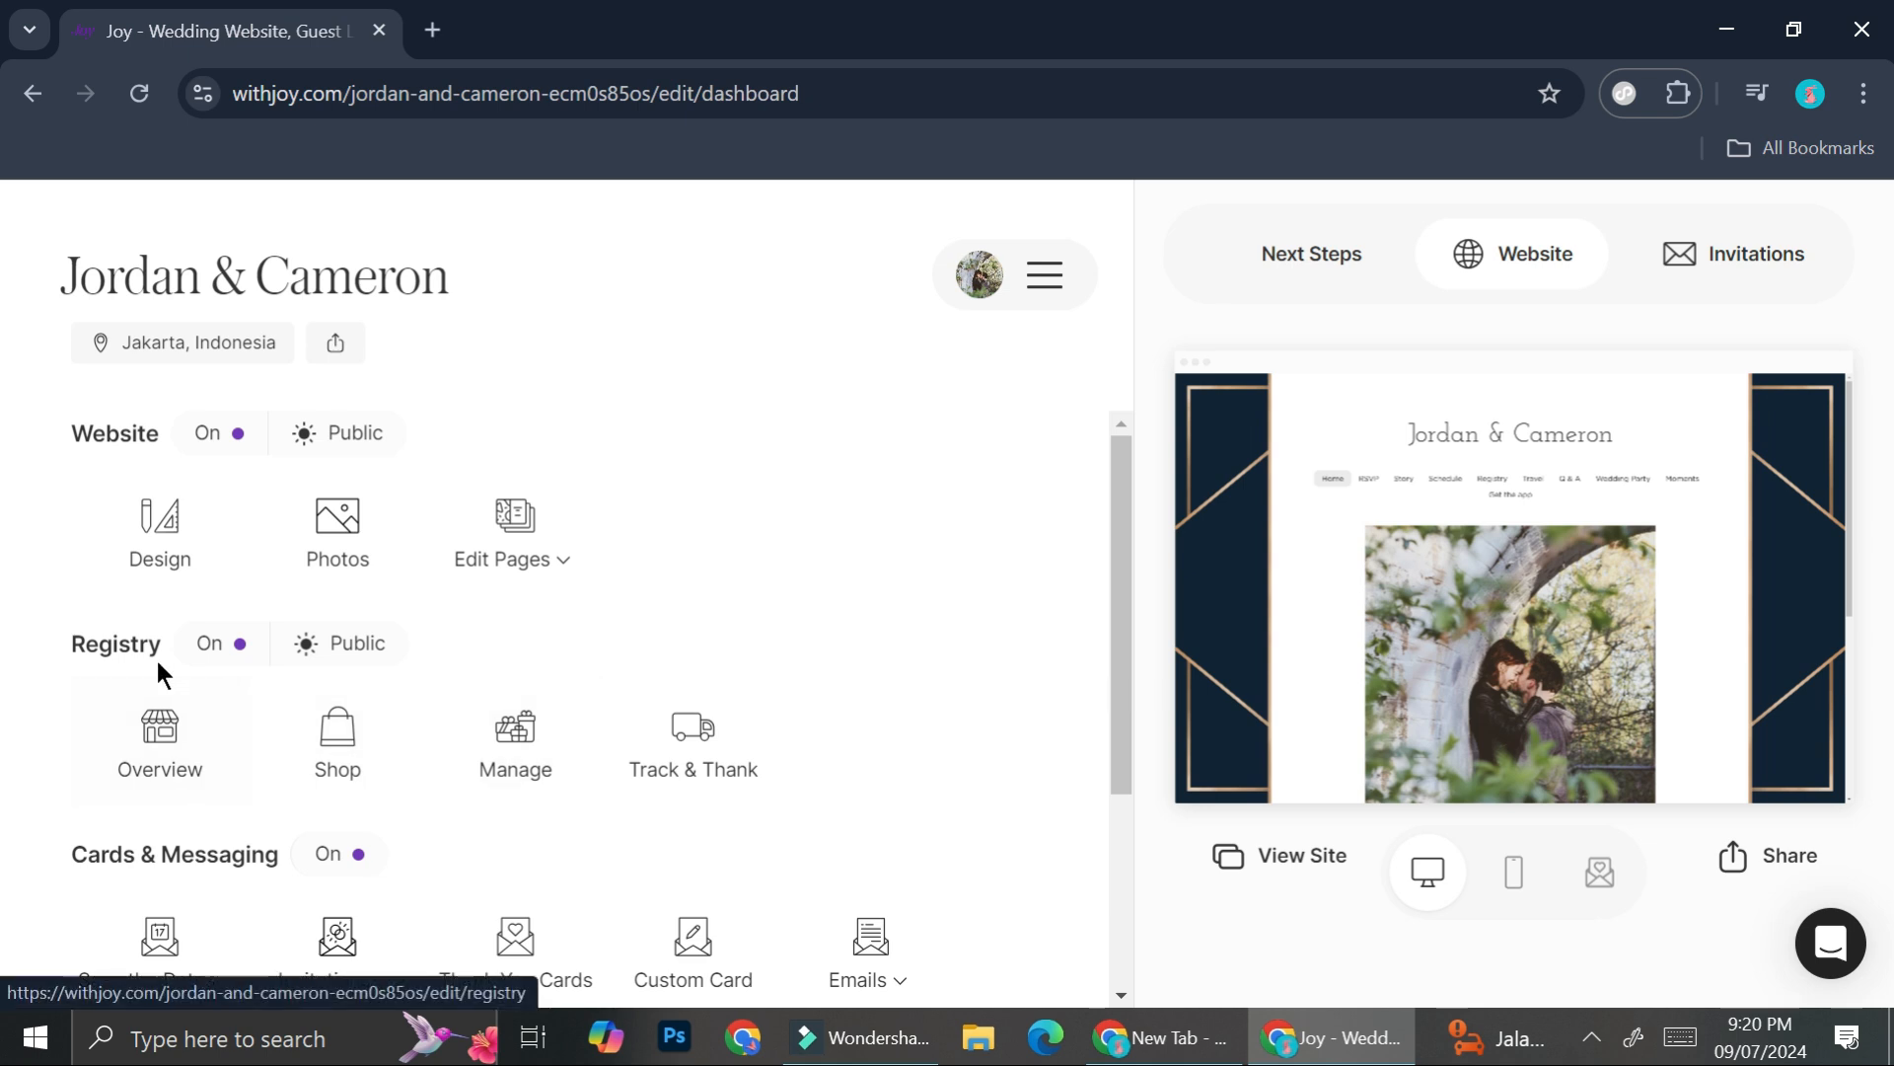
scroll(457, 669, "down", 1)
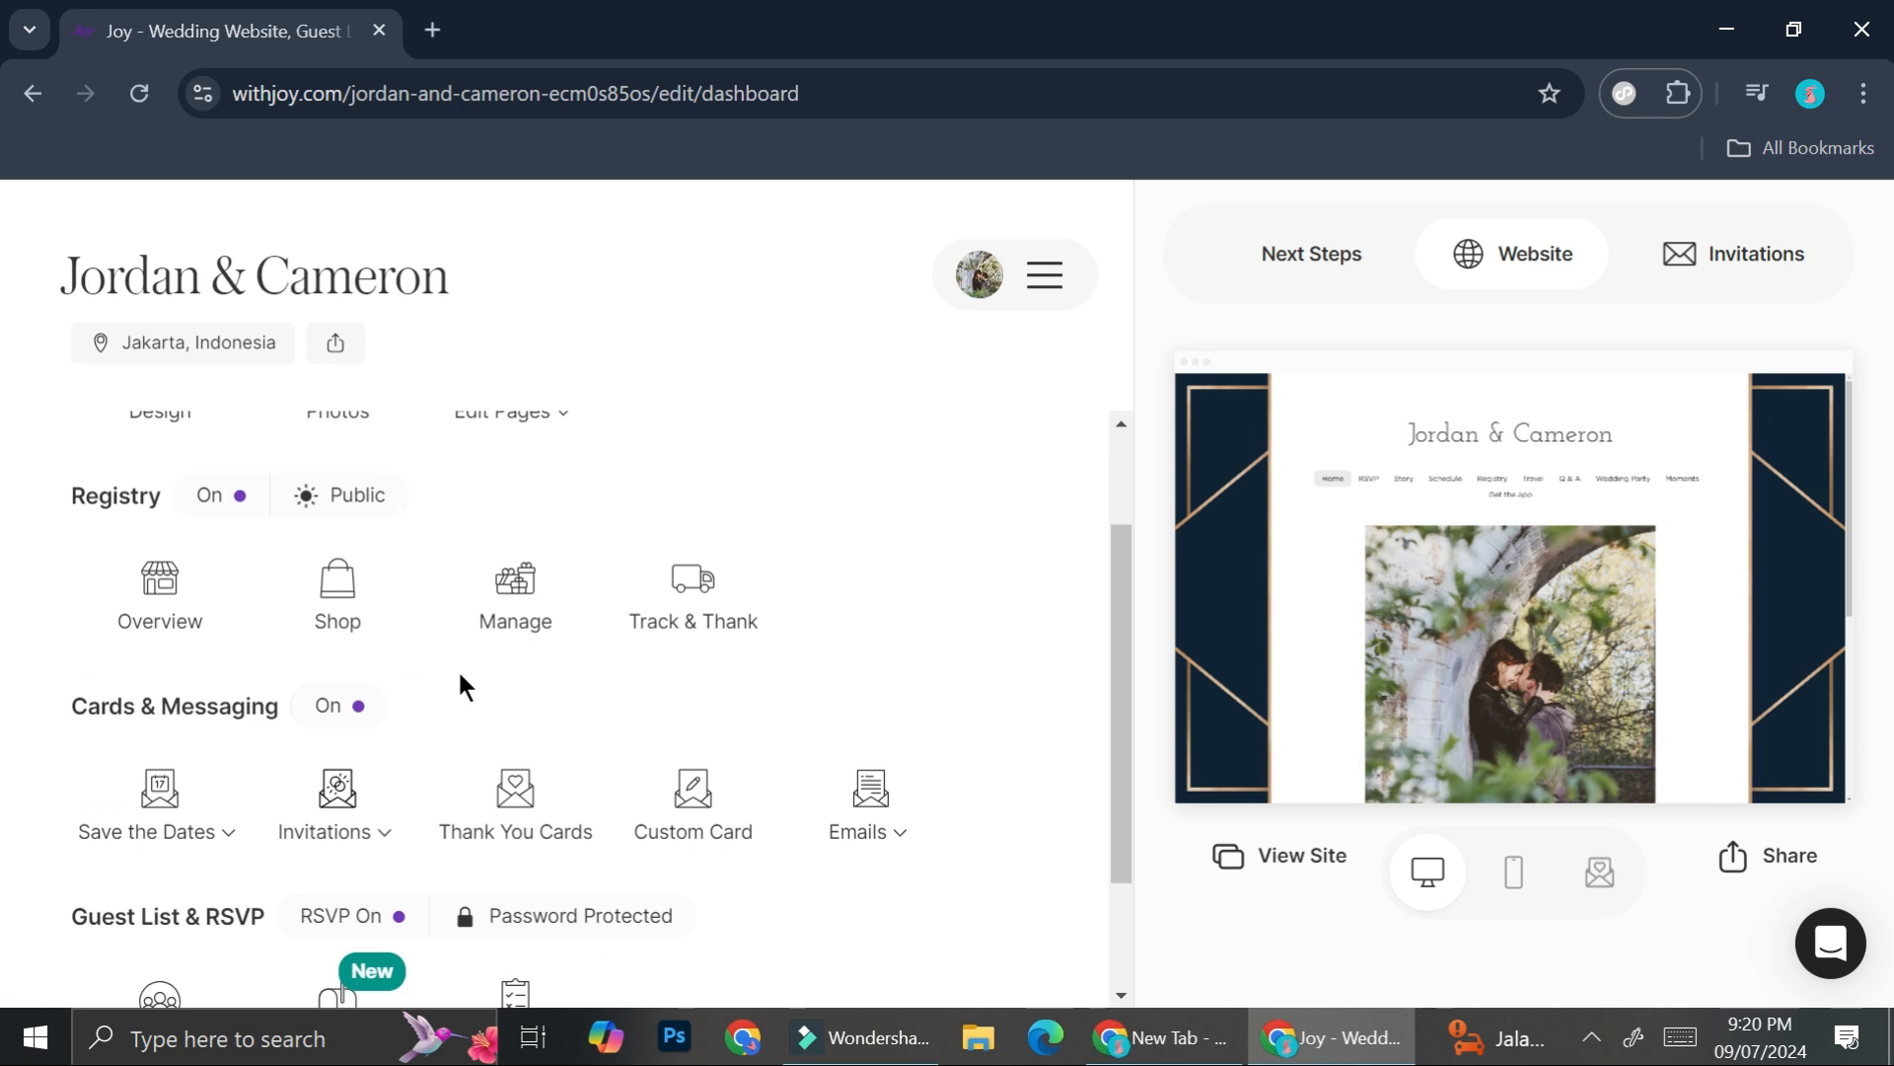
scroll(460, 675, "down", 1)
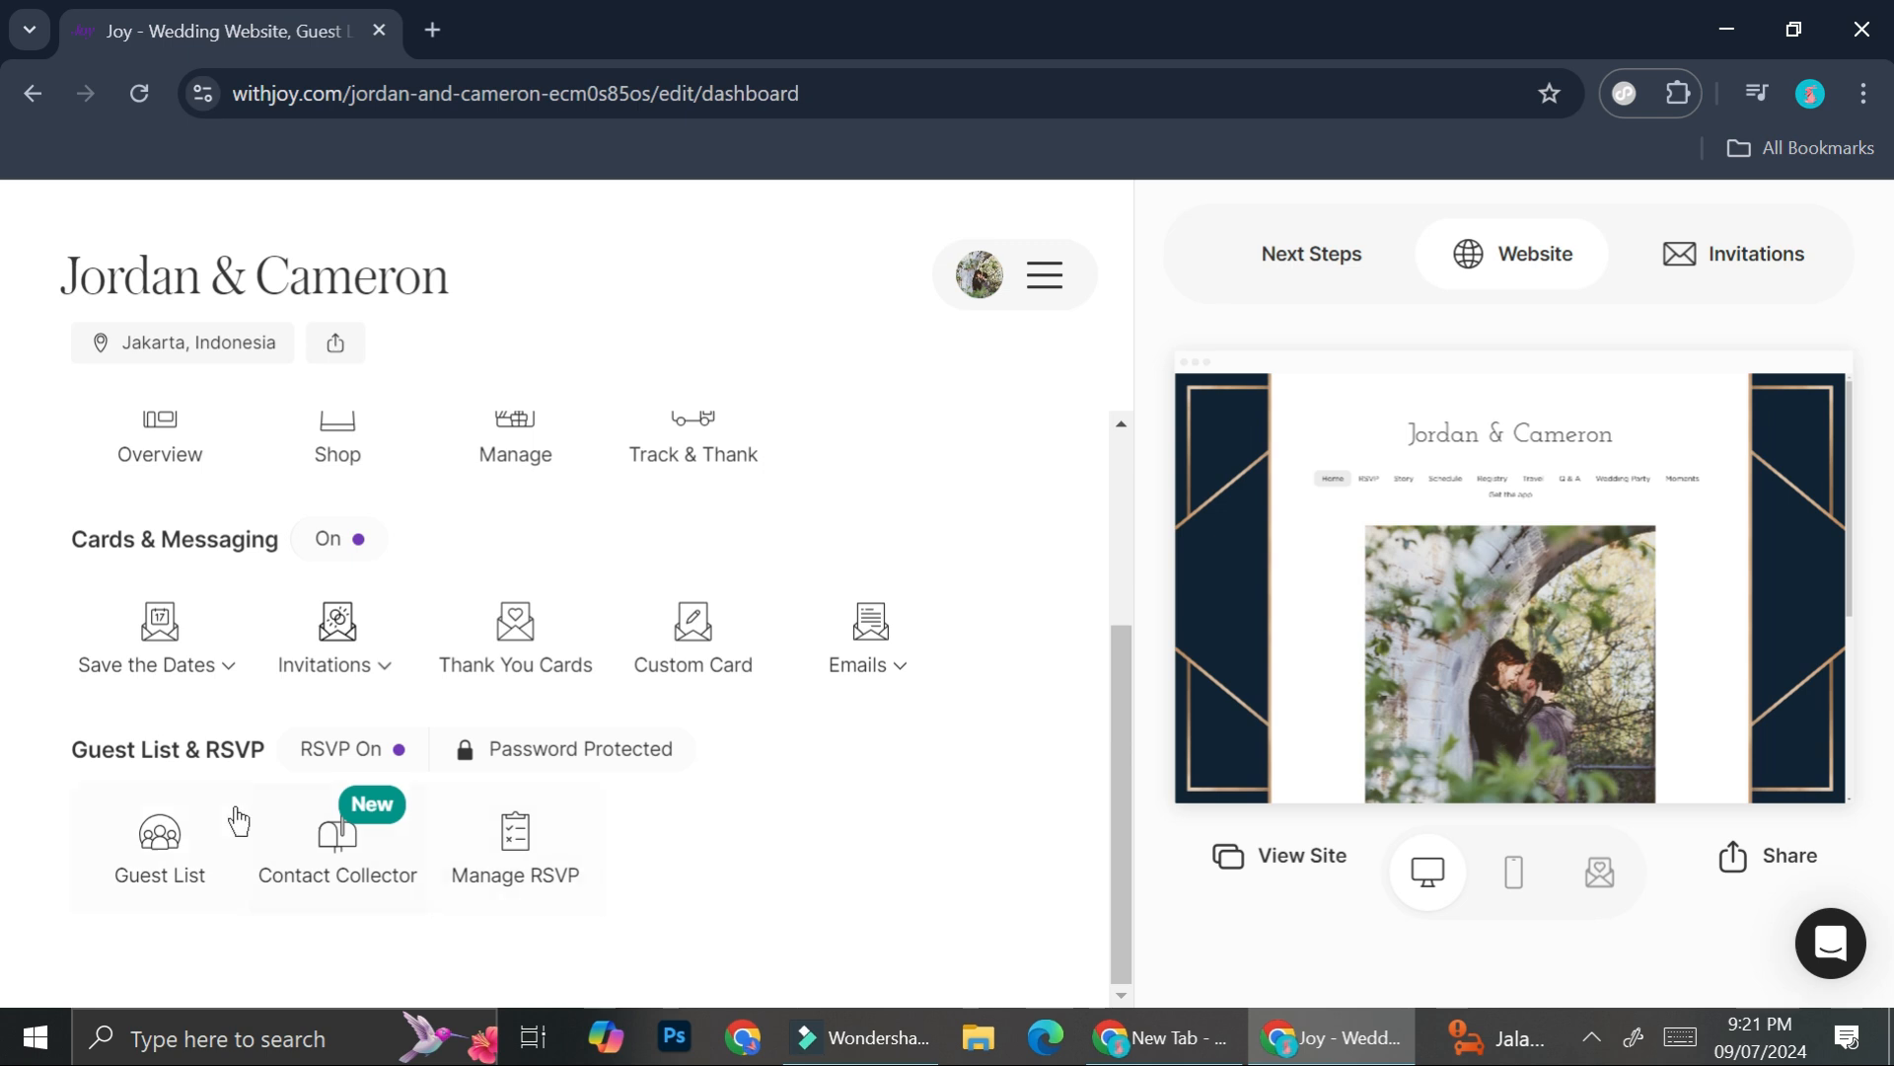
- Open the Guest List and choose Remind me later on the plus-one RSVP notice
left_click(168, 855)
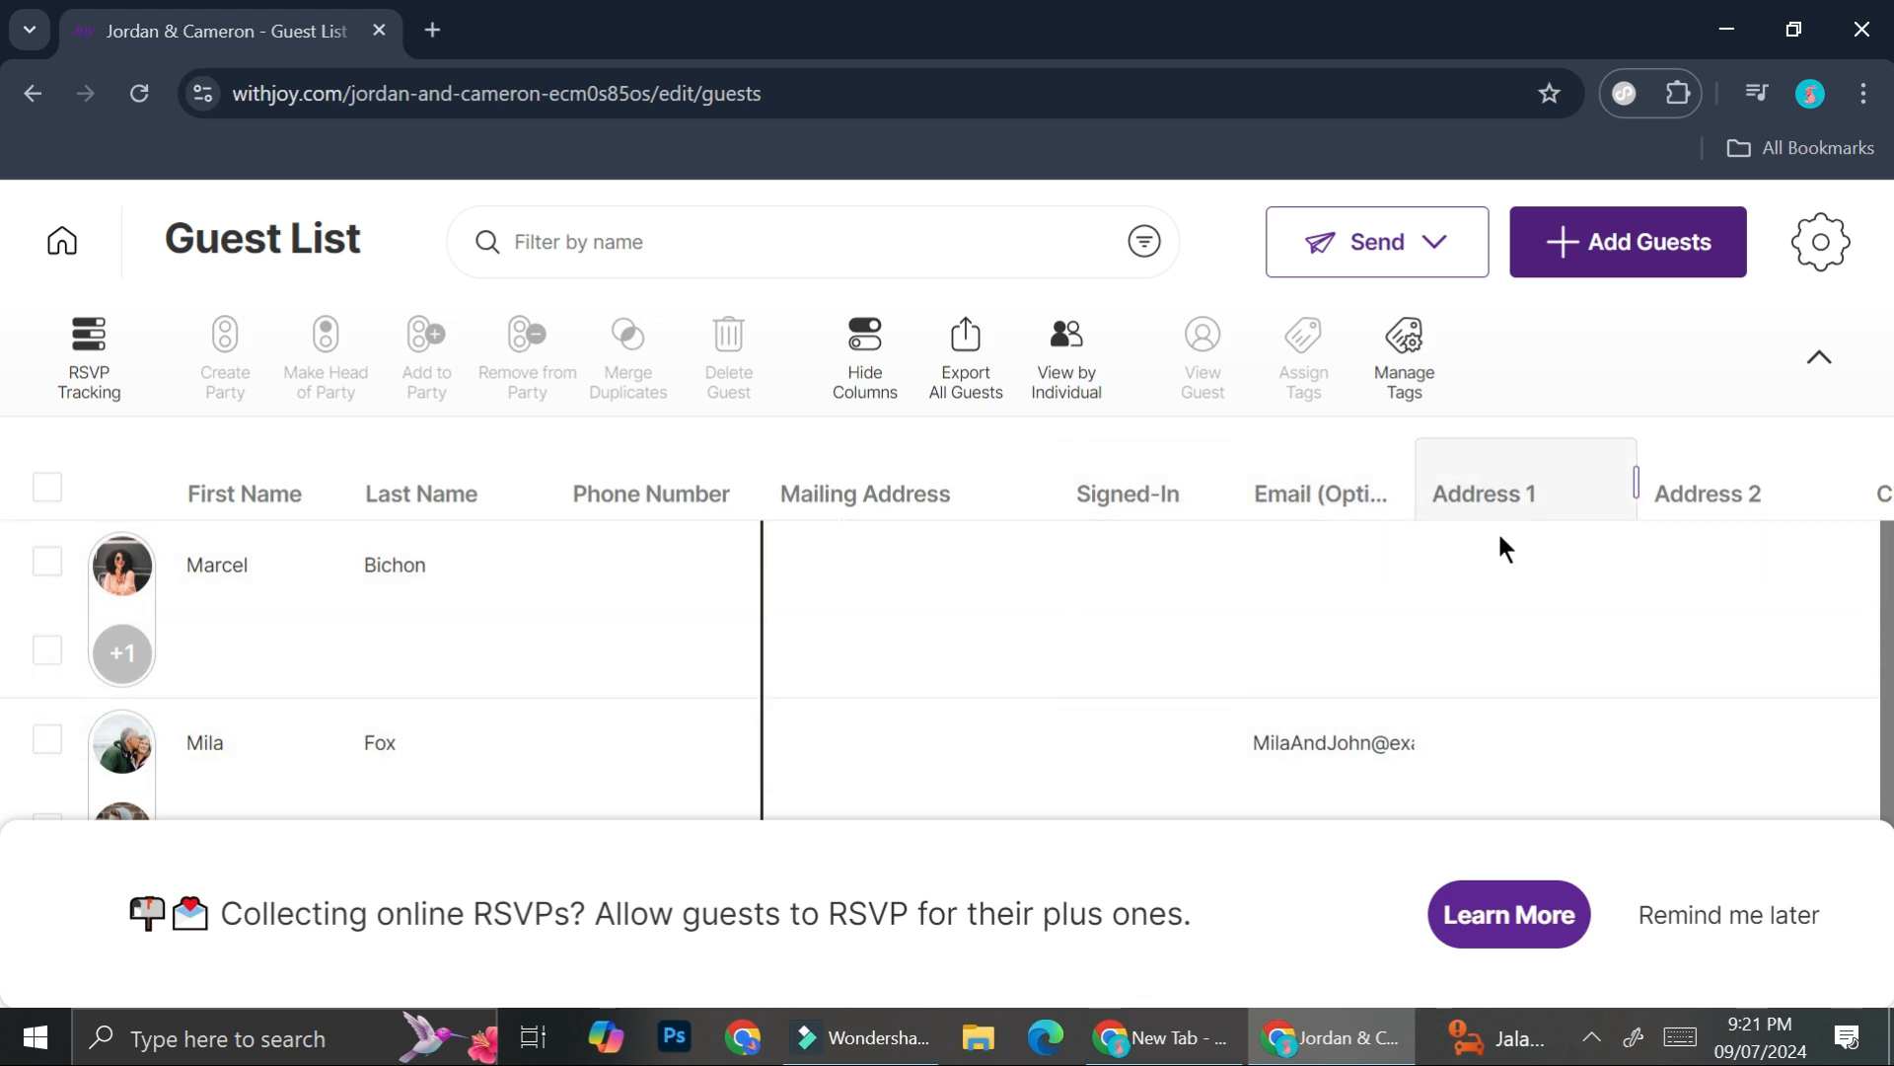
left_click(1668, 915)
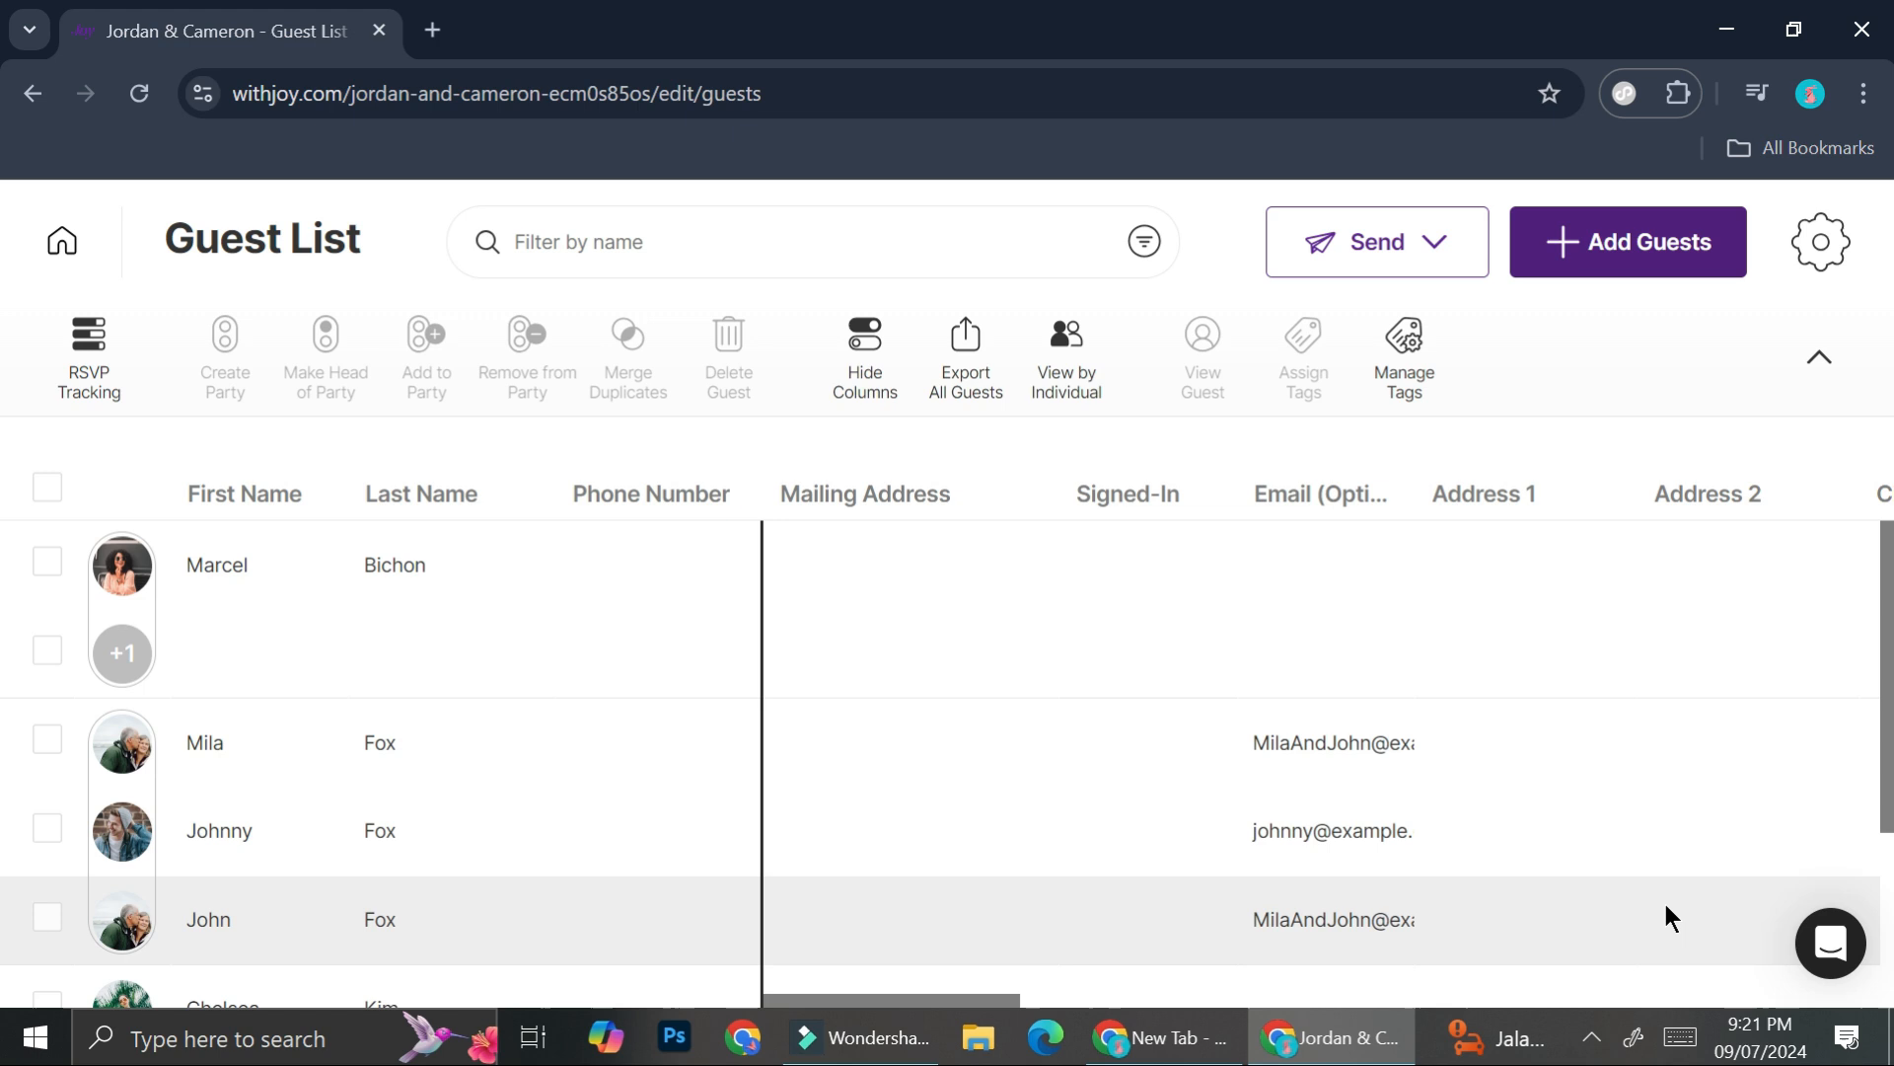
- Add a new individual guest, entering the guest's first and last name
left_click(1665, 255)
scroll(1275, 577, "down", 1)
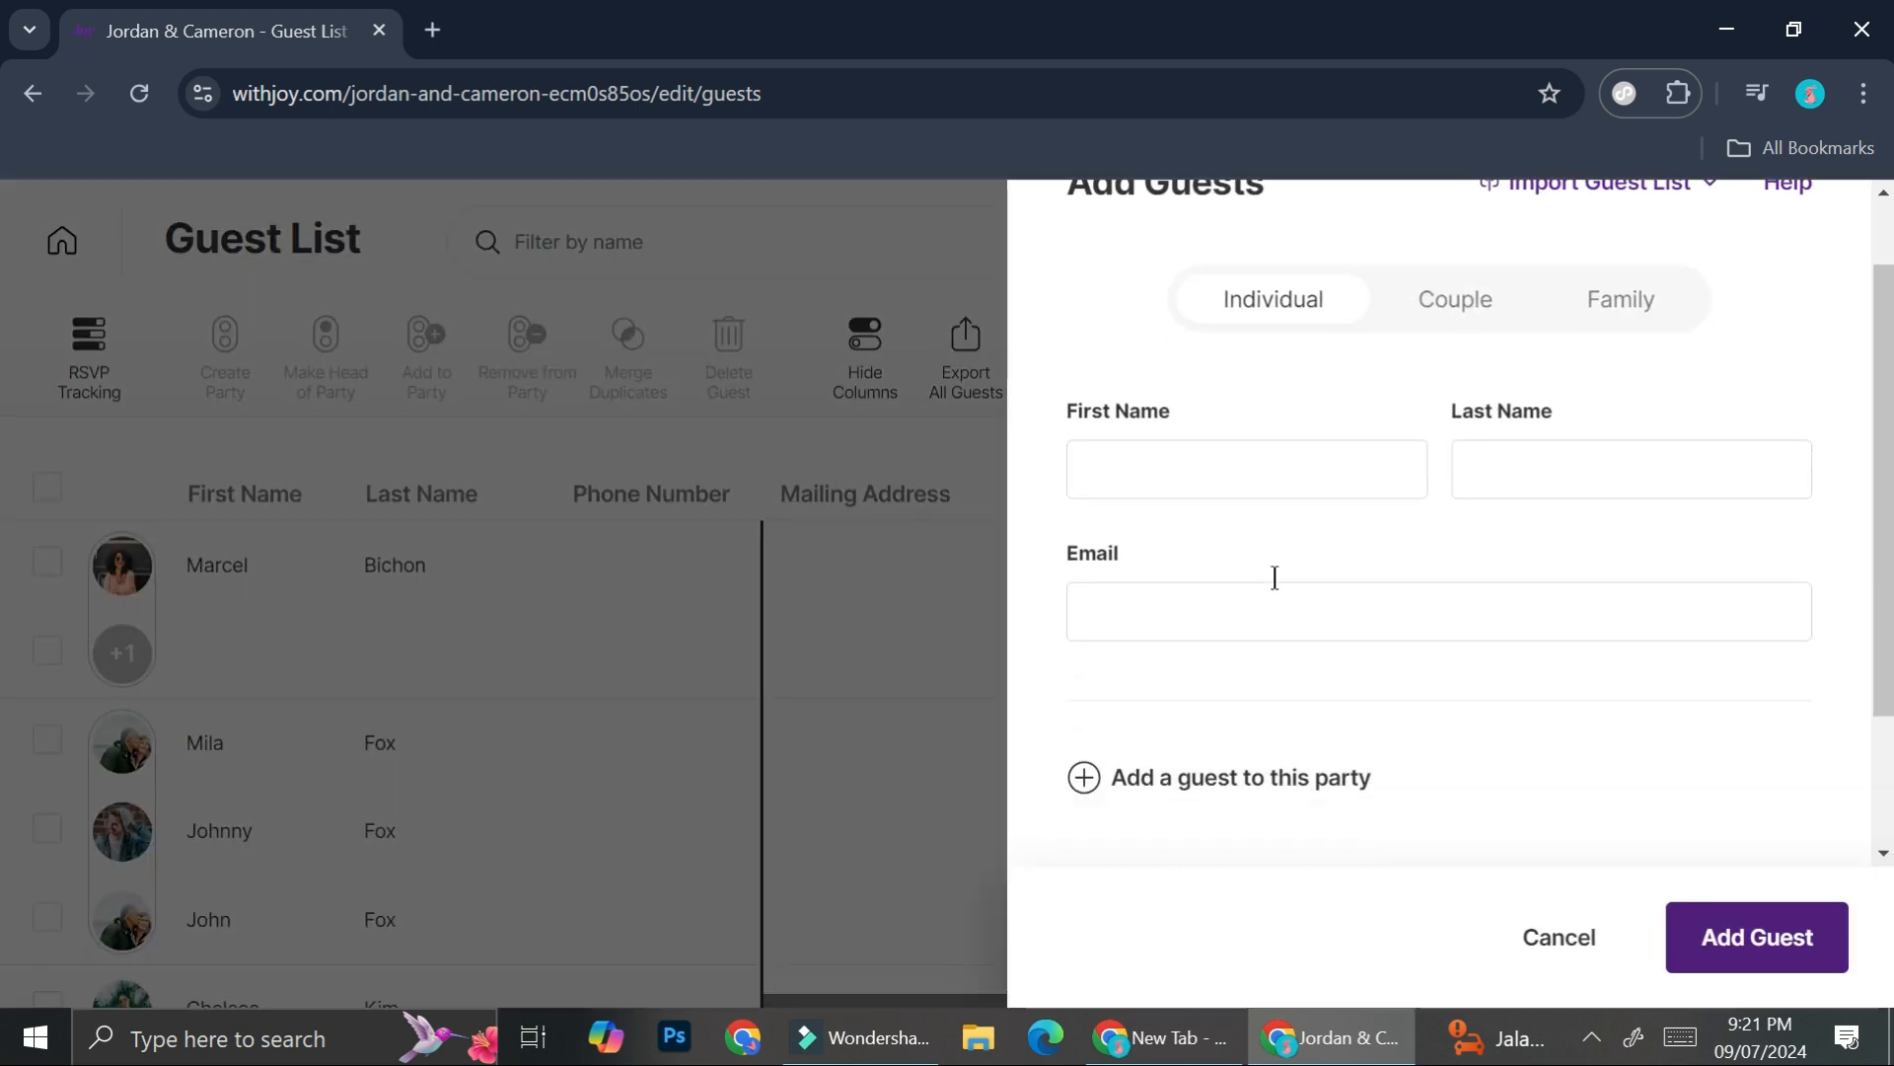
scroll(1275, 578, "down", 2)
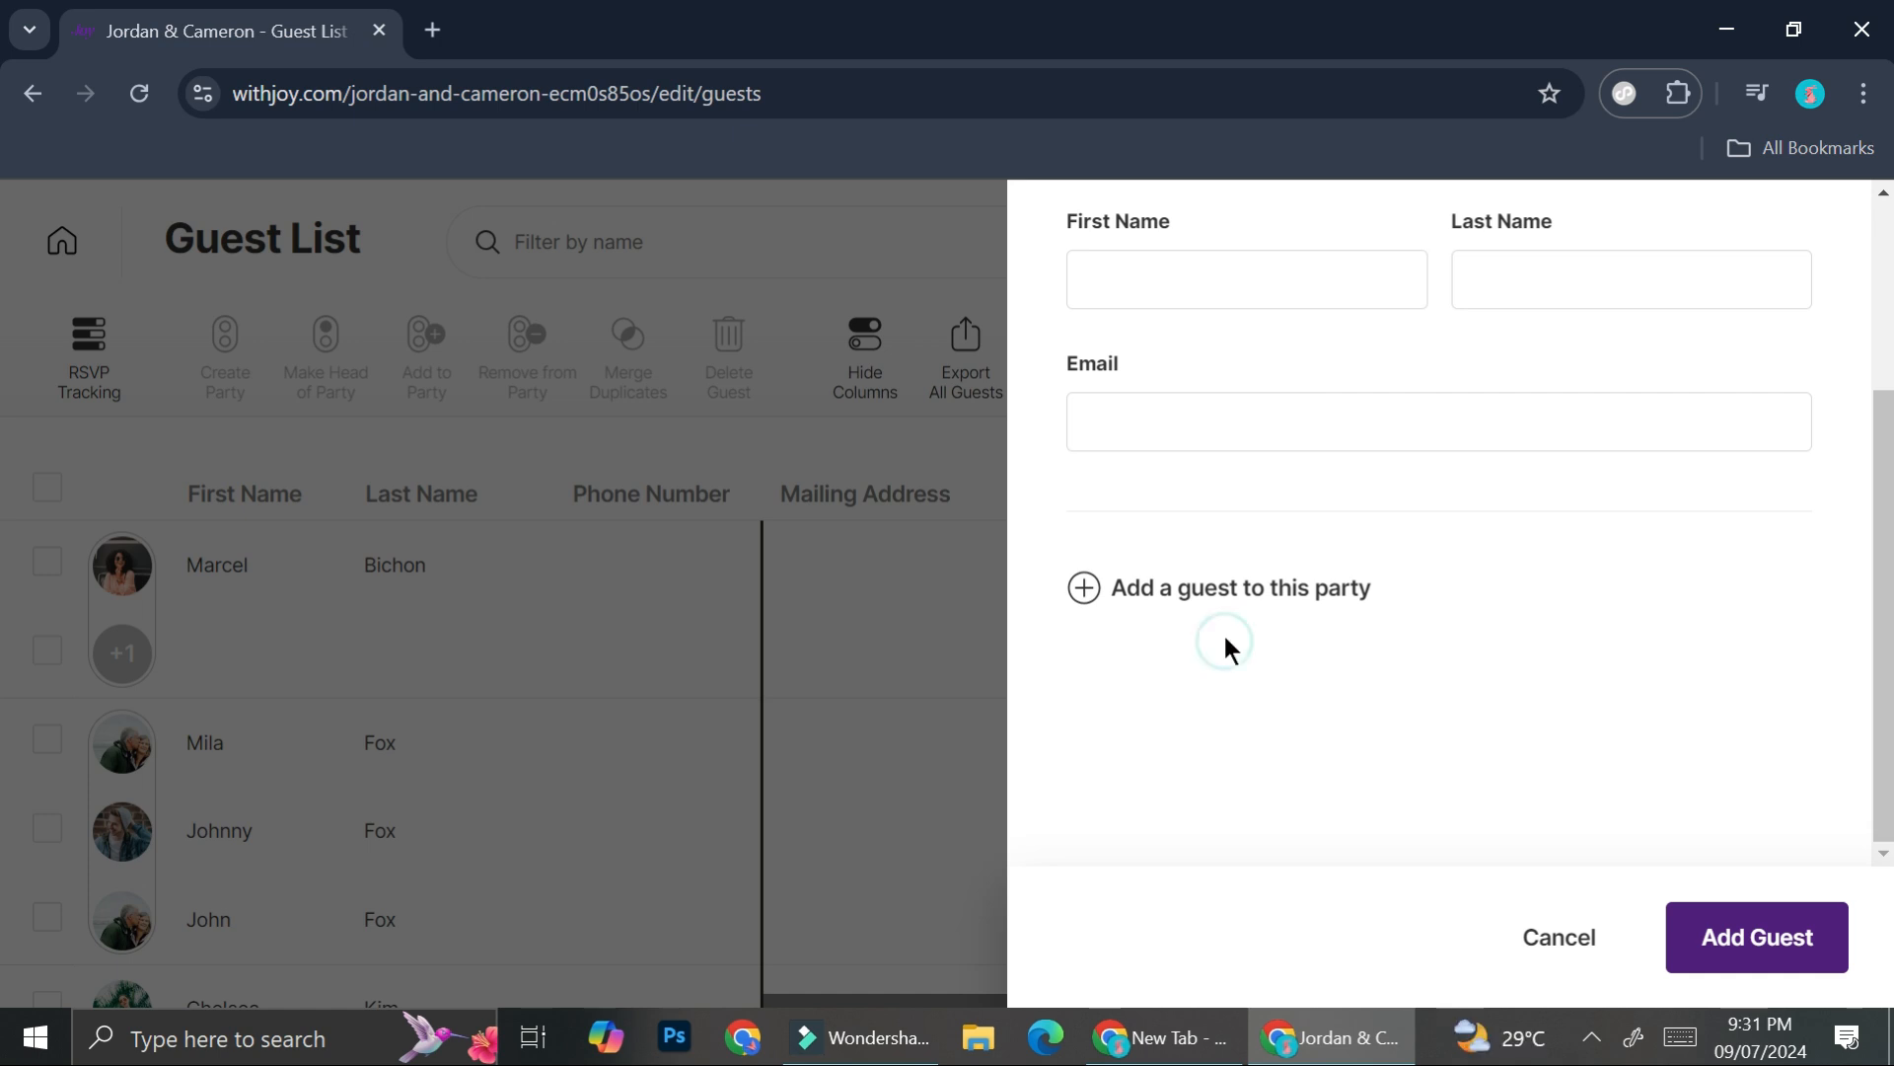
left_click(1209, 256)
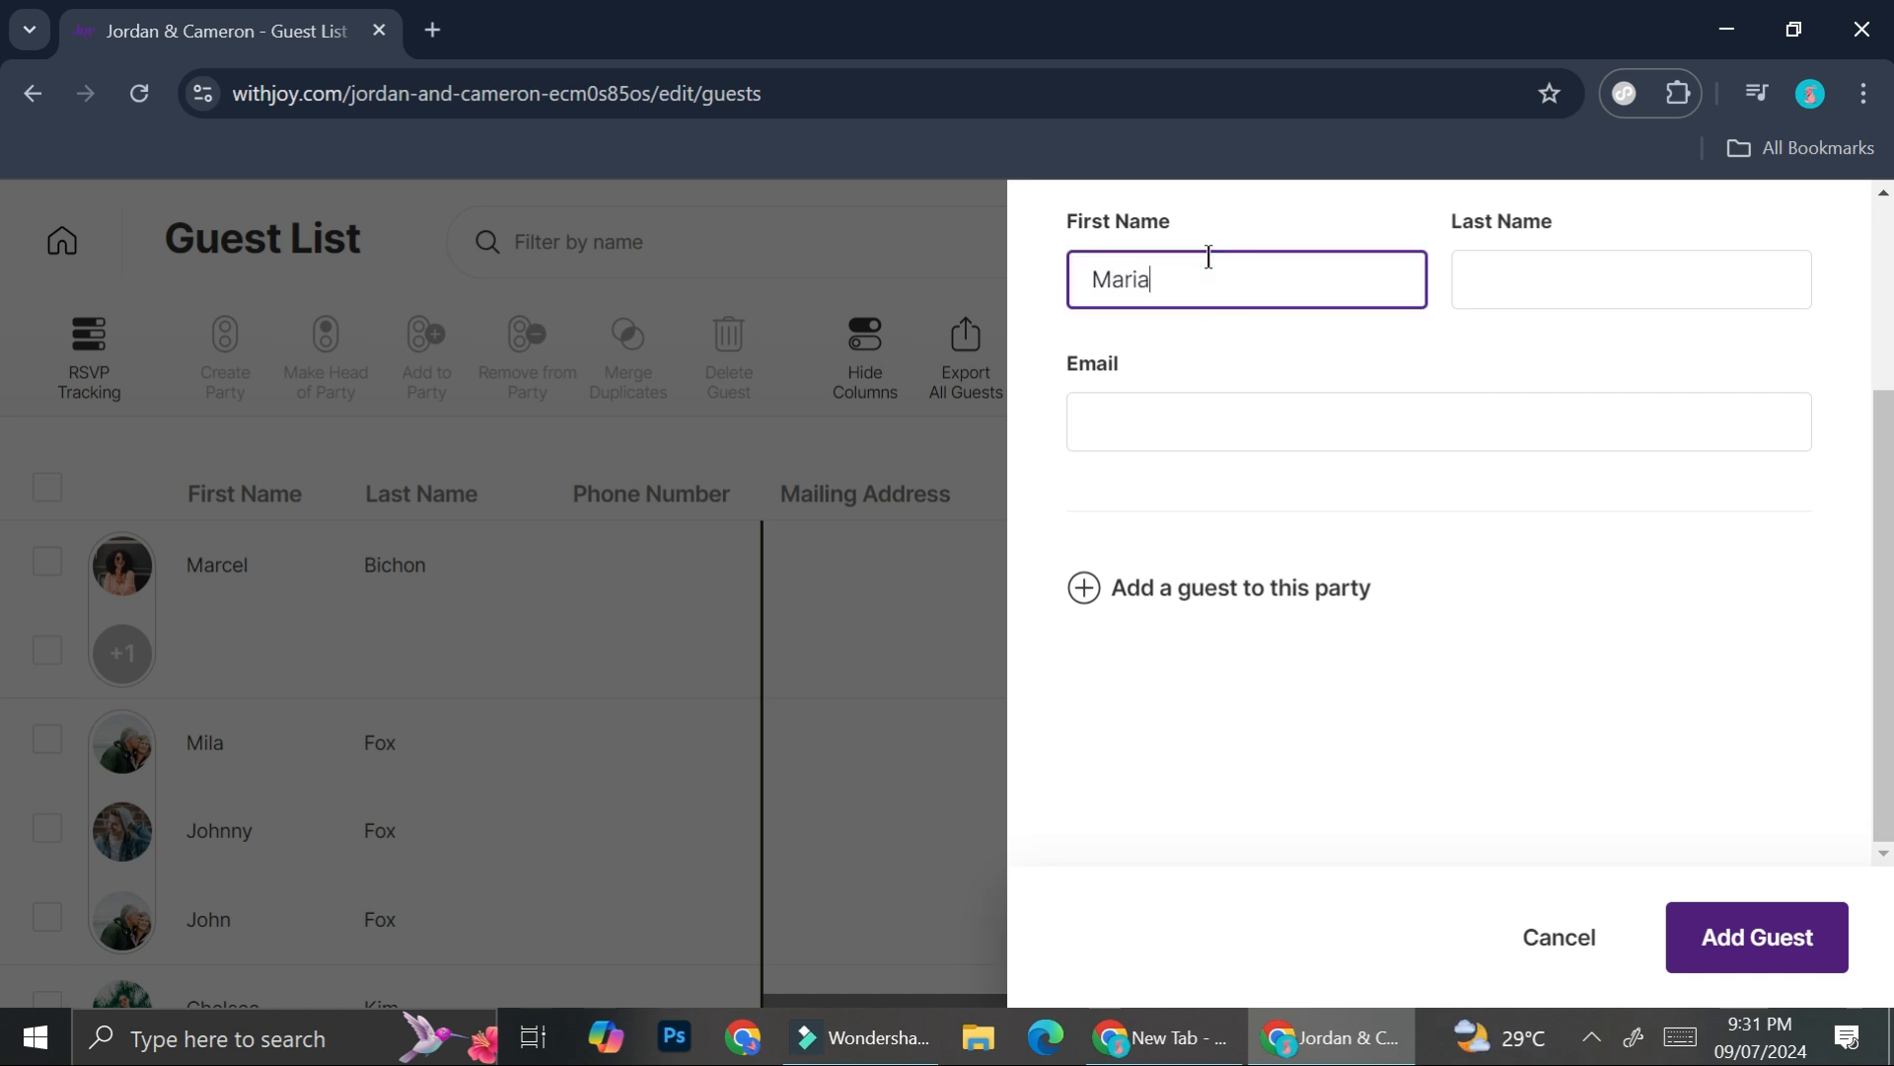
left_click(1556, 284)
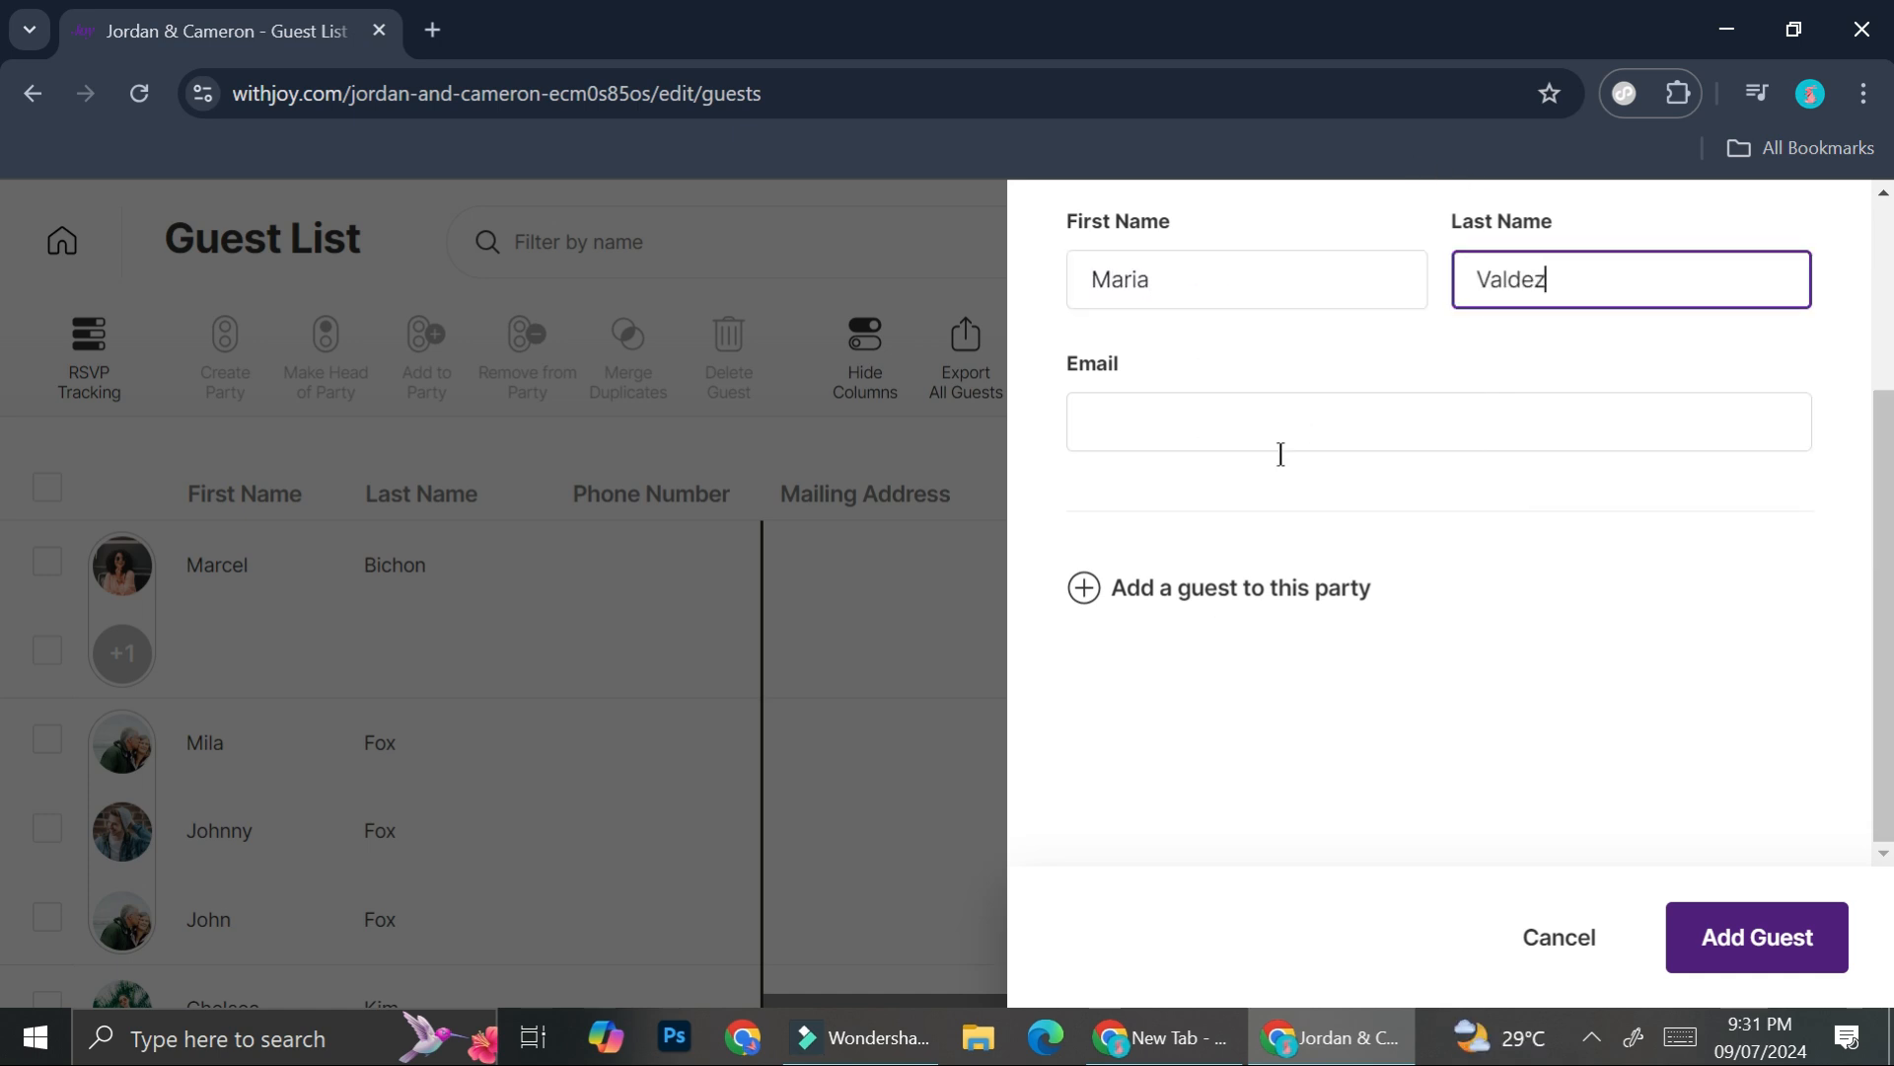
left_click(1799, 953)
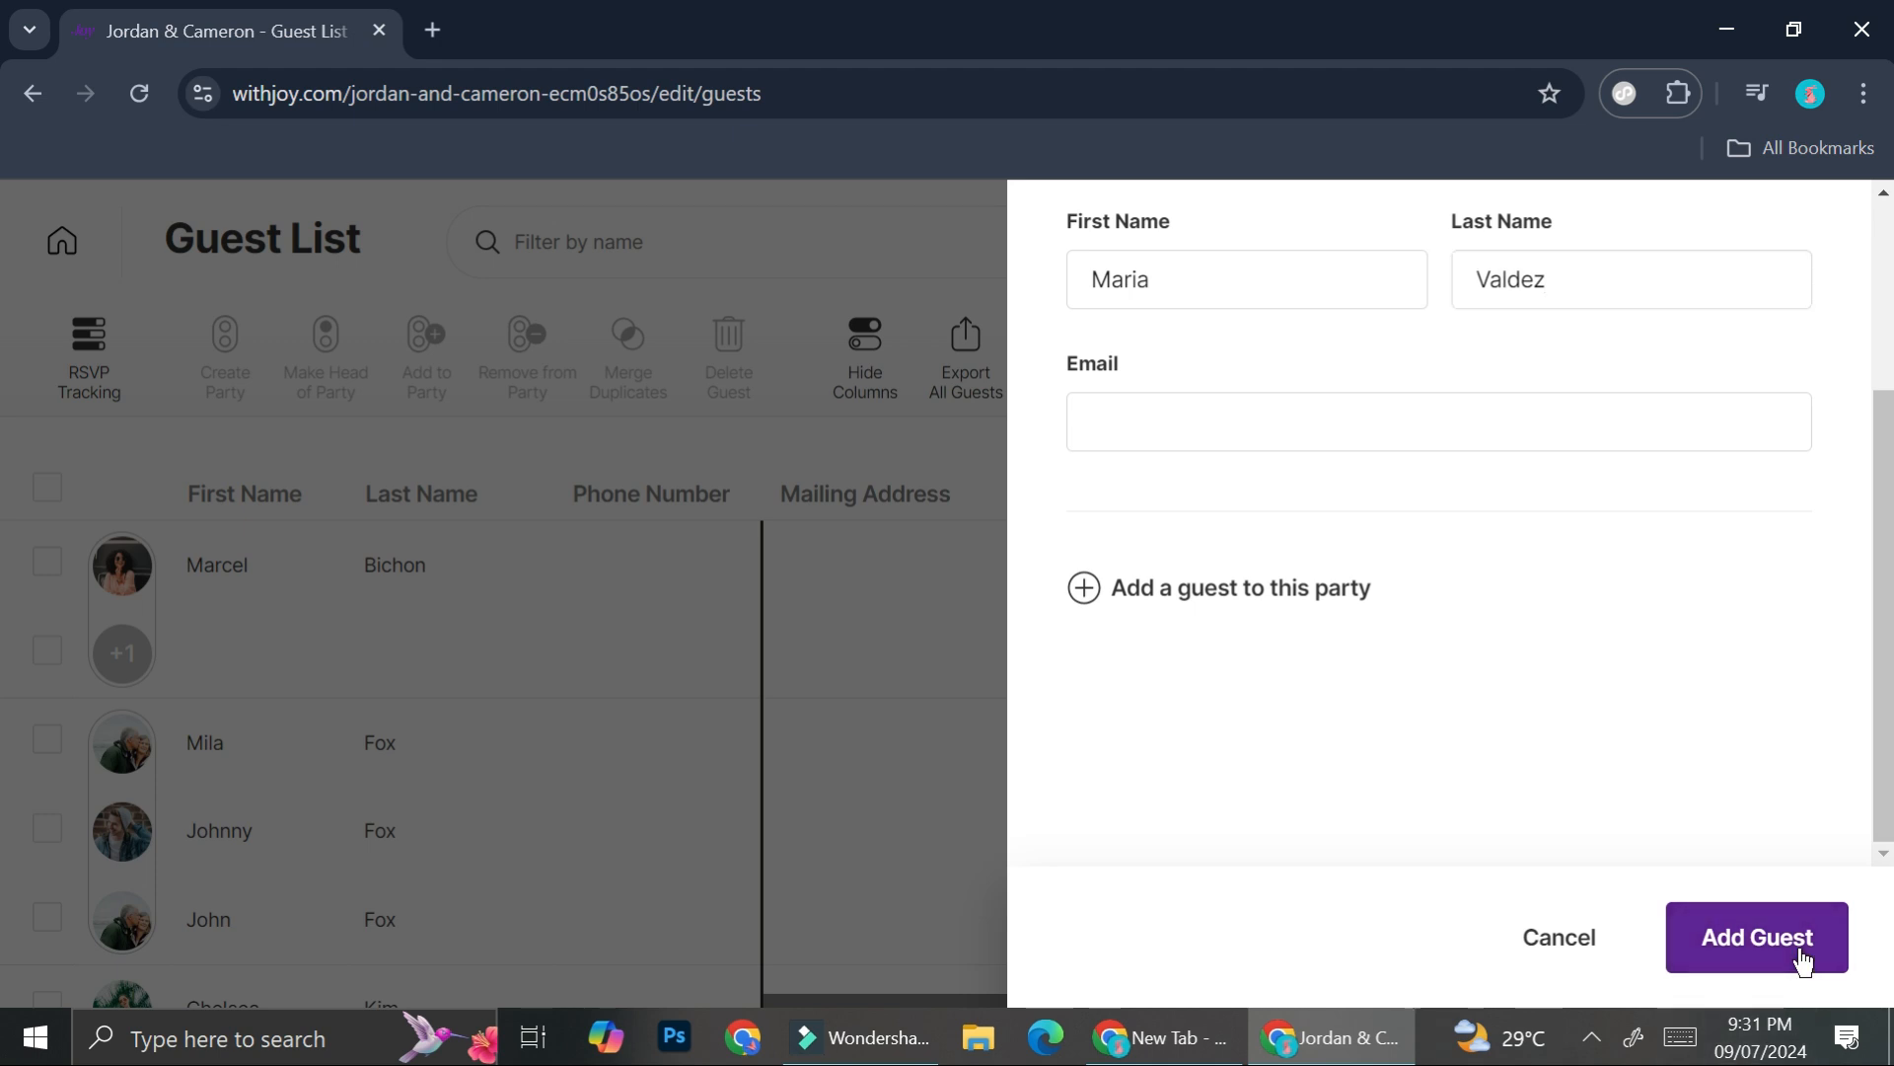
- Close the add-guest form, select the new guest, and open the RSVP responses summary
left_click(755, 716)
scroll(355, 632, "down", 3)
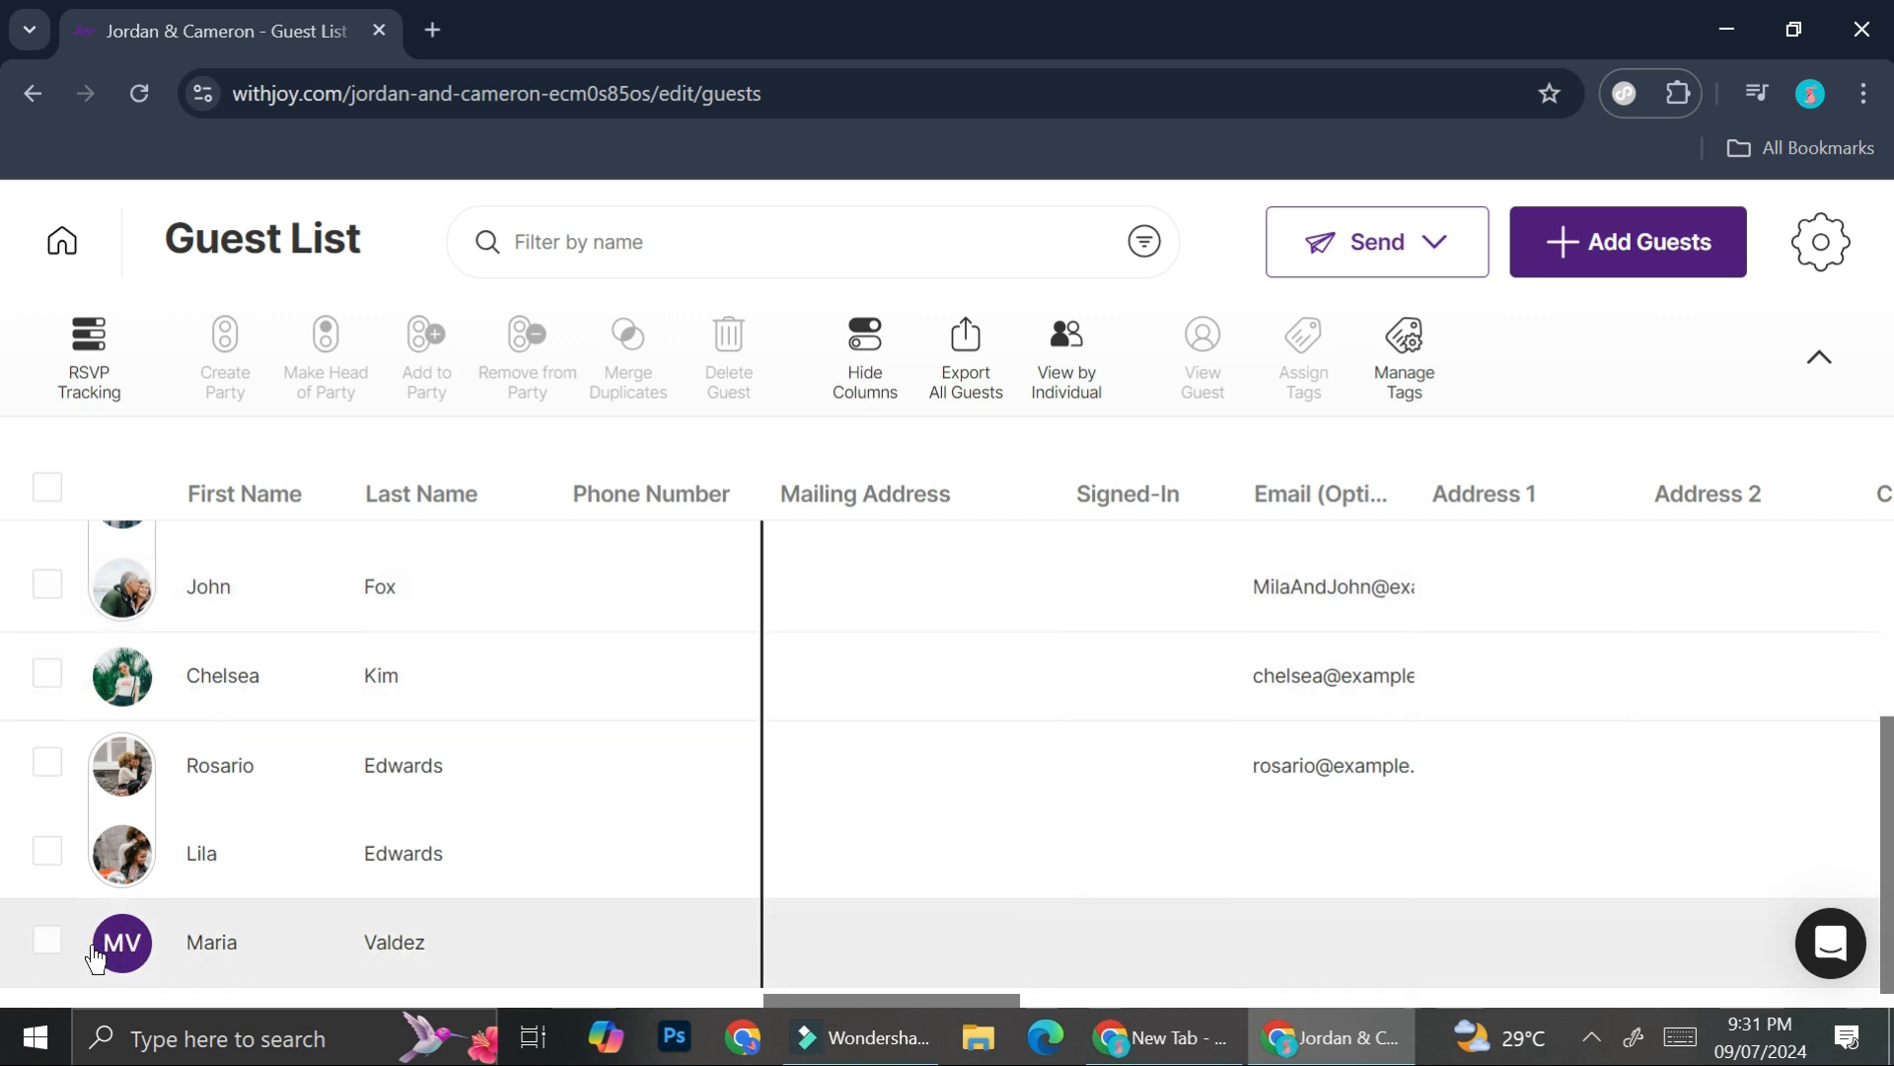
left_click(43, 944)
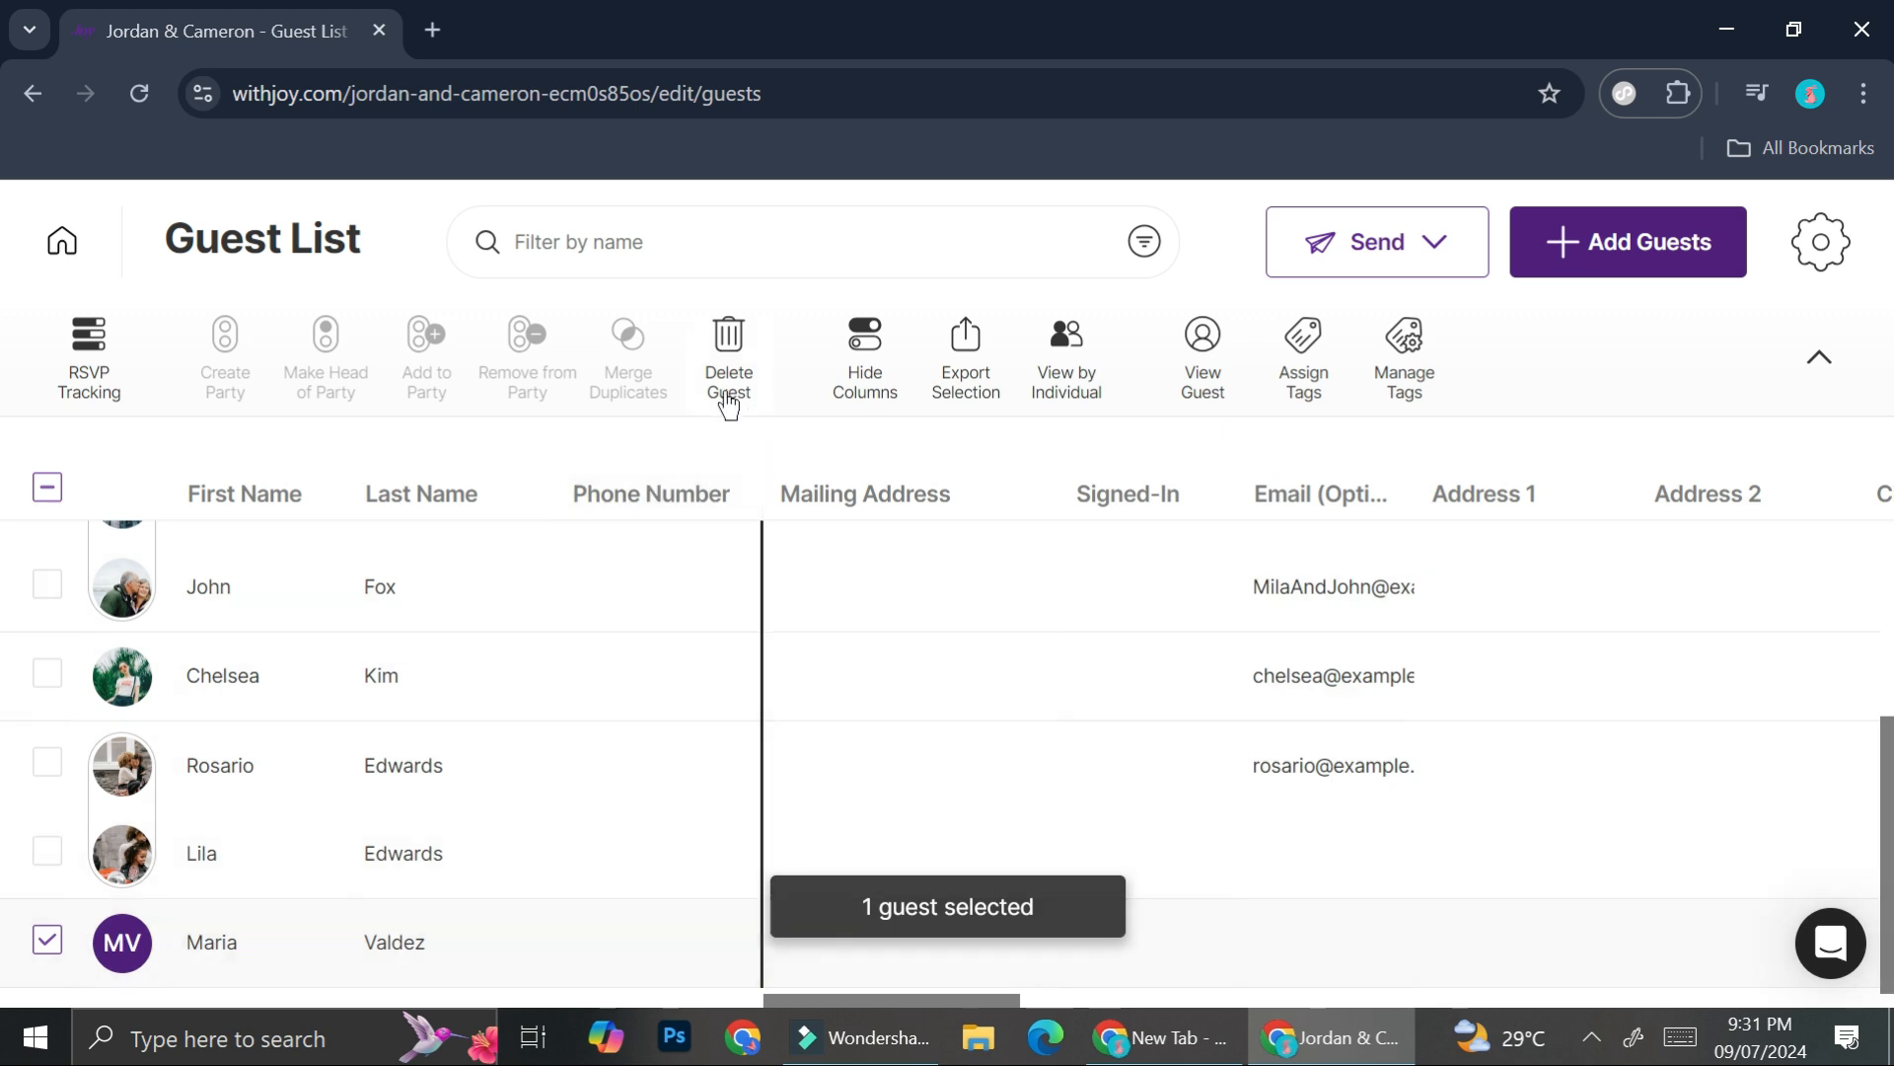
left_click(103, 352)
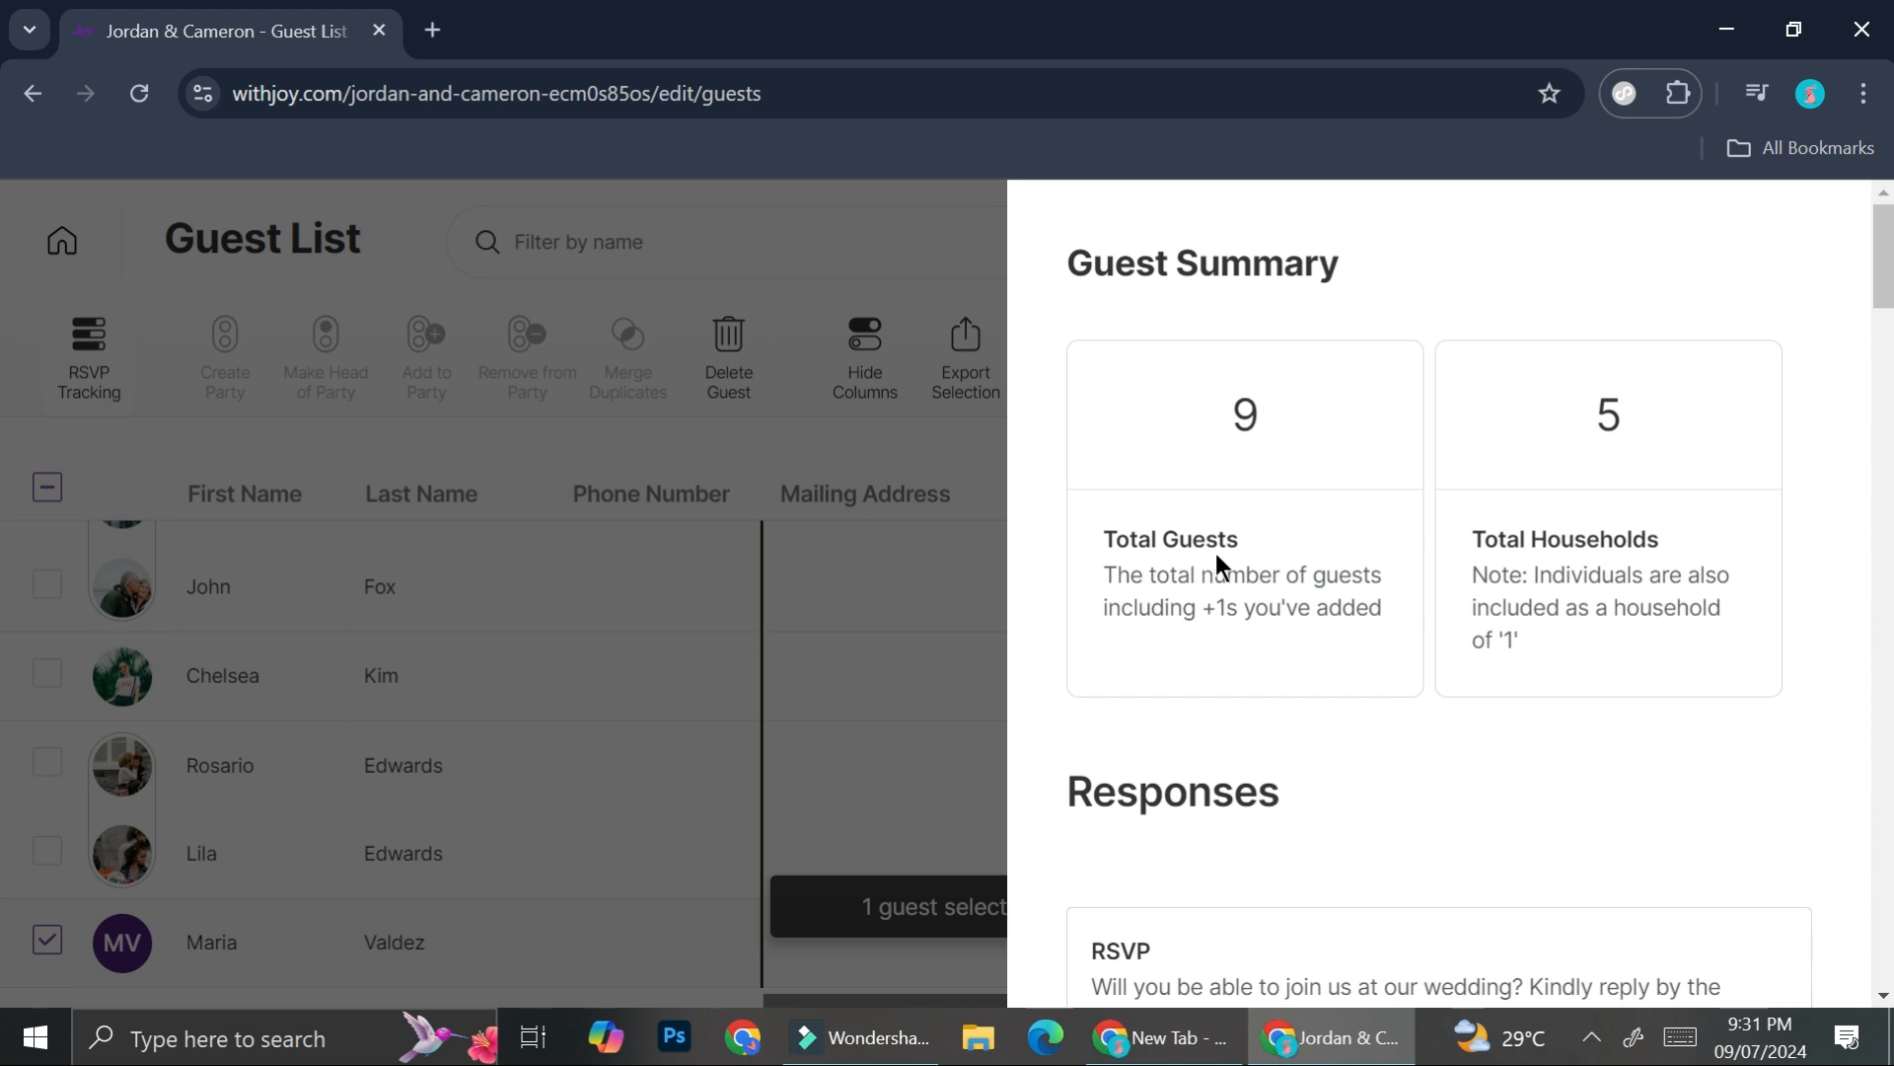
scroll(1392, 615, "down", 5)
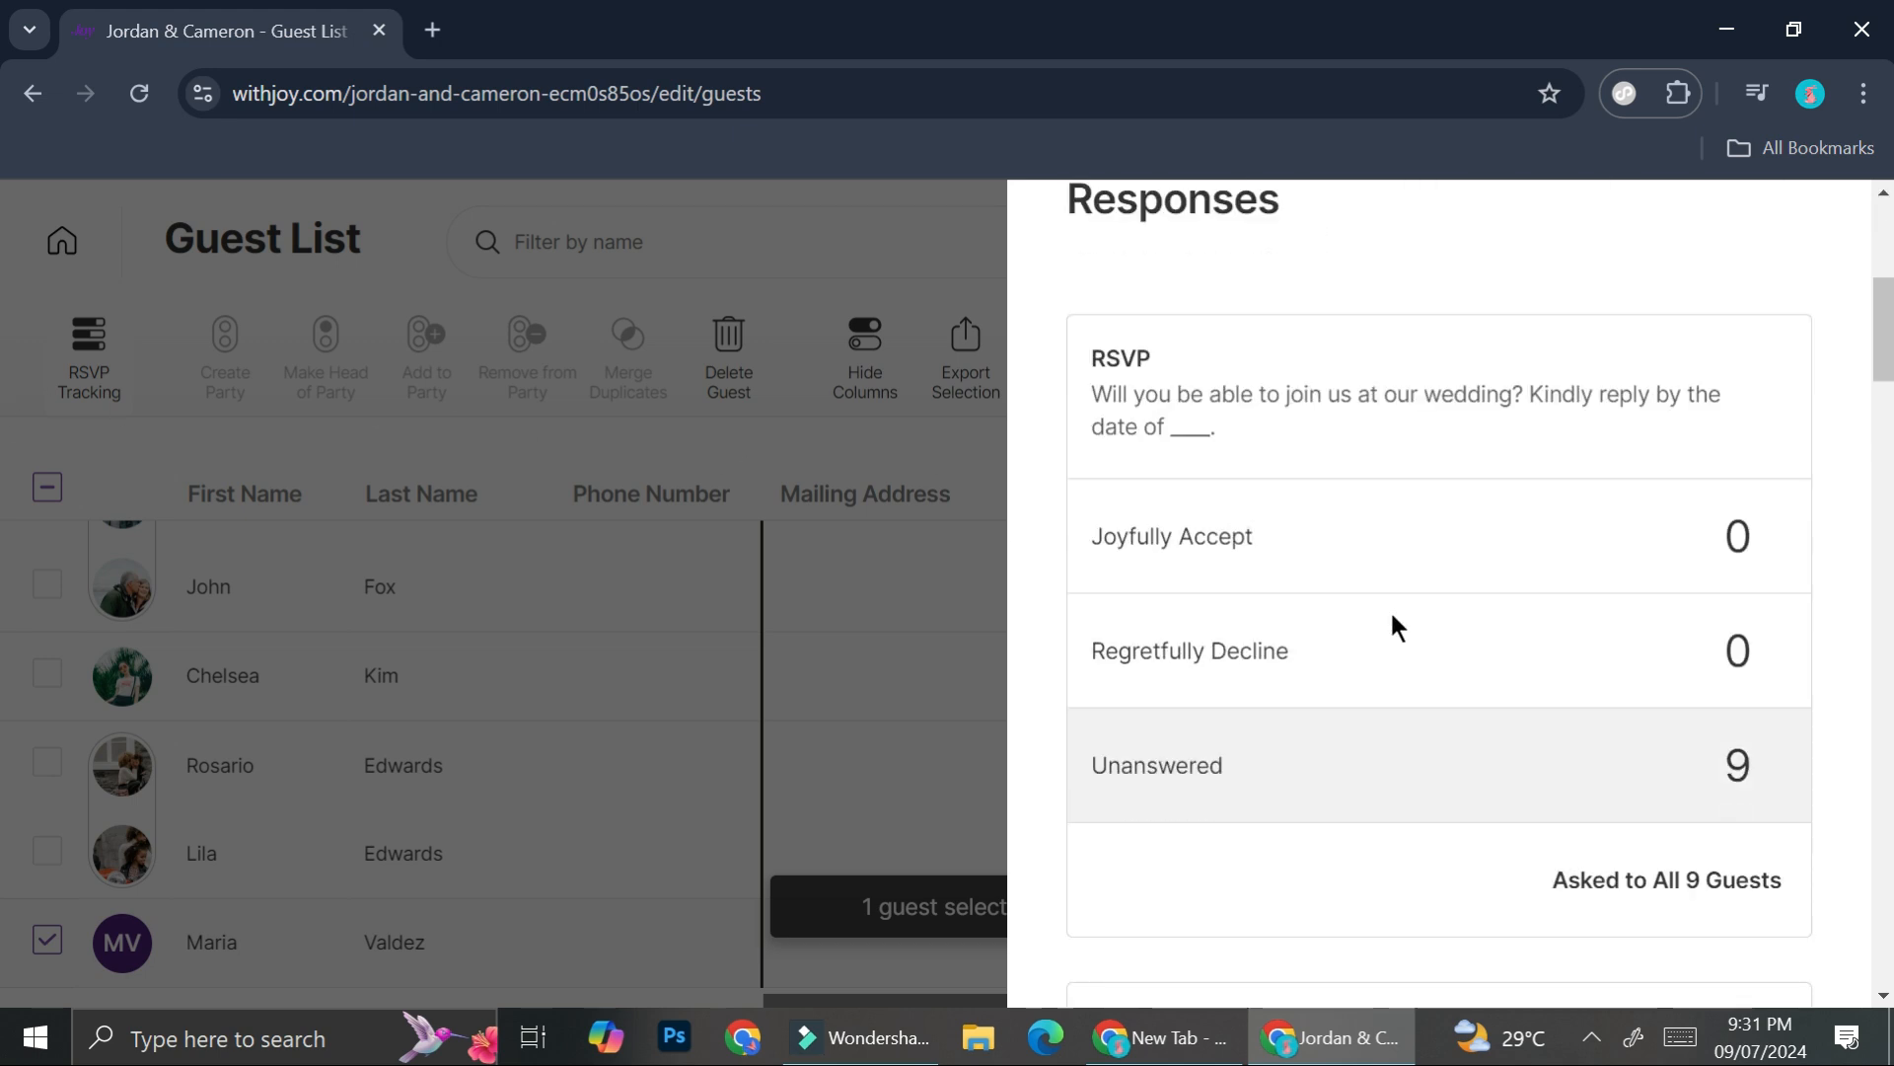
scroll(1665, 799, "down", 4)
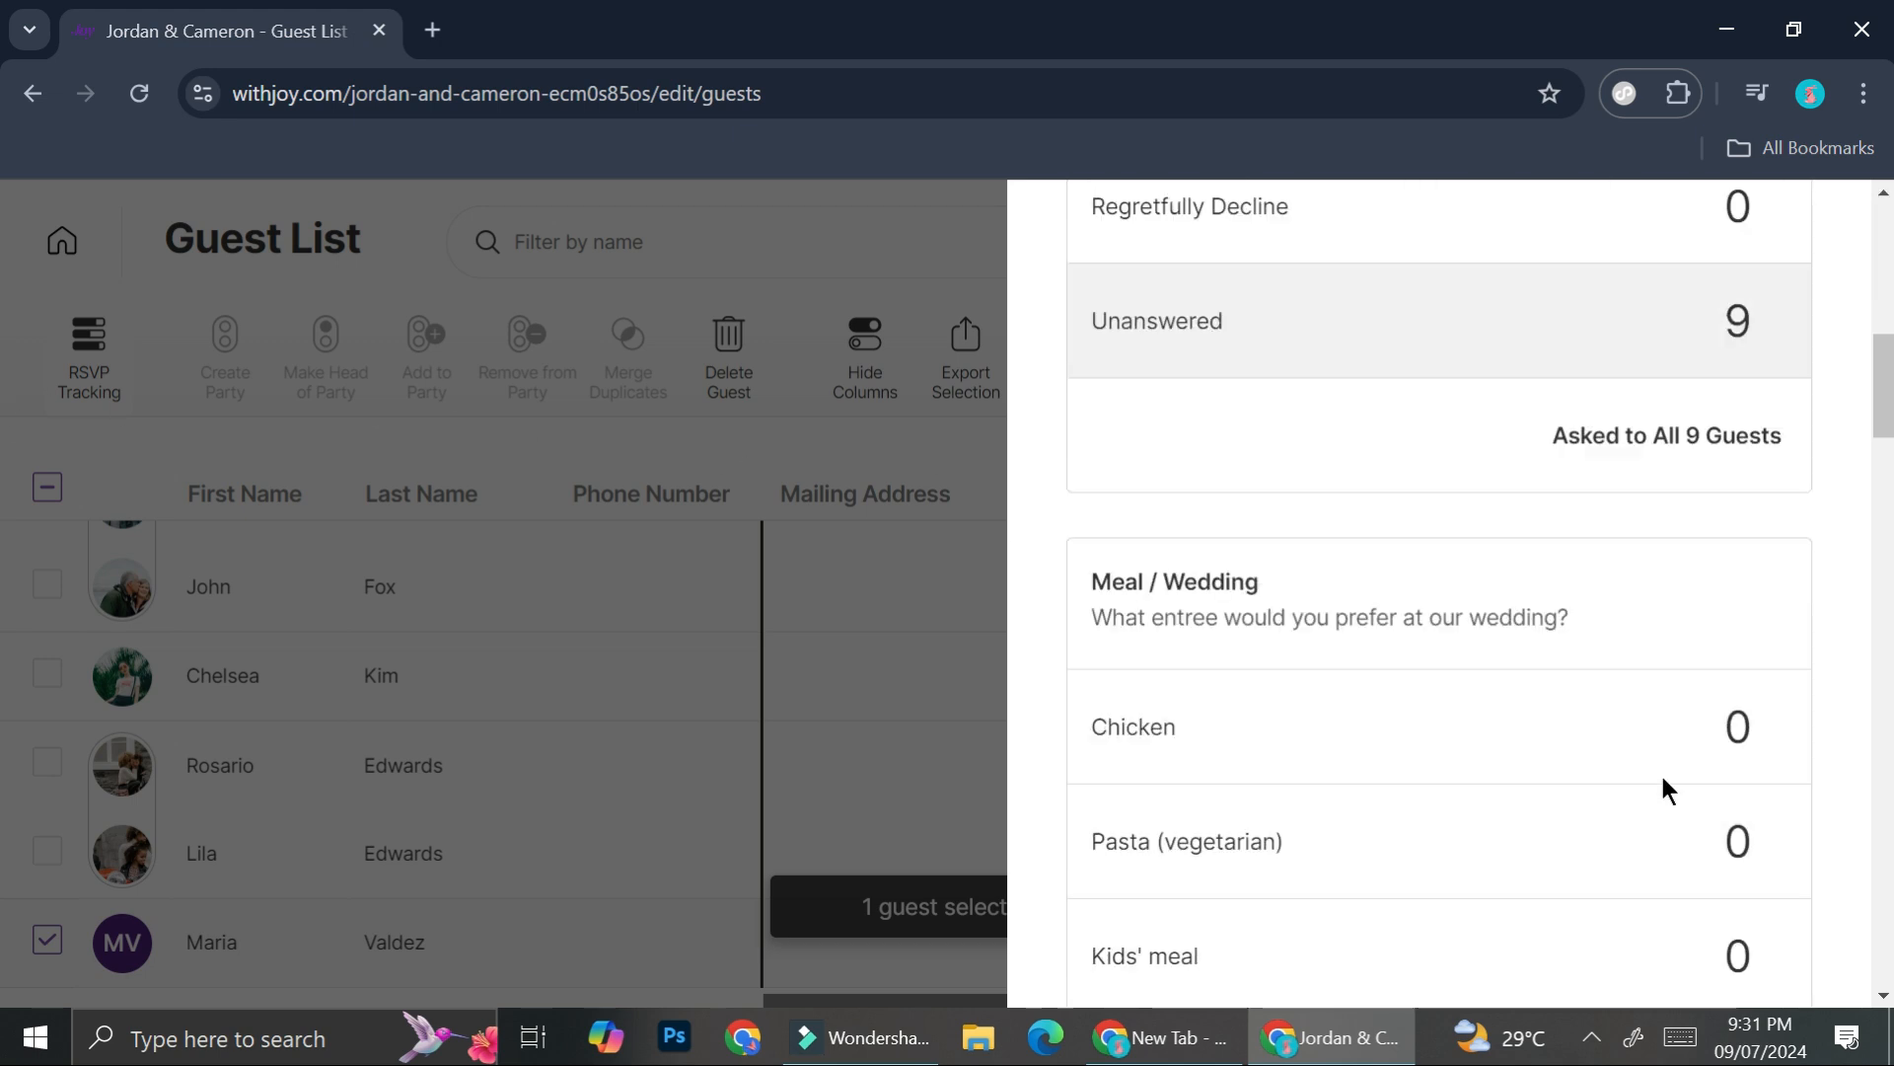
scroll(1660, 772, "down", 10)
scroll(1620, 695, "up", 10)
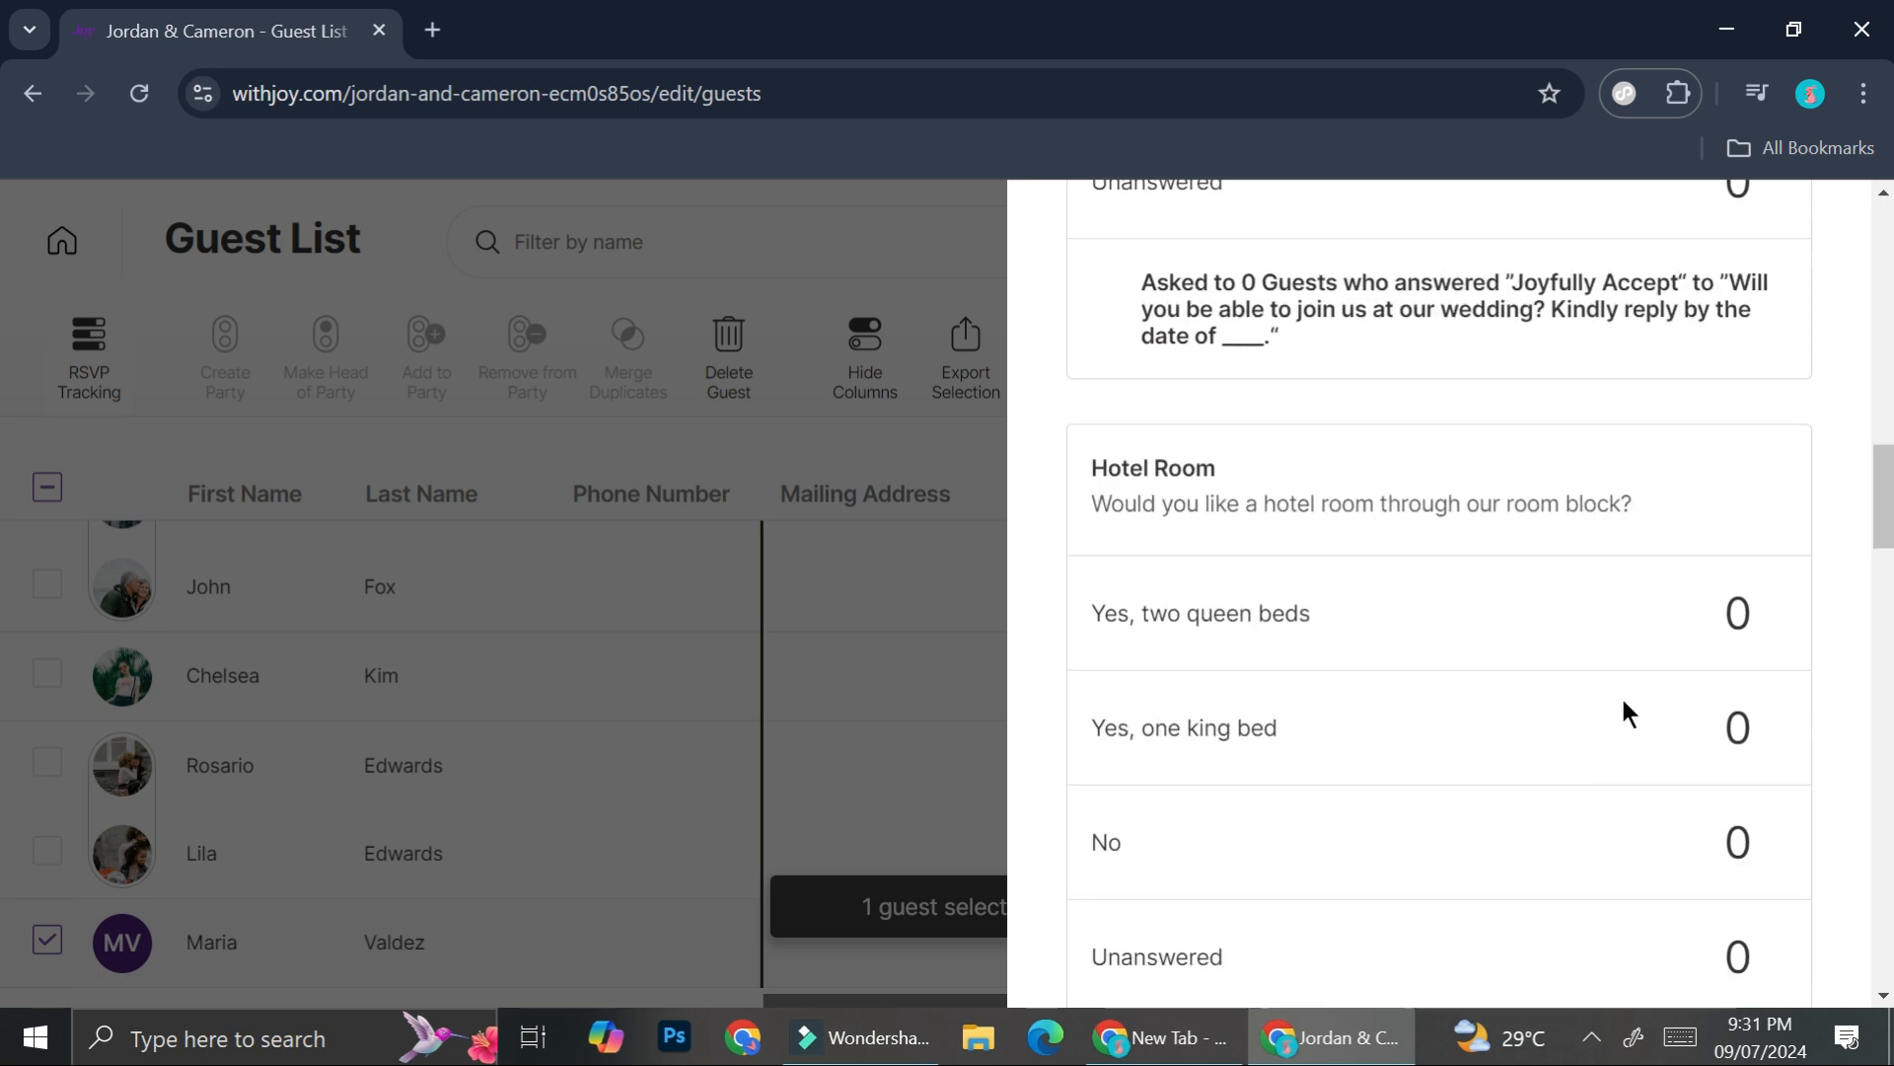
scroll(1399, 543, "up", 7)
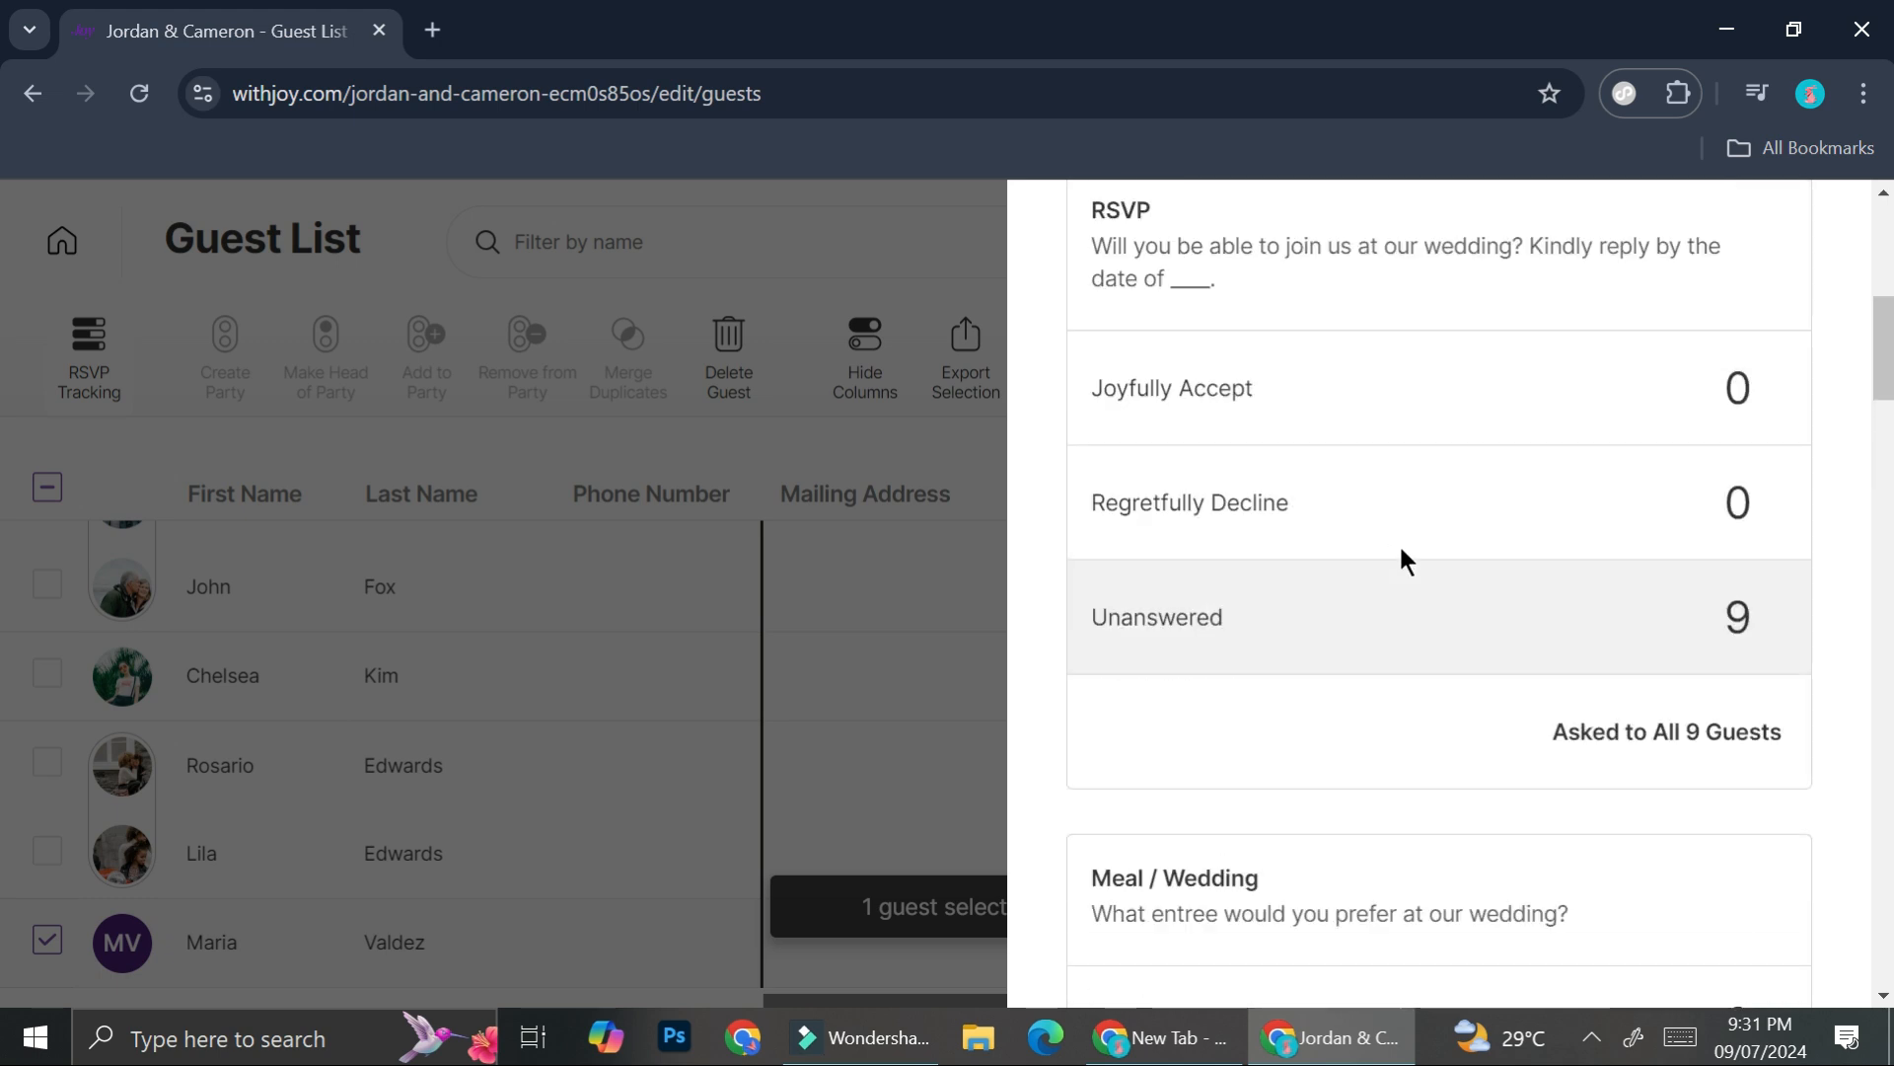
scroll(1167, 794, "down", 4)
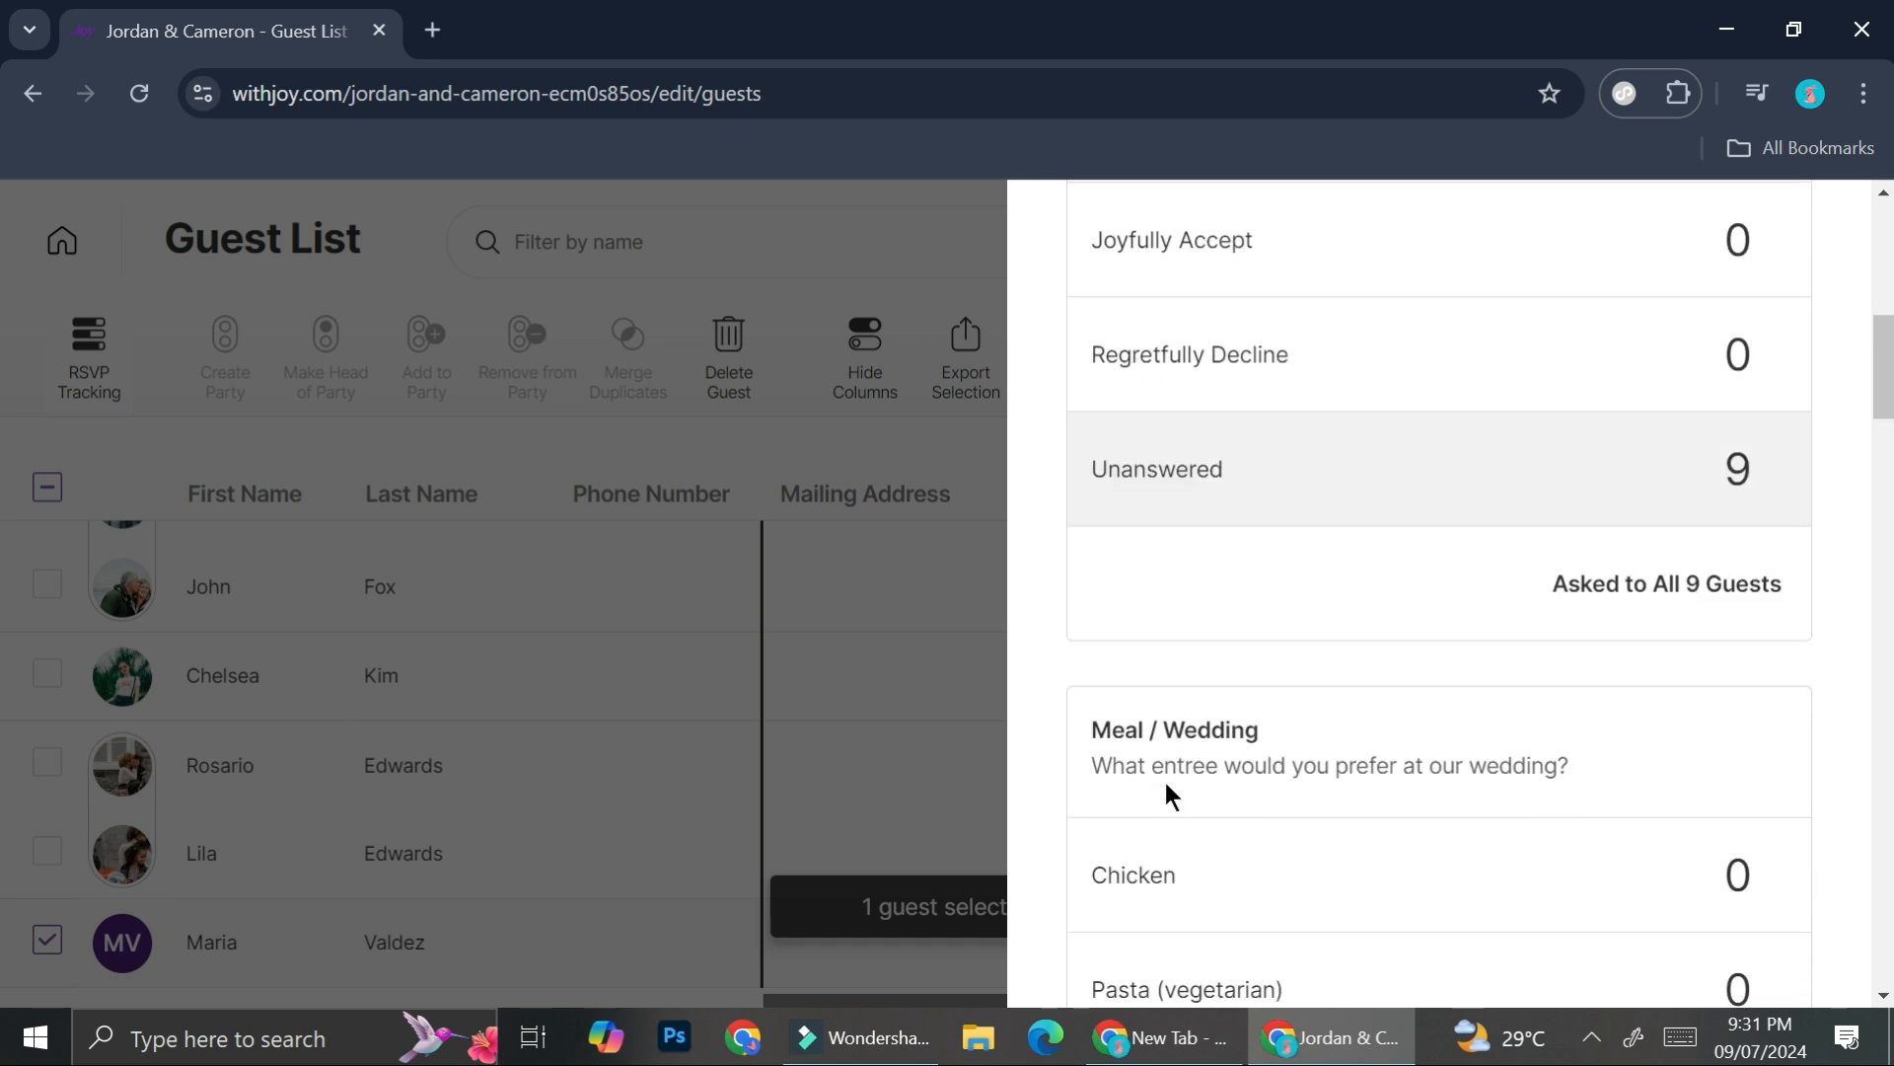
scroll(1171, 795, "down", 1)
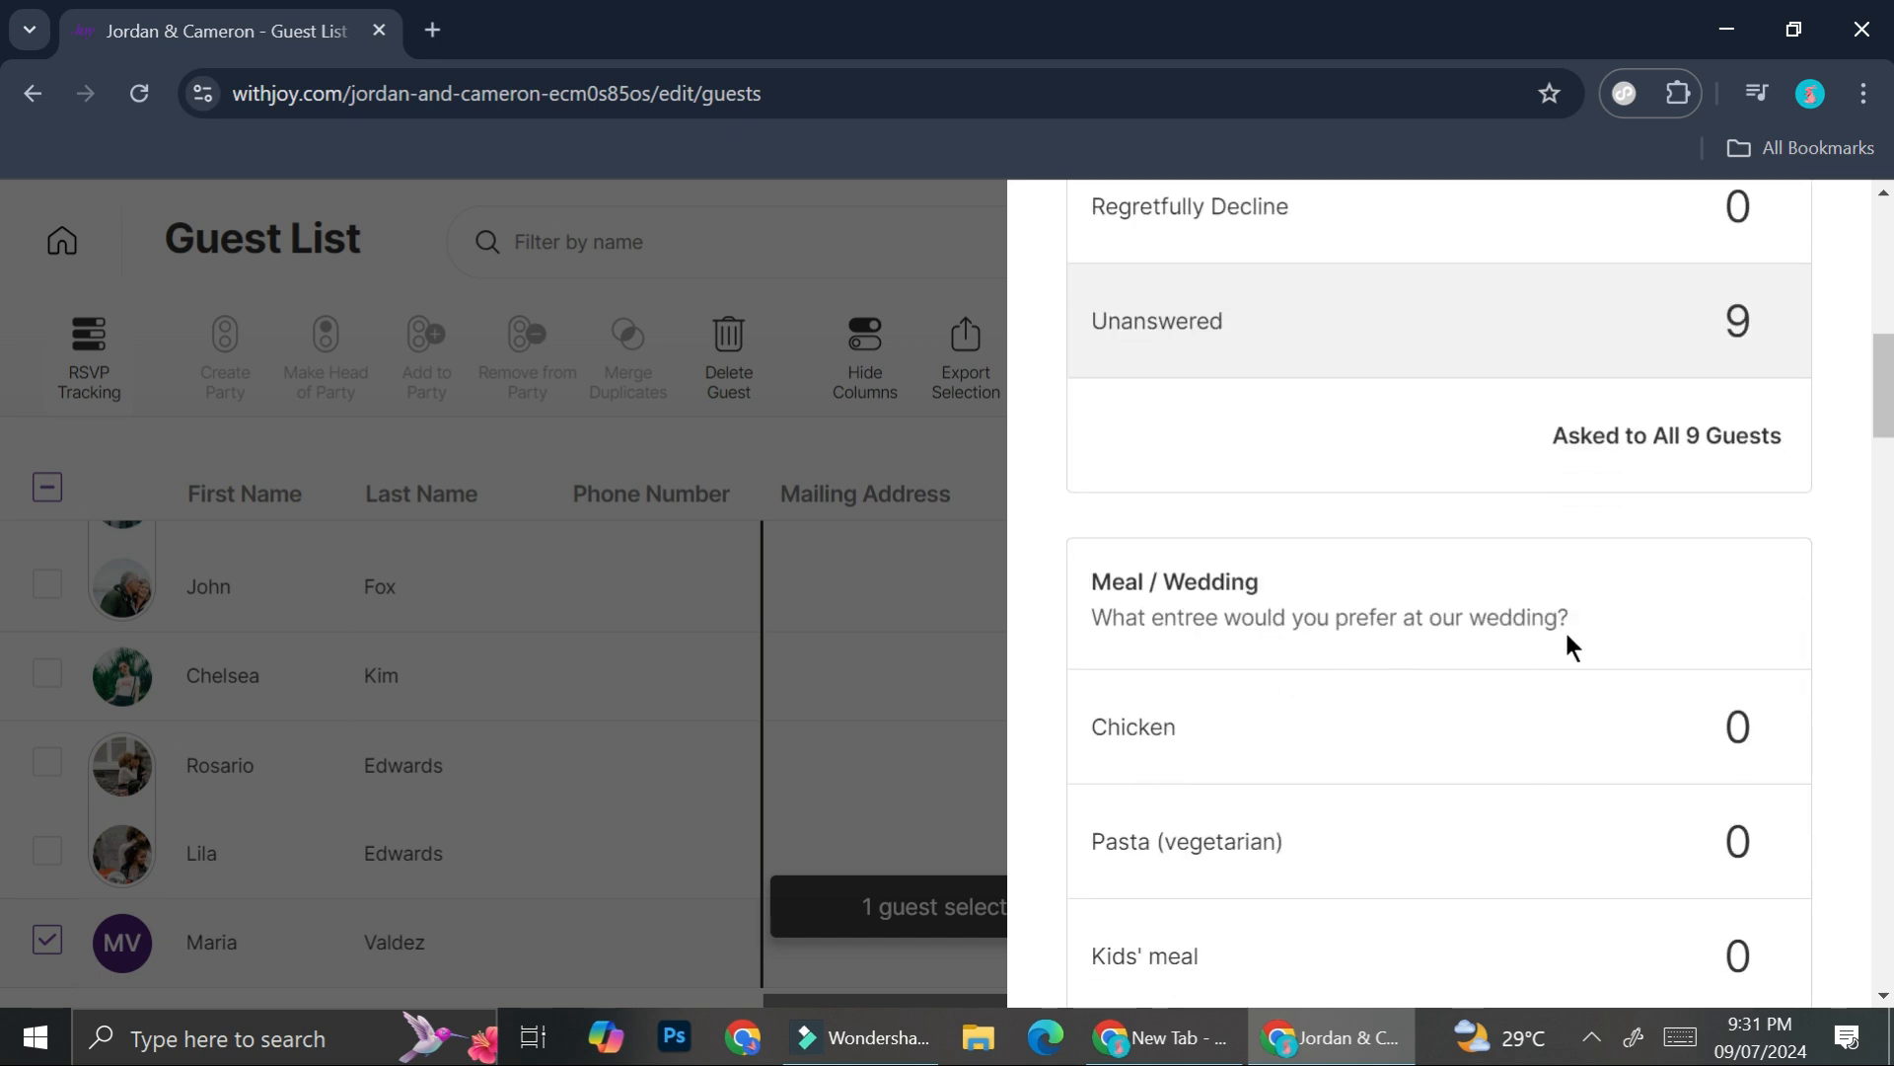
scroll(1565, 643, "down", 7)
scroll(1568, 646, "down", 2)
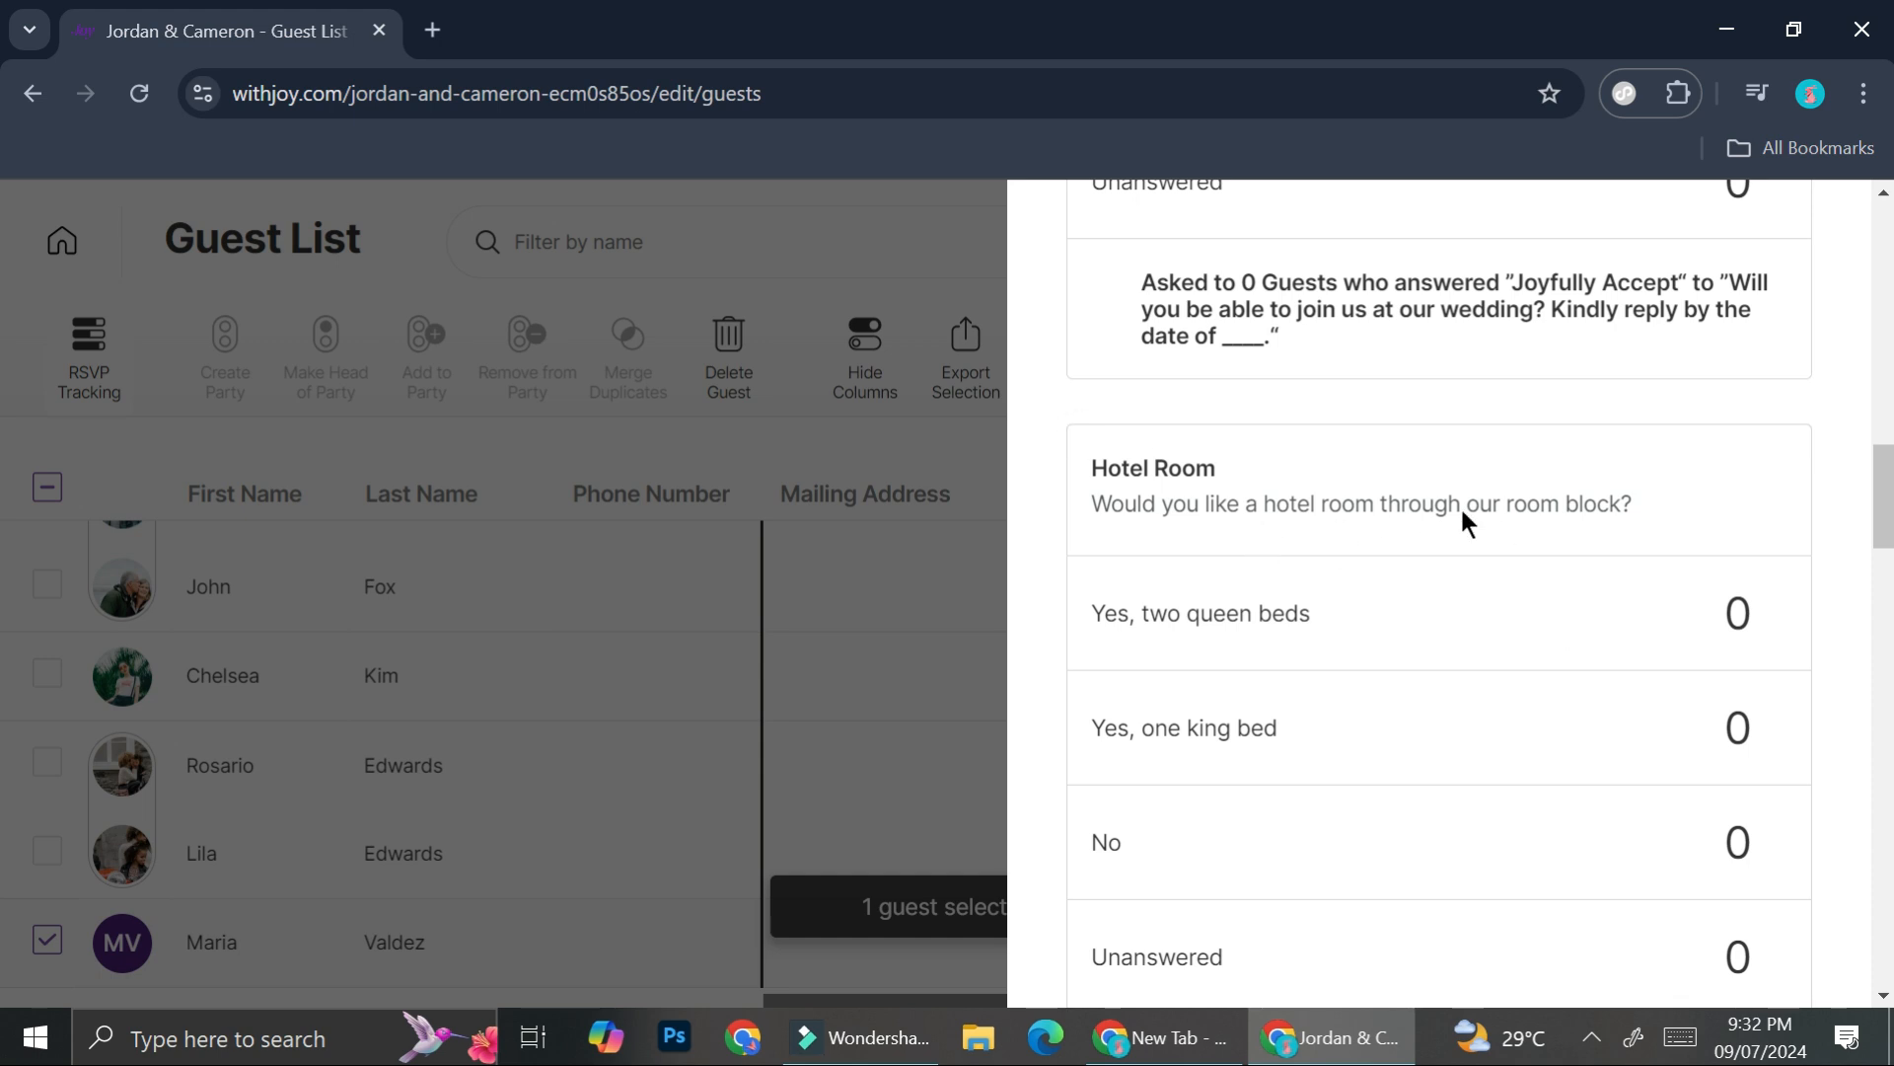
scroll(1263, 538, "down", 10)
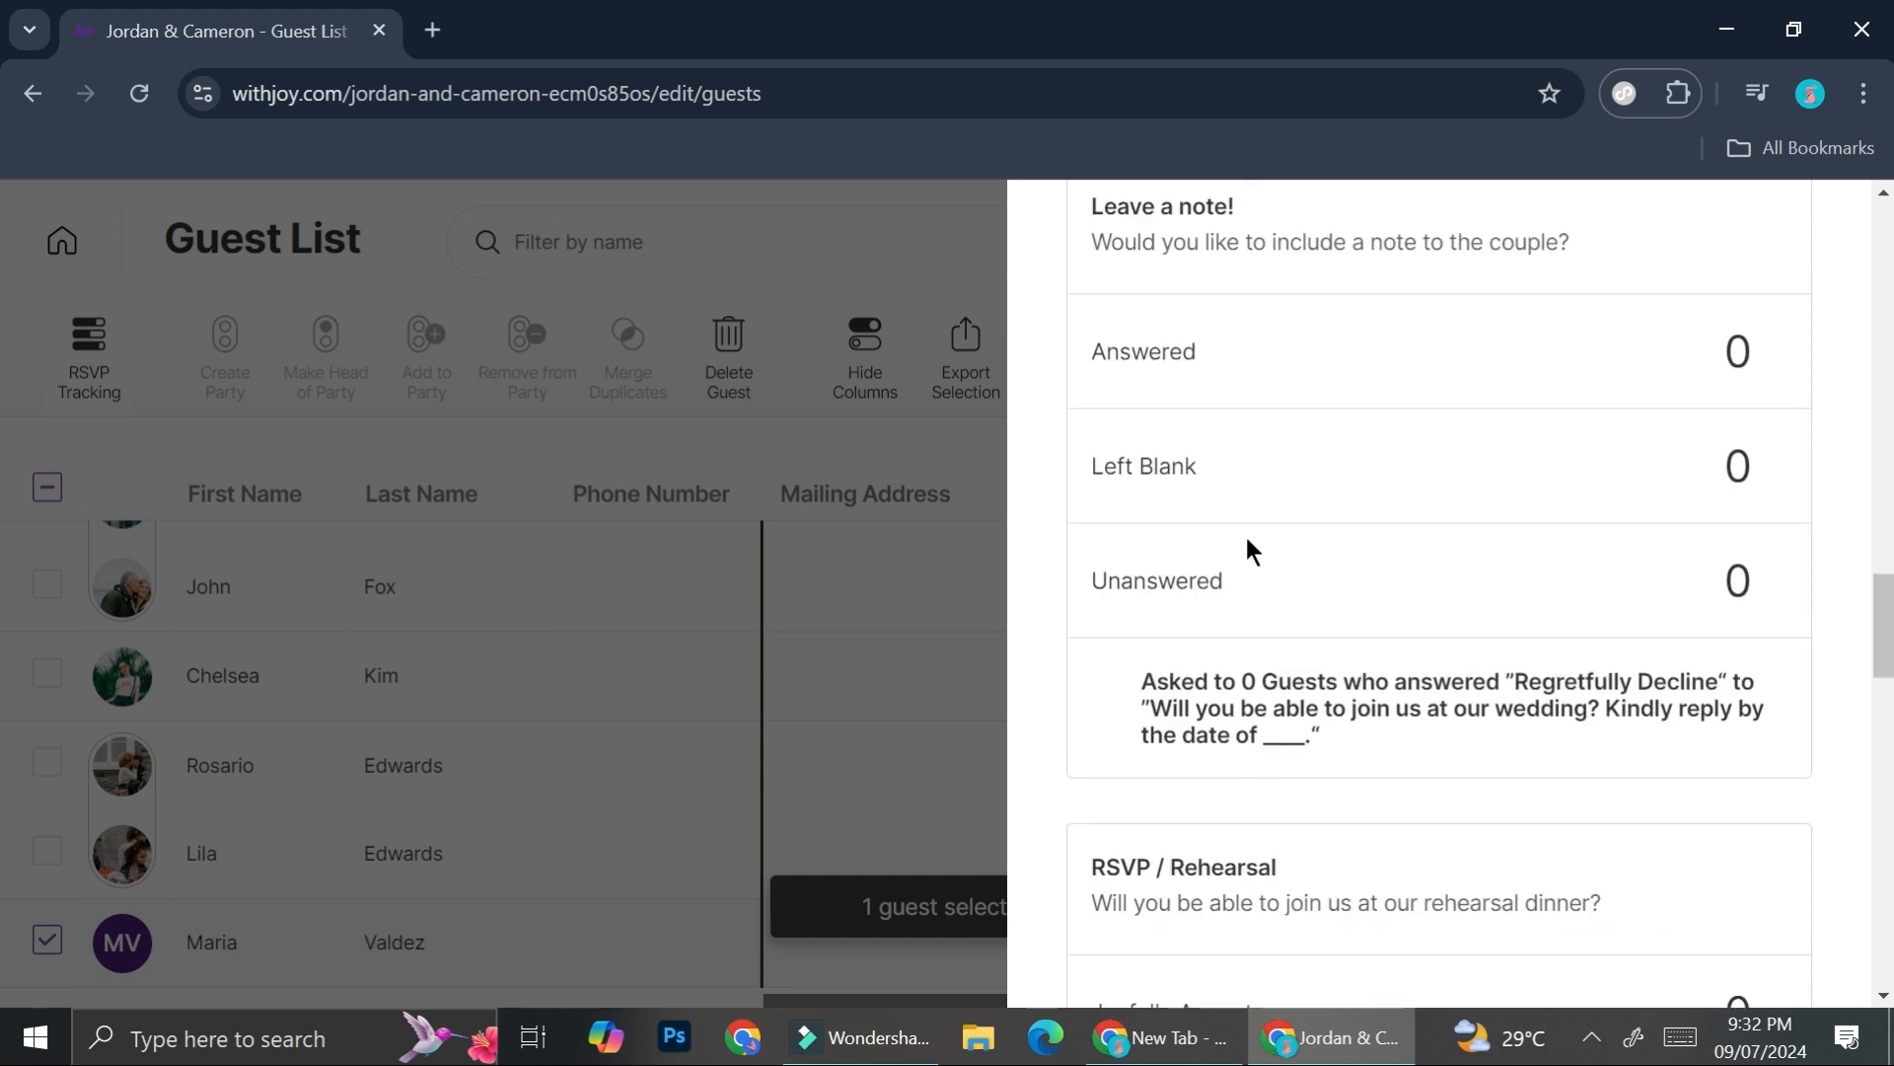
scroll(1248, 549, "down", 5)
left_click(882, 715)
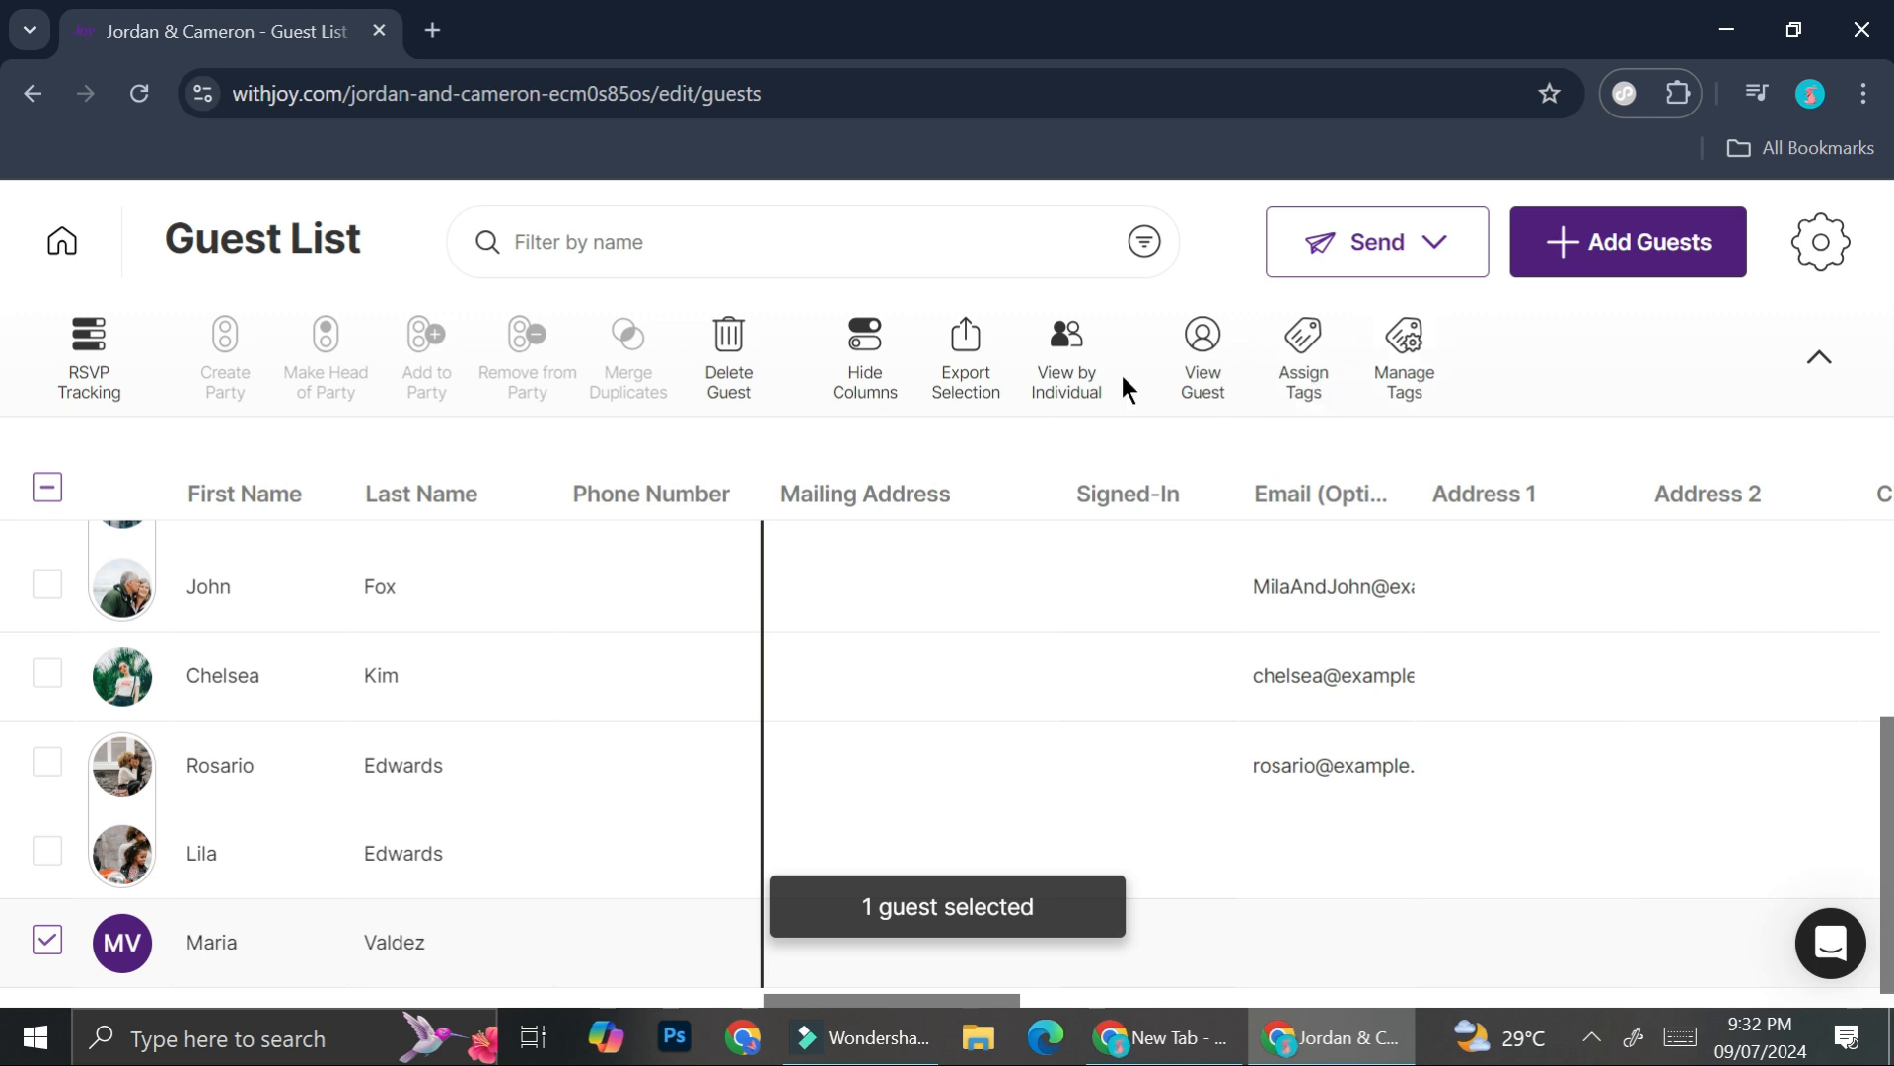
- Tag the new guest with List A and scroll down to the Add / Edit Guest Tags option
left_click(1300, 370)
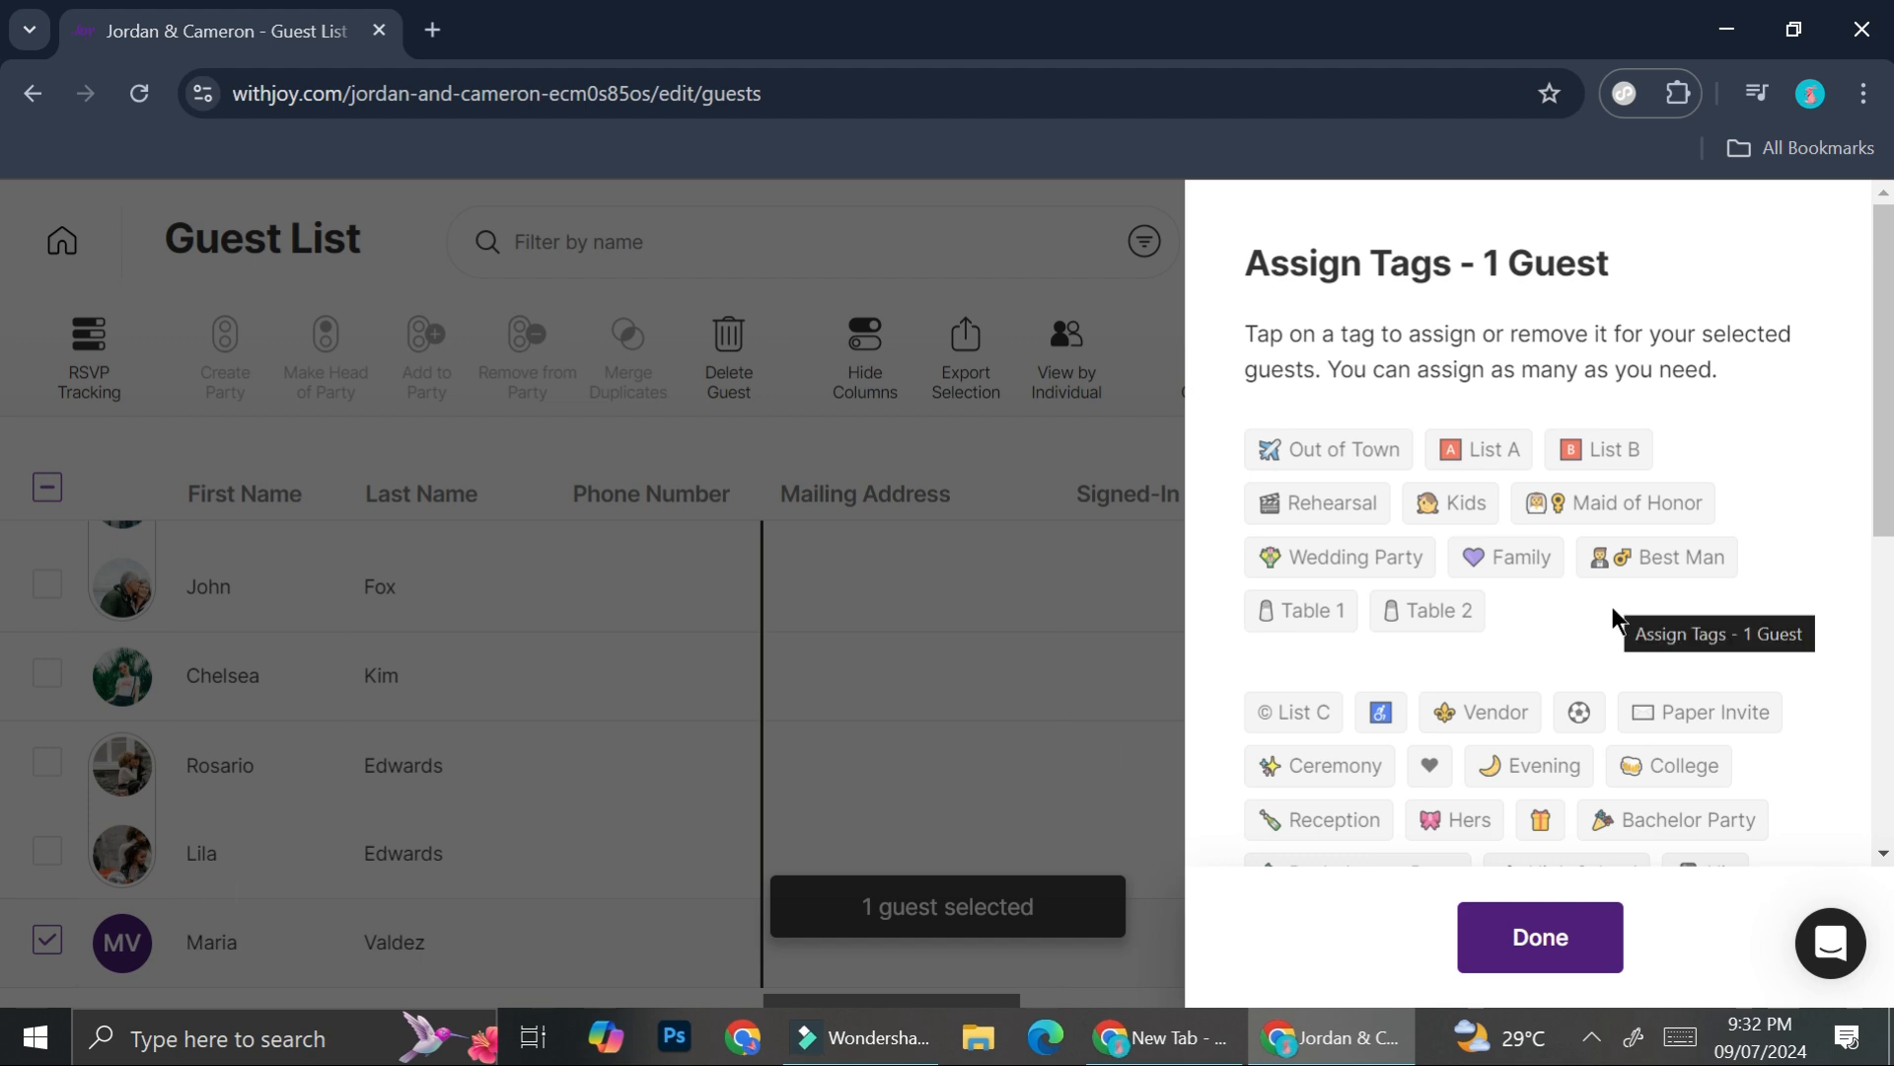
left_click(1477, 450)
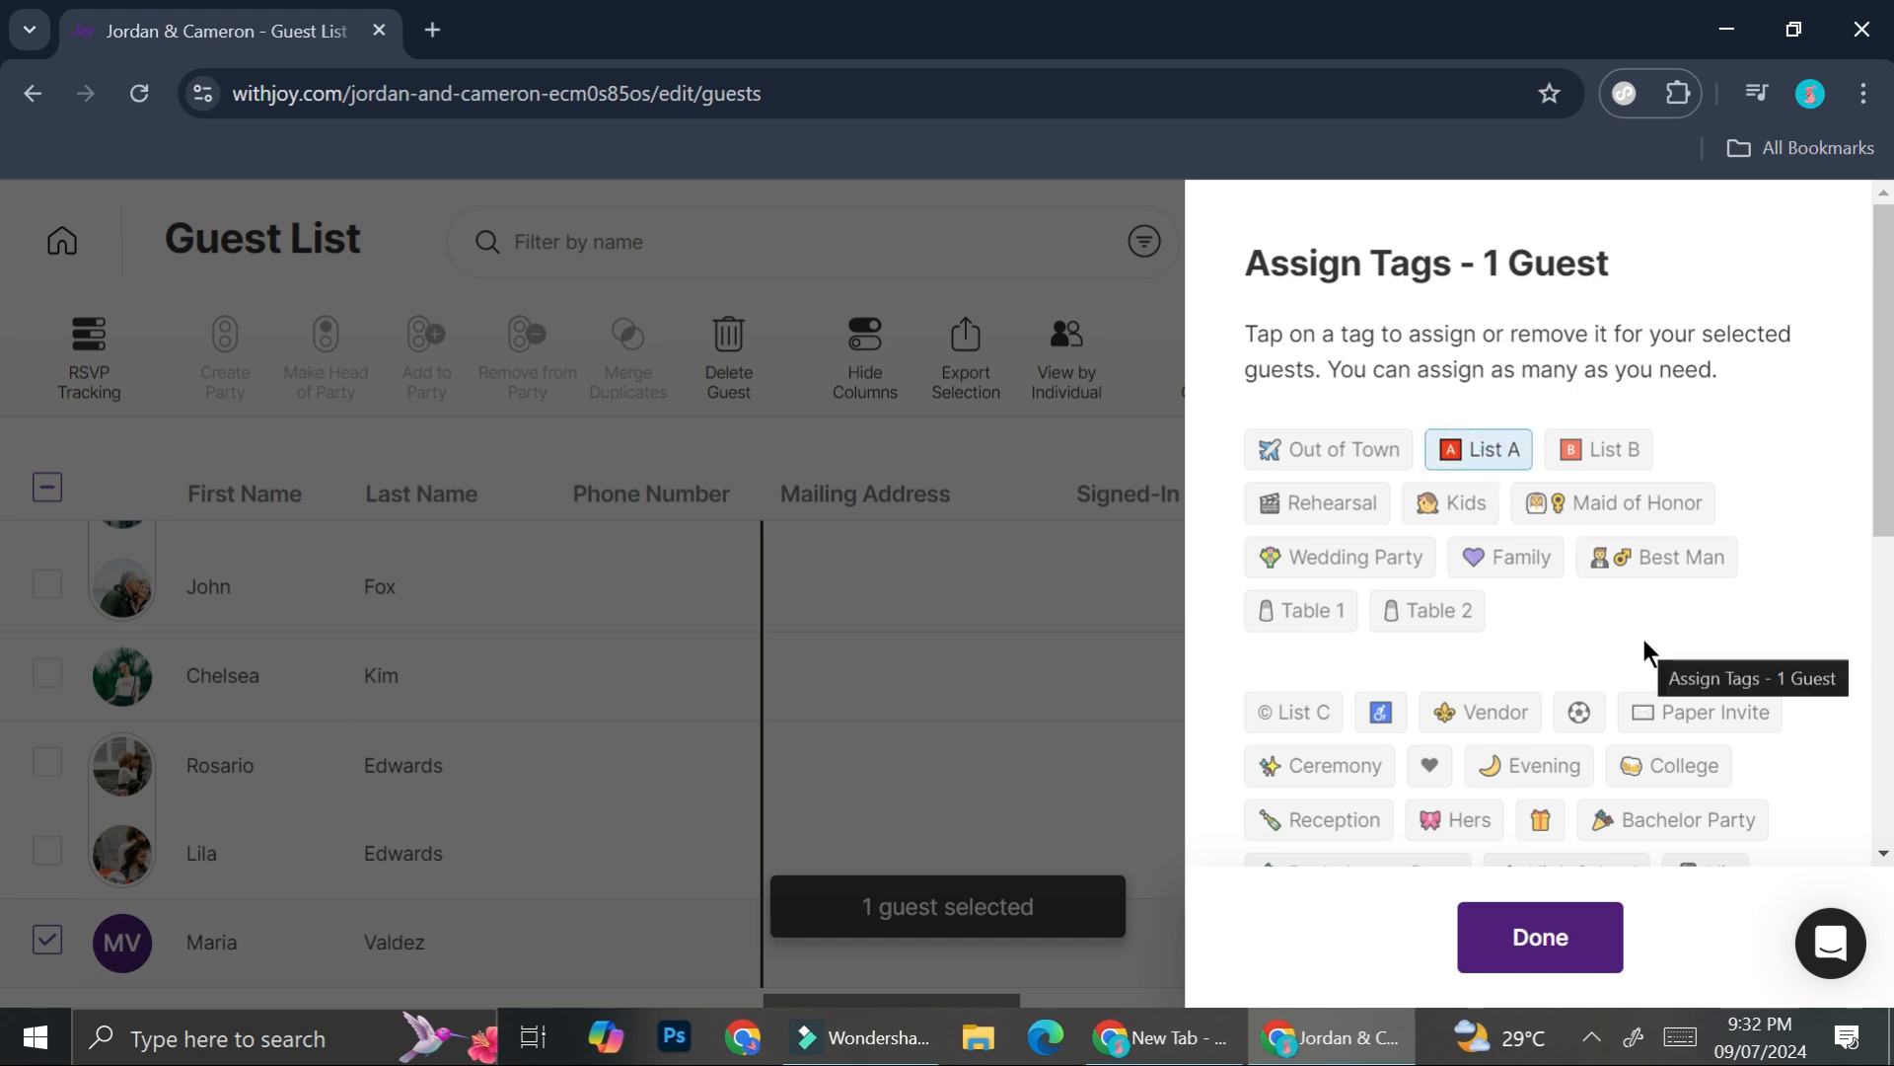
scroll(1530, 647, "down", 6)
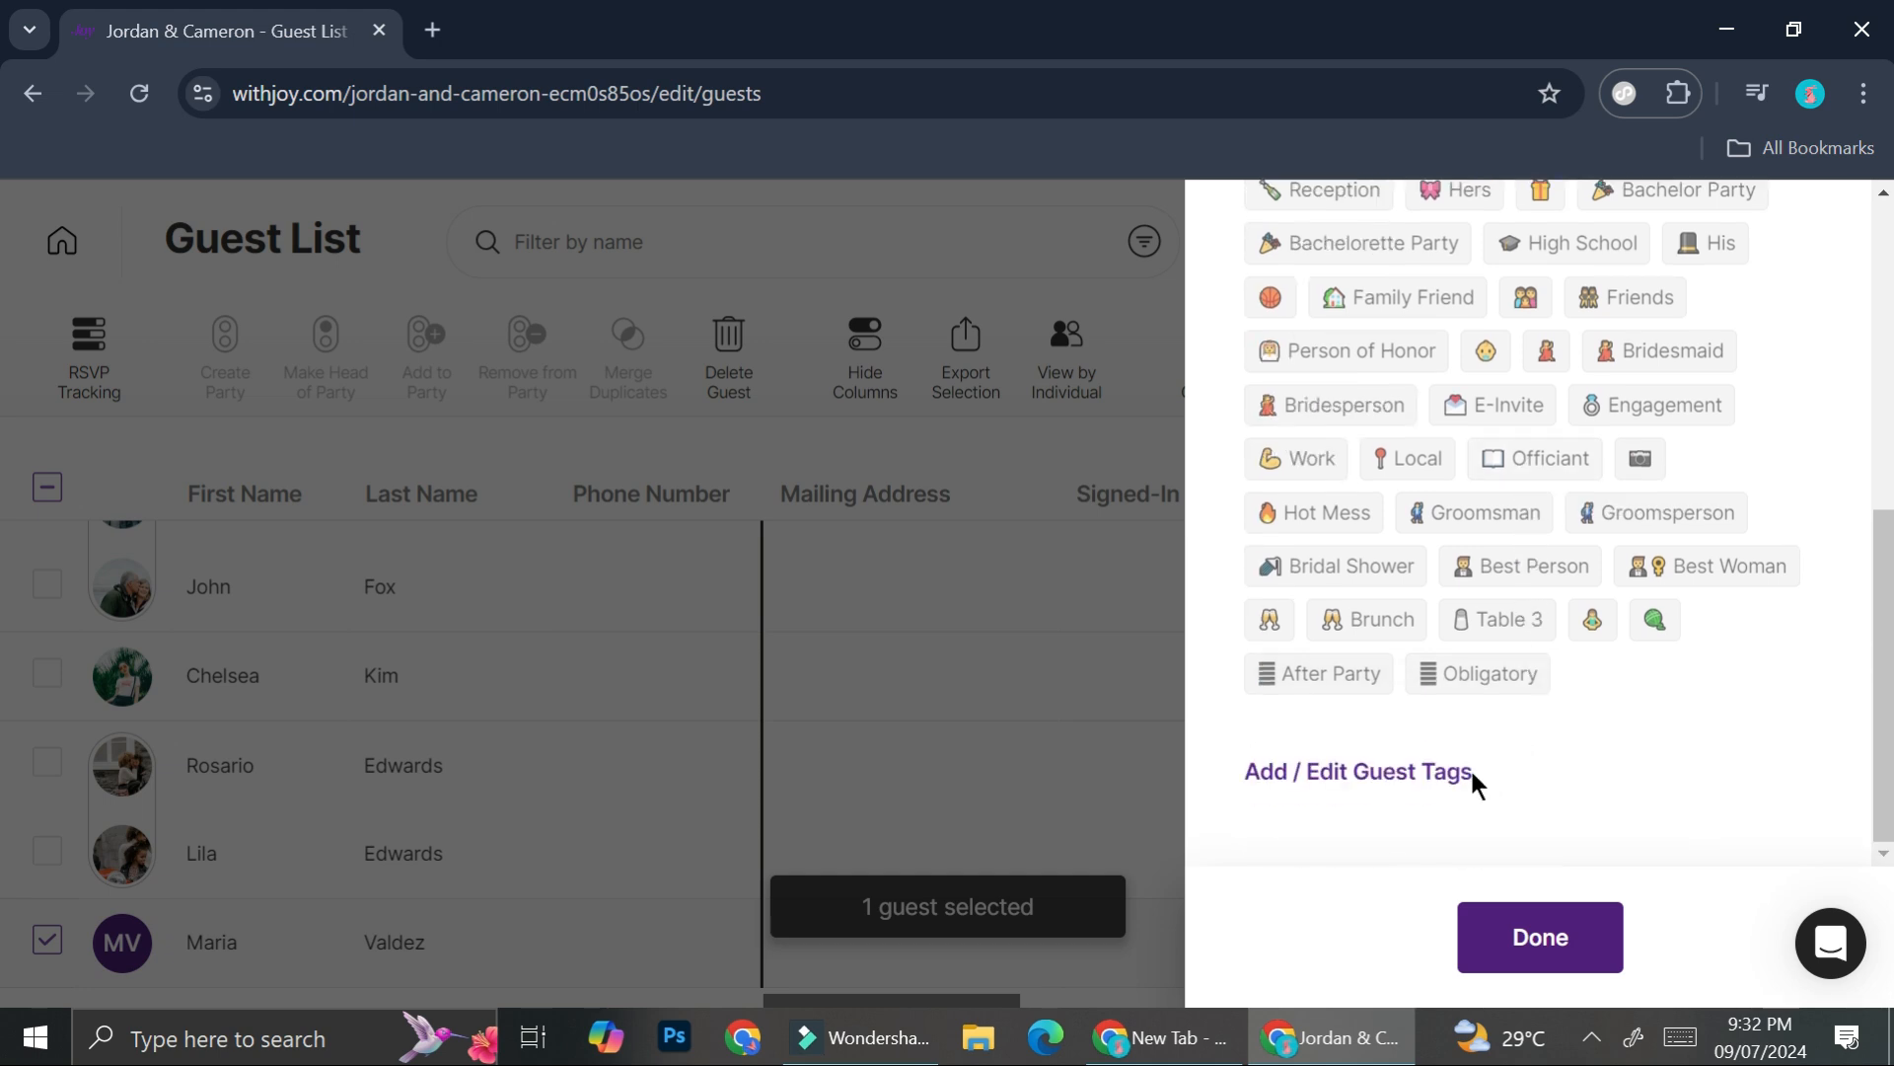
scroll(1460, 592, "up", 6)
scroll(1447, 532, "down", 6)
- Create a new custom guest tag named 'Bestfriend' in the tag organizer
left_click(1374, 776)
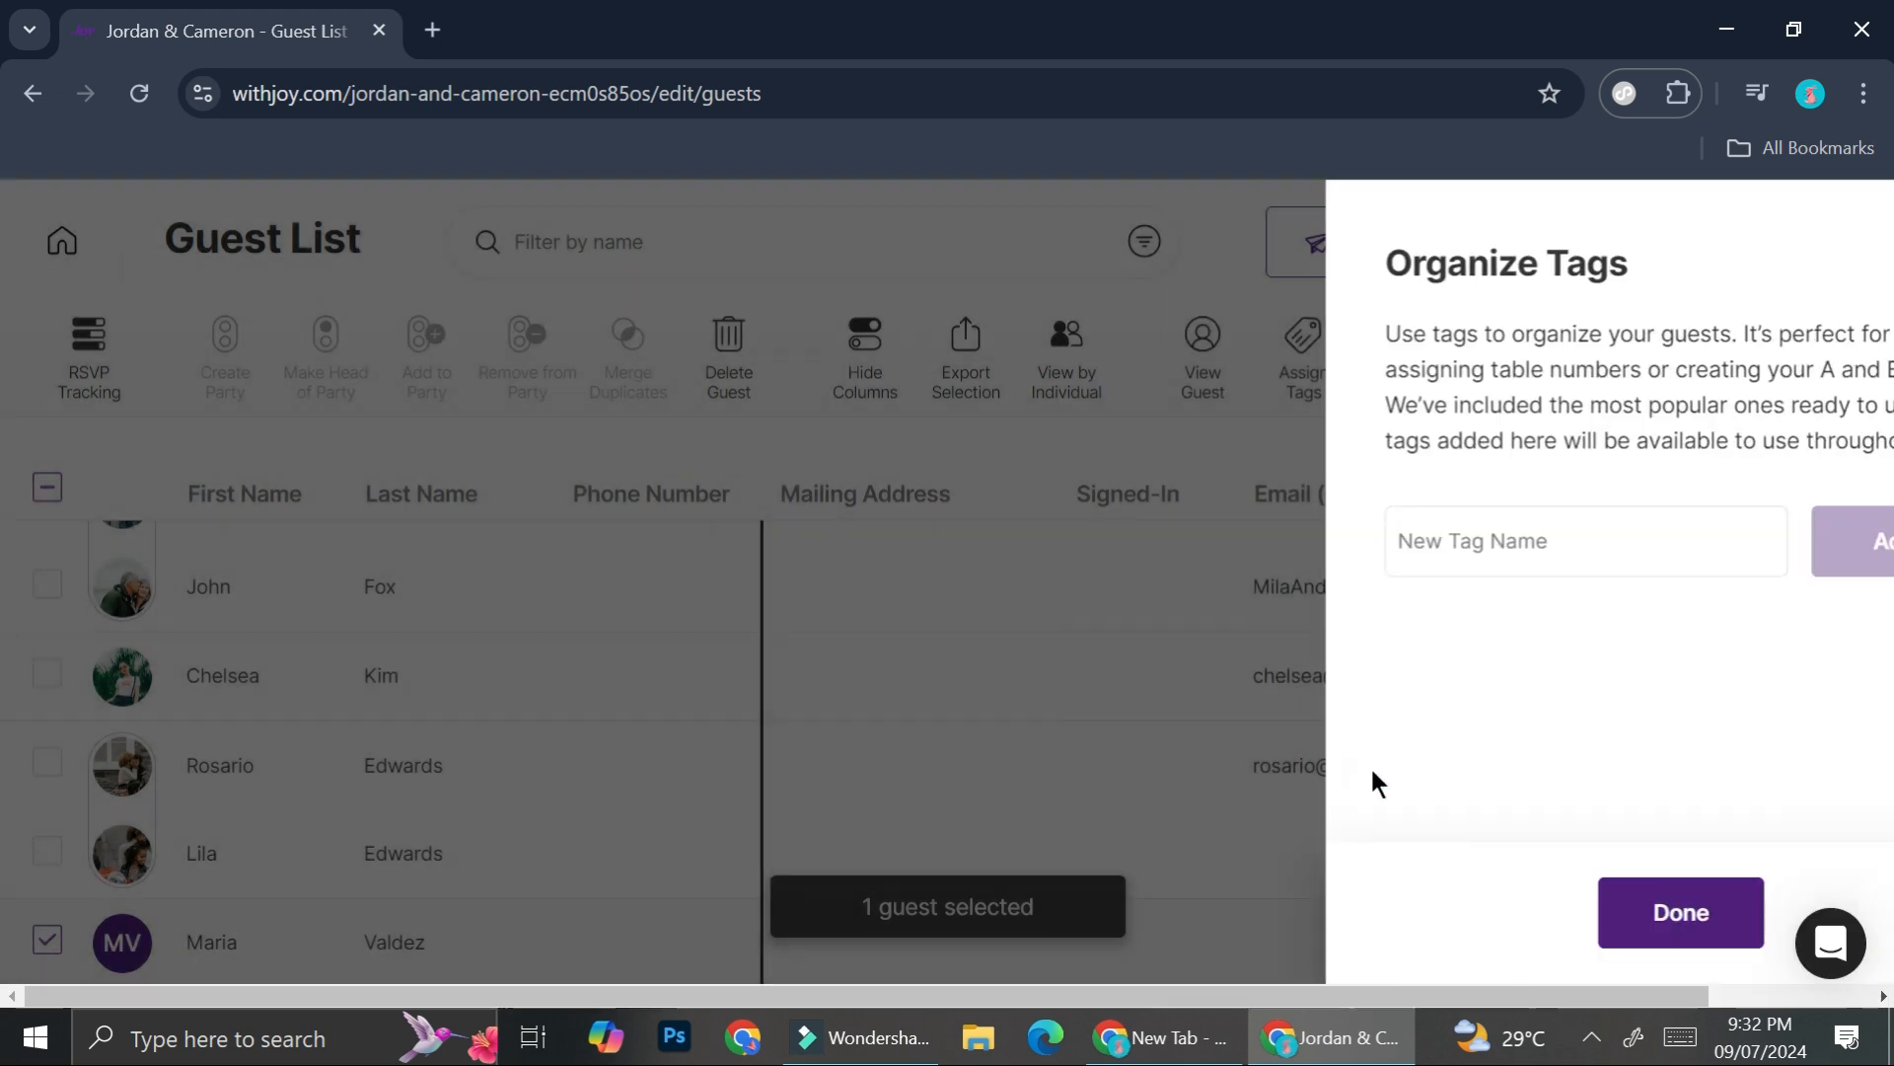
left_click(1459, 572)
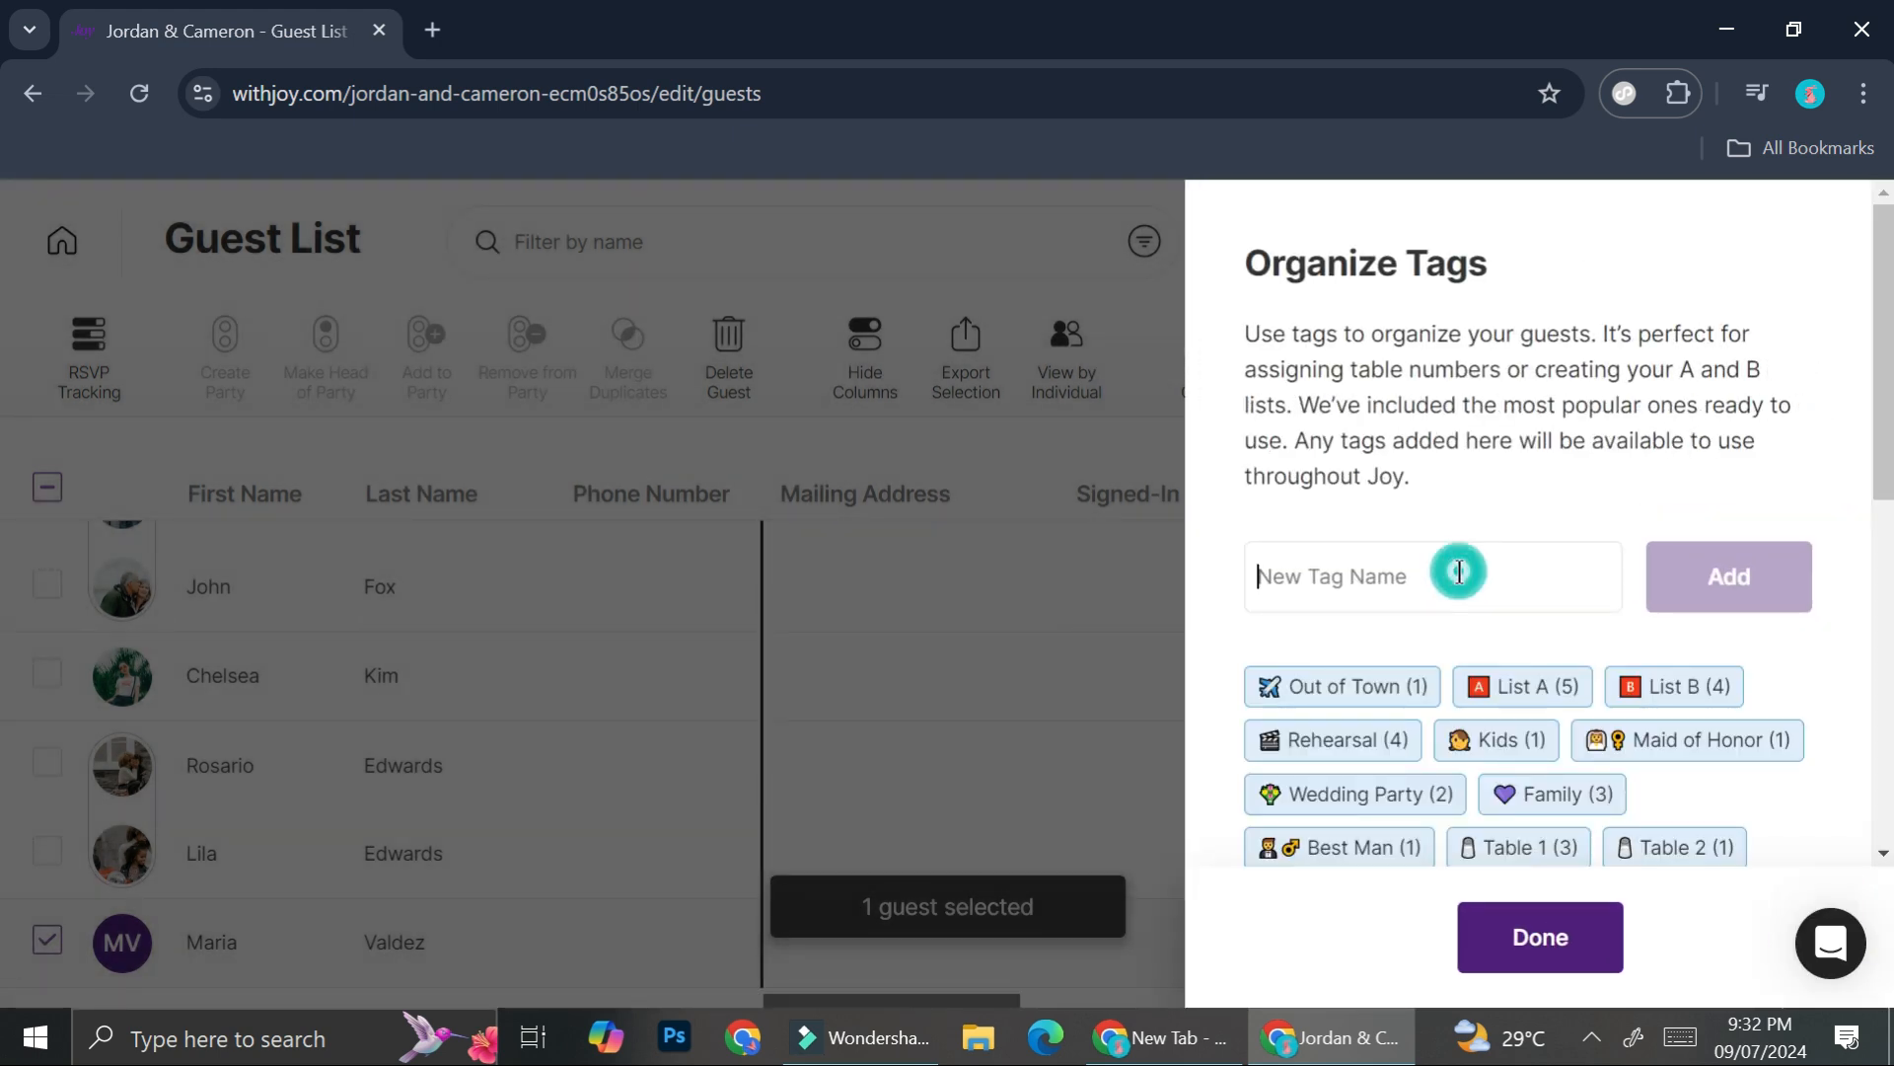
type("Bestfrie")
type("d")
left_click(1740, 580)
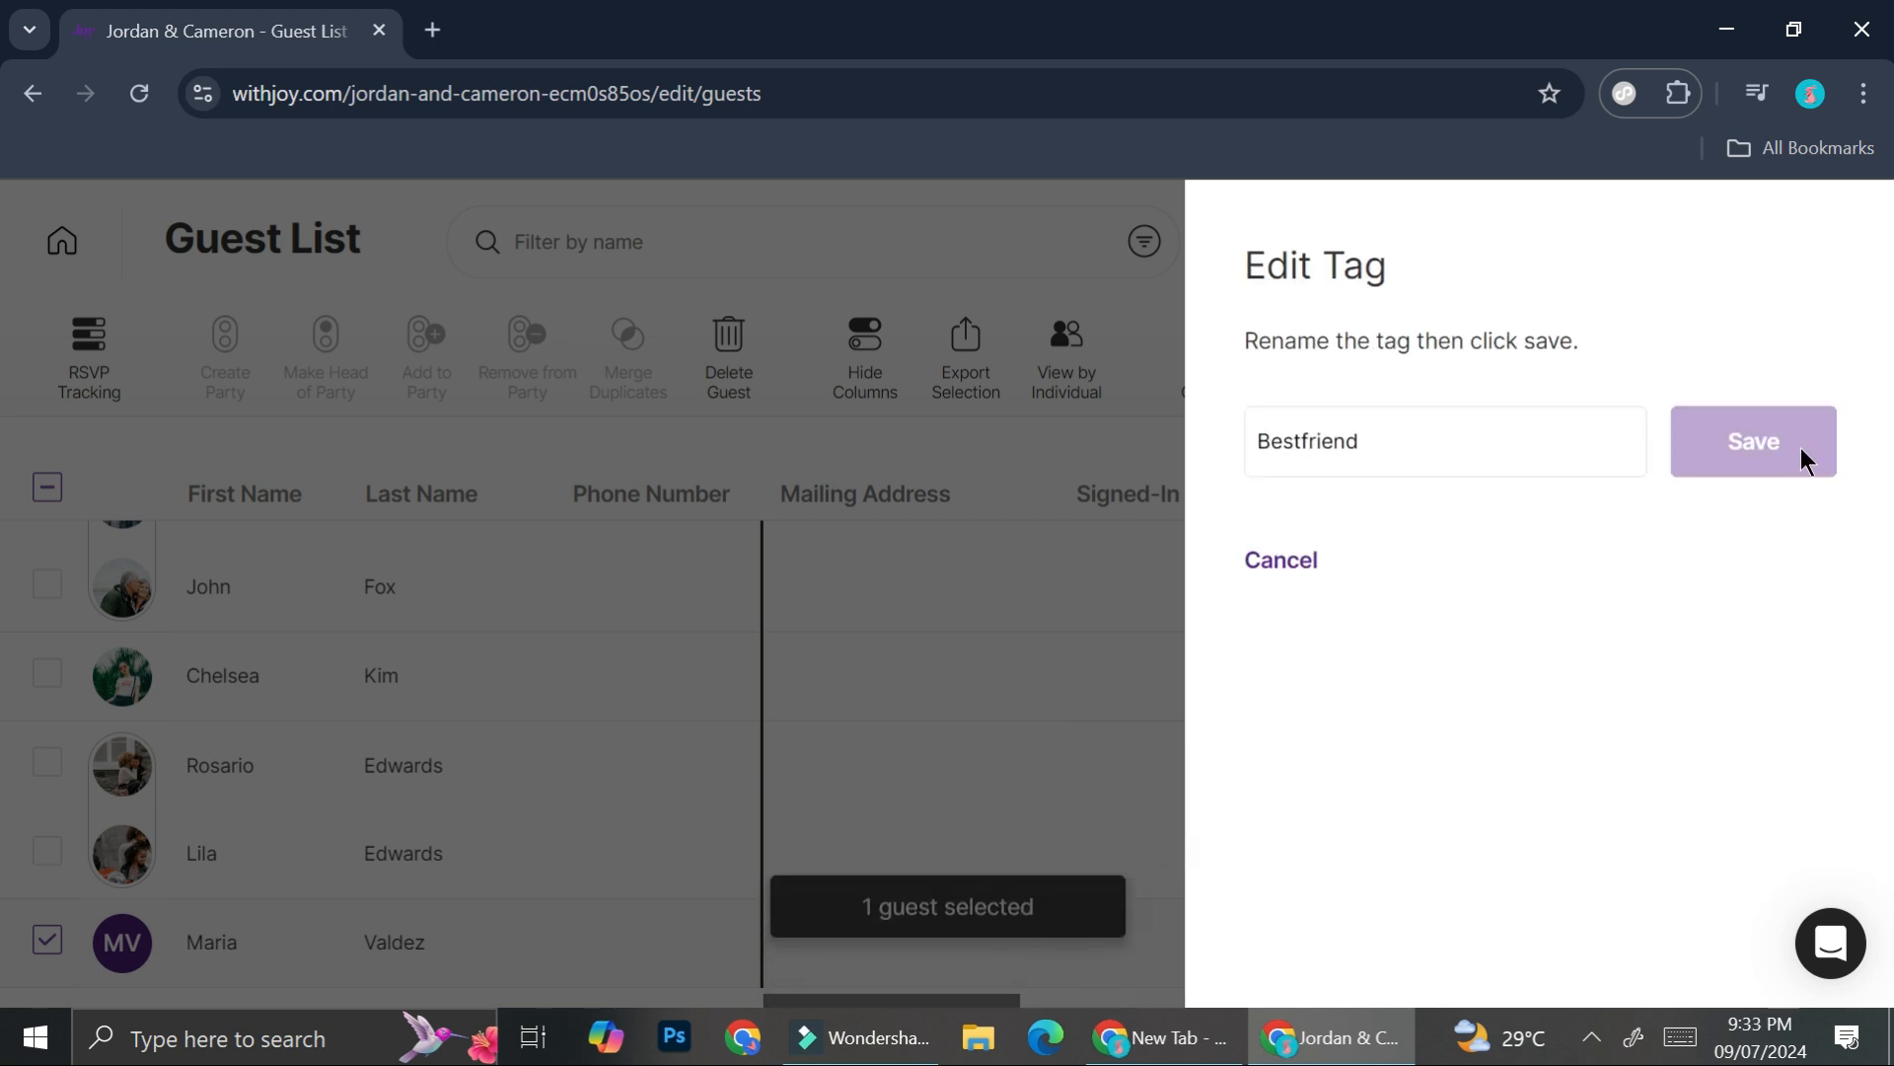
left_click(1802, 447)
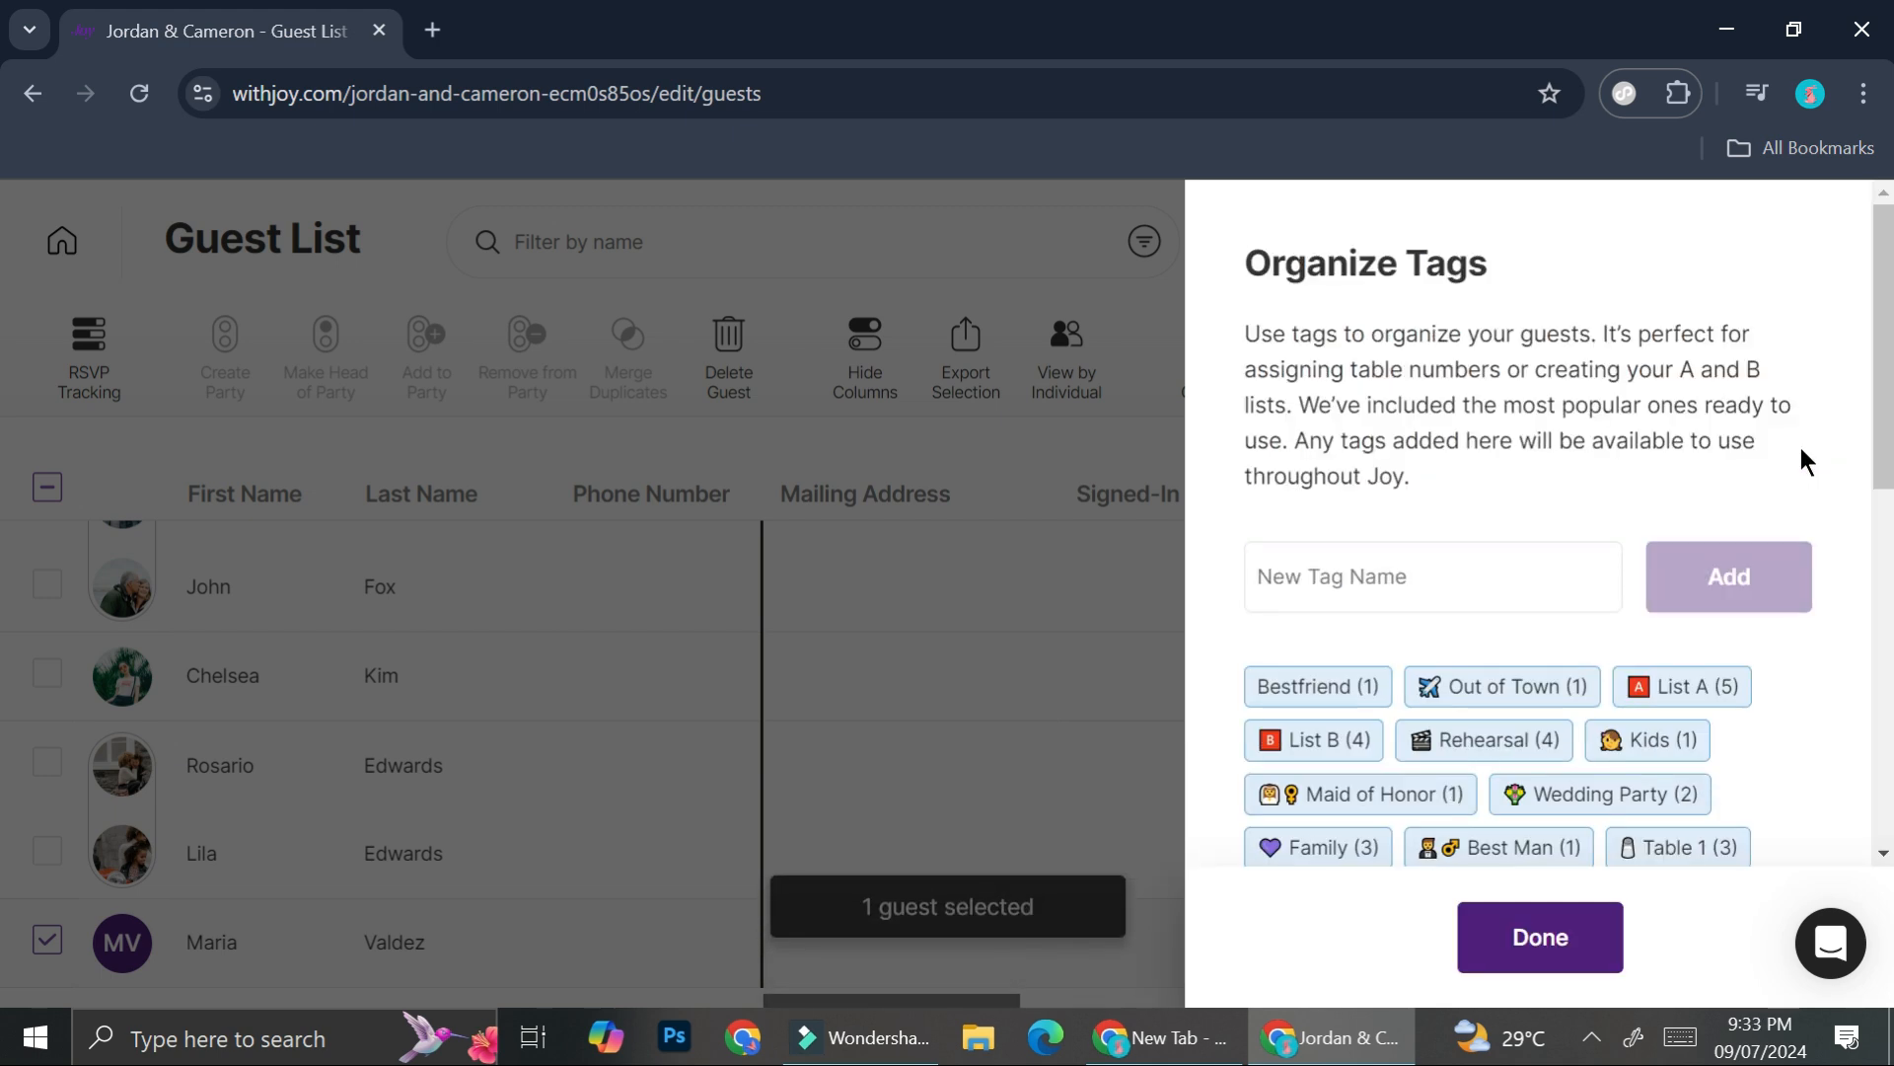
- Confirm the guest's Bestfriend and List A tags and return to the guest list
left_click(1547, 962)
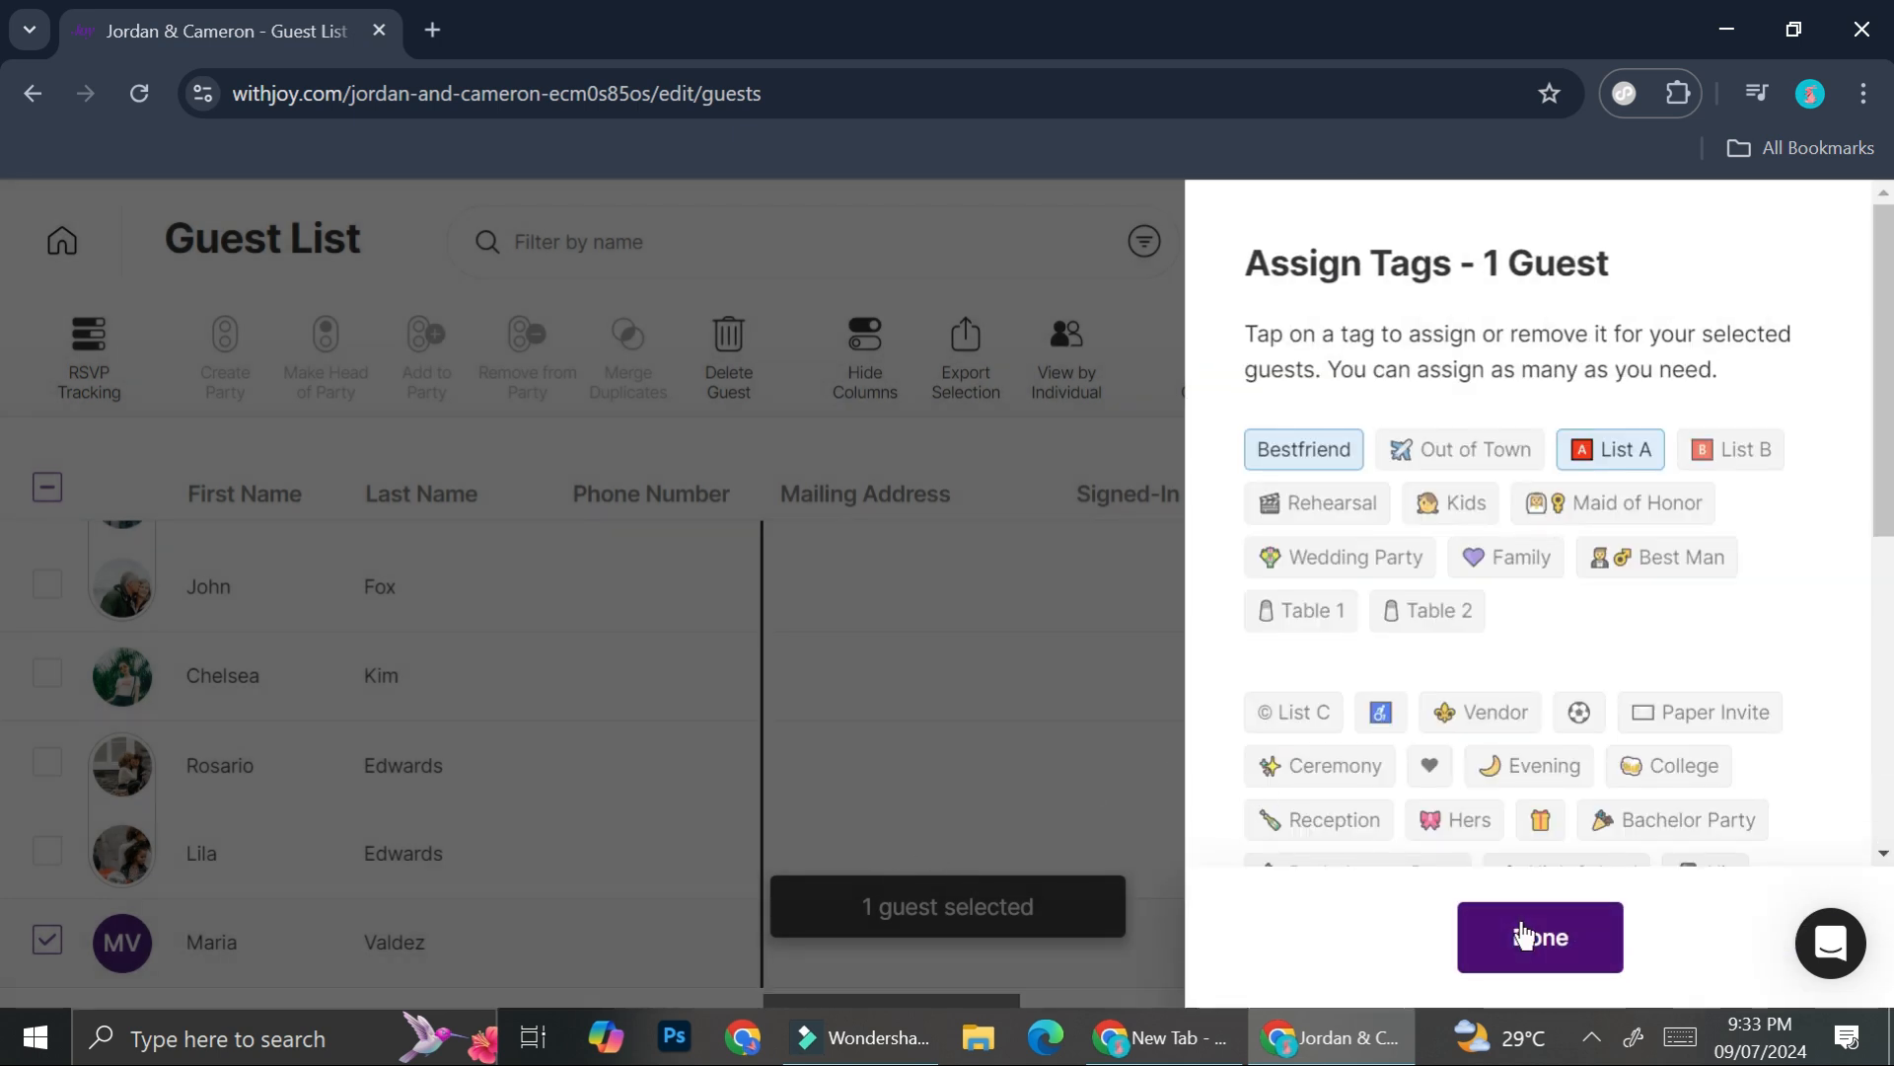
left_click(1524, 936)
left_click_drag(991, 999, 1536, 1022)
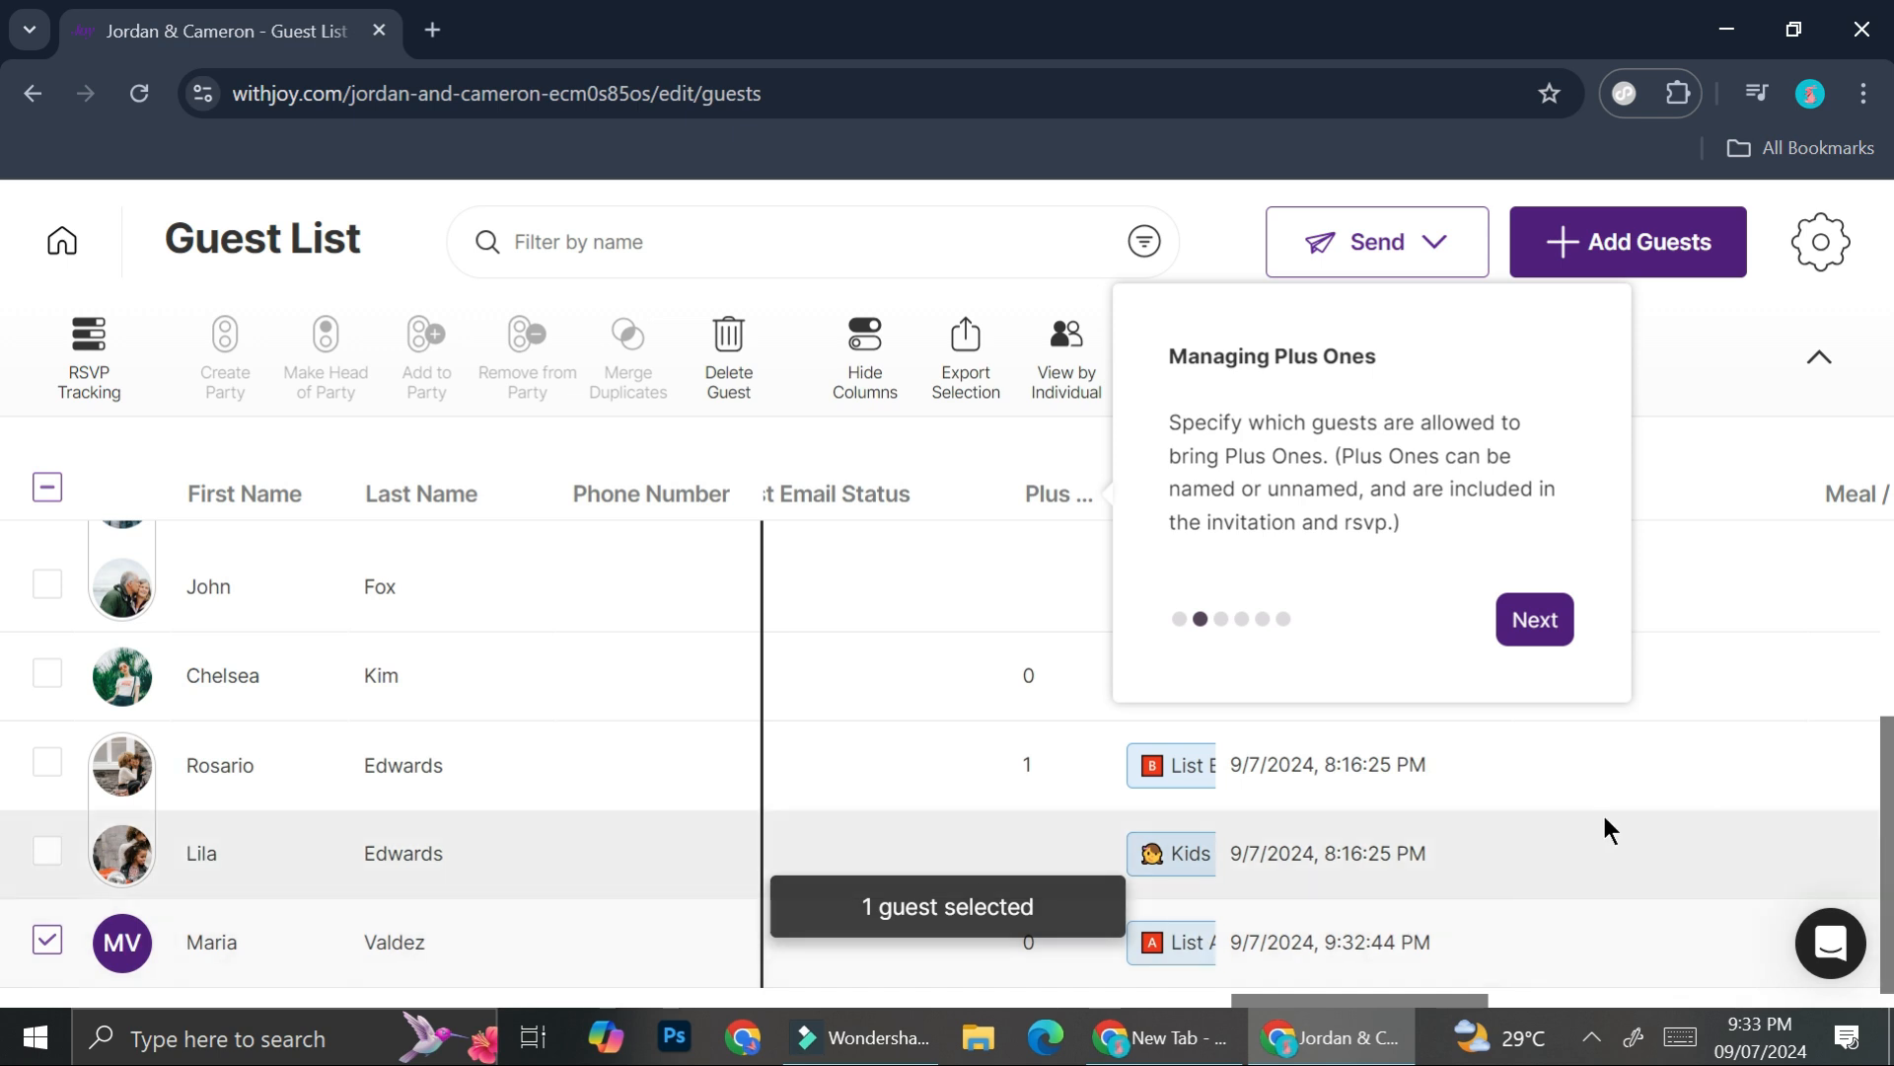
- Look over the Send options, dismiss the guest list tour, and close the Send dropdown
left_click(1435, 242)
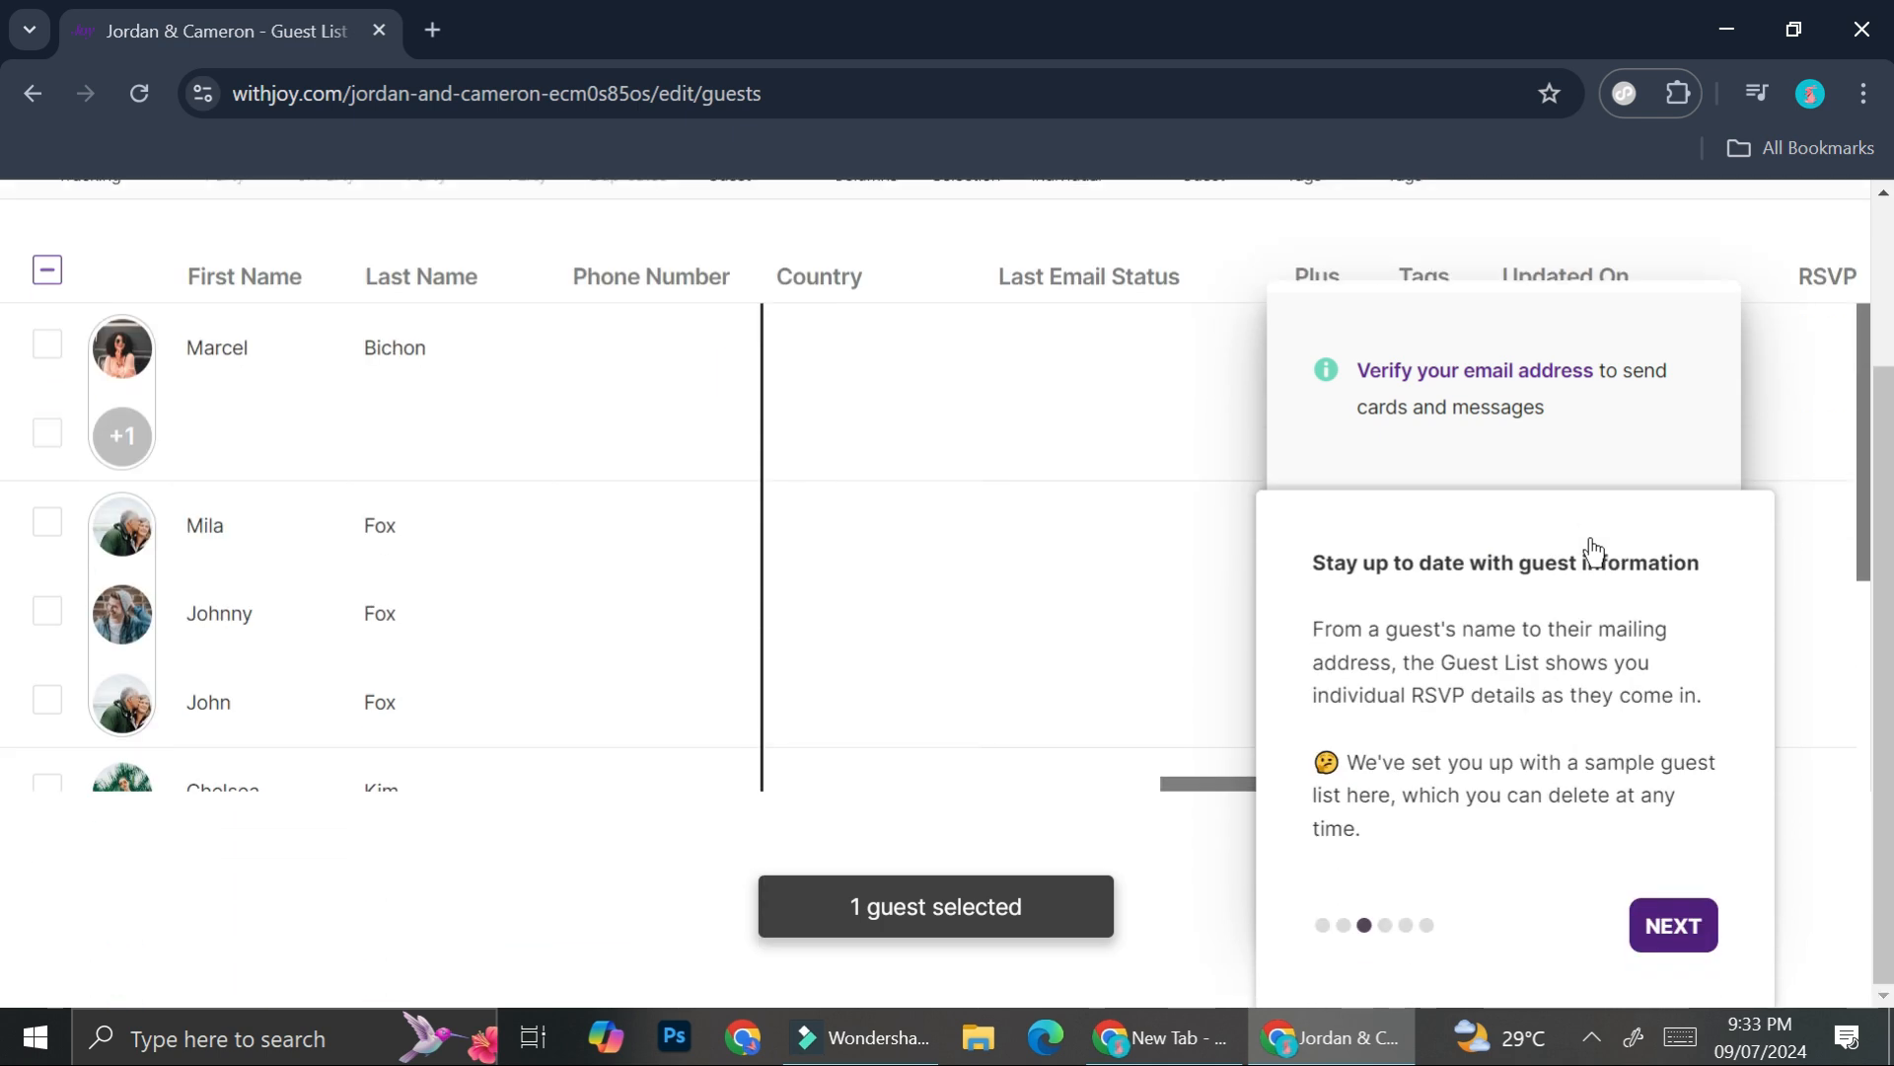
left_click(1689, 920)
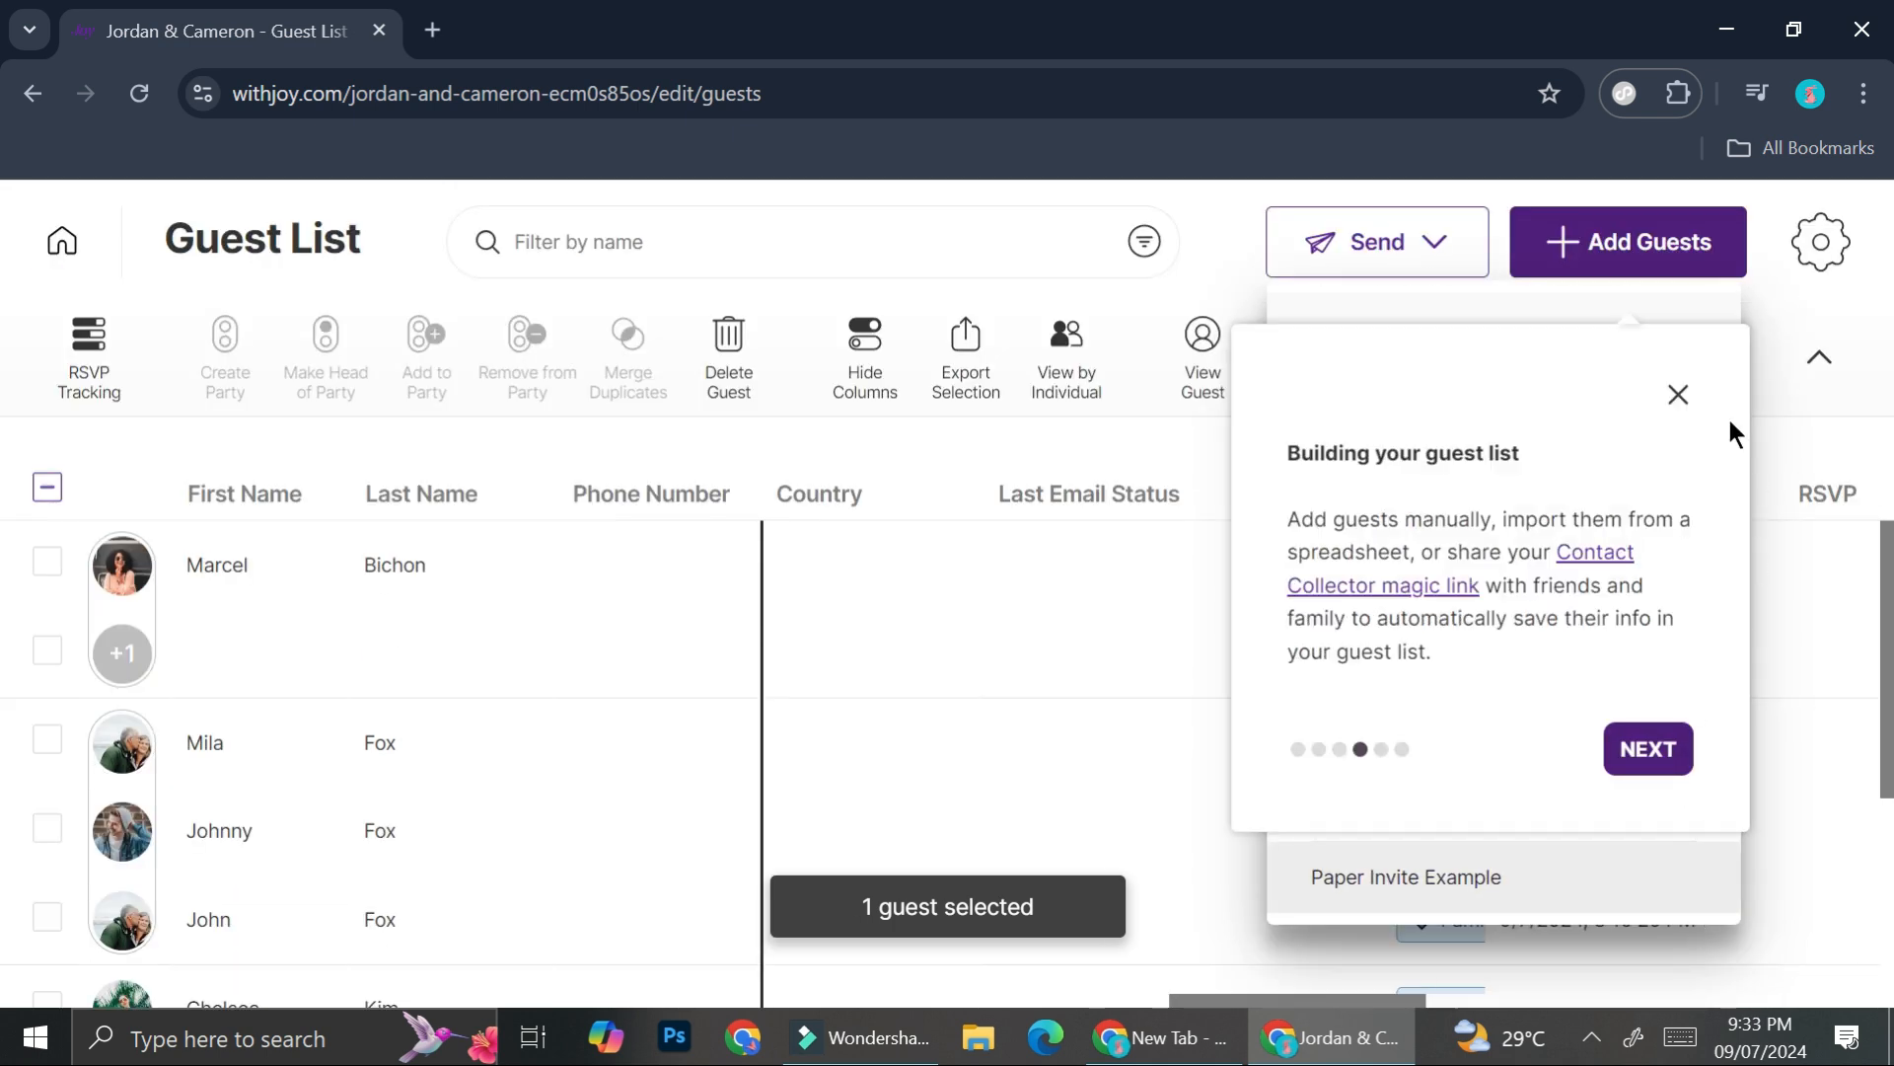
left_click(1681, 399)
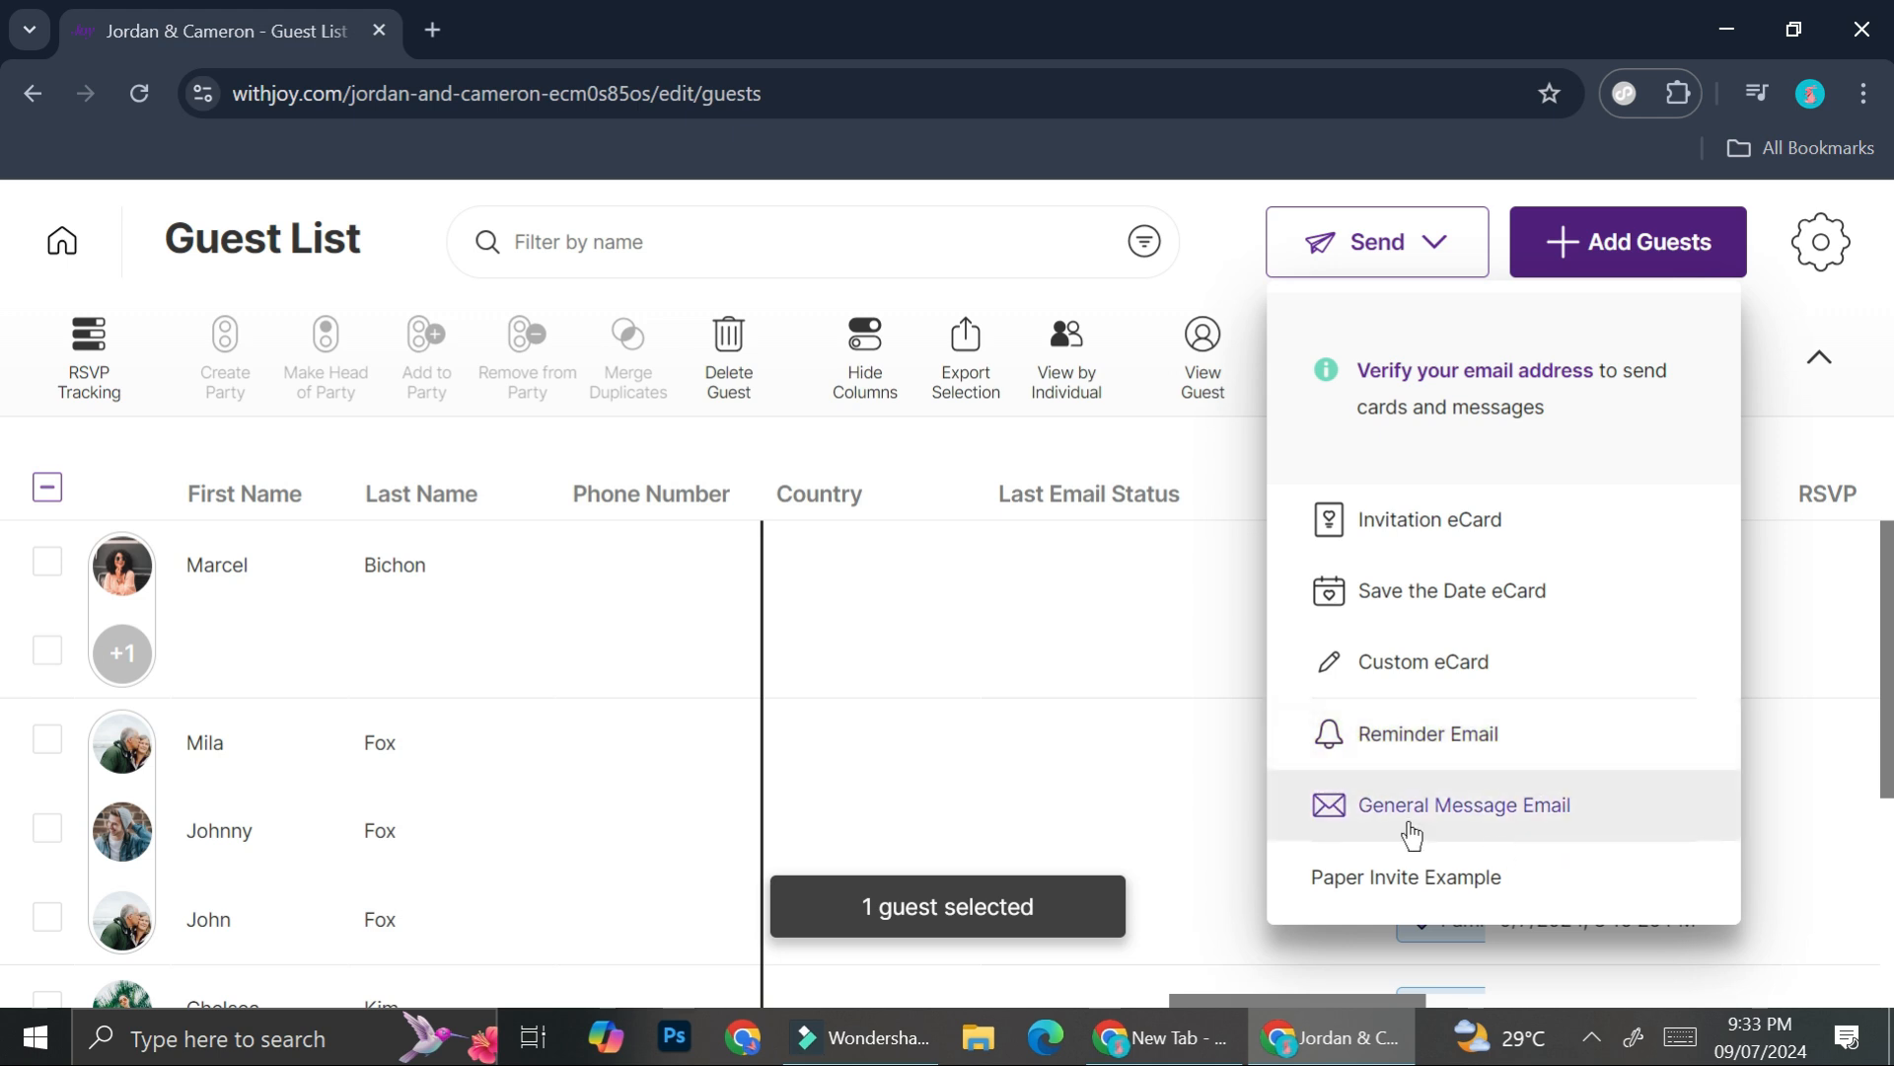
left_click(1195, 264)
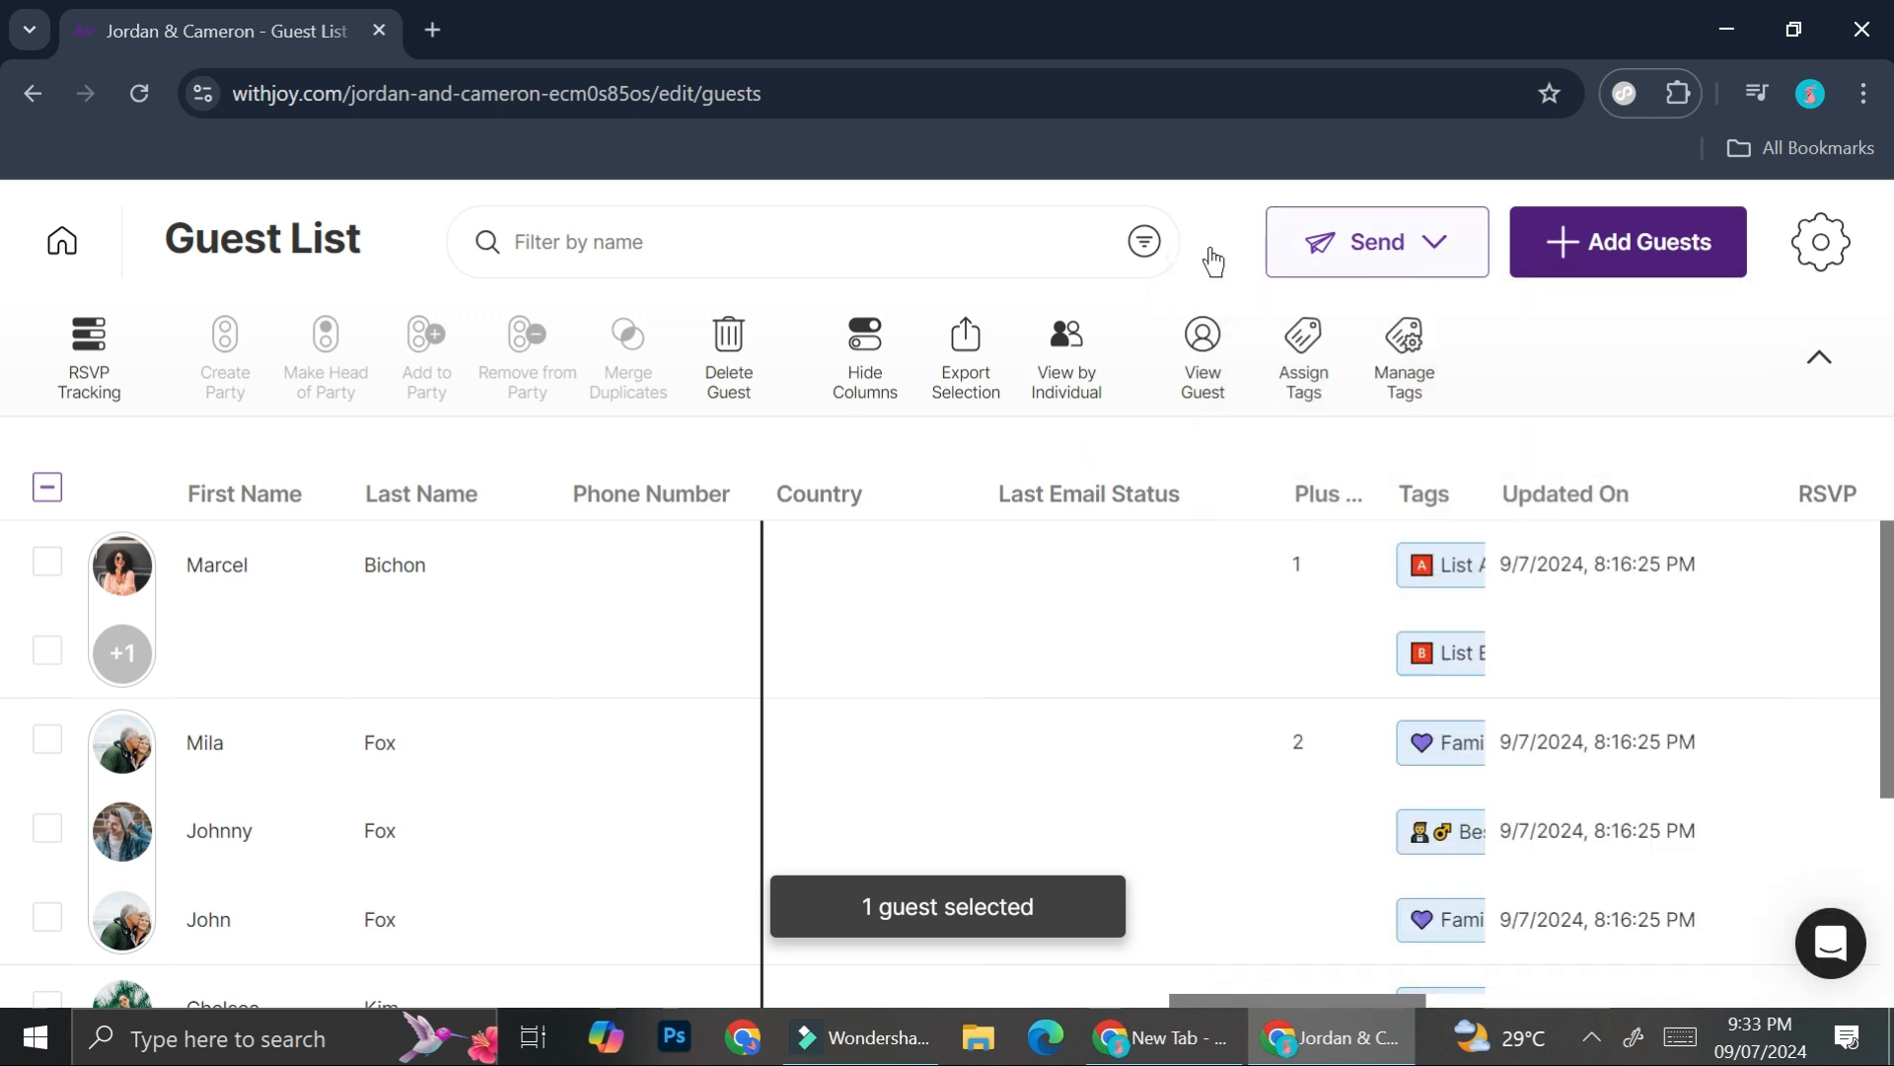
- Return to the wedding dashboard and scroll to reach RSVP Questions
left_click(62, 244)
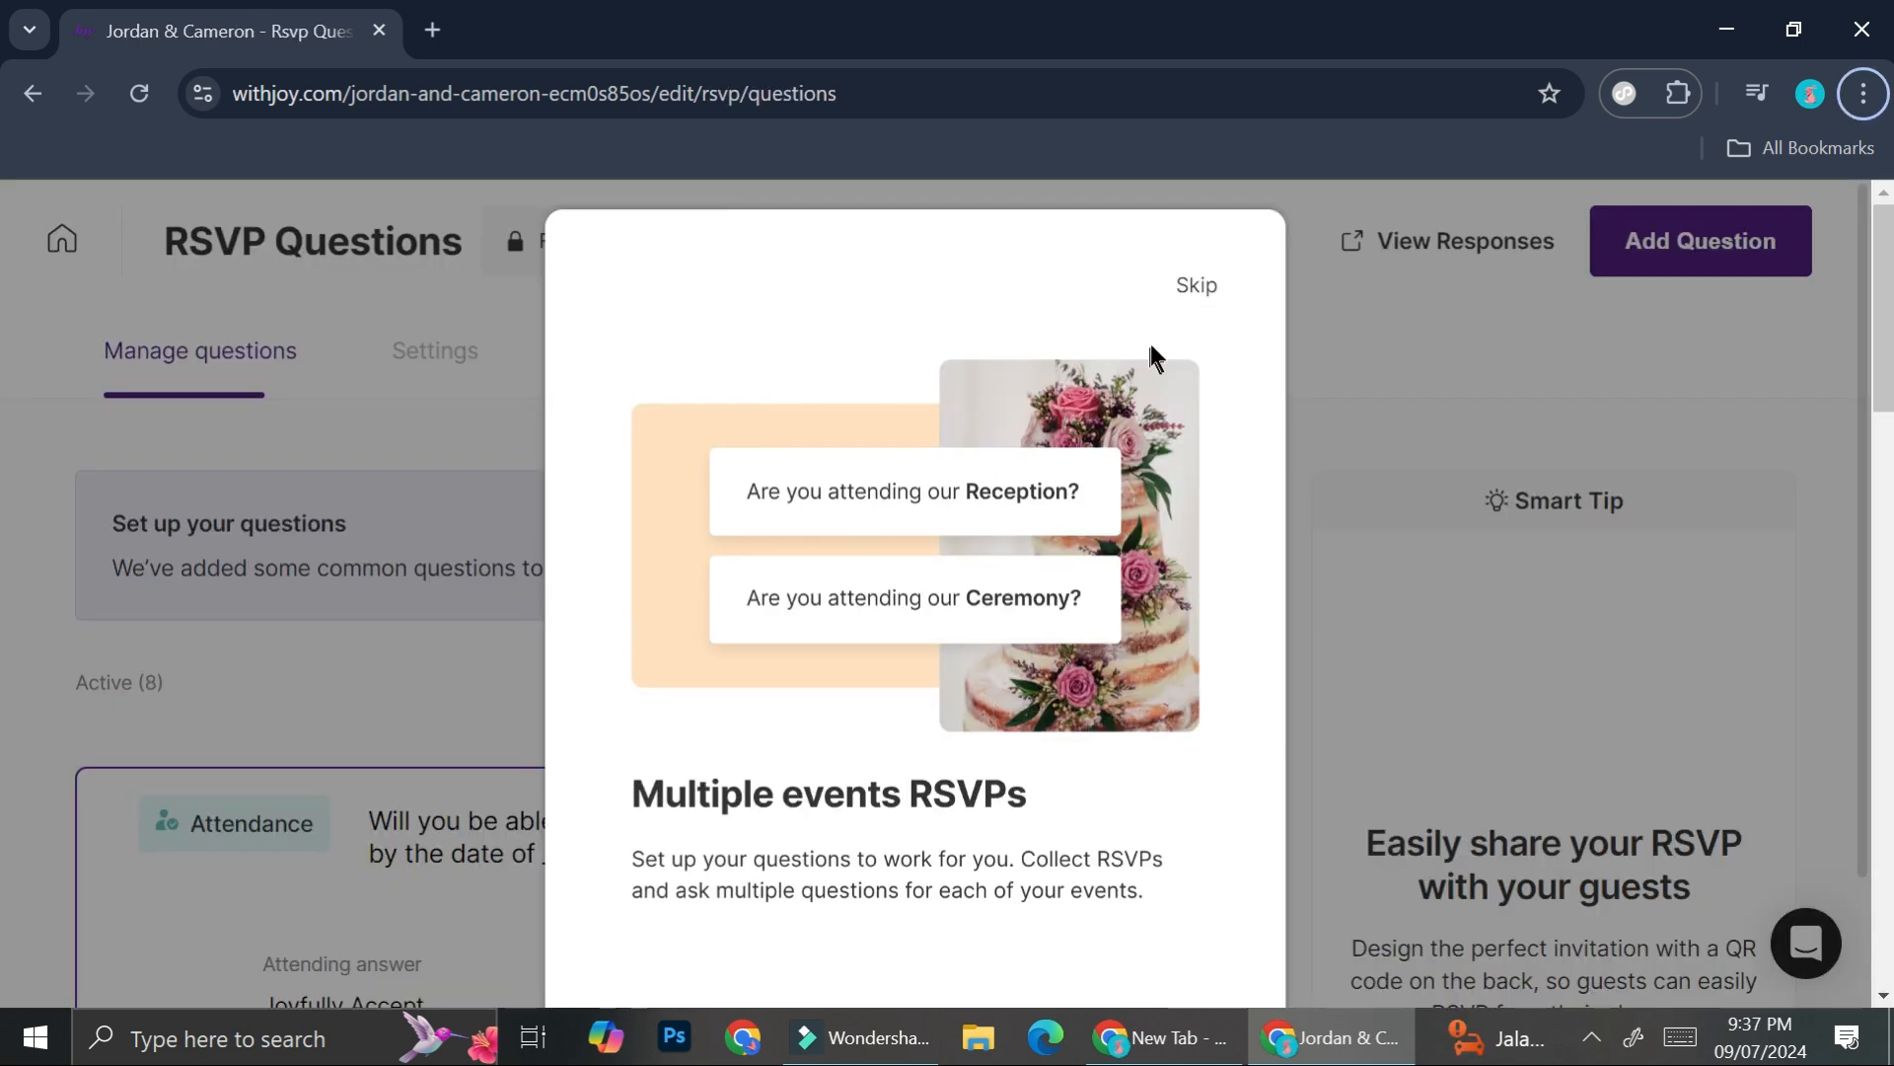
scroll(1008, 481, "down", 2)
scroll(821, 584, "up", 2)
scroll(1013, 558, "down", 2)
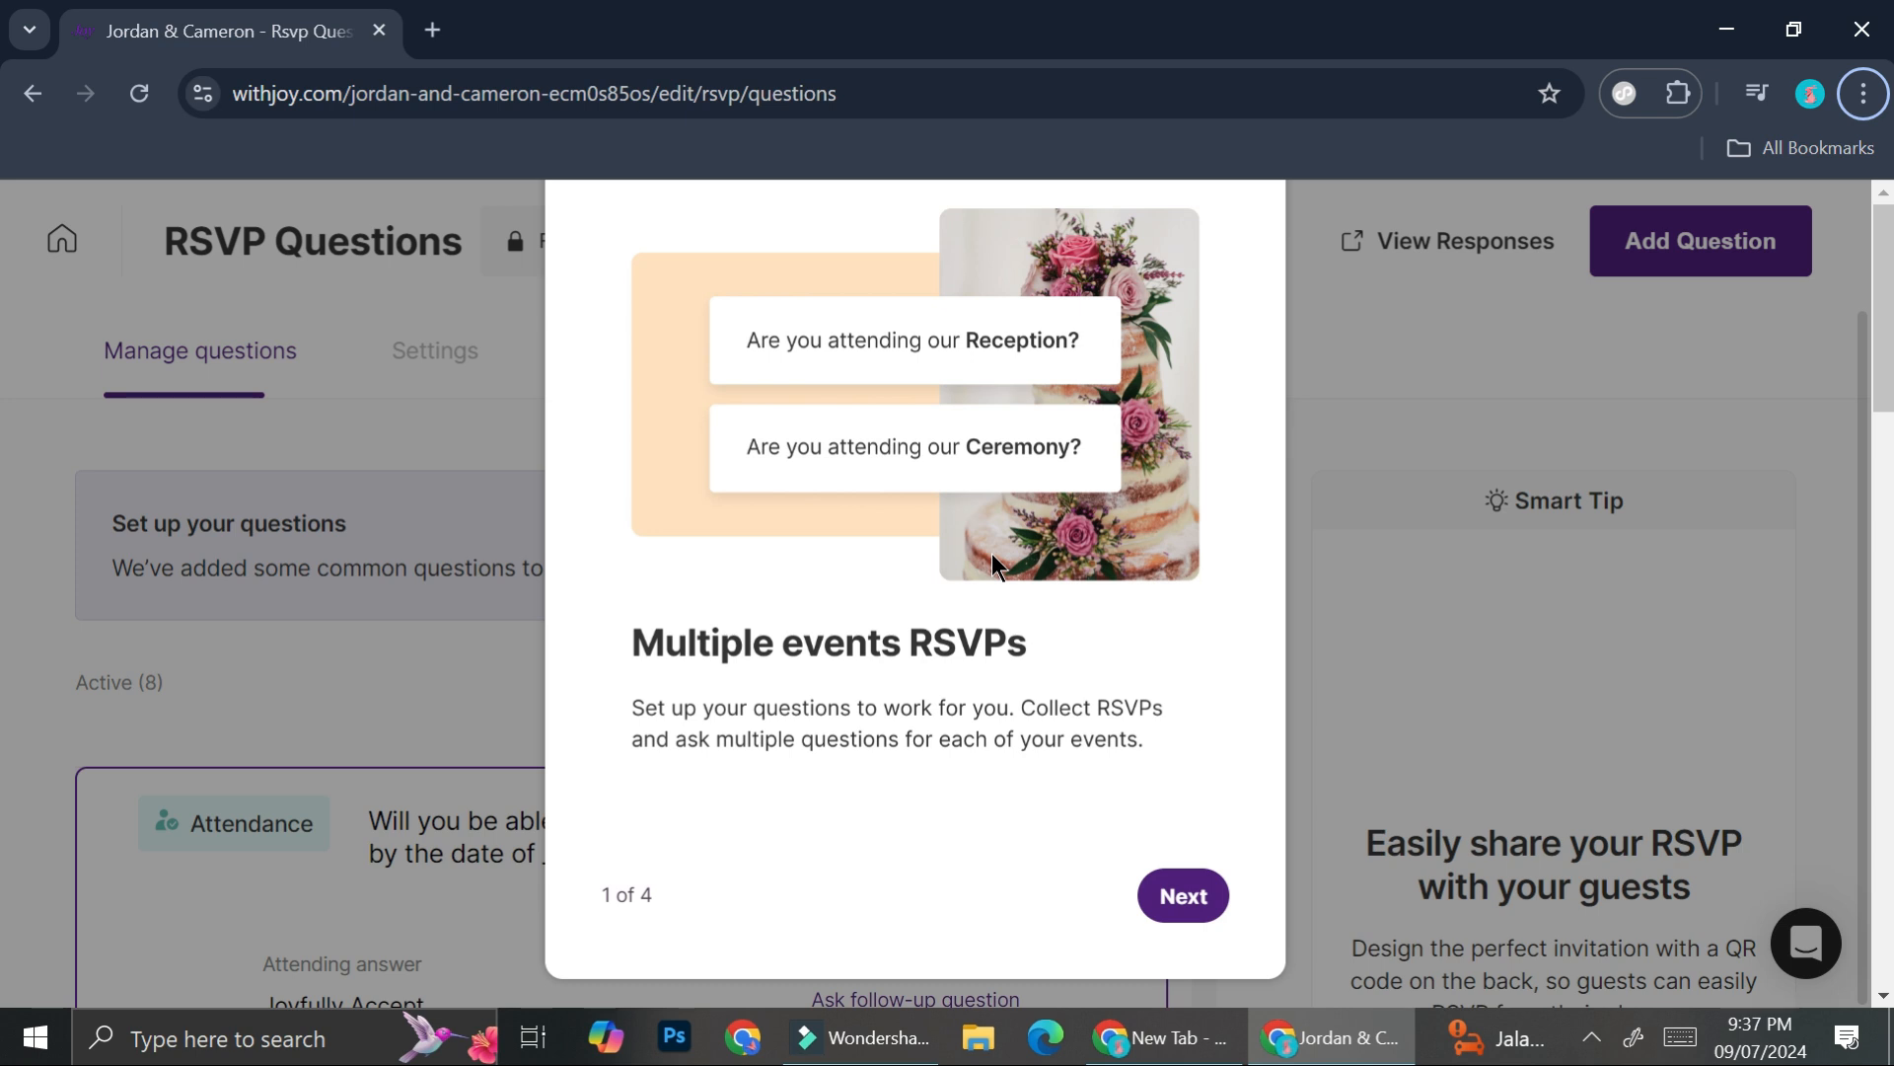
- Step through the four-part RSVP Questions intro tour to its end
left_click(1184, 893)
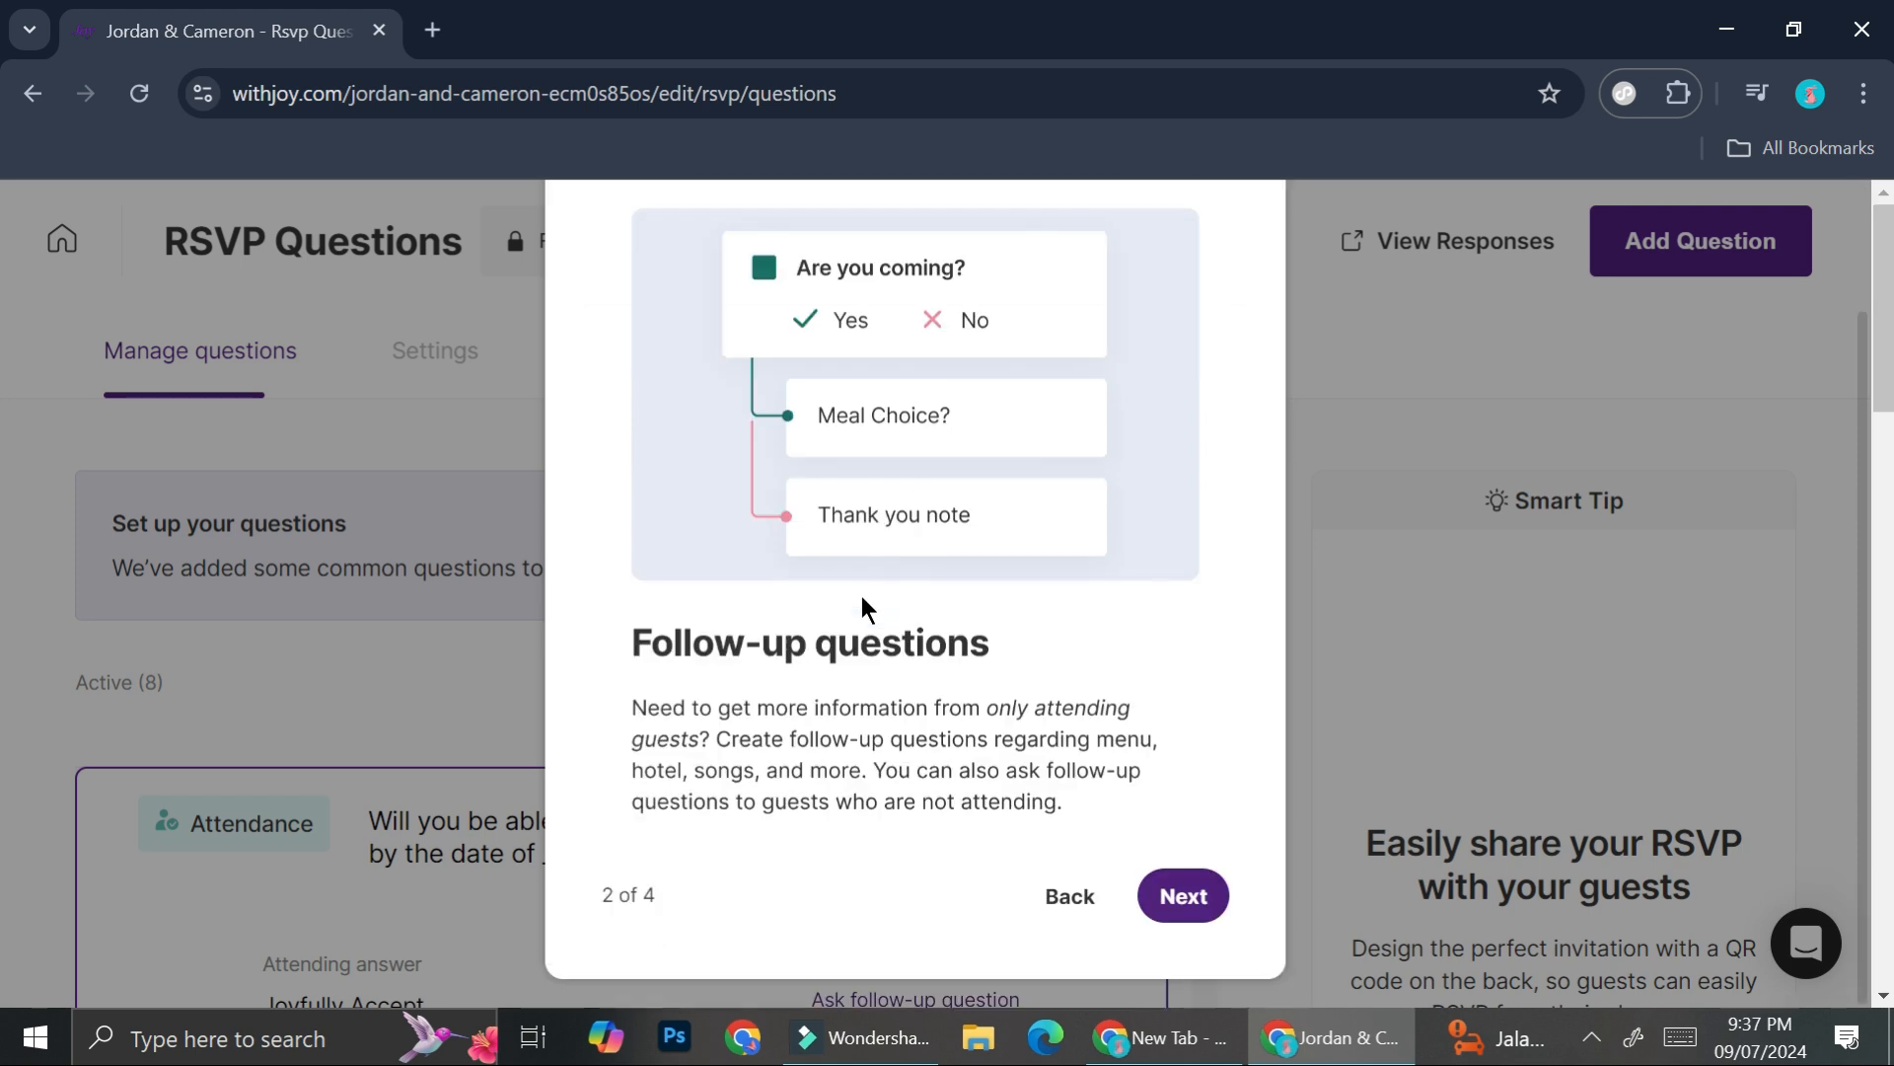
left_click(1184, 893)
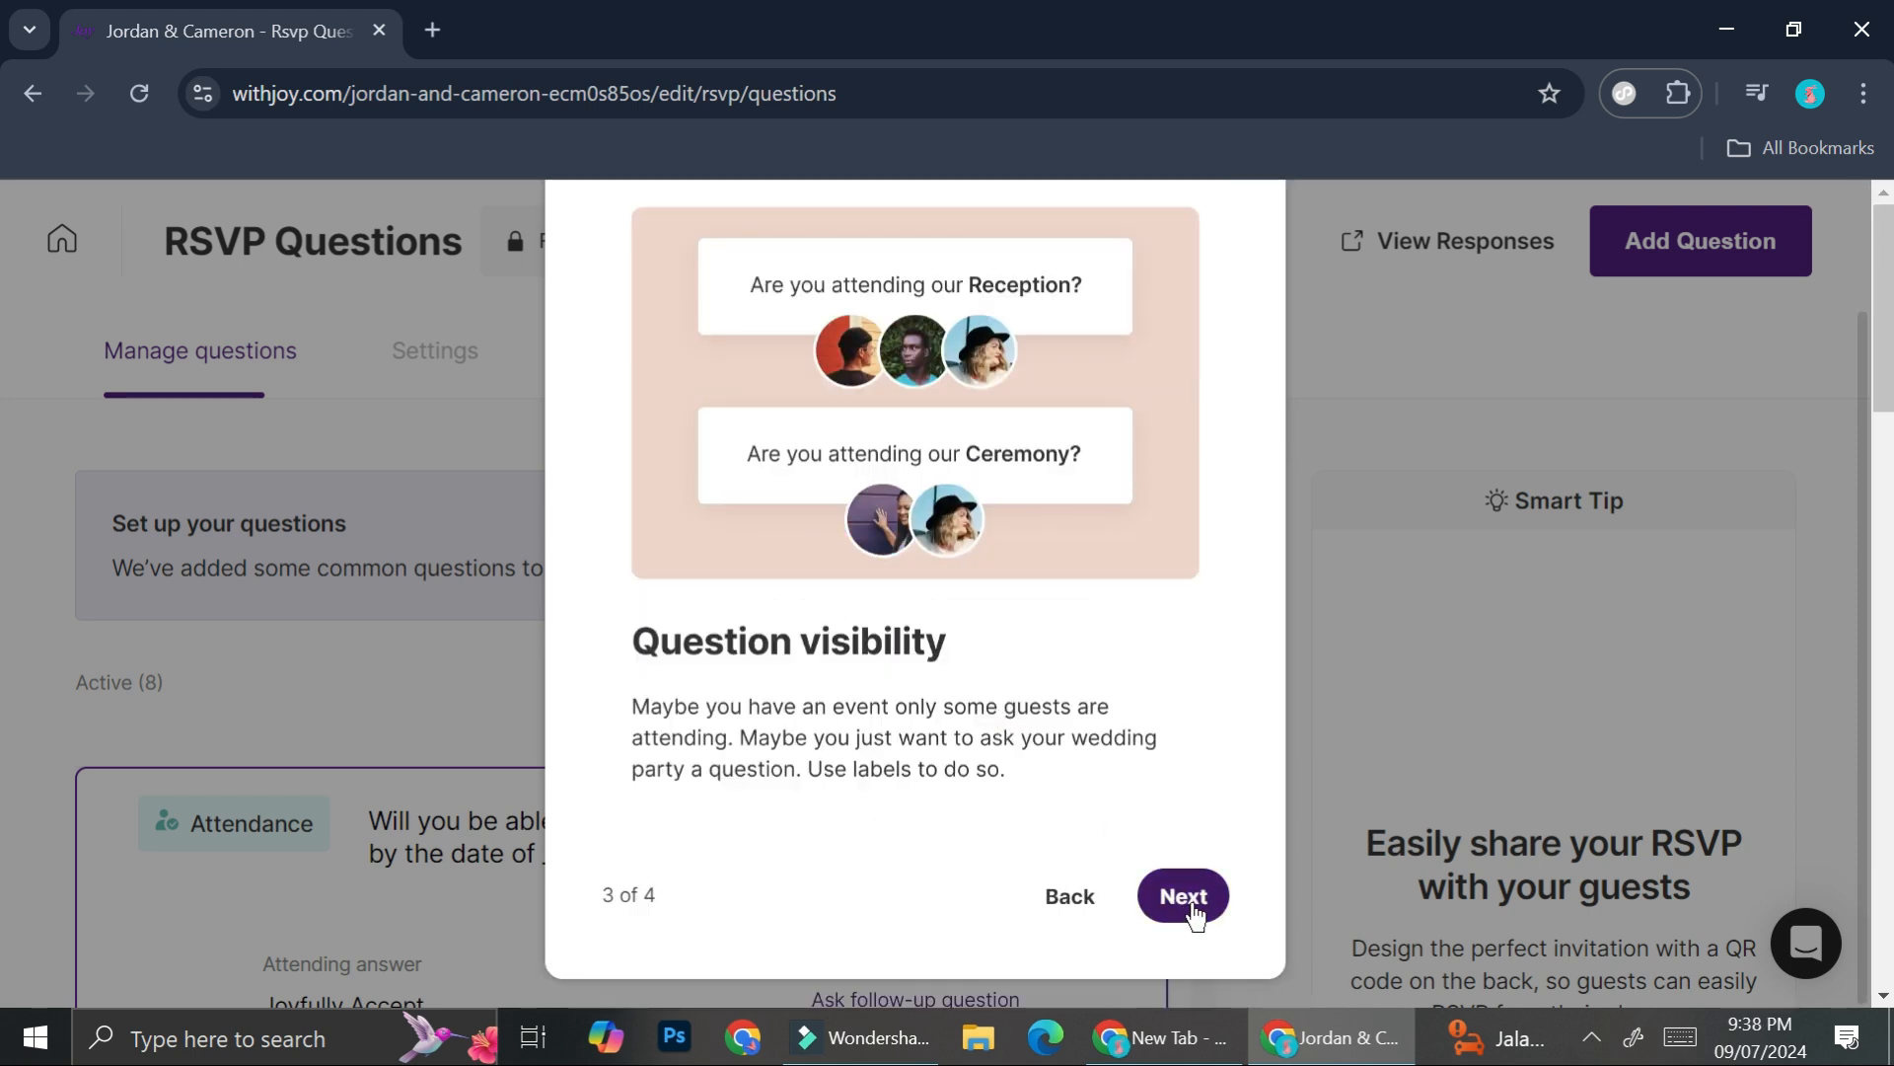
left_click(1181, 896)
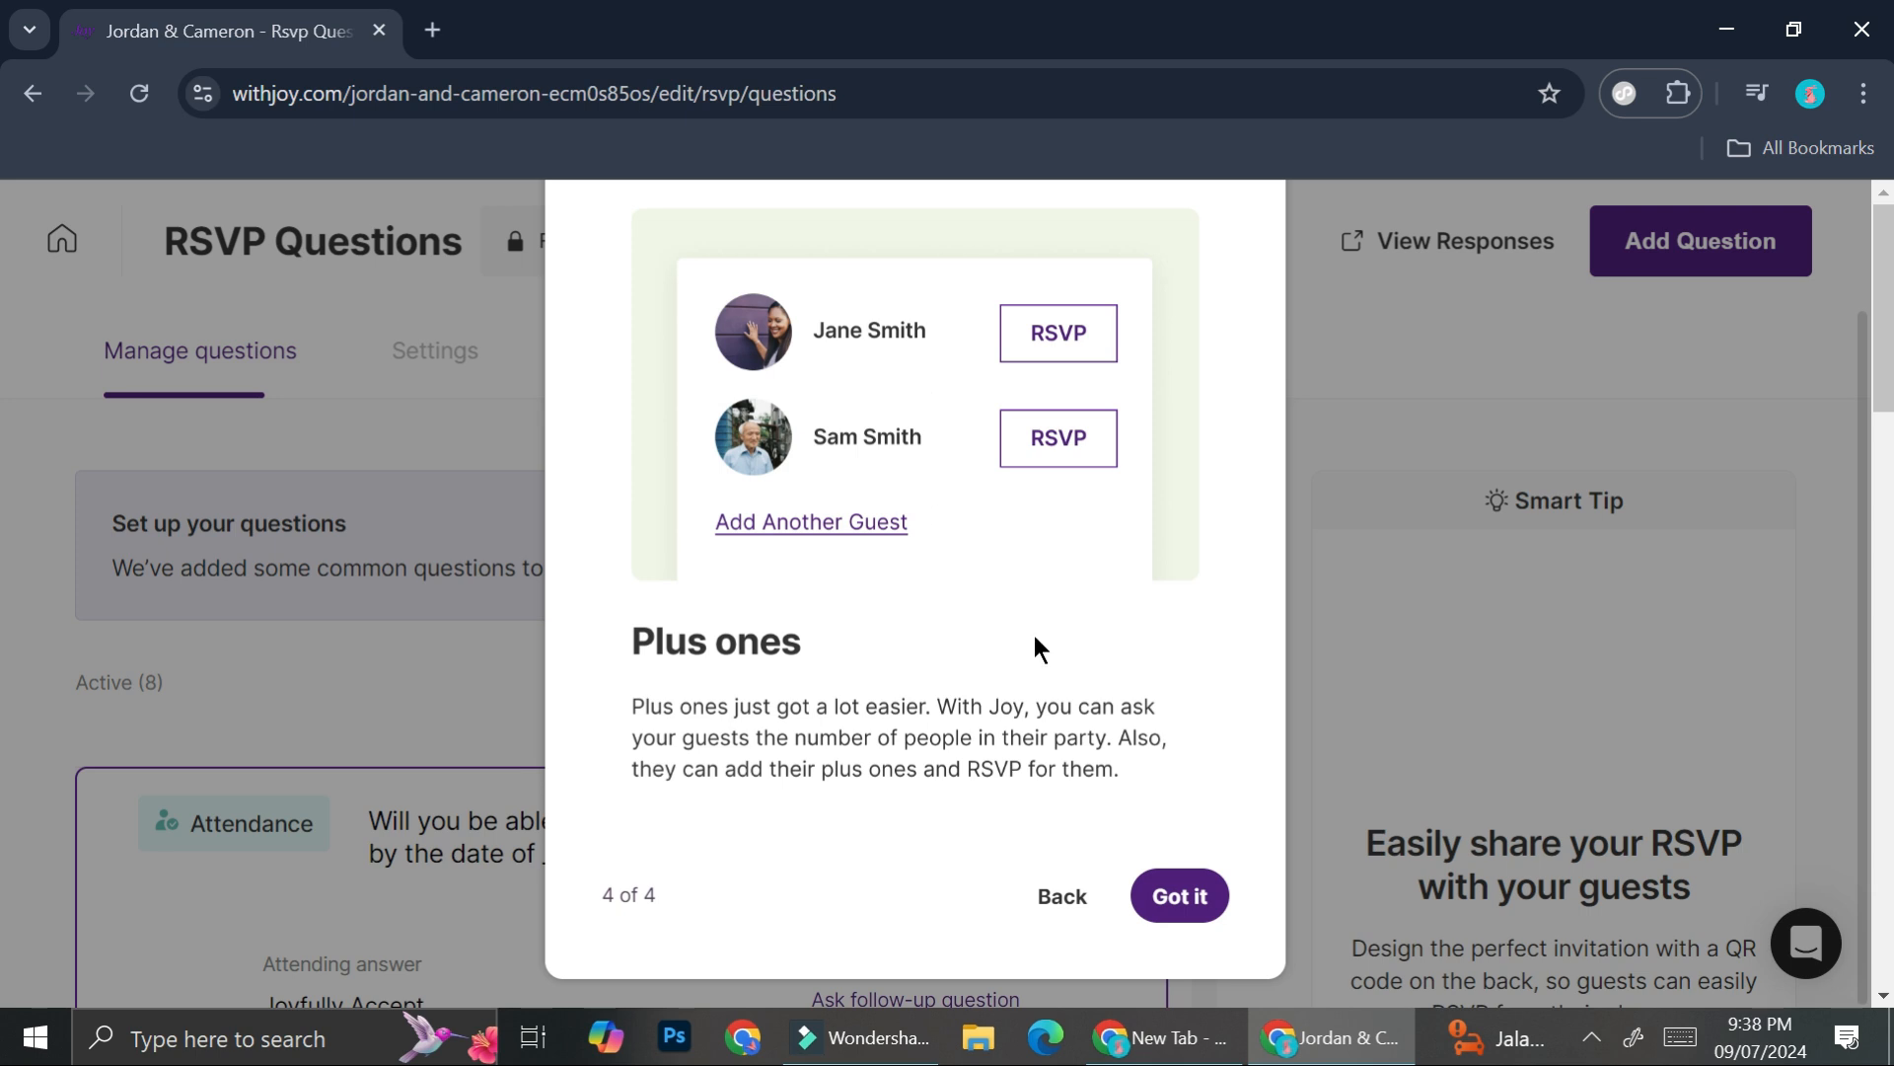
left_click(1180, 870)
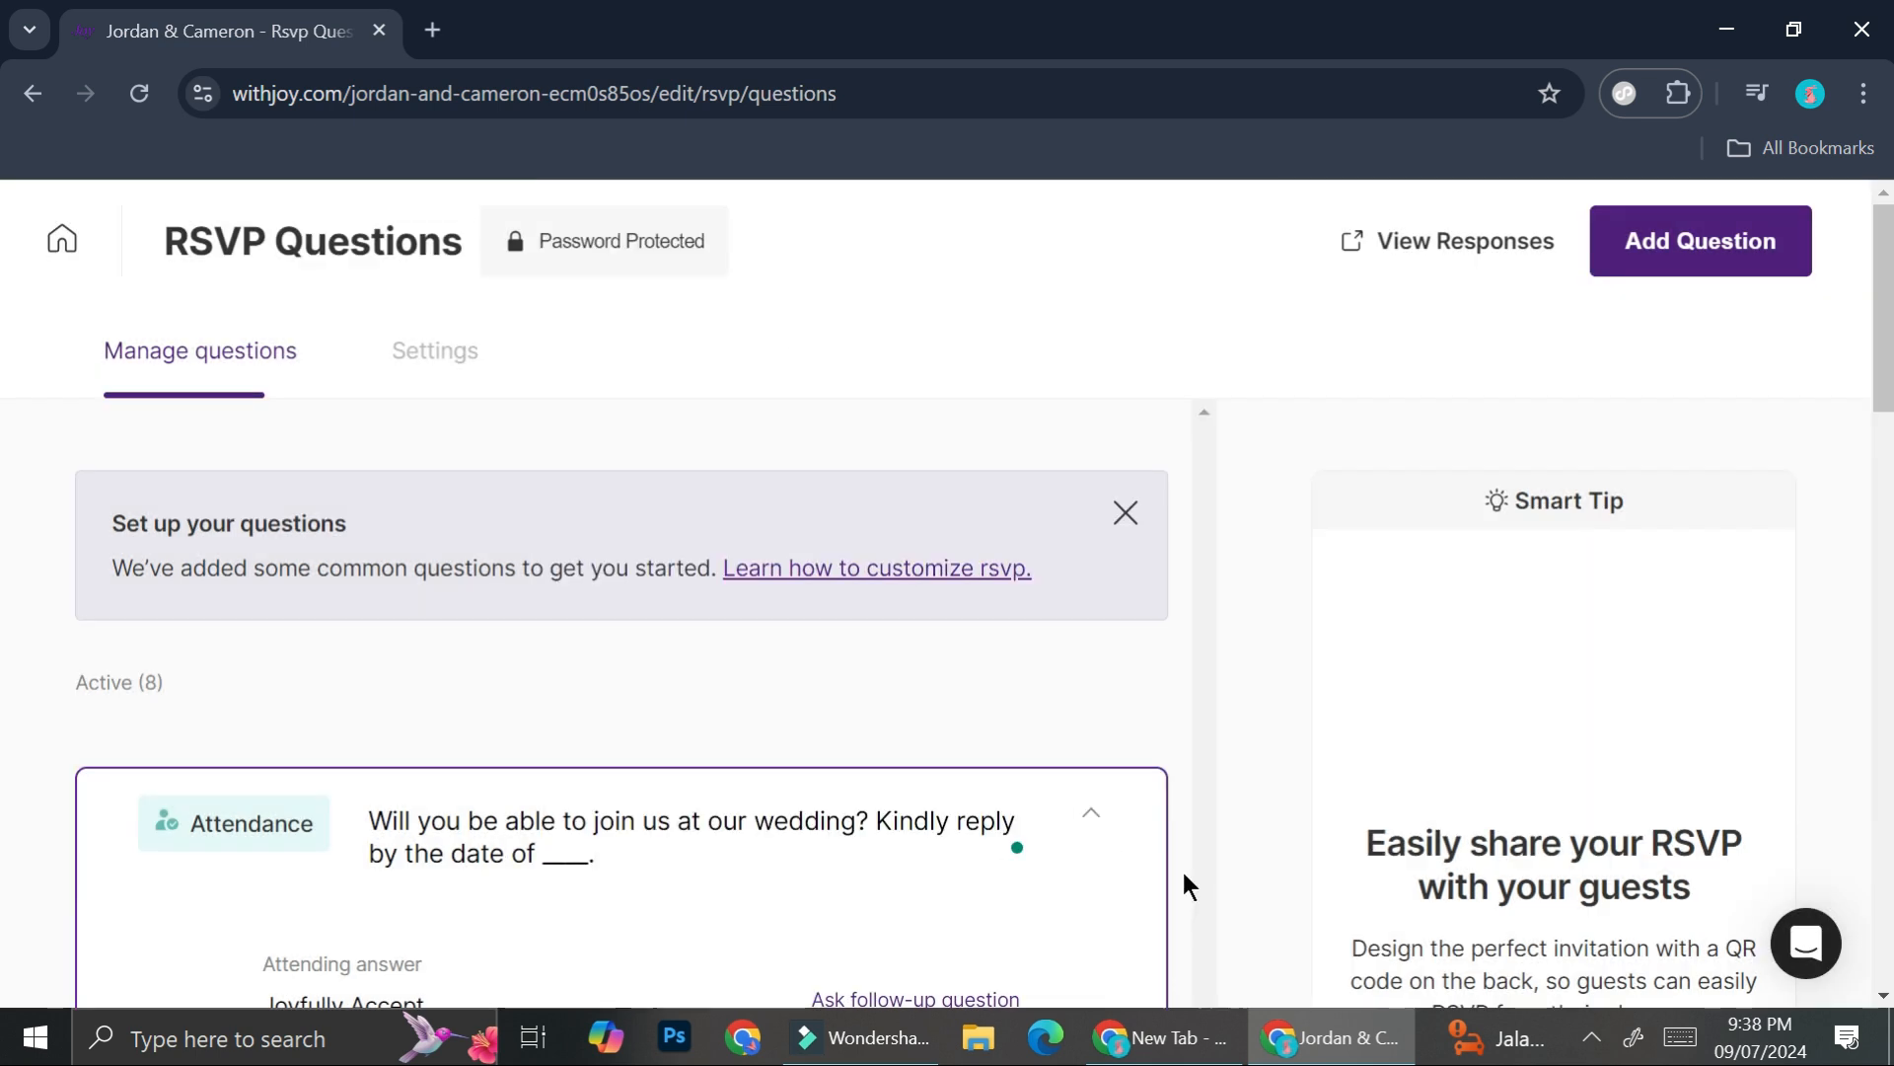
scroll(755, 655, "down", 3)
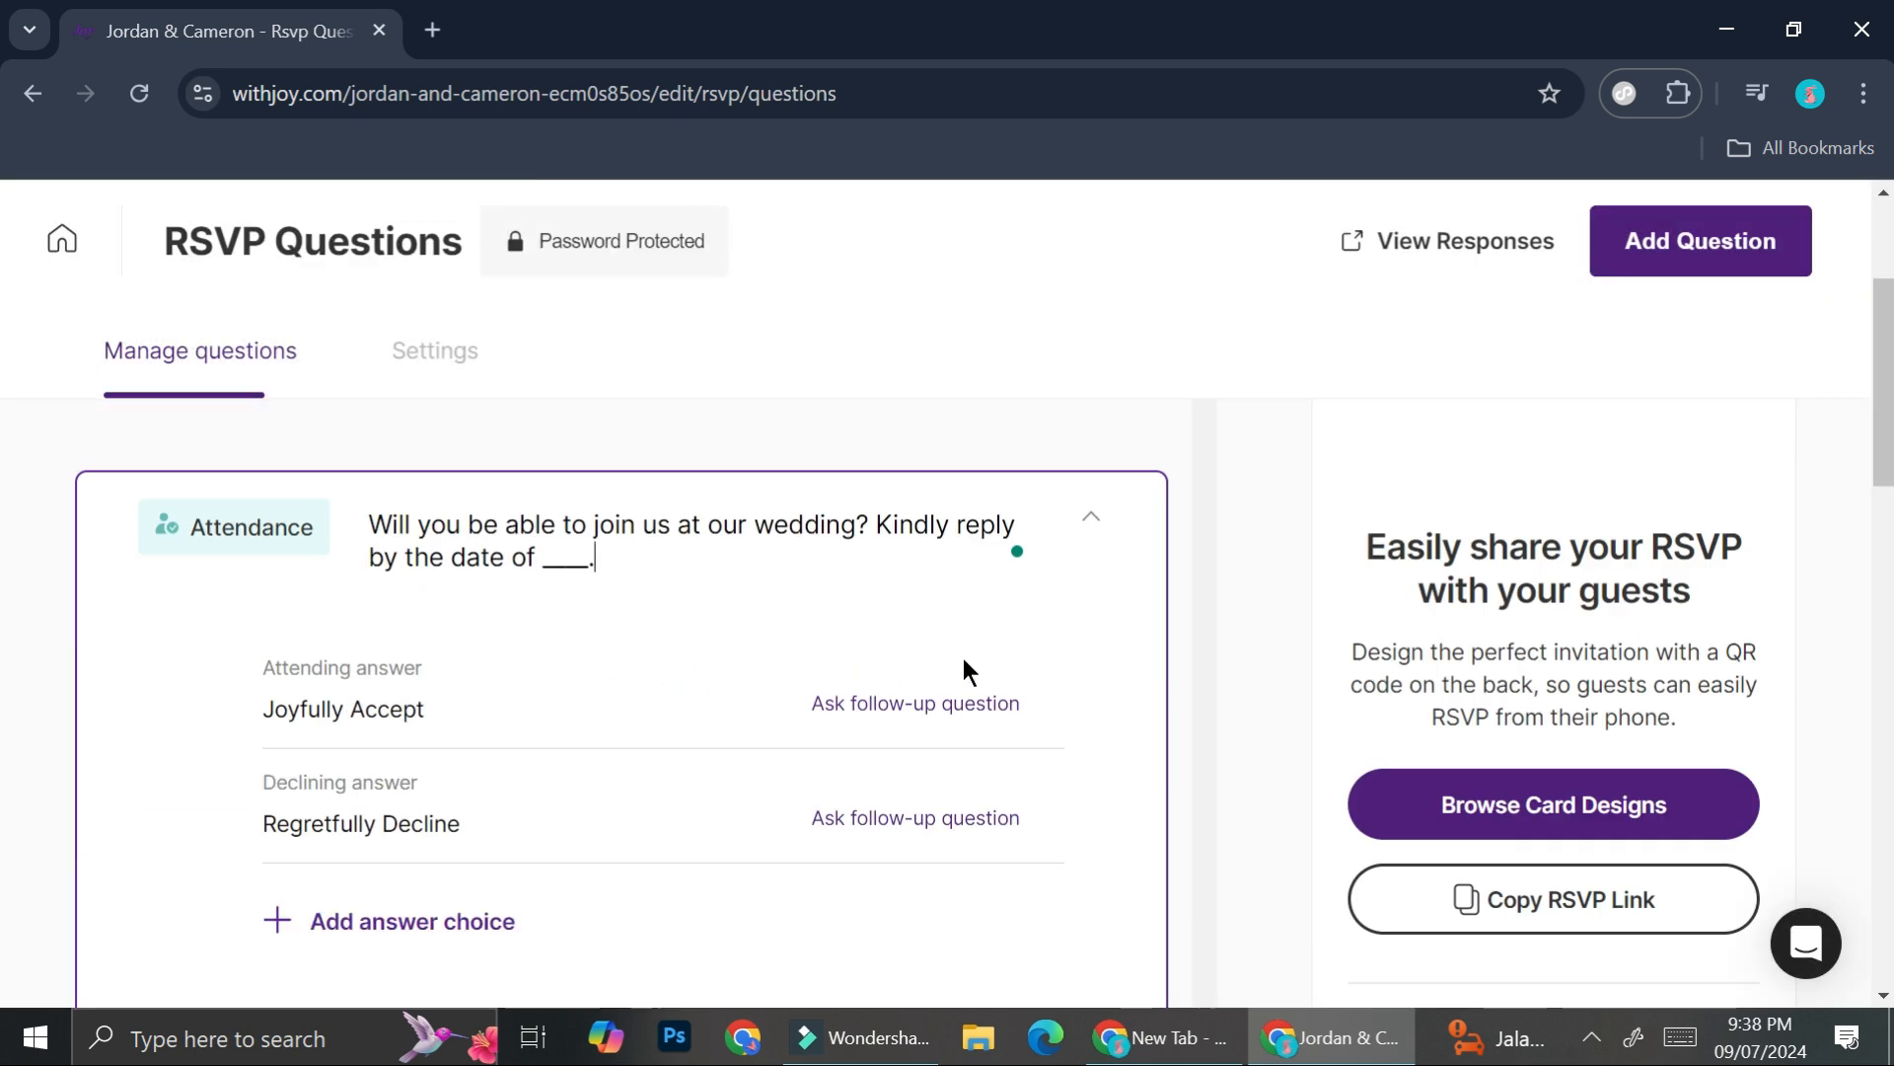
scroll(612, 549, "up", 3)
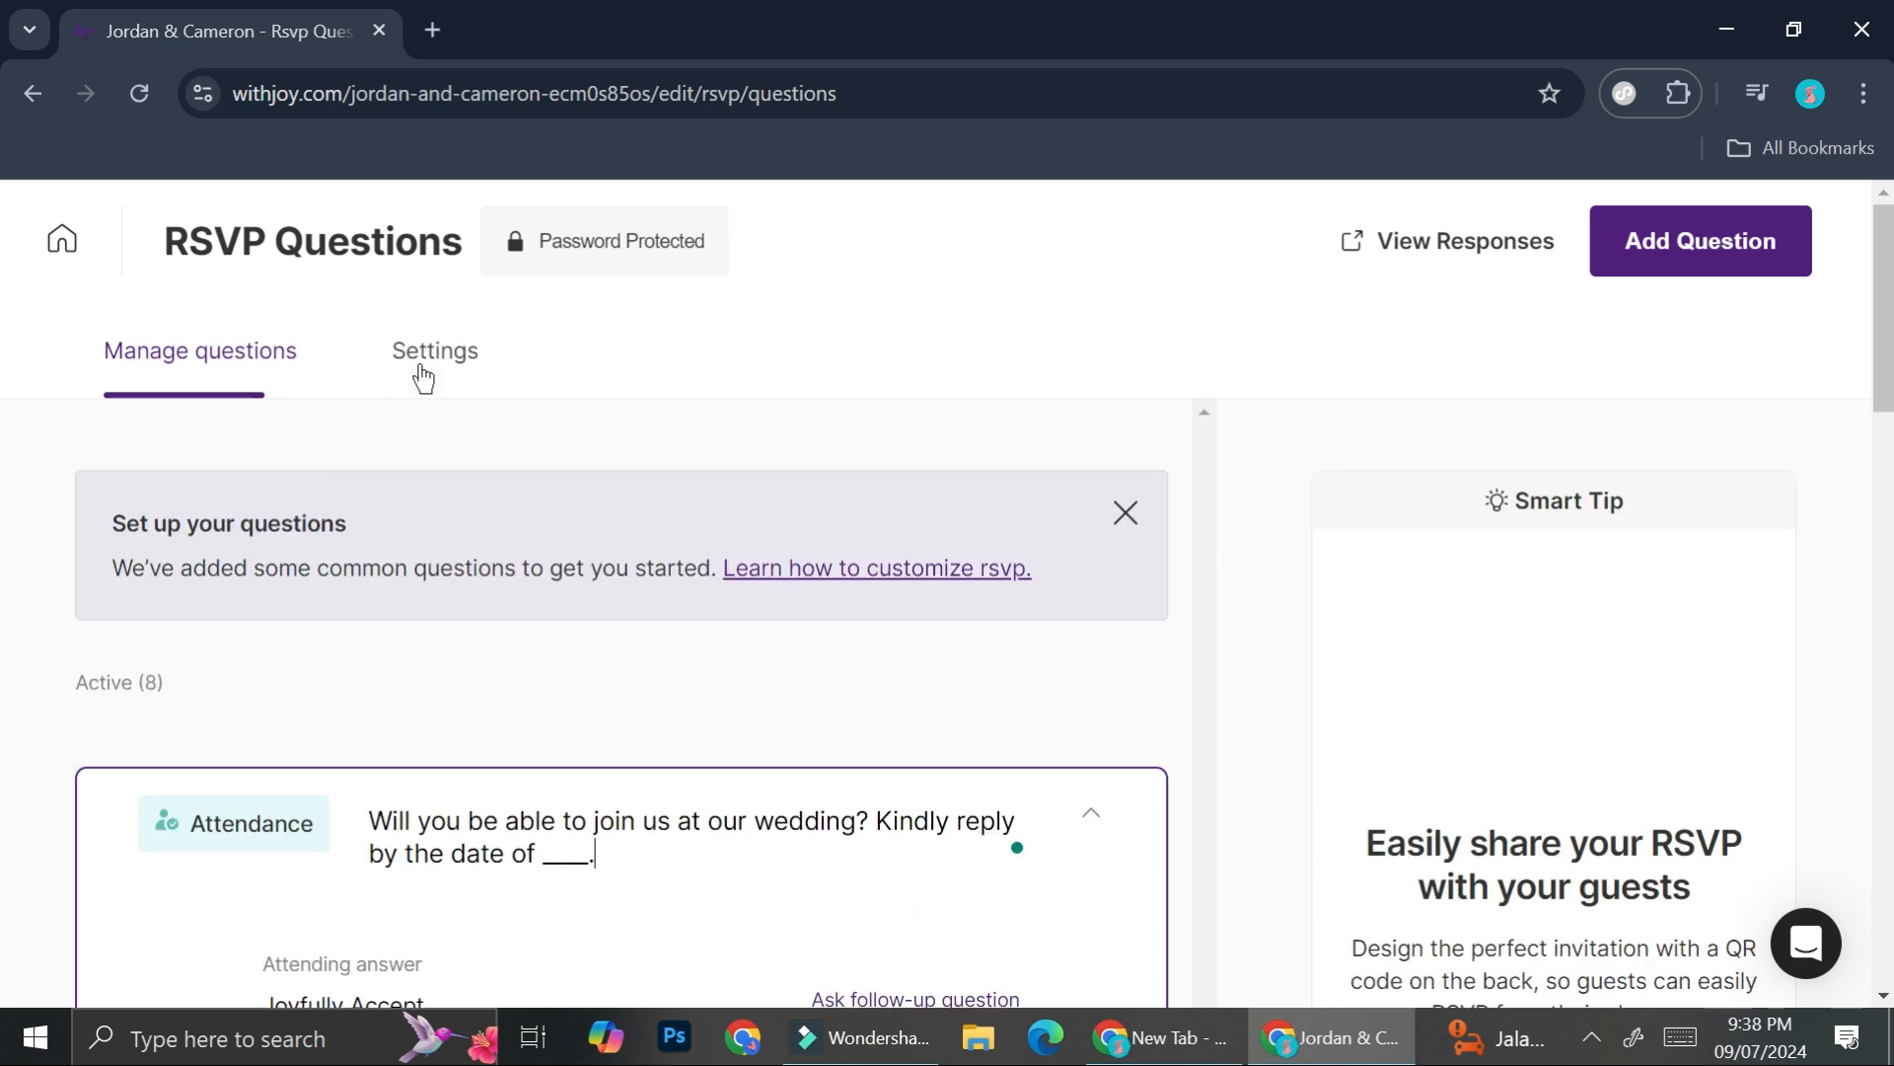
scroll(442, 620, "down", 5)
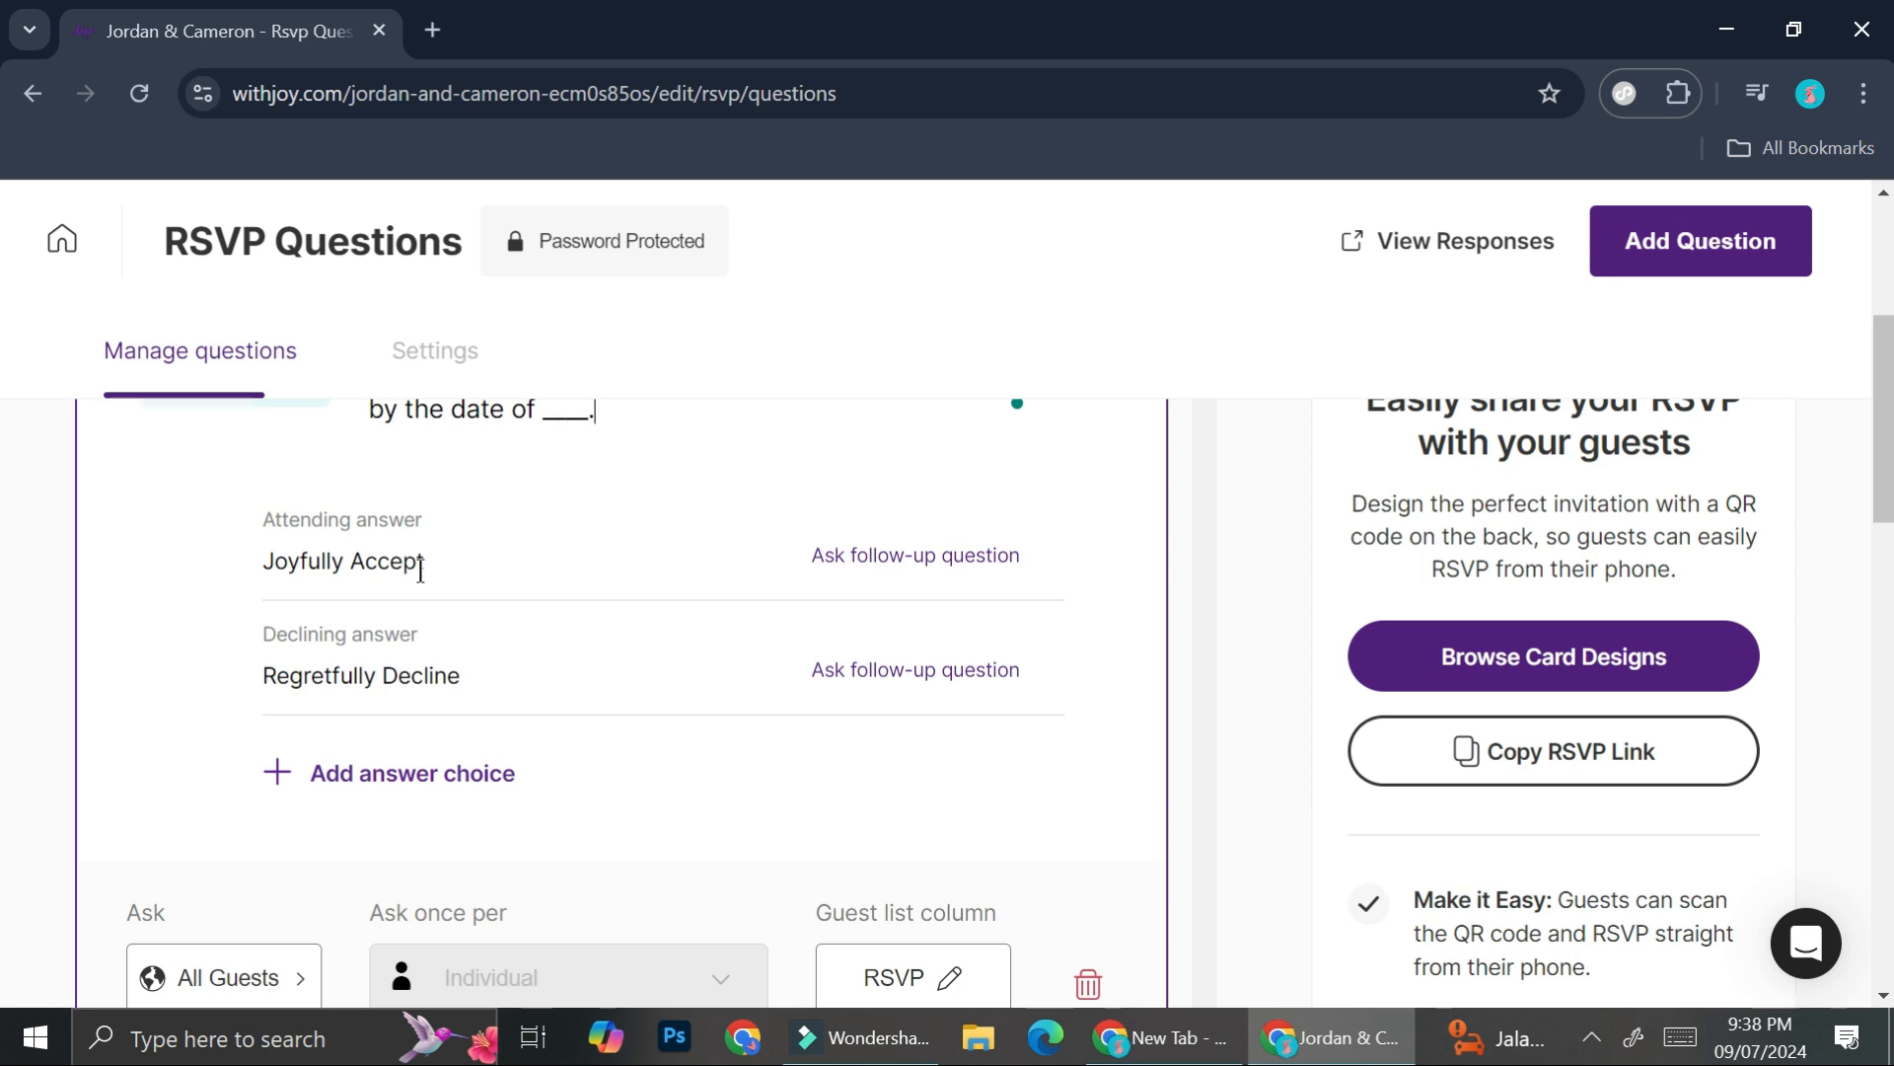
scroll(419, 557, "up", 2)
left_click(552, 563)
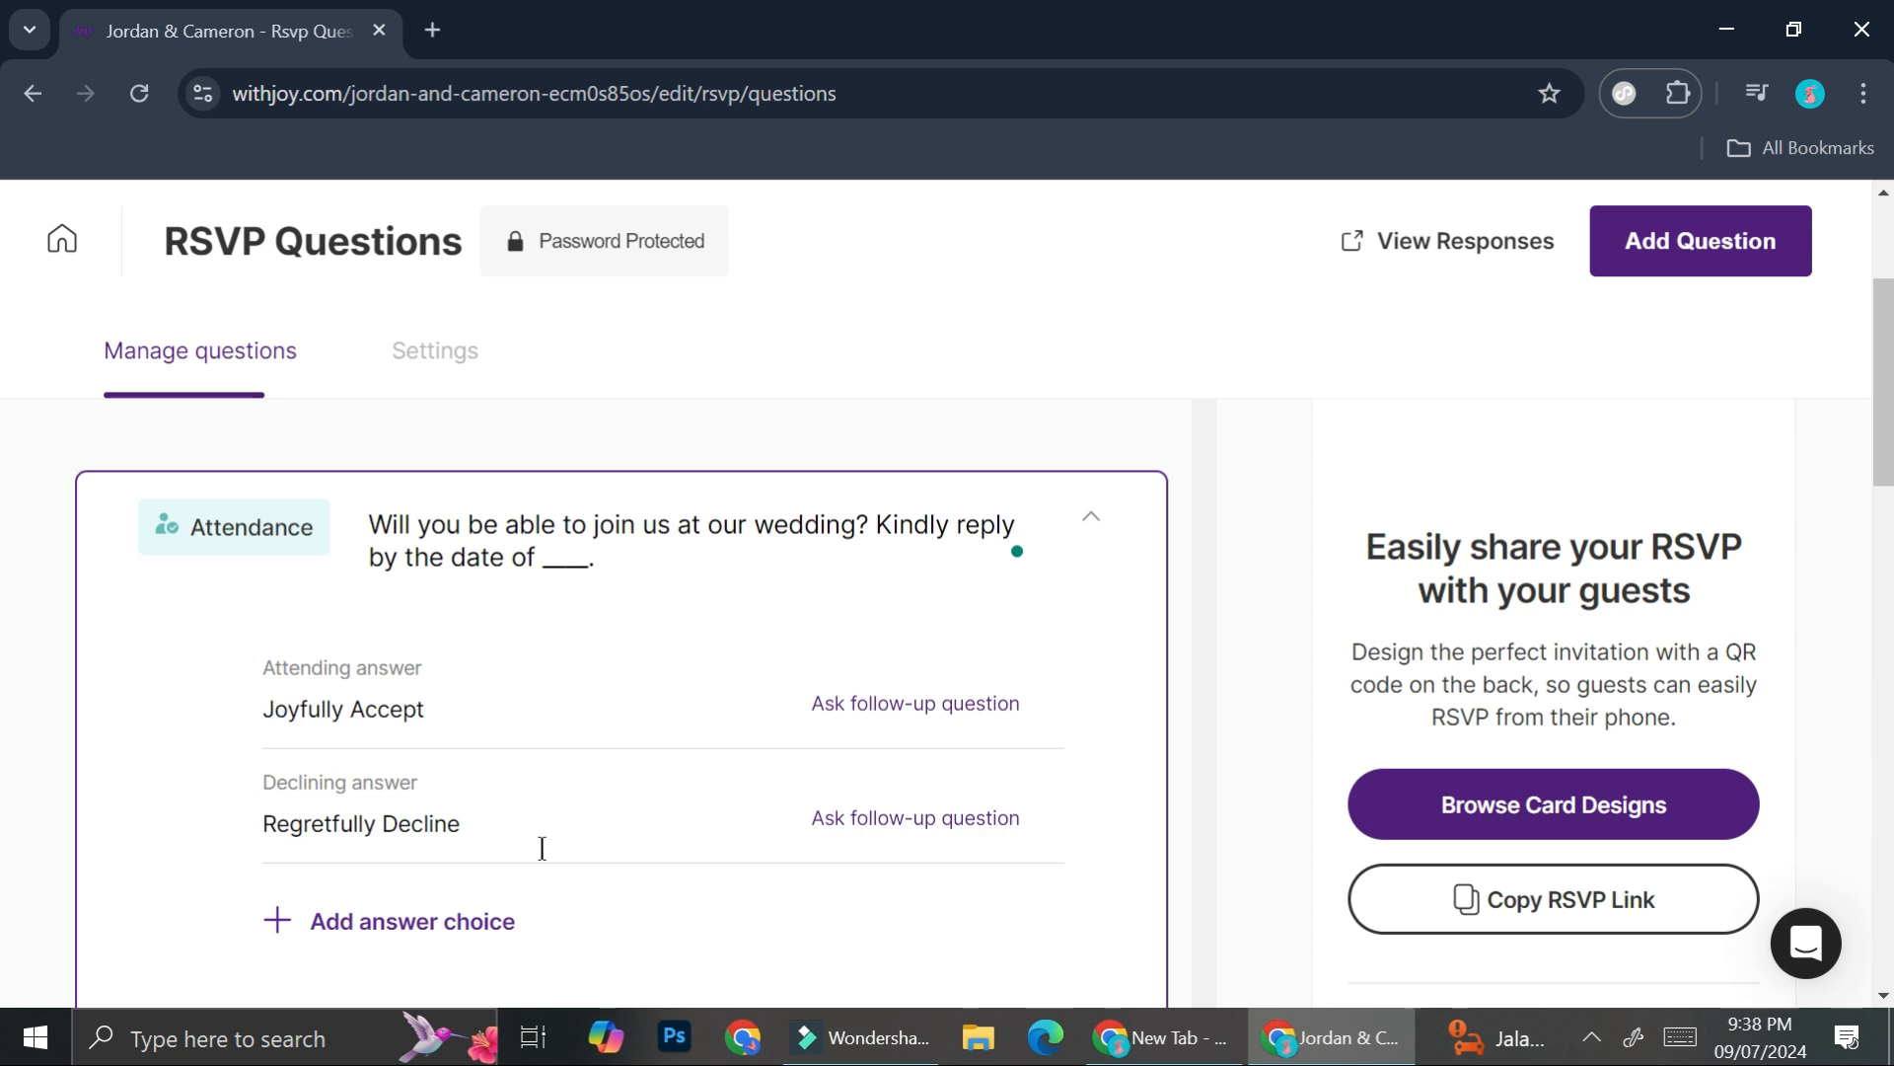
scroll(651, 750, "down", 1)
left_click(887, 554)
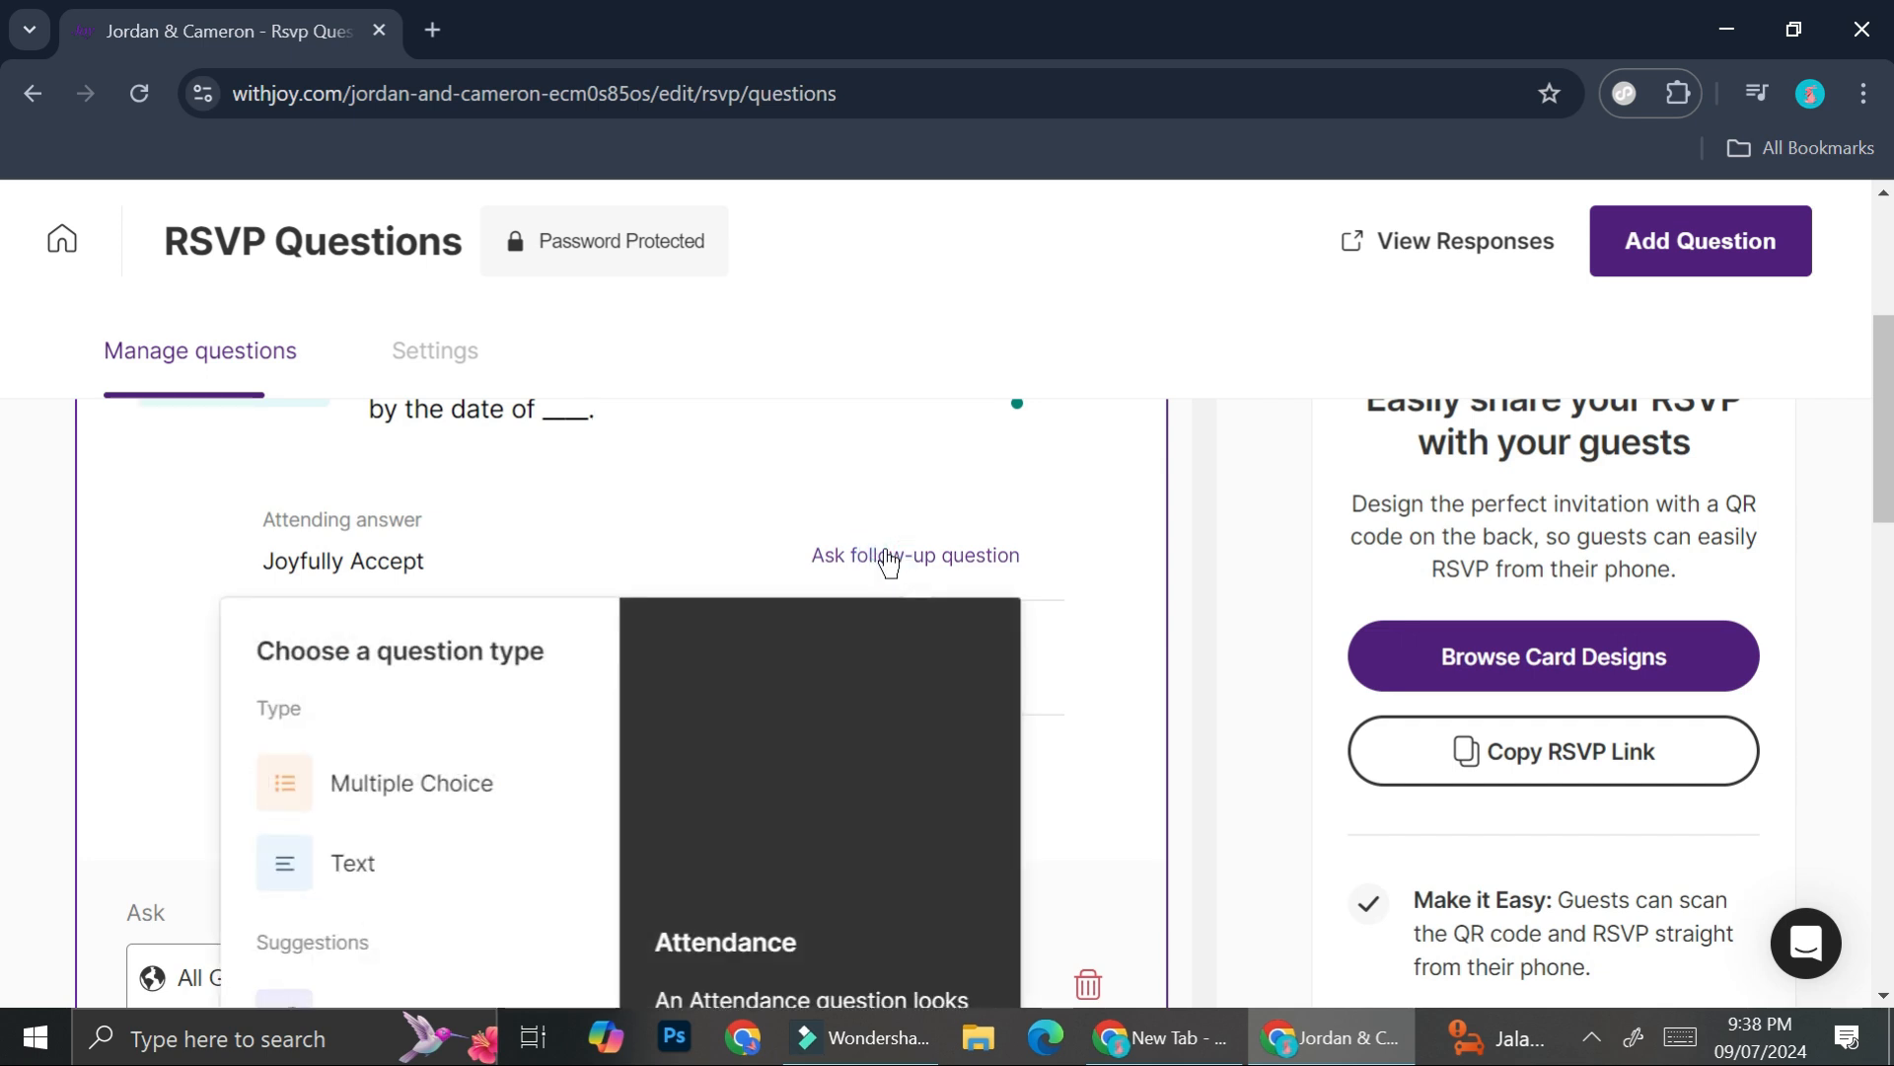
scroll(708, 750, "down", 1)
scroll(444, 668, "down", 2)
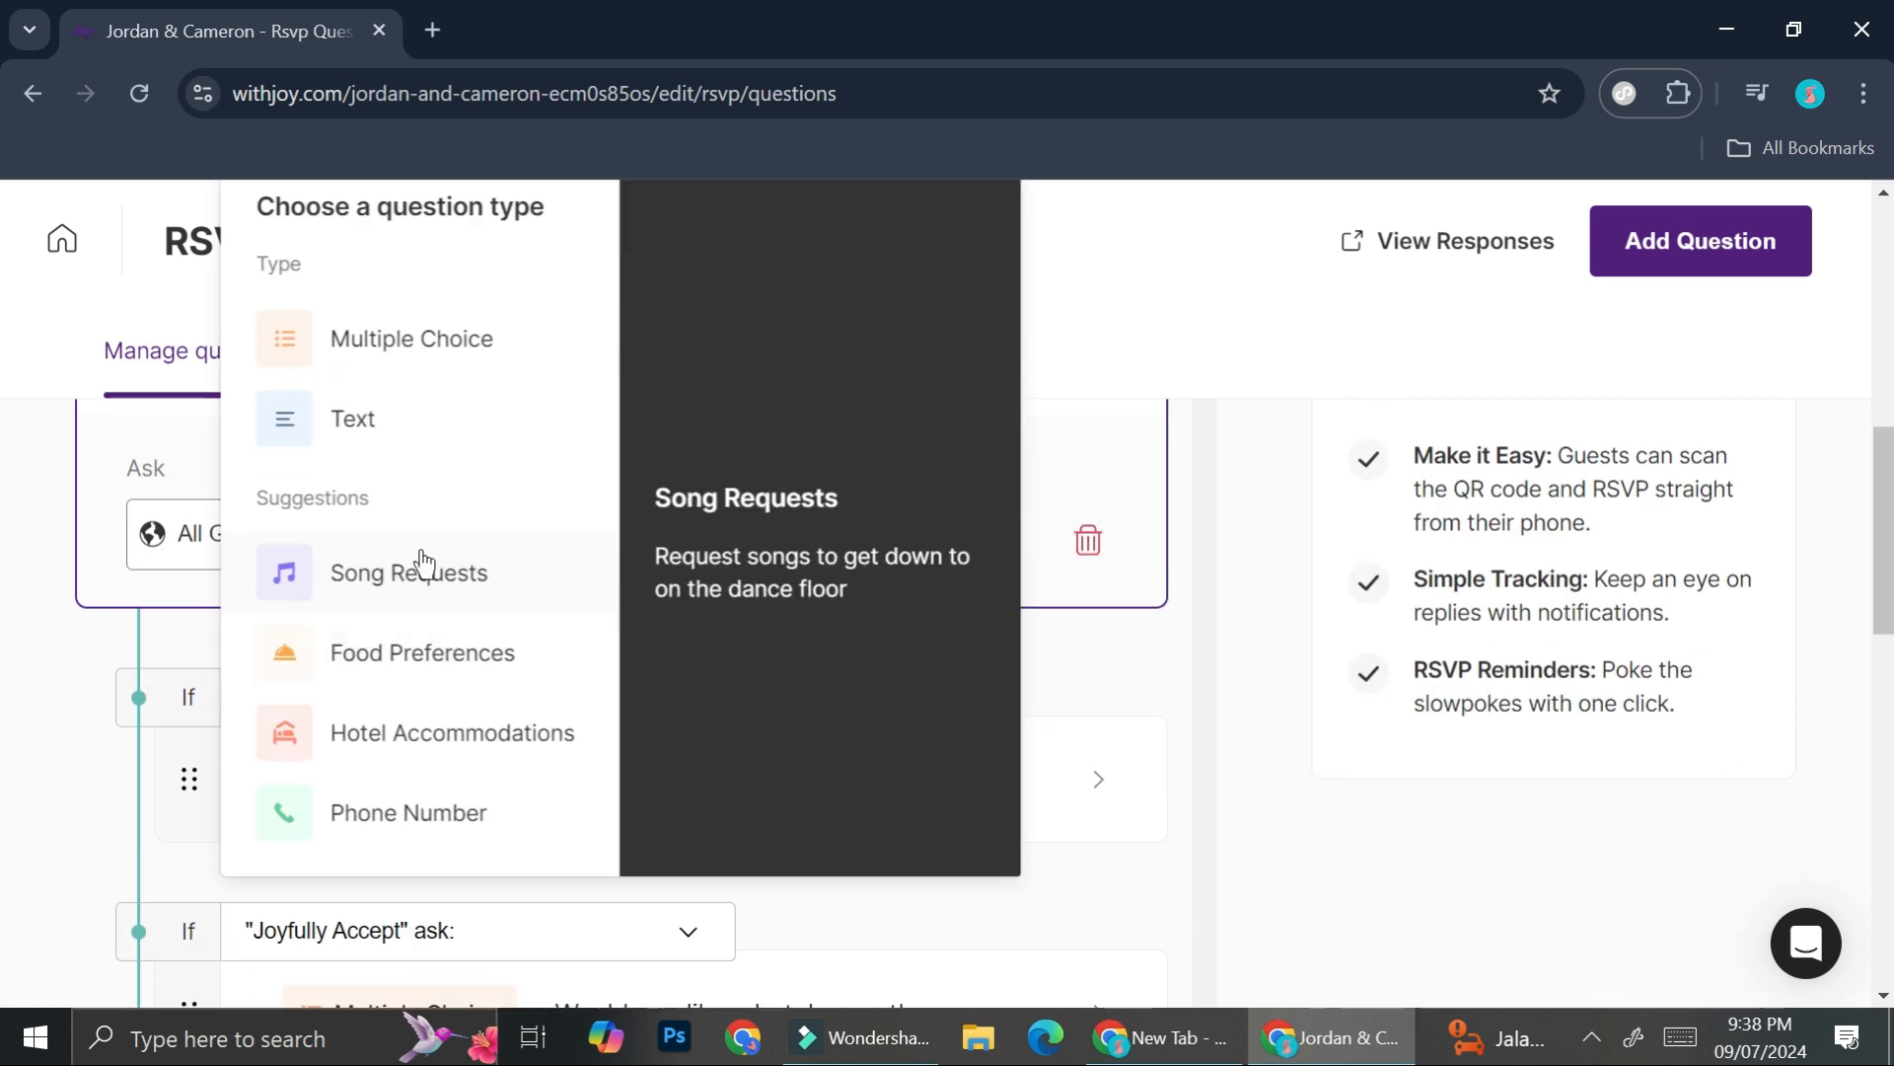
left_click(1147, 422)
scroll(744, 528, "down", 3)
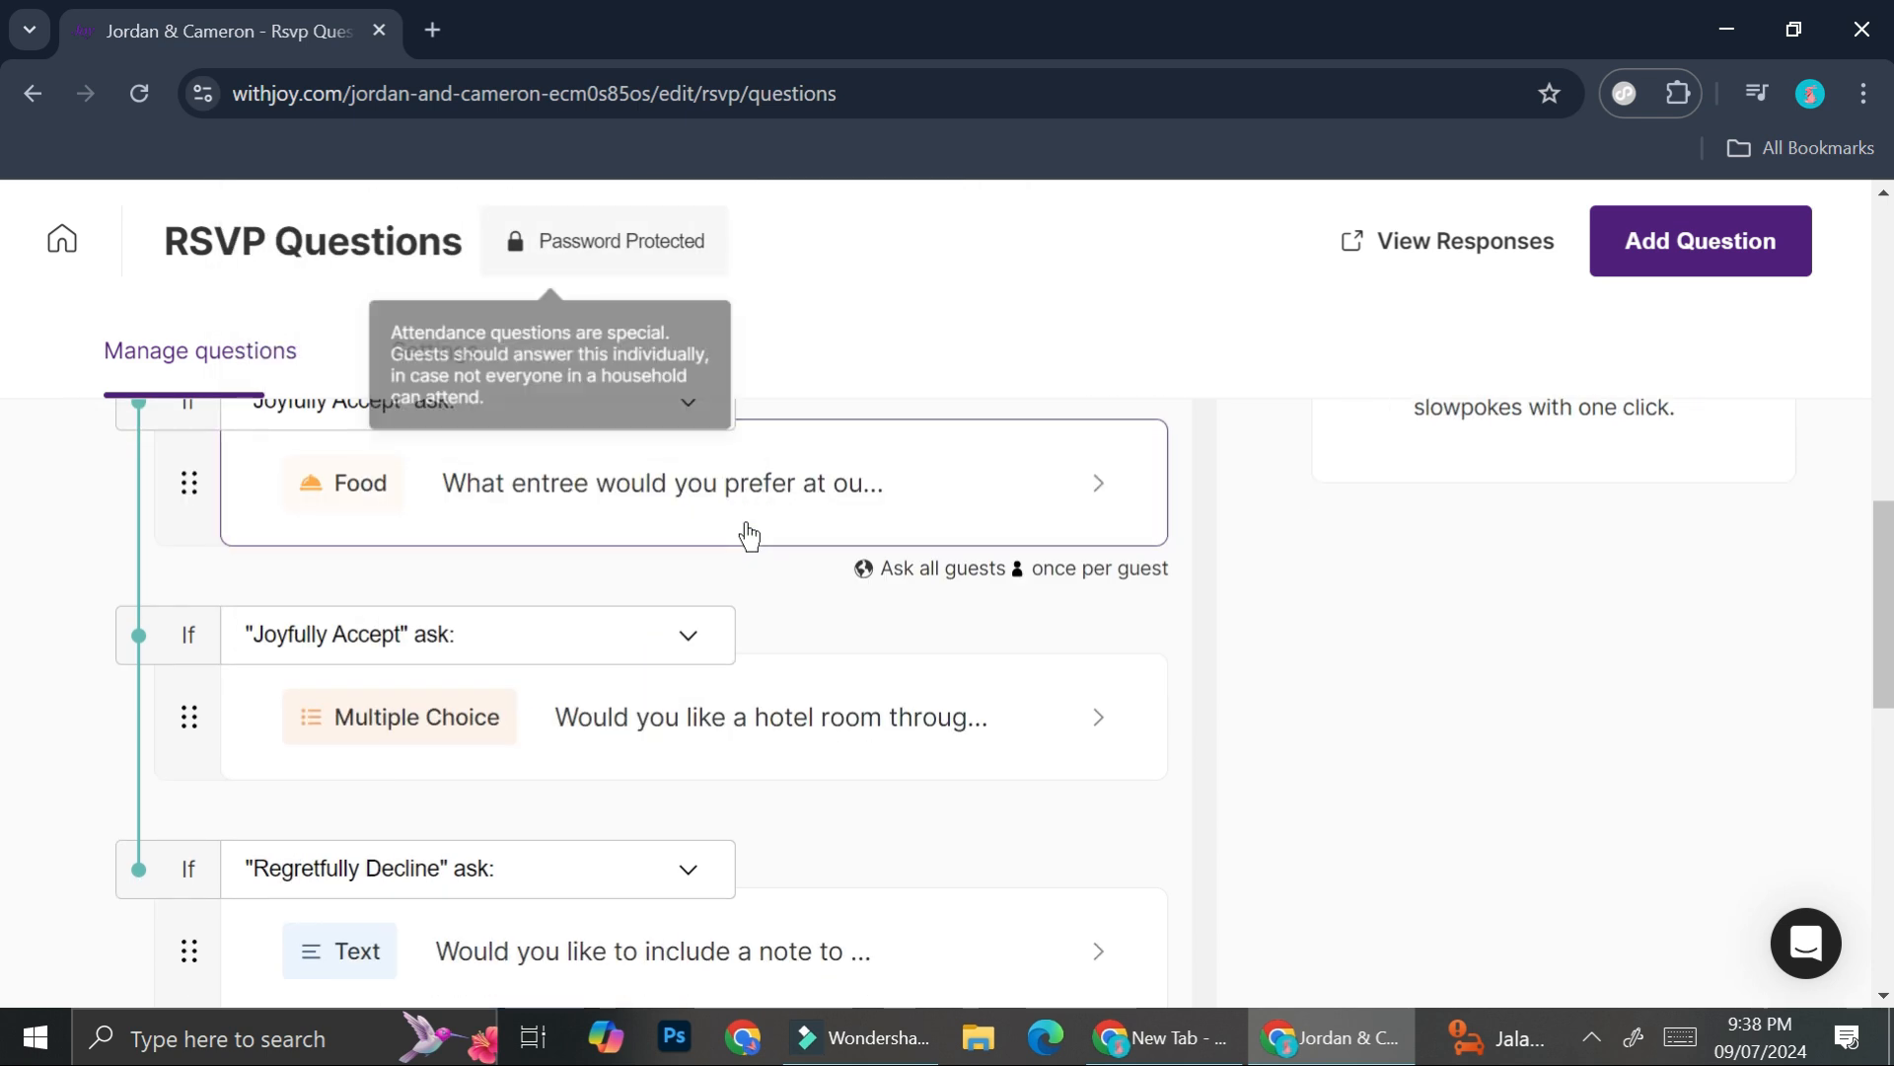
scroll(576, 579, "down", 9)
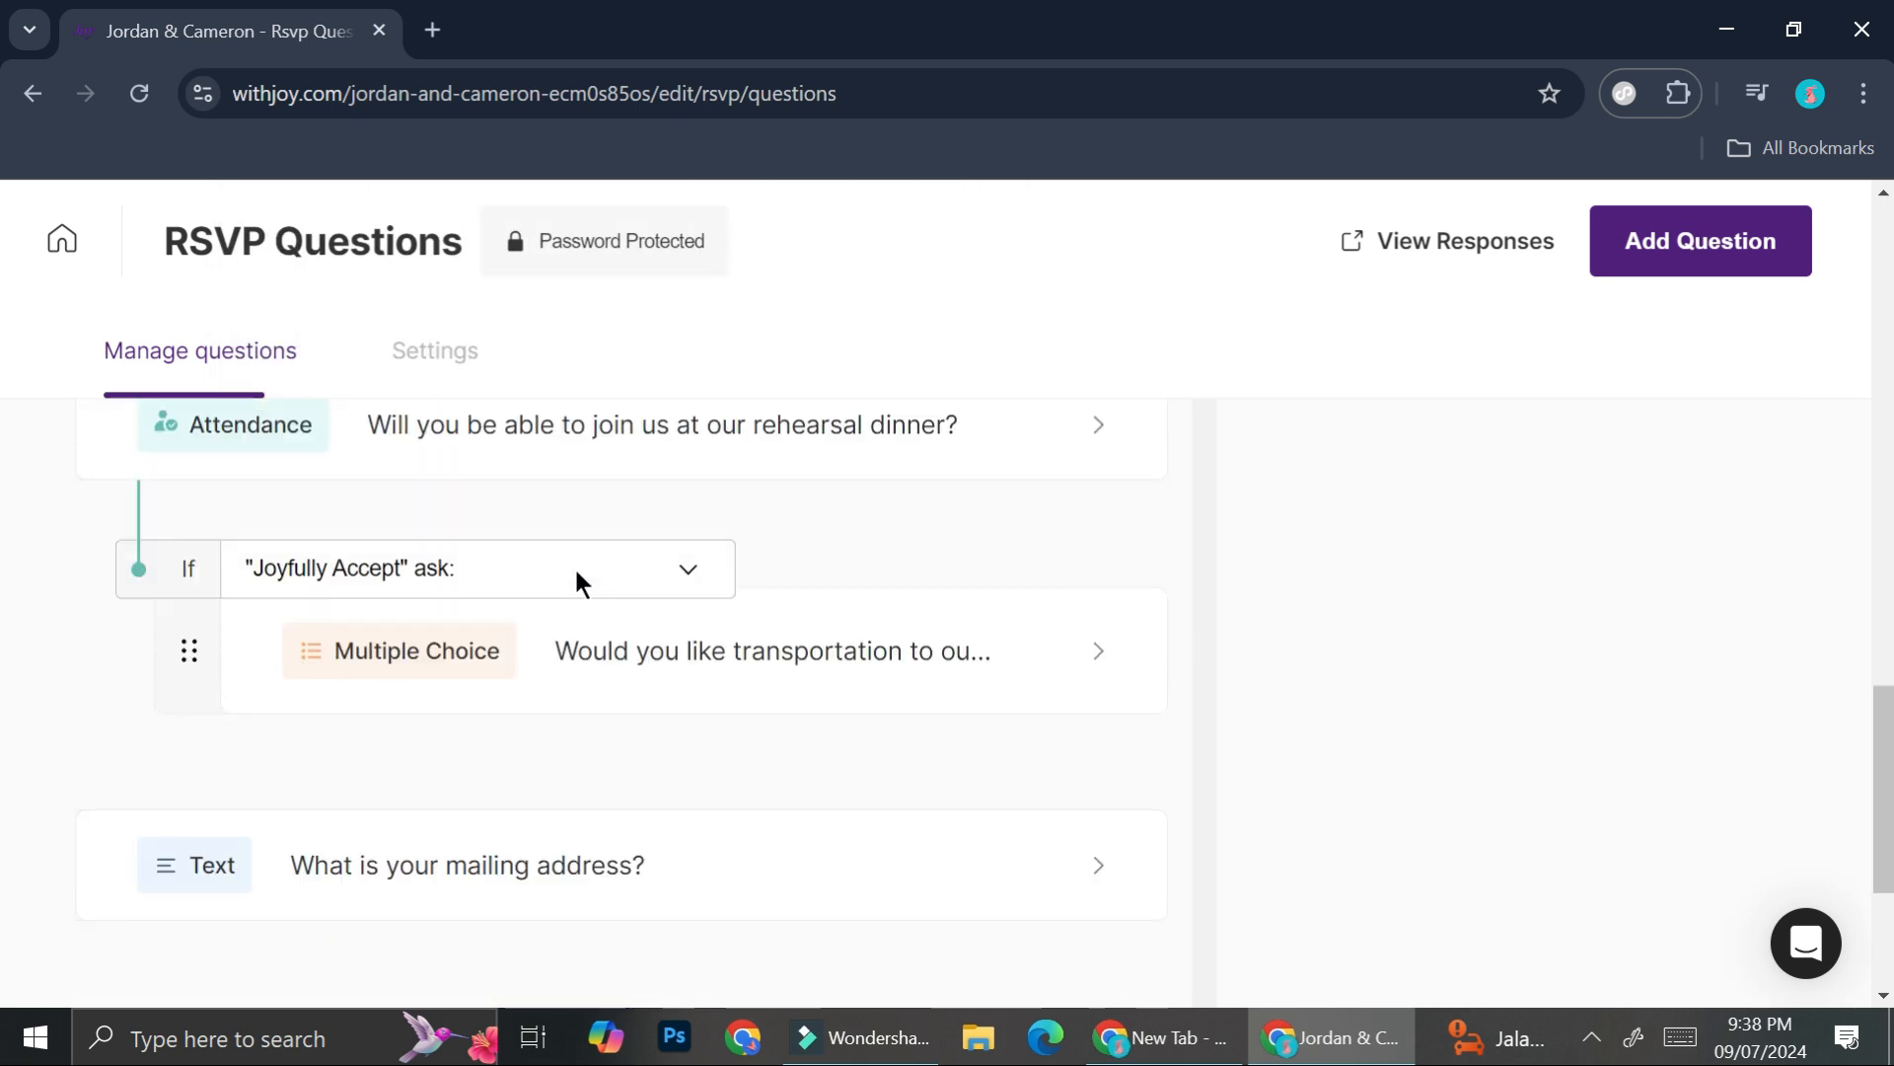
scroll(577, 578, "down", 3)
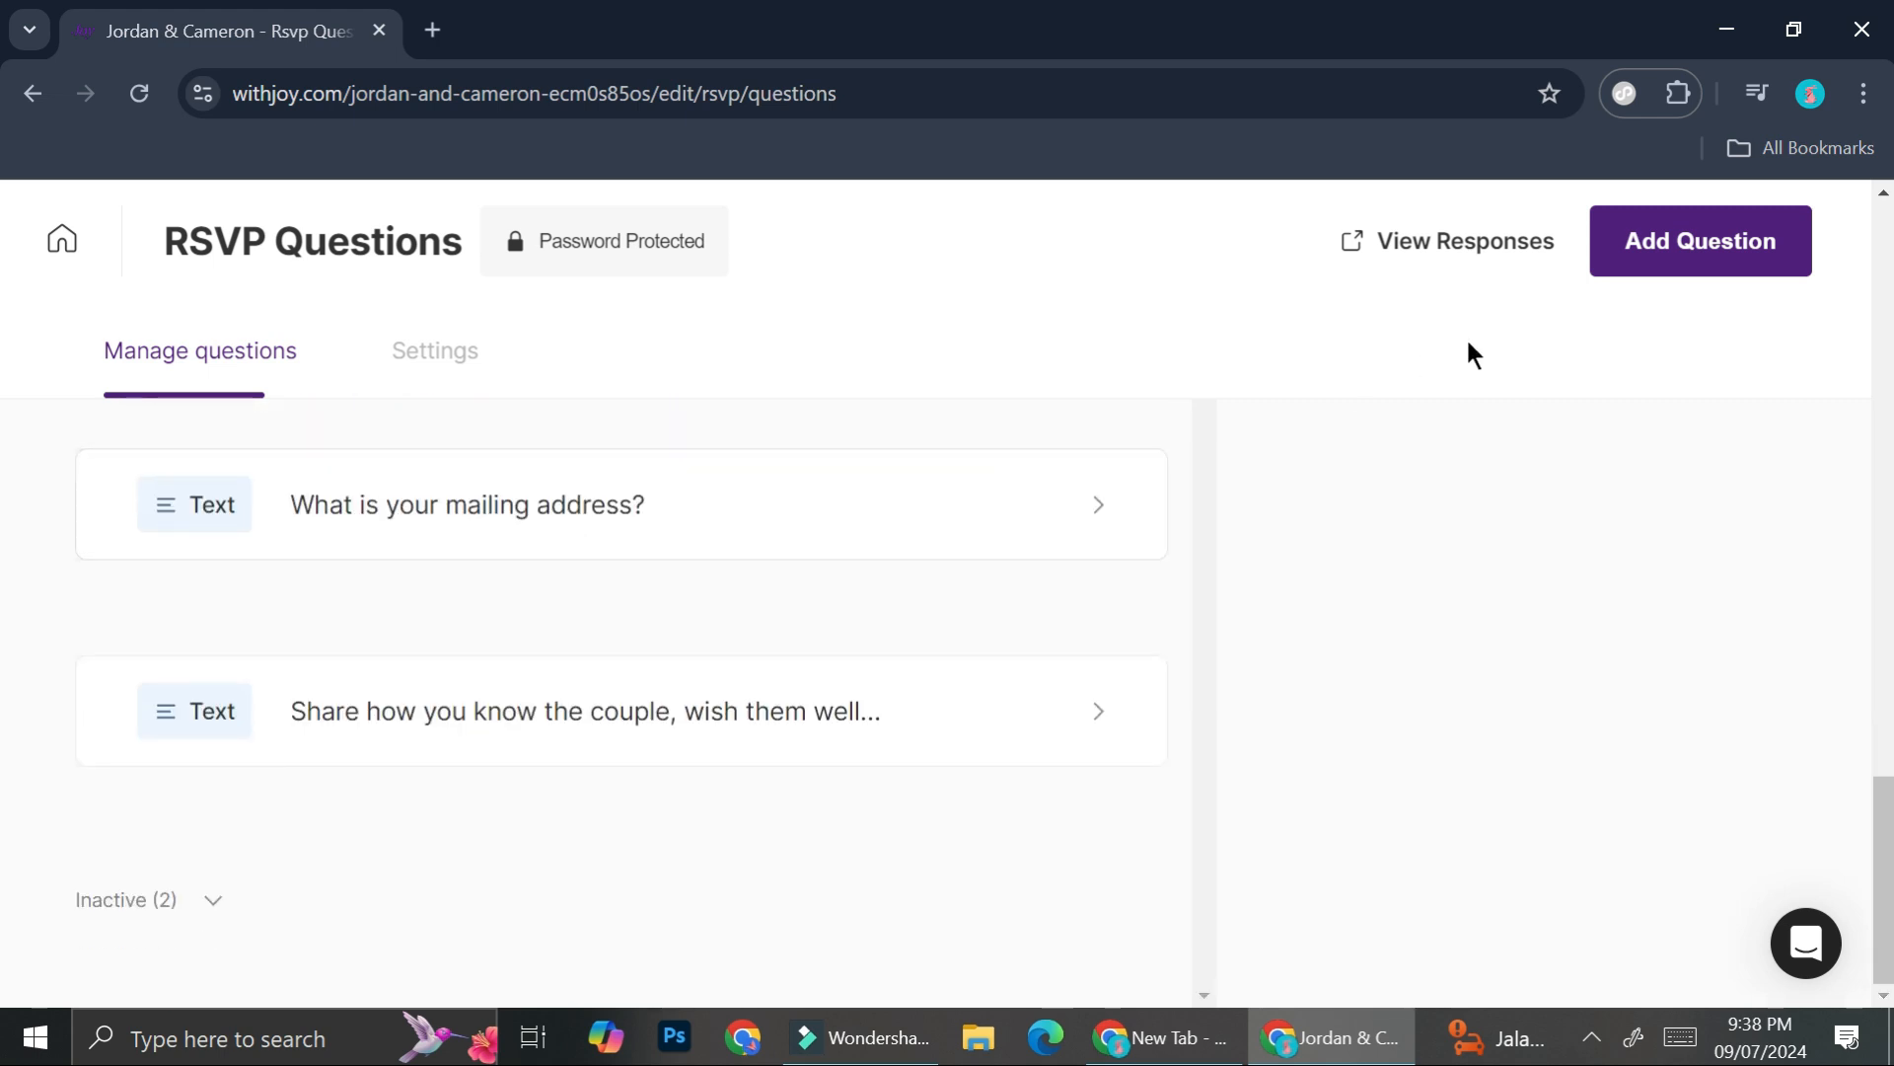
scroll(1315, 605, "up", 10)
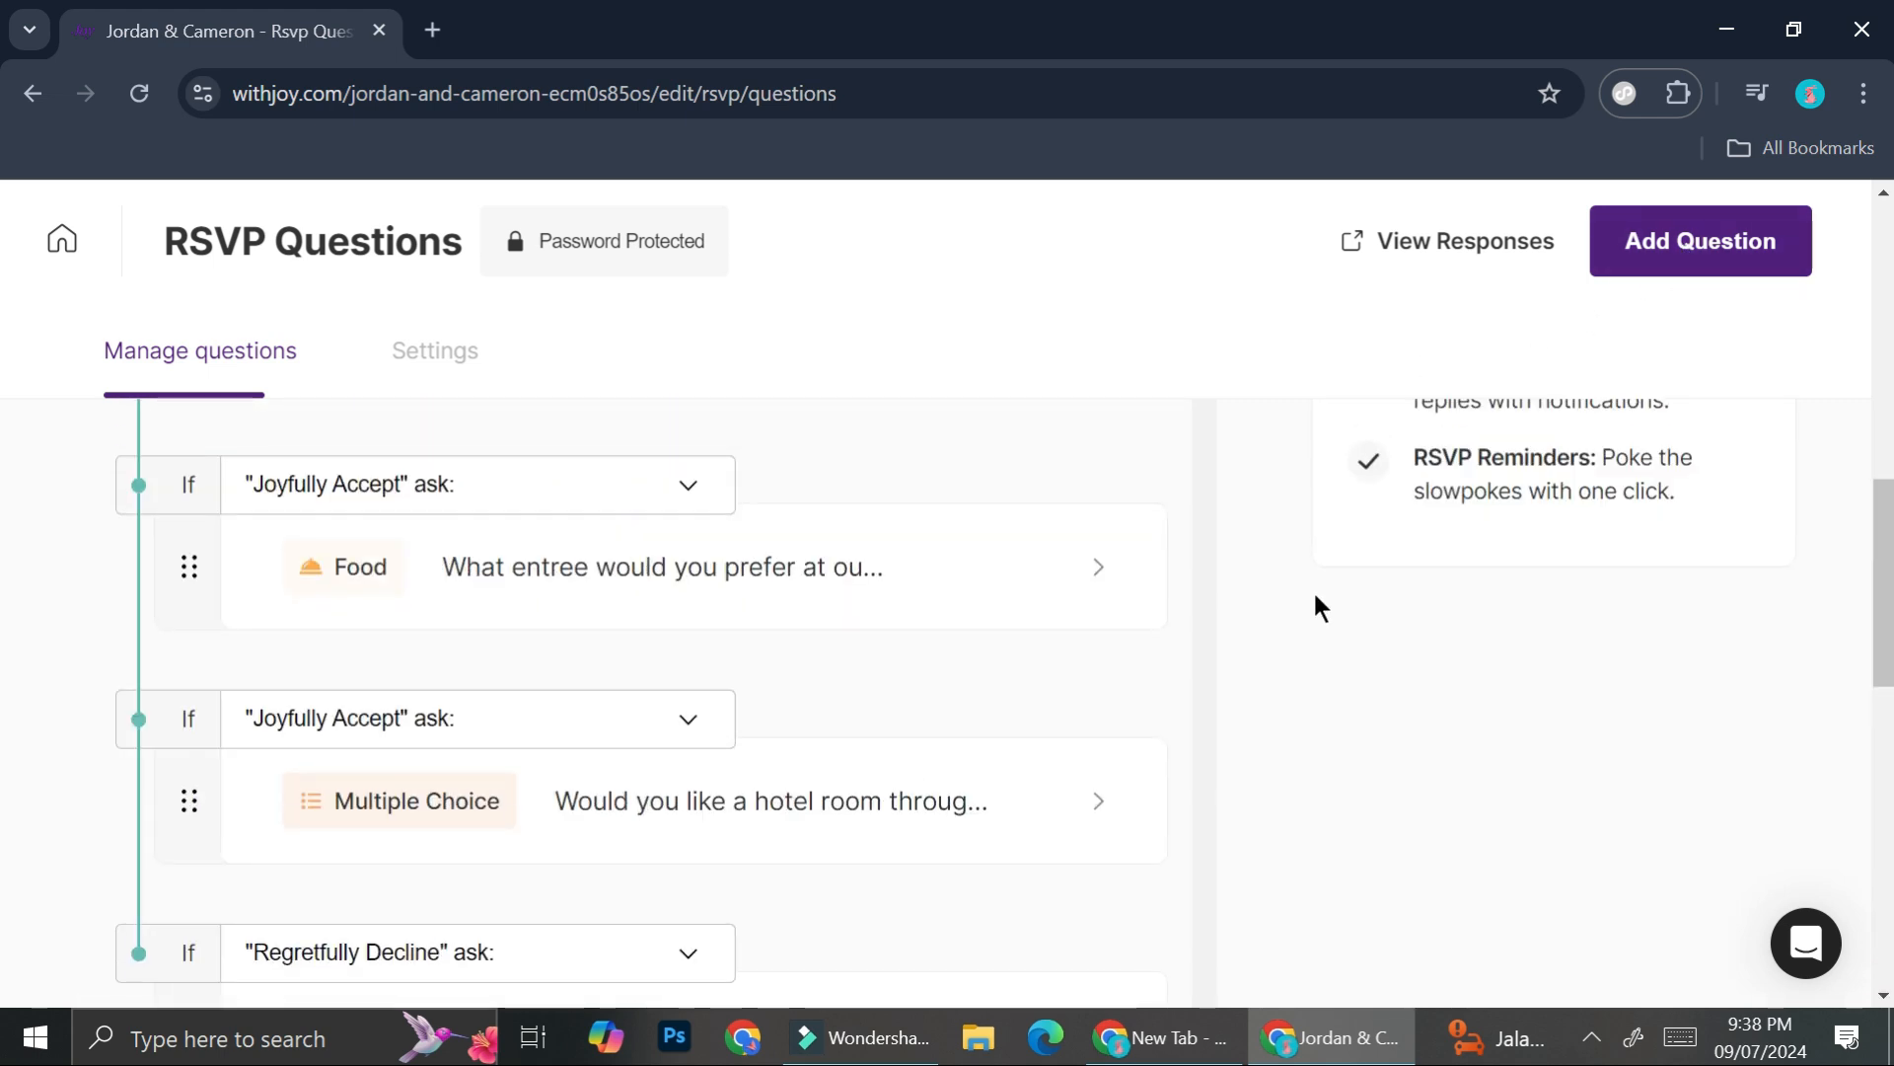
scroll(914, 679, "up", 5)
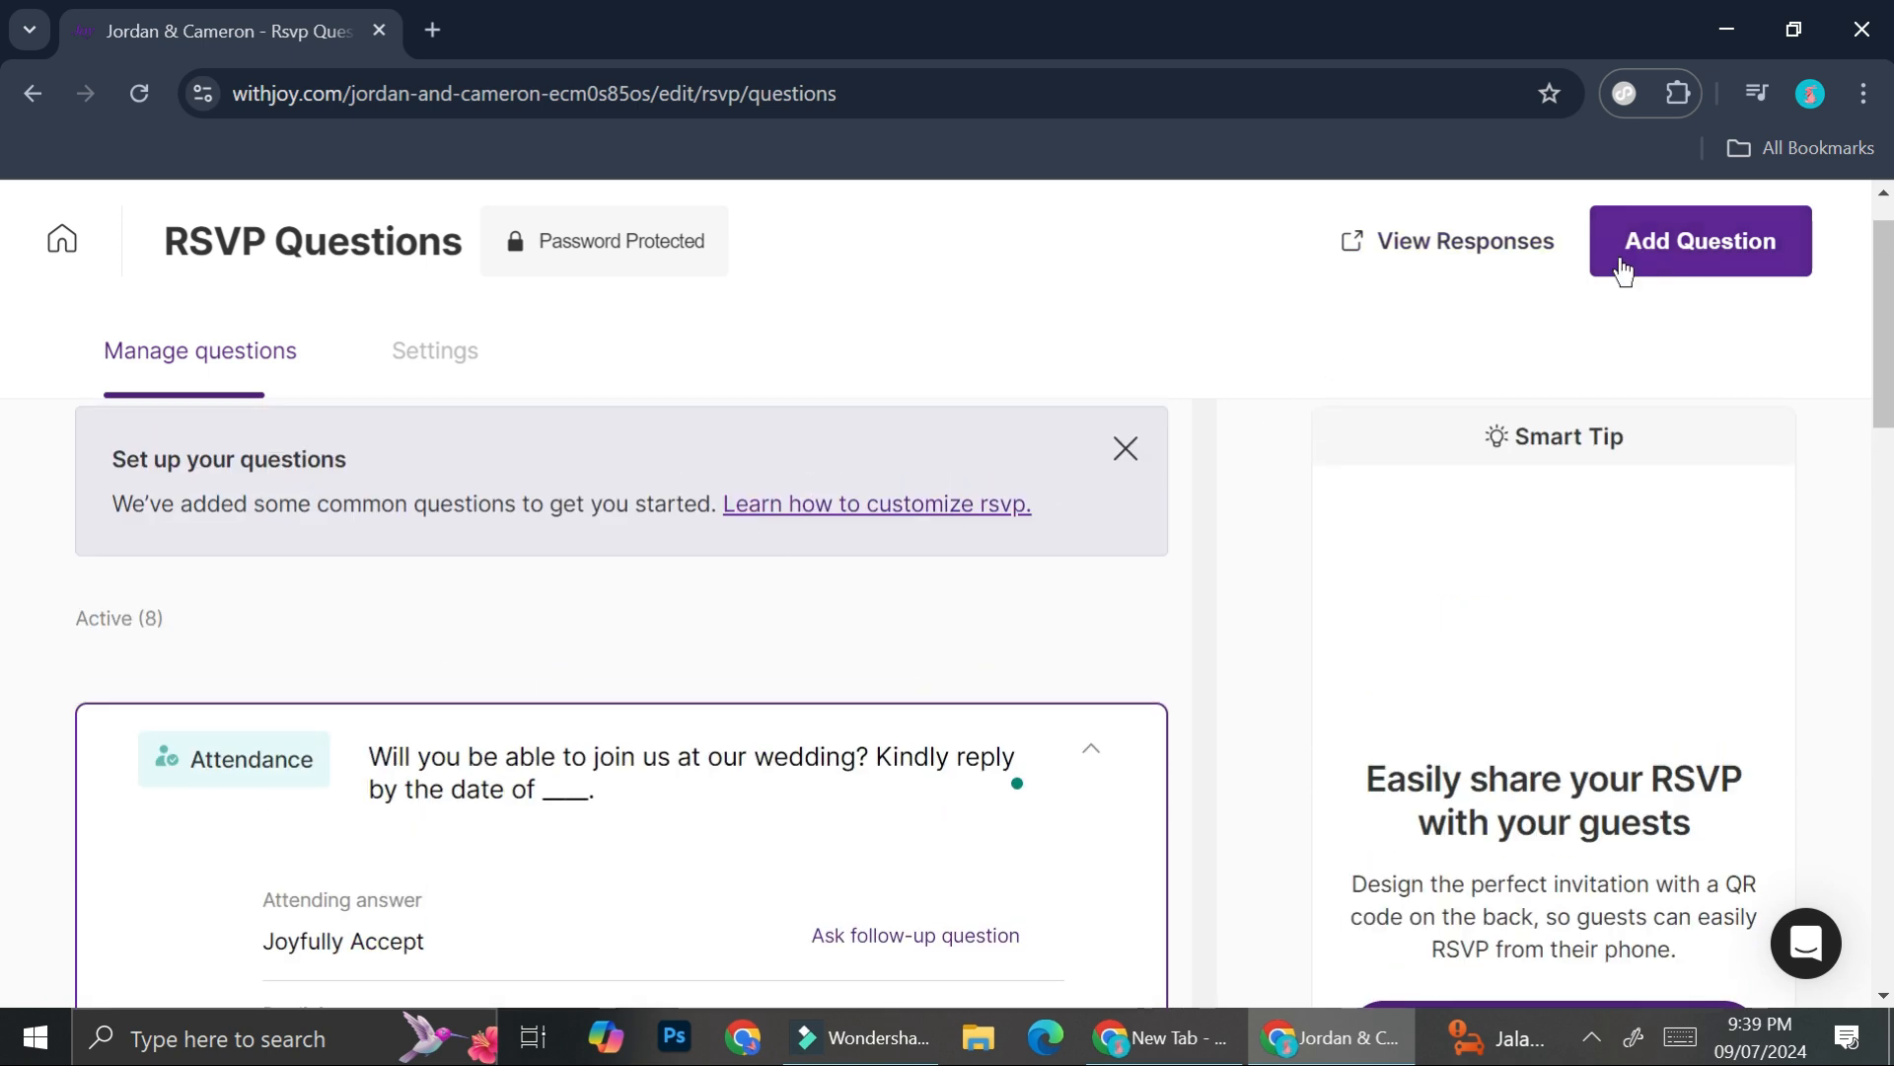
left_click(1516, 255)
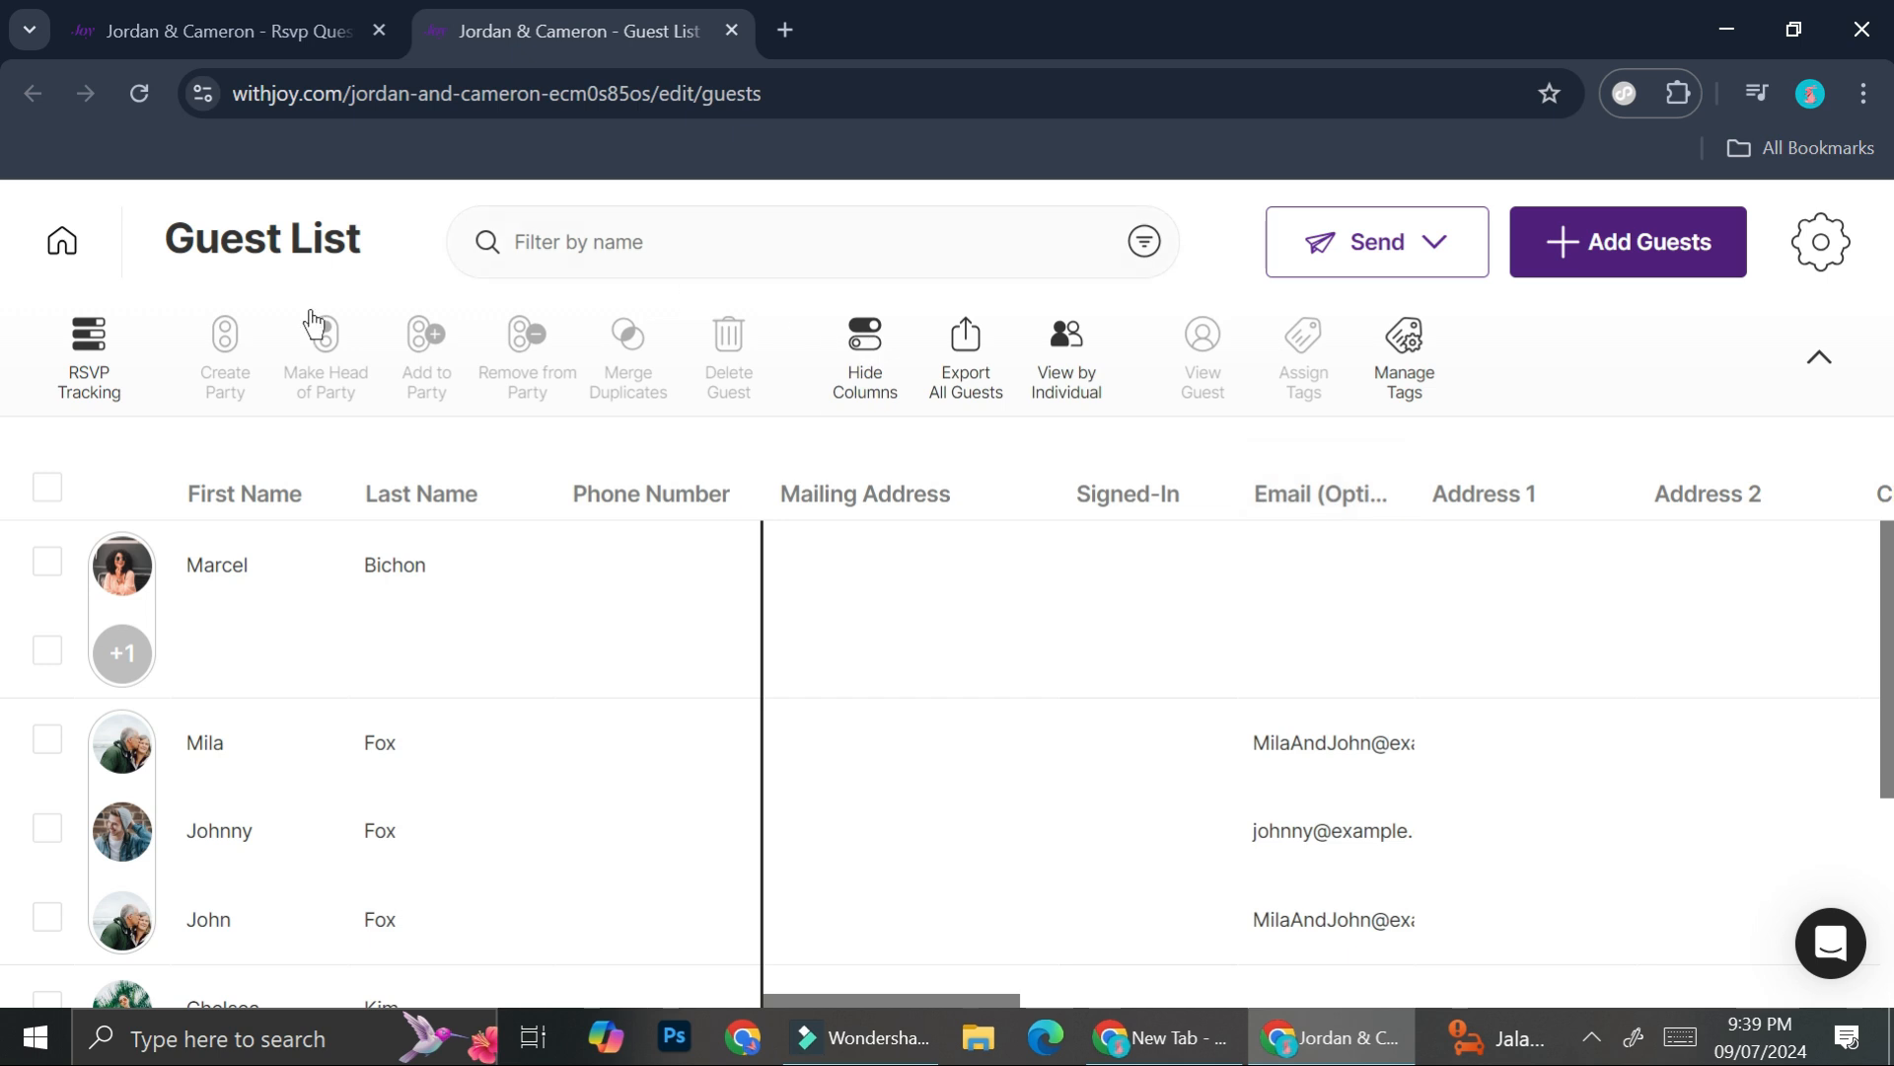
- Scroll the Guest List table right to show the RSVP, Meal / Wedding and Hotel Room columns
left_click_drag(858, 1005, 1424, 939)
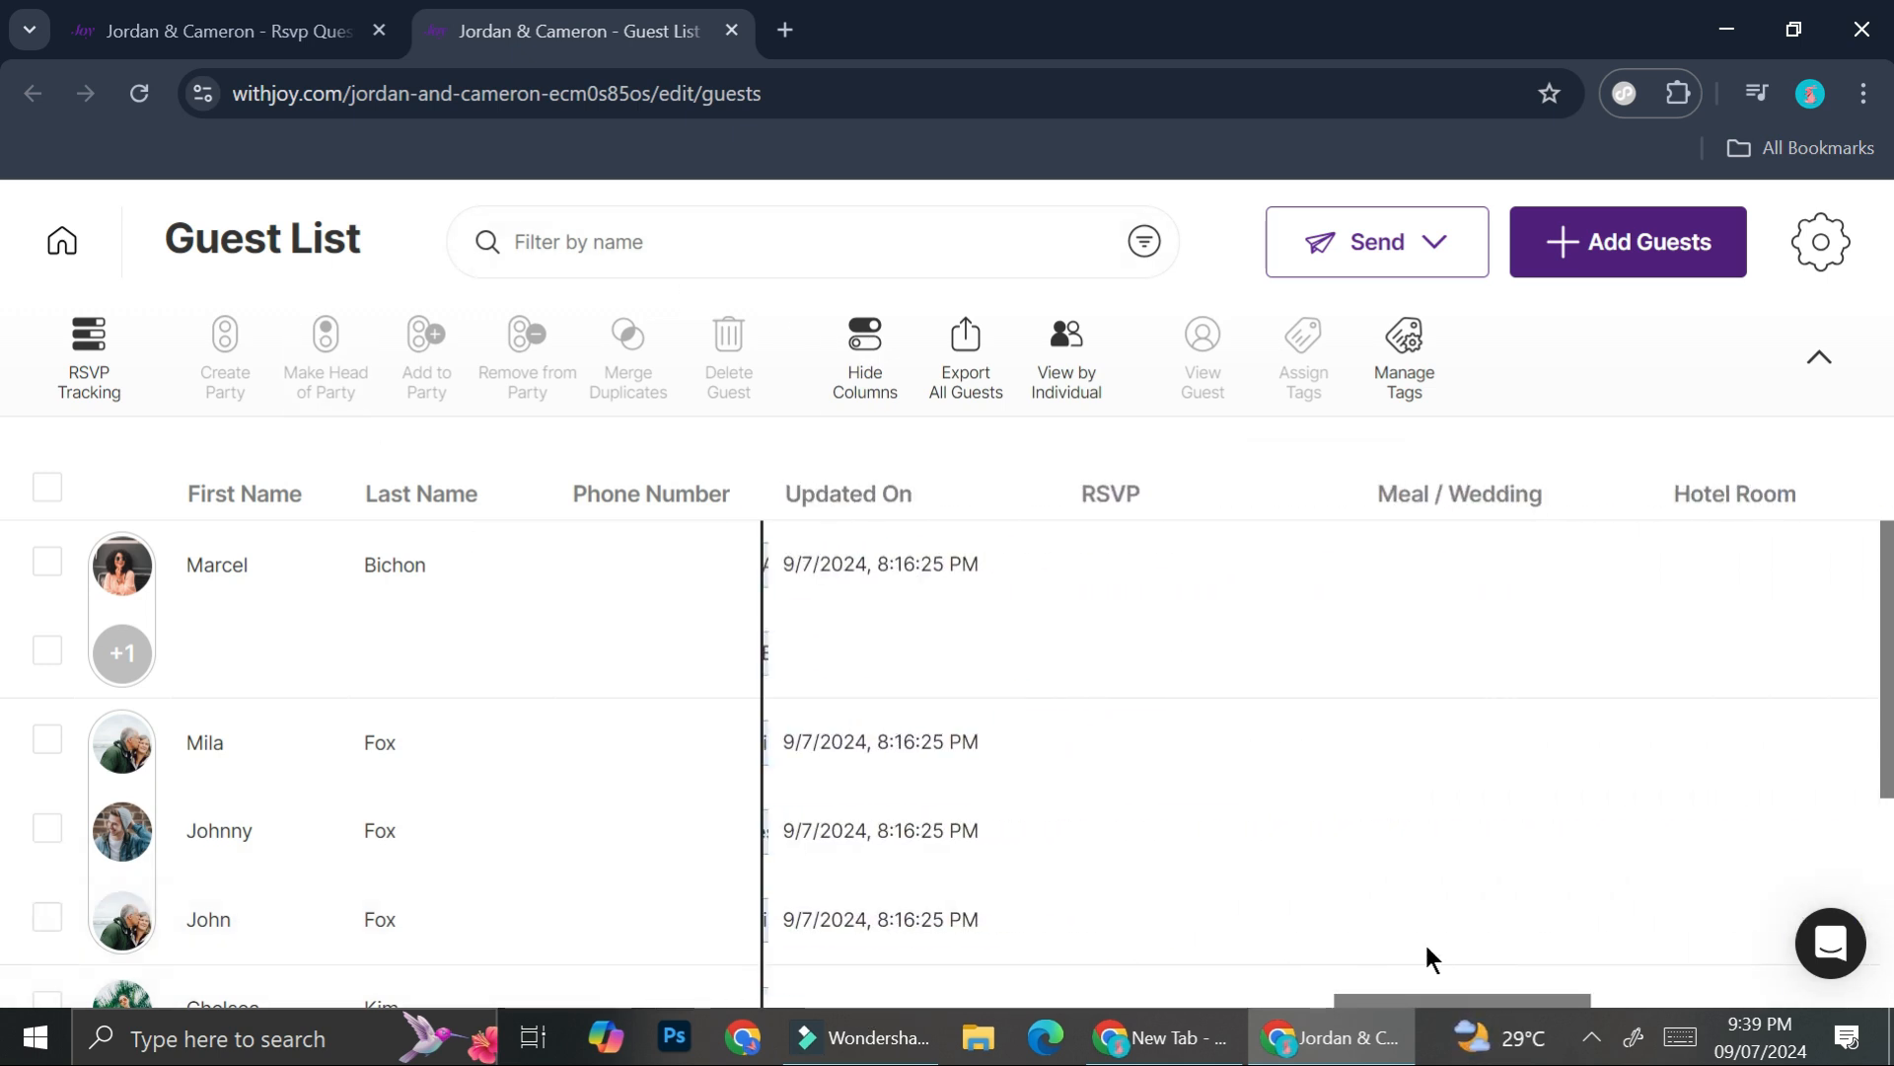